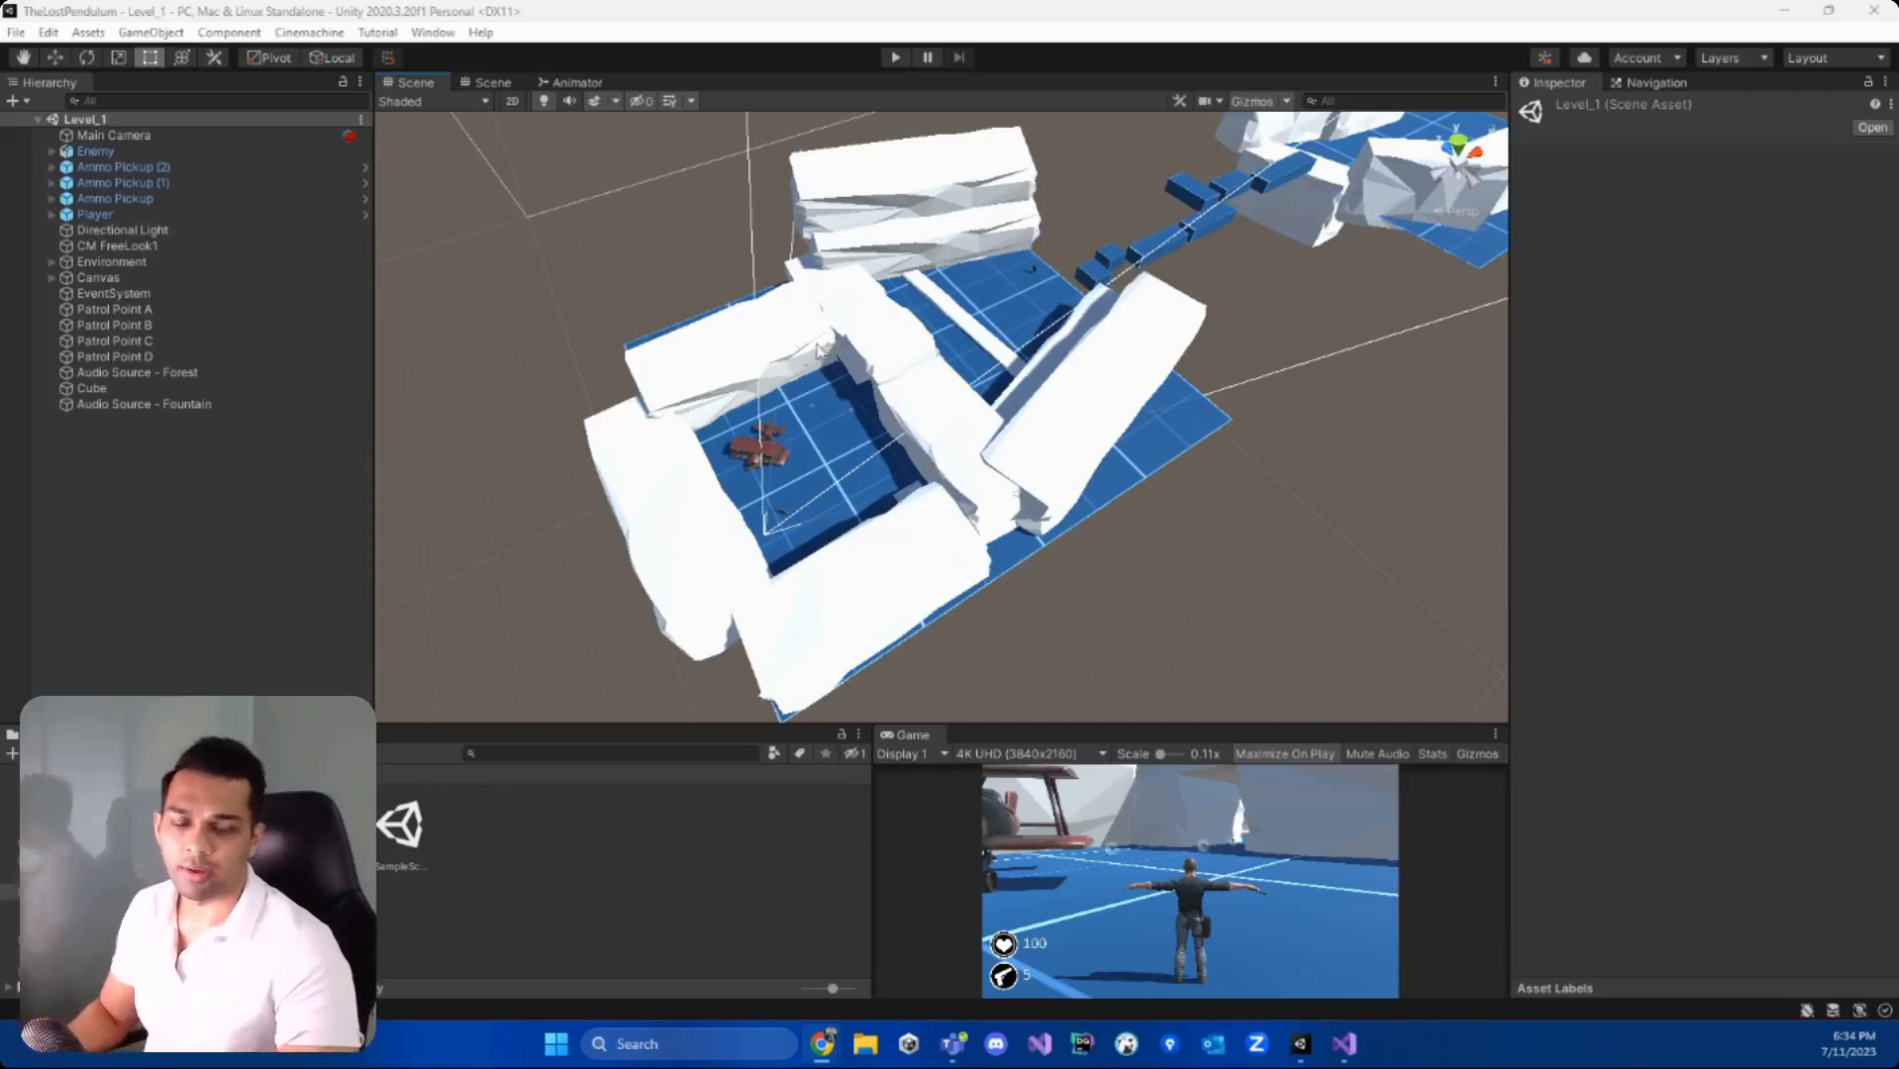
Step: Delete the two blue floor pieces beneath the rock blocks, one in each area of the level
right_click_drag(818, 349, 1295, 426)
left_click(1164, 488)
key("Delete")
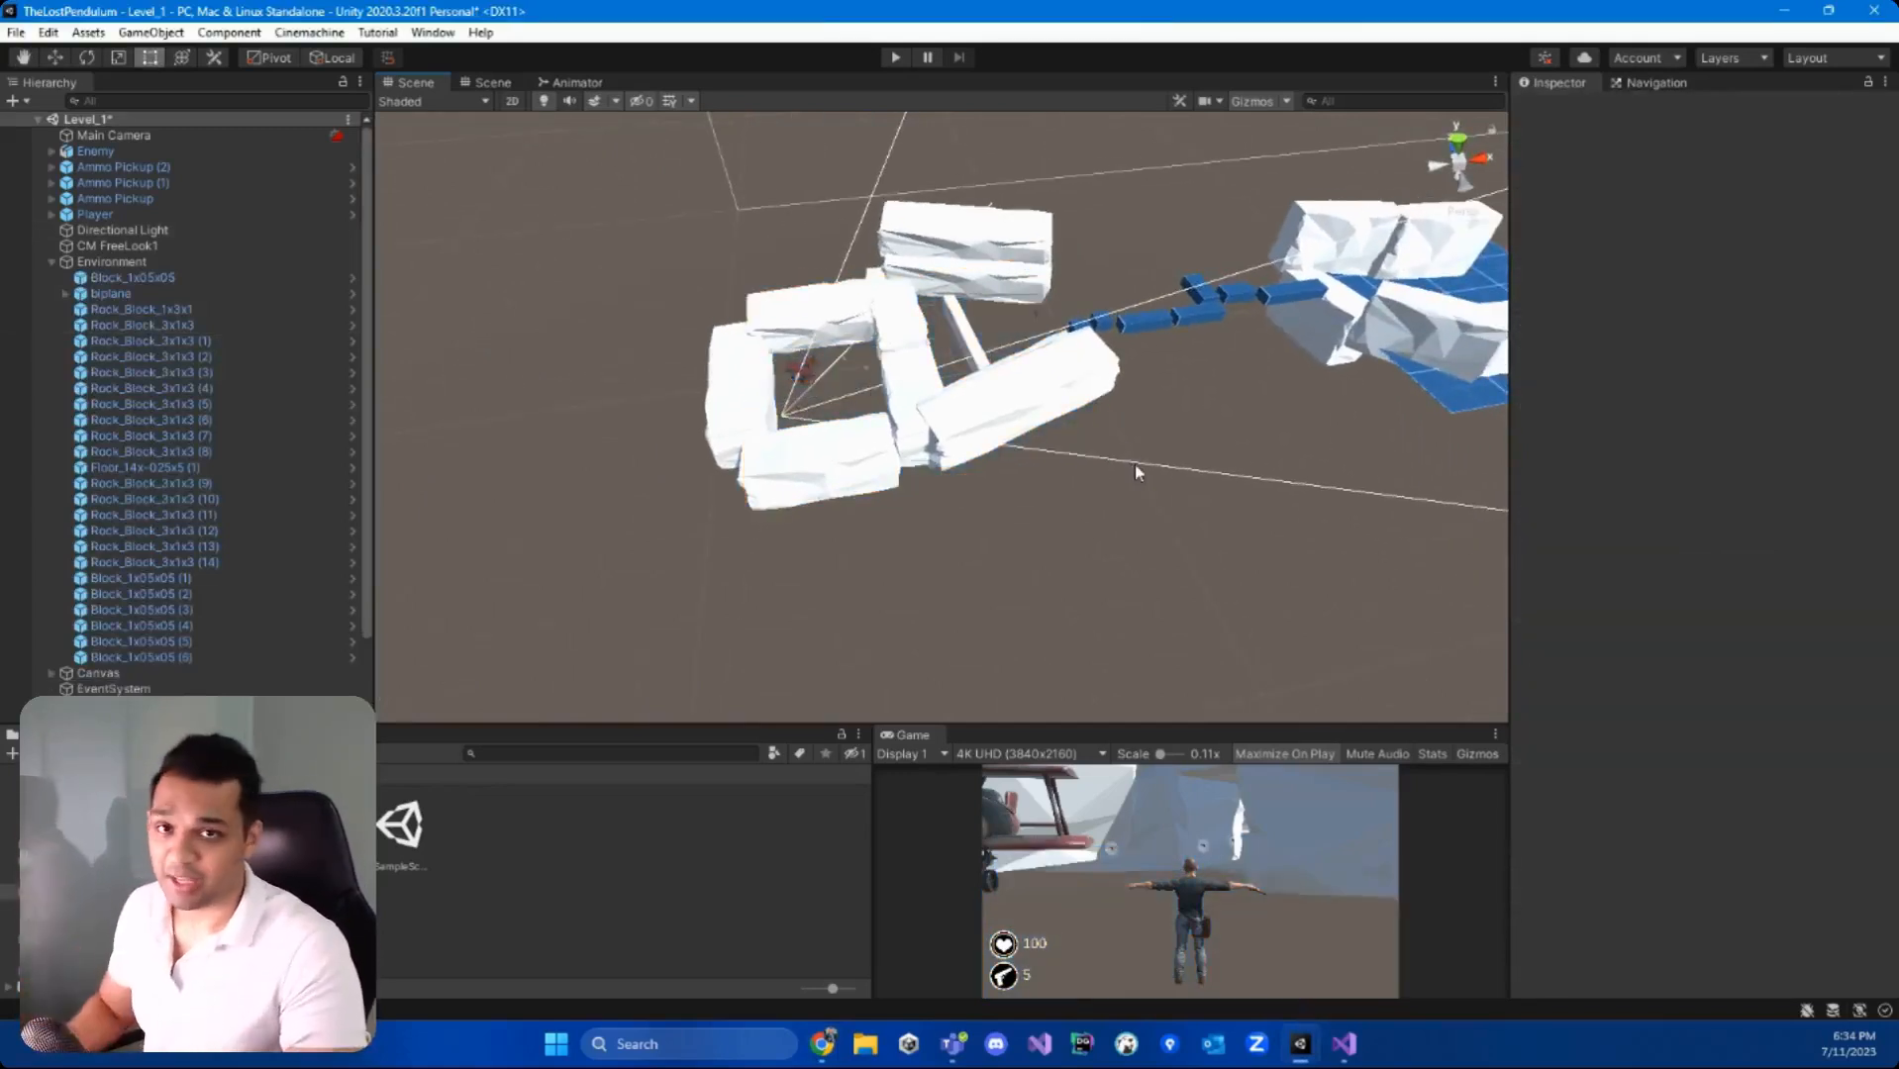
right_click_drag(1134, 465, 1126, 388)
left_click(1181, 302)
key("Delete")
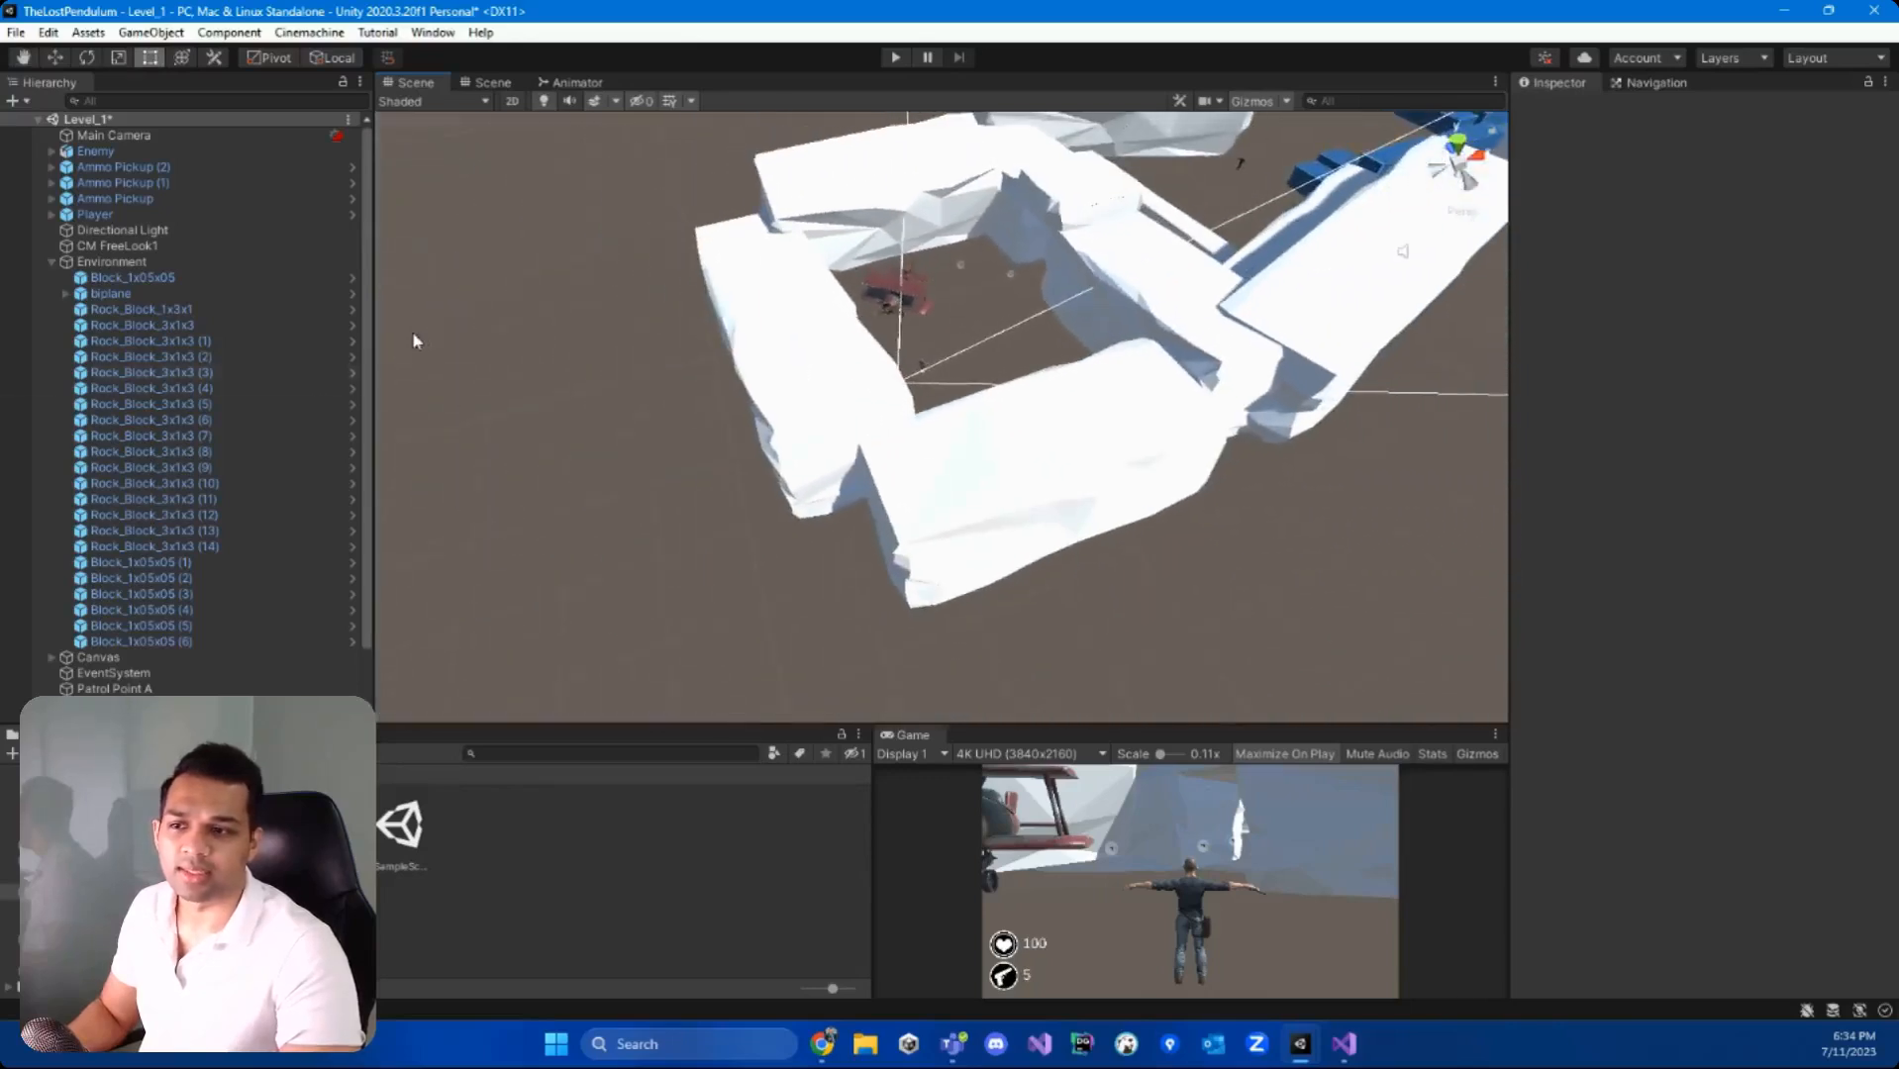
Step: Collapse the Environment group and add a 3D Terrain object at the scene's root level
left_click(42, 259)
left_click(51, 261)
right_click(114, 444)
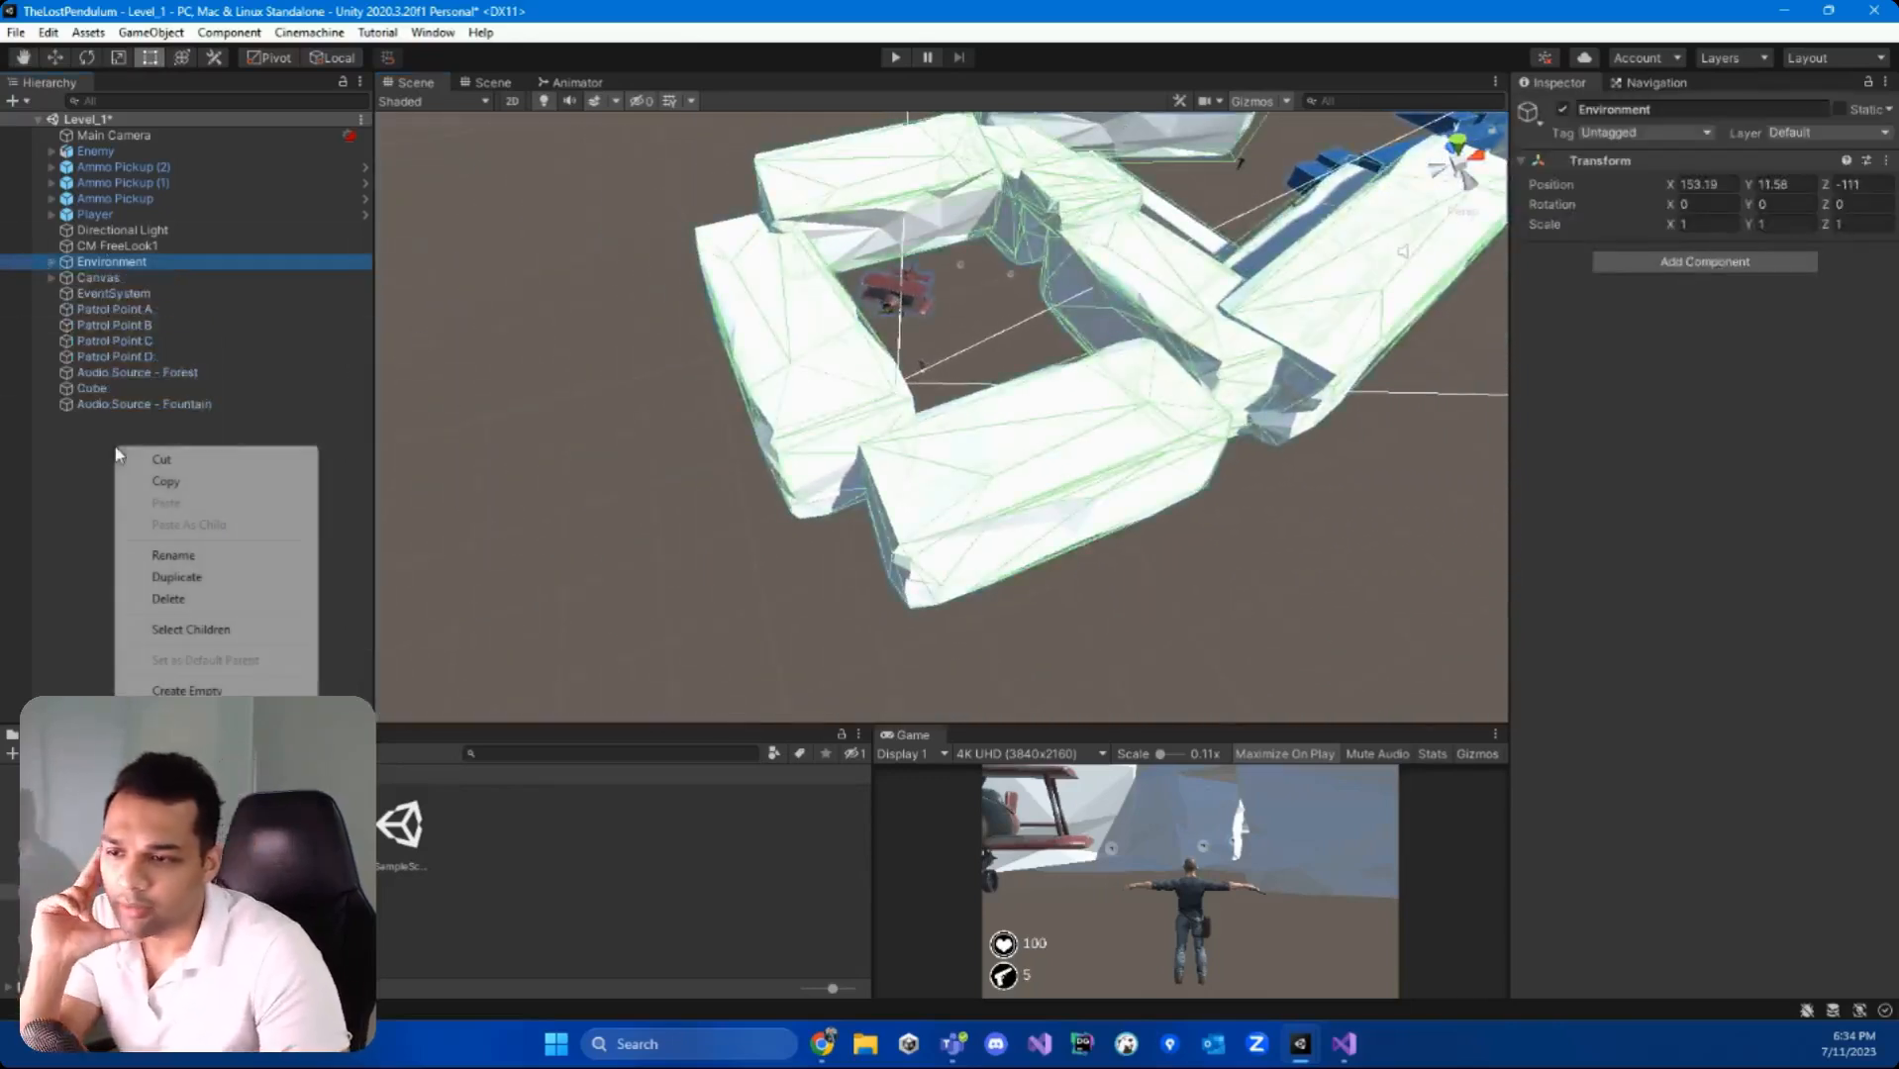
left_click(76, 462)
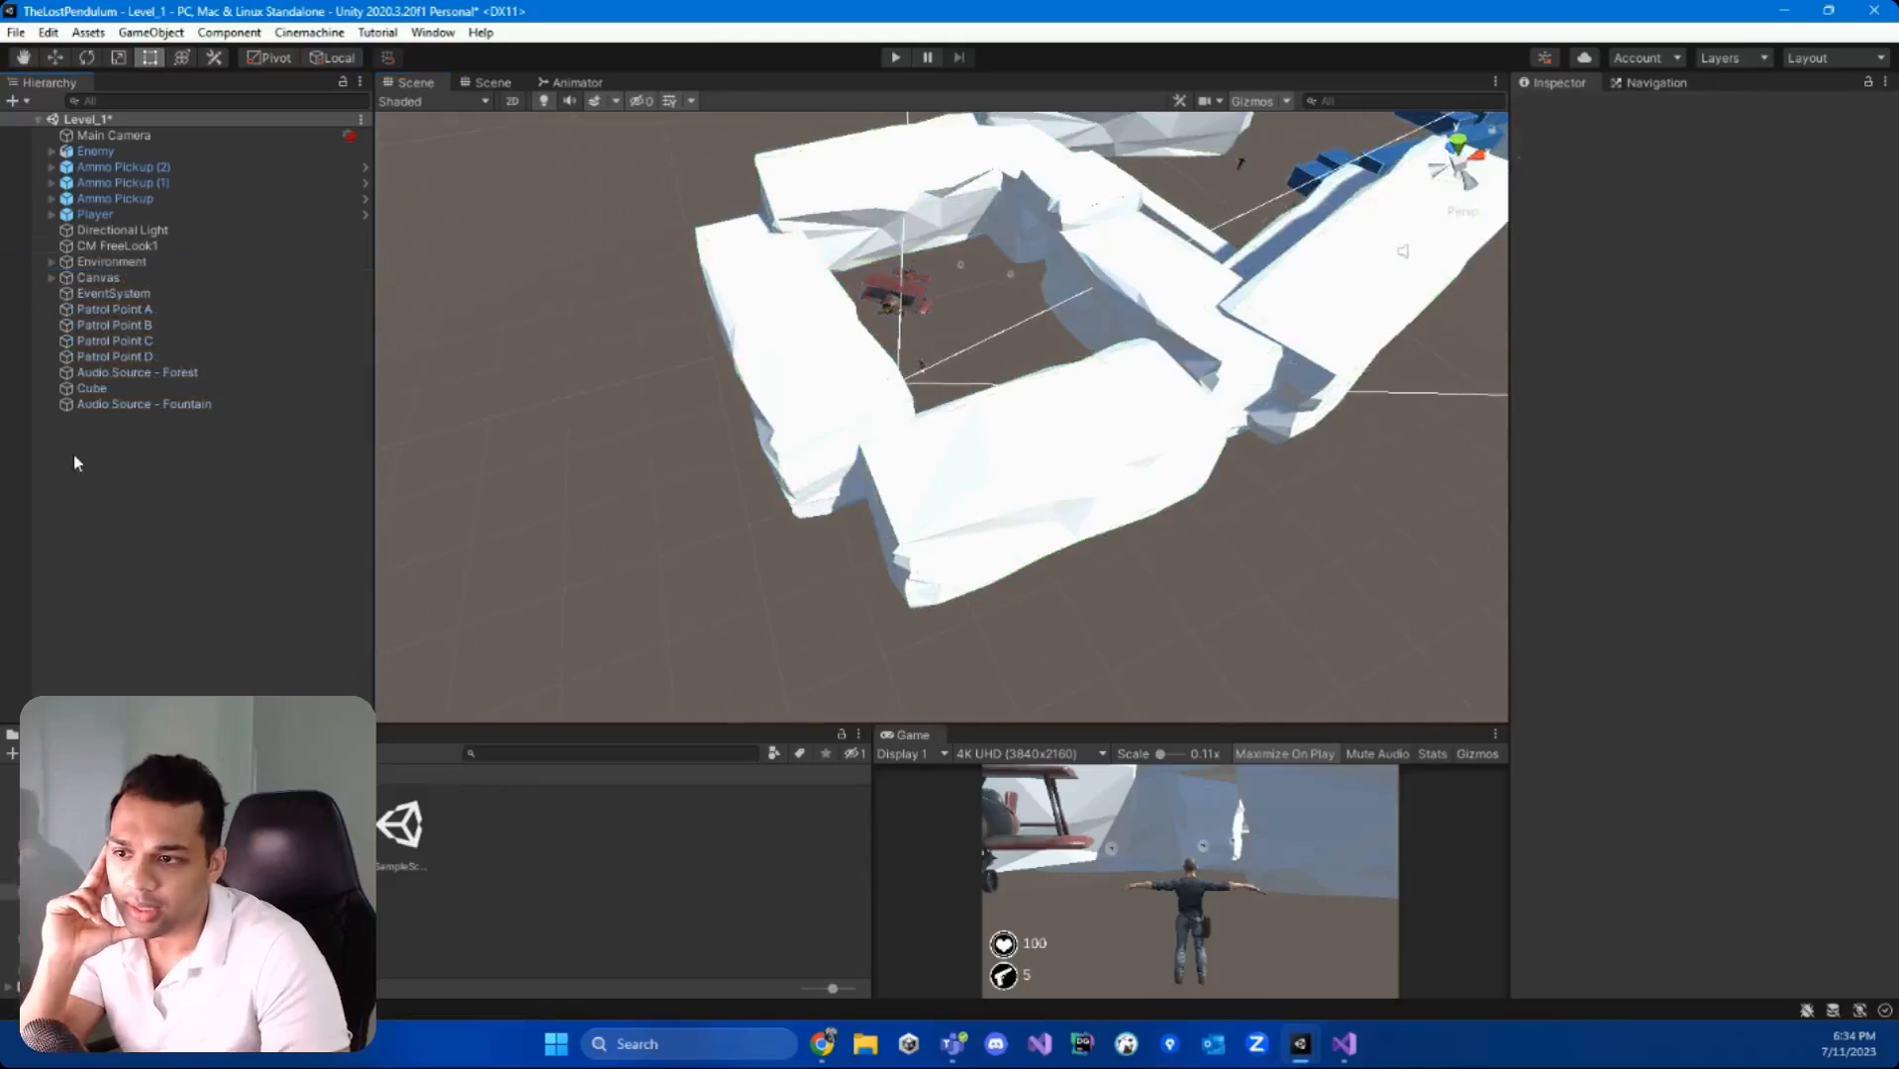
right_click(192, 502)
mouse_move(297, 769)
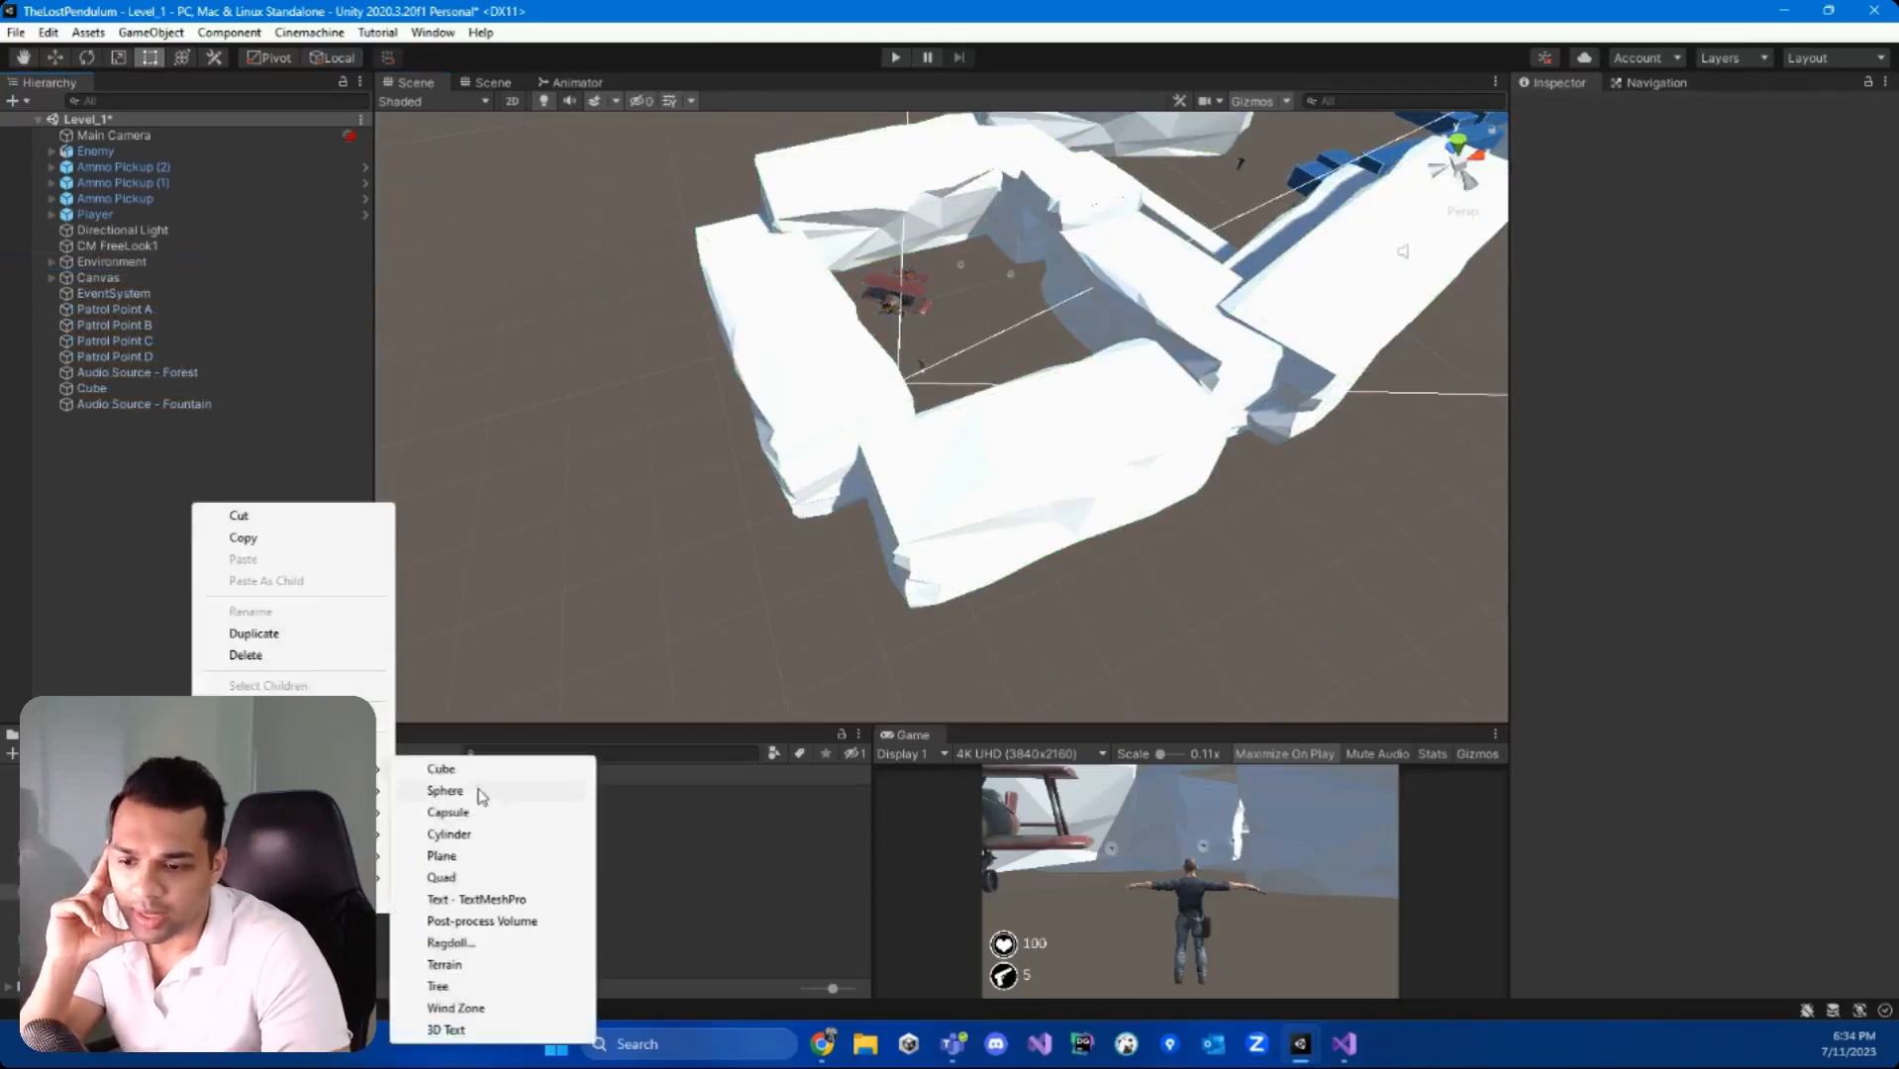
left_click(485, 966)
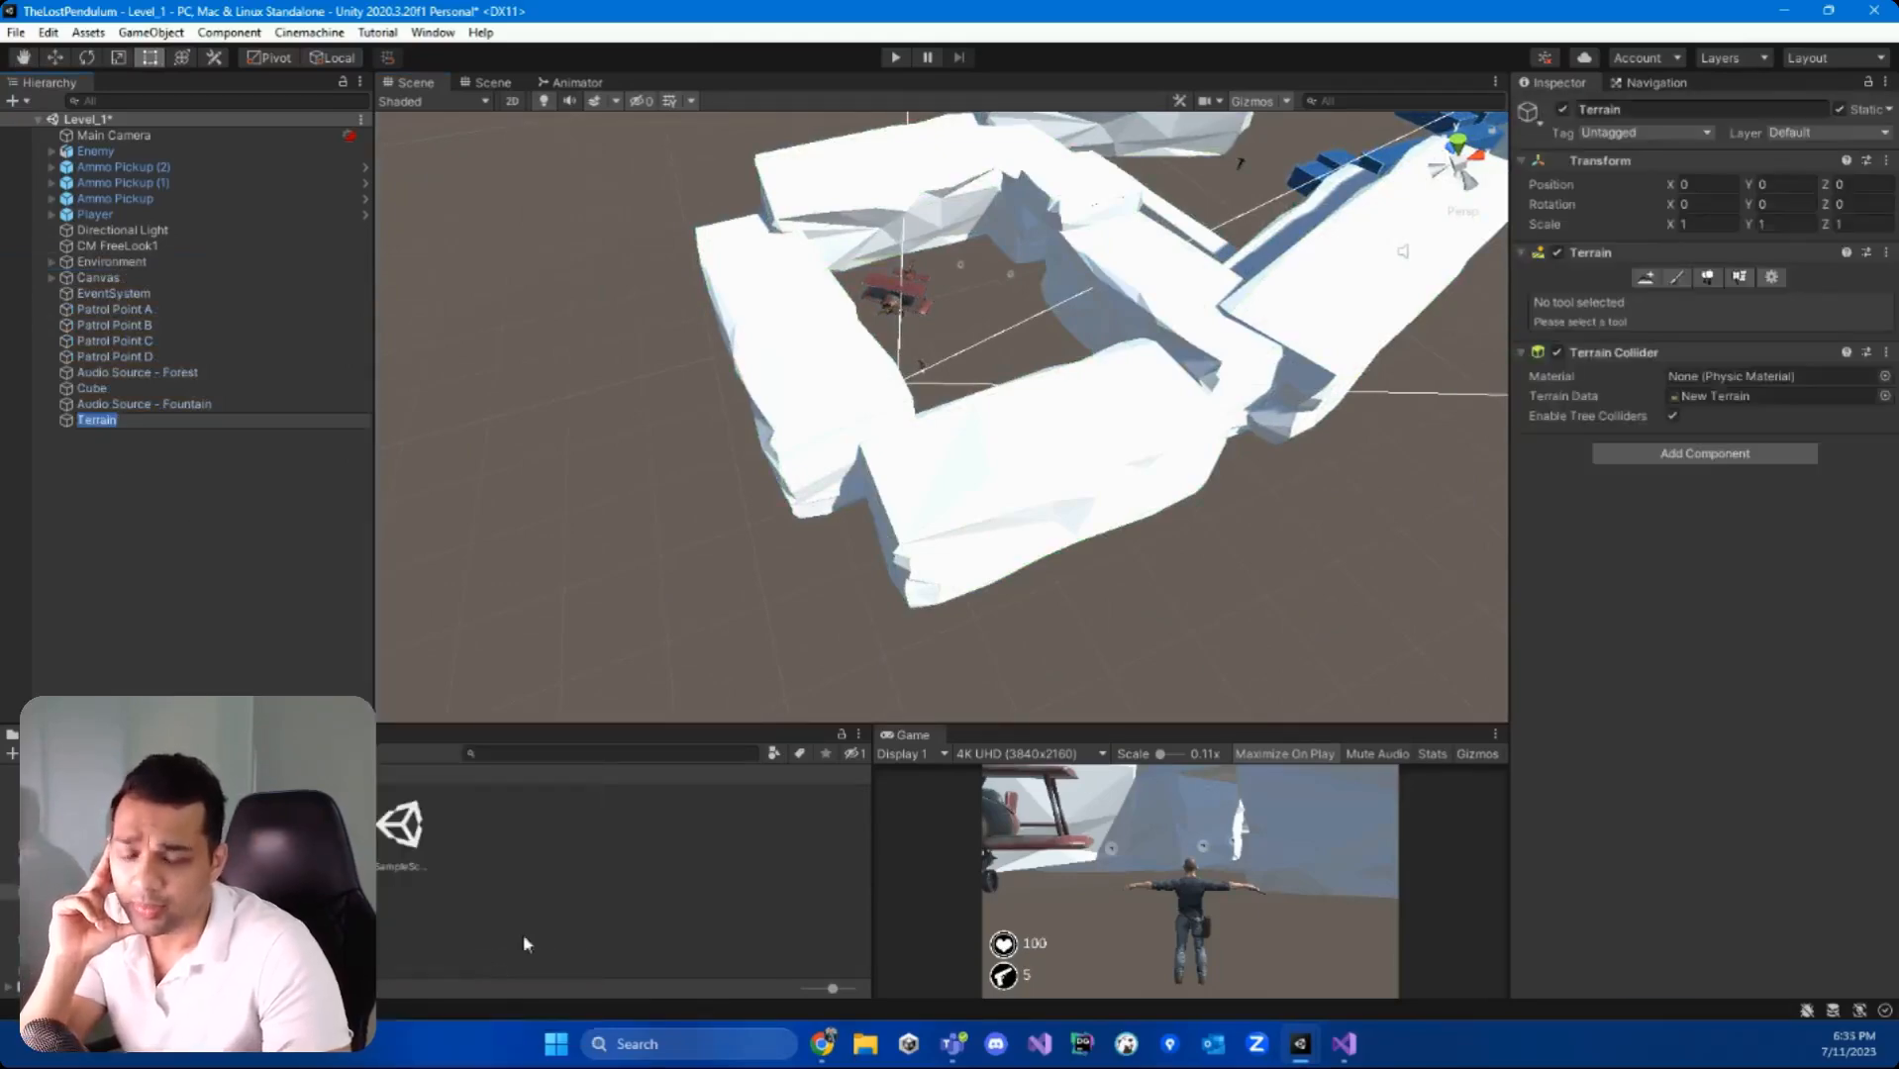
Step: Move the terrain beneath the rock blocks, to about X -98.4 and Z -200.5
right_click_drag(1040, 513, 827, 297)
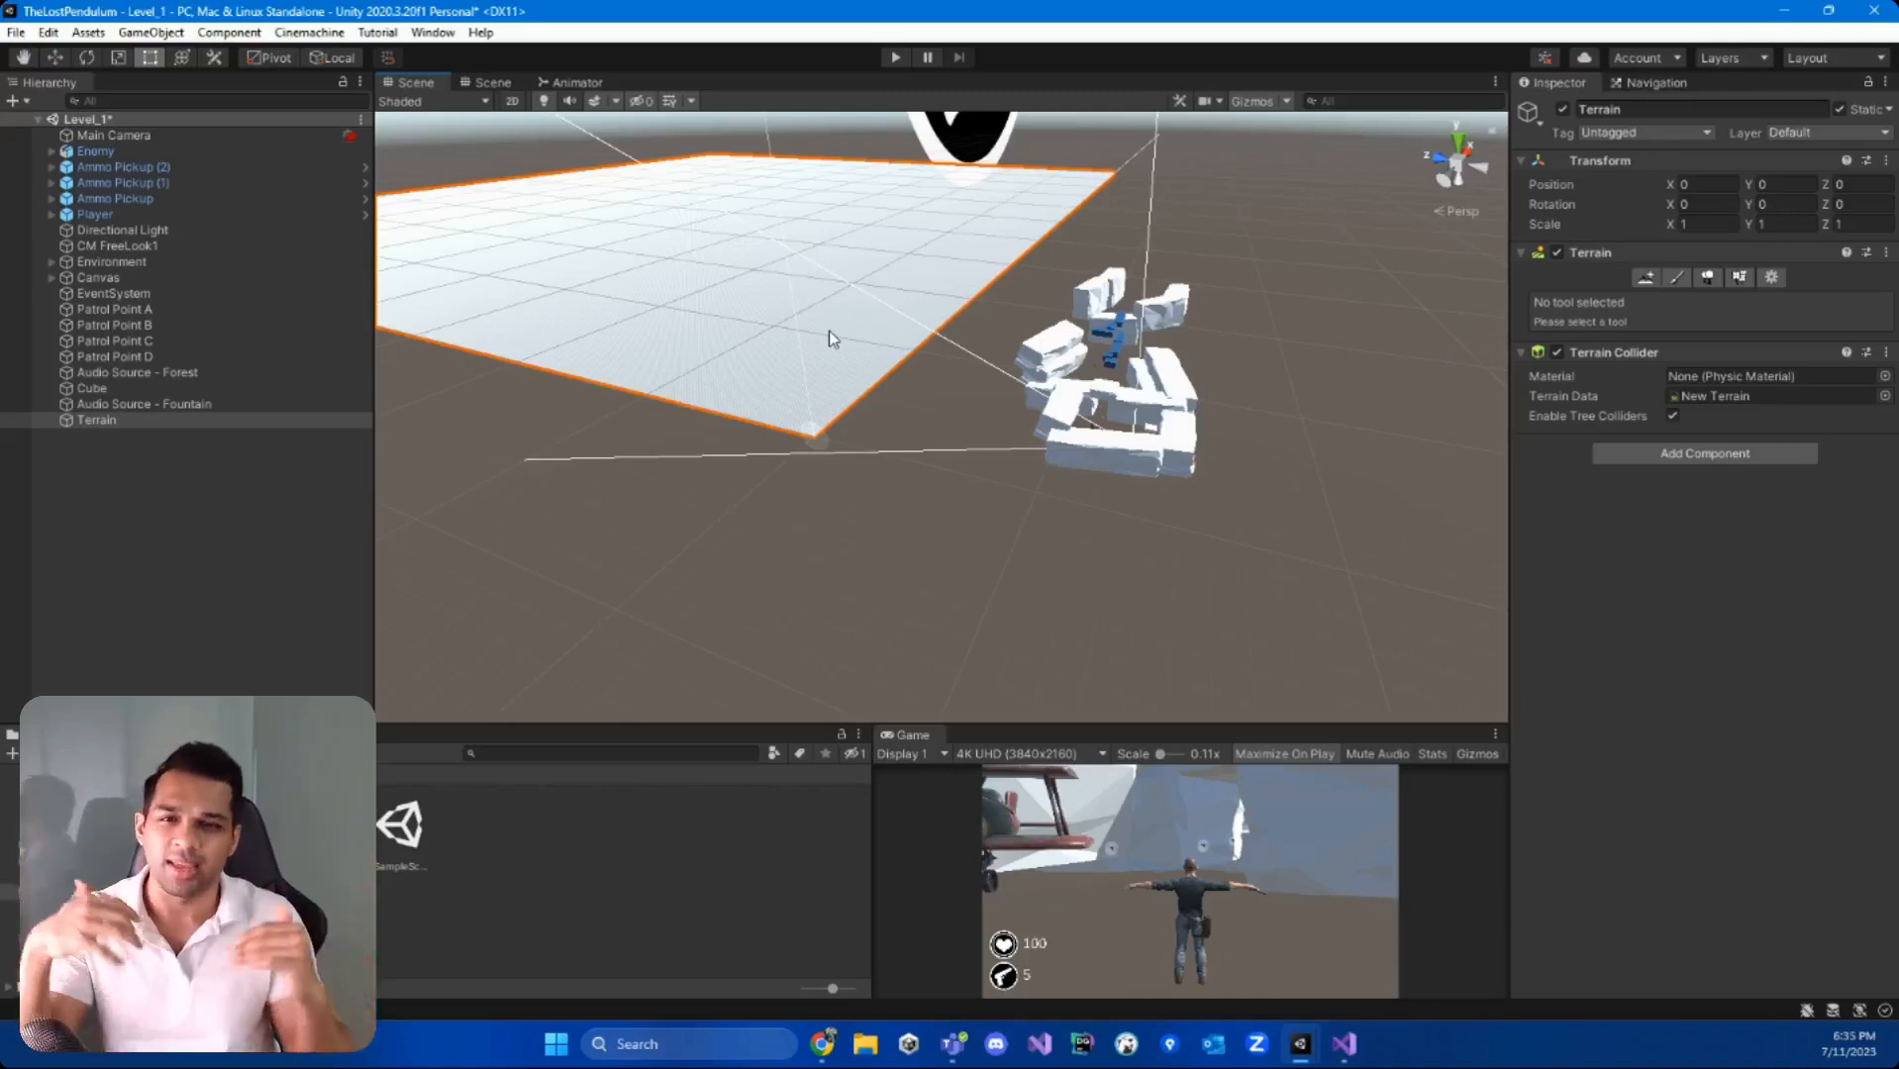
right_click_drag(949, 356, 955, 245)
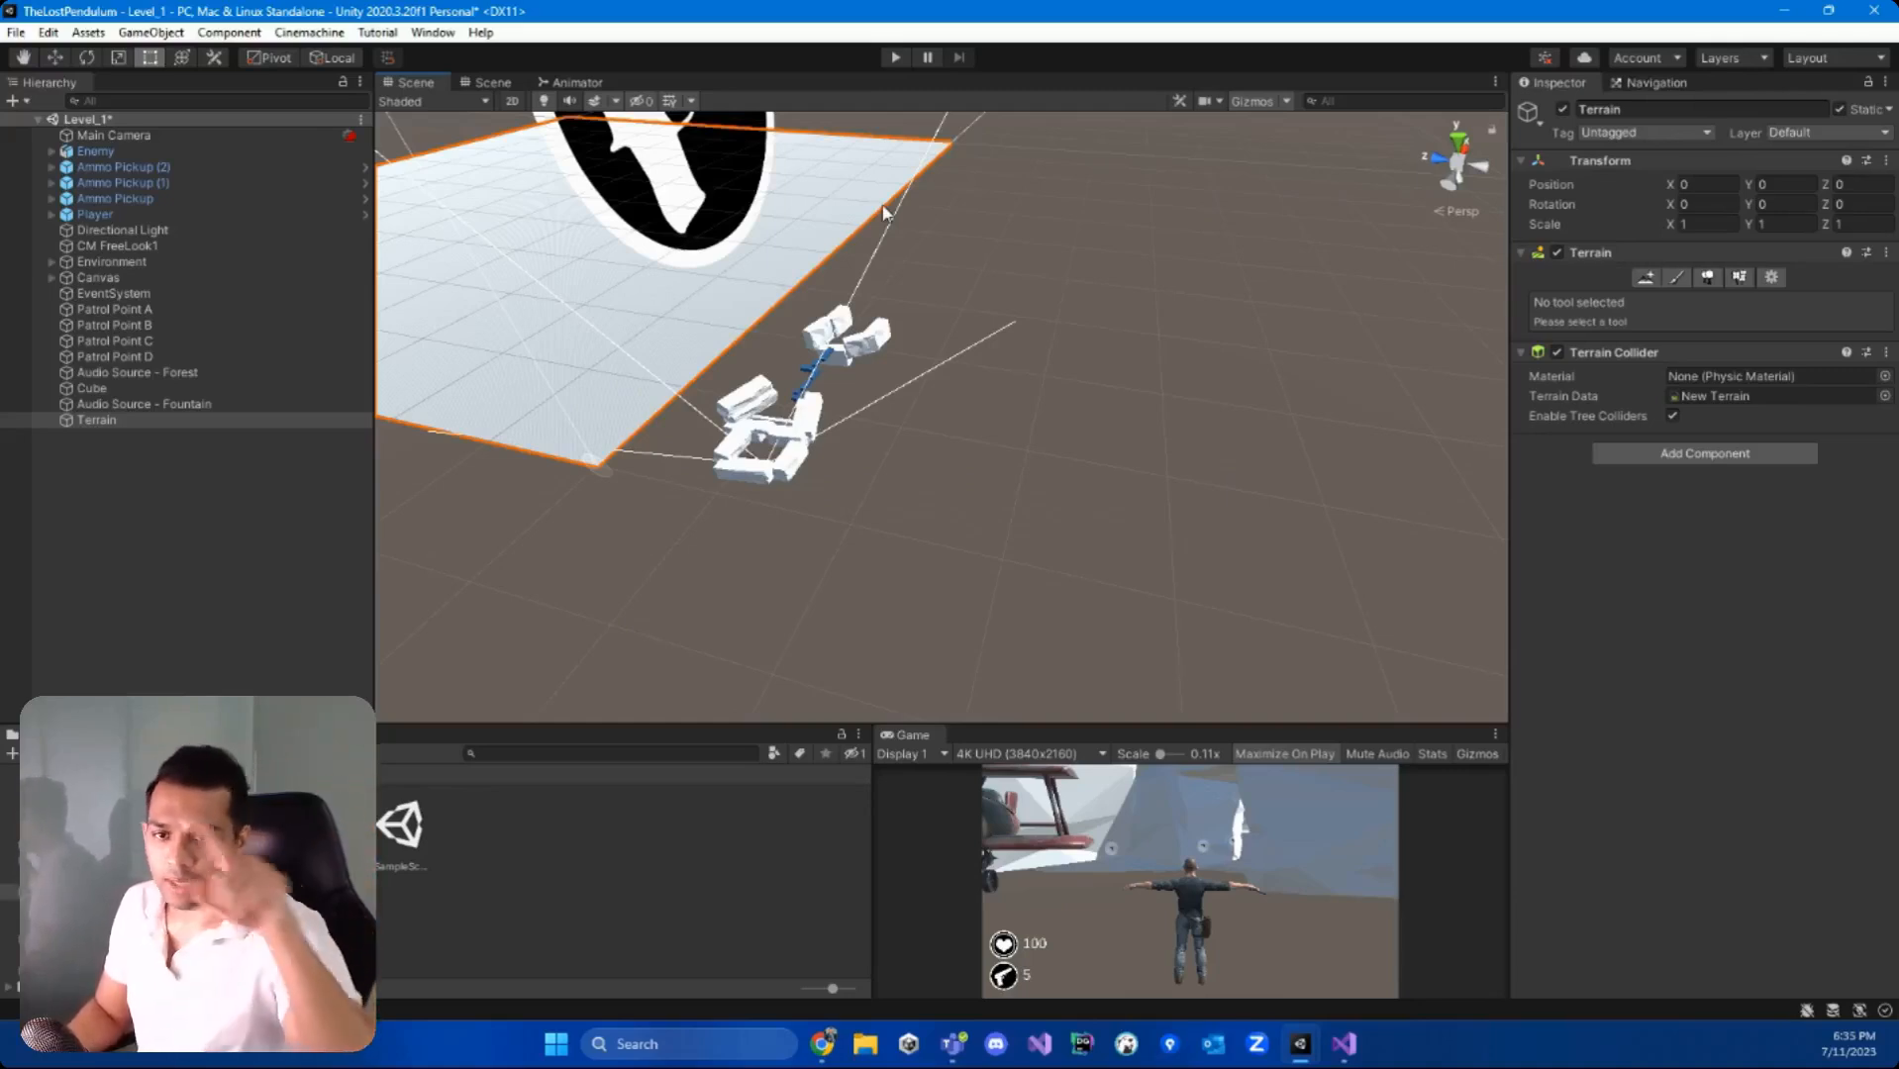
left_click_drag(884, 211, 922, 260, "alt")
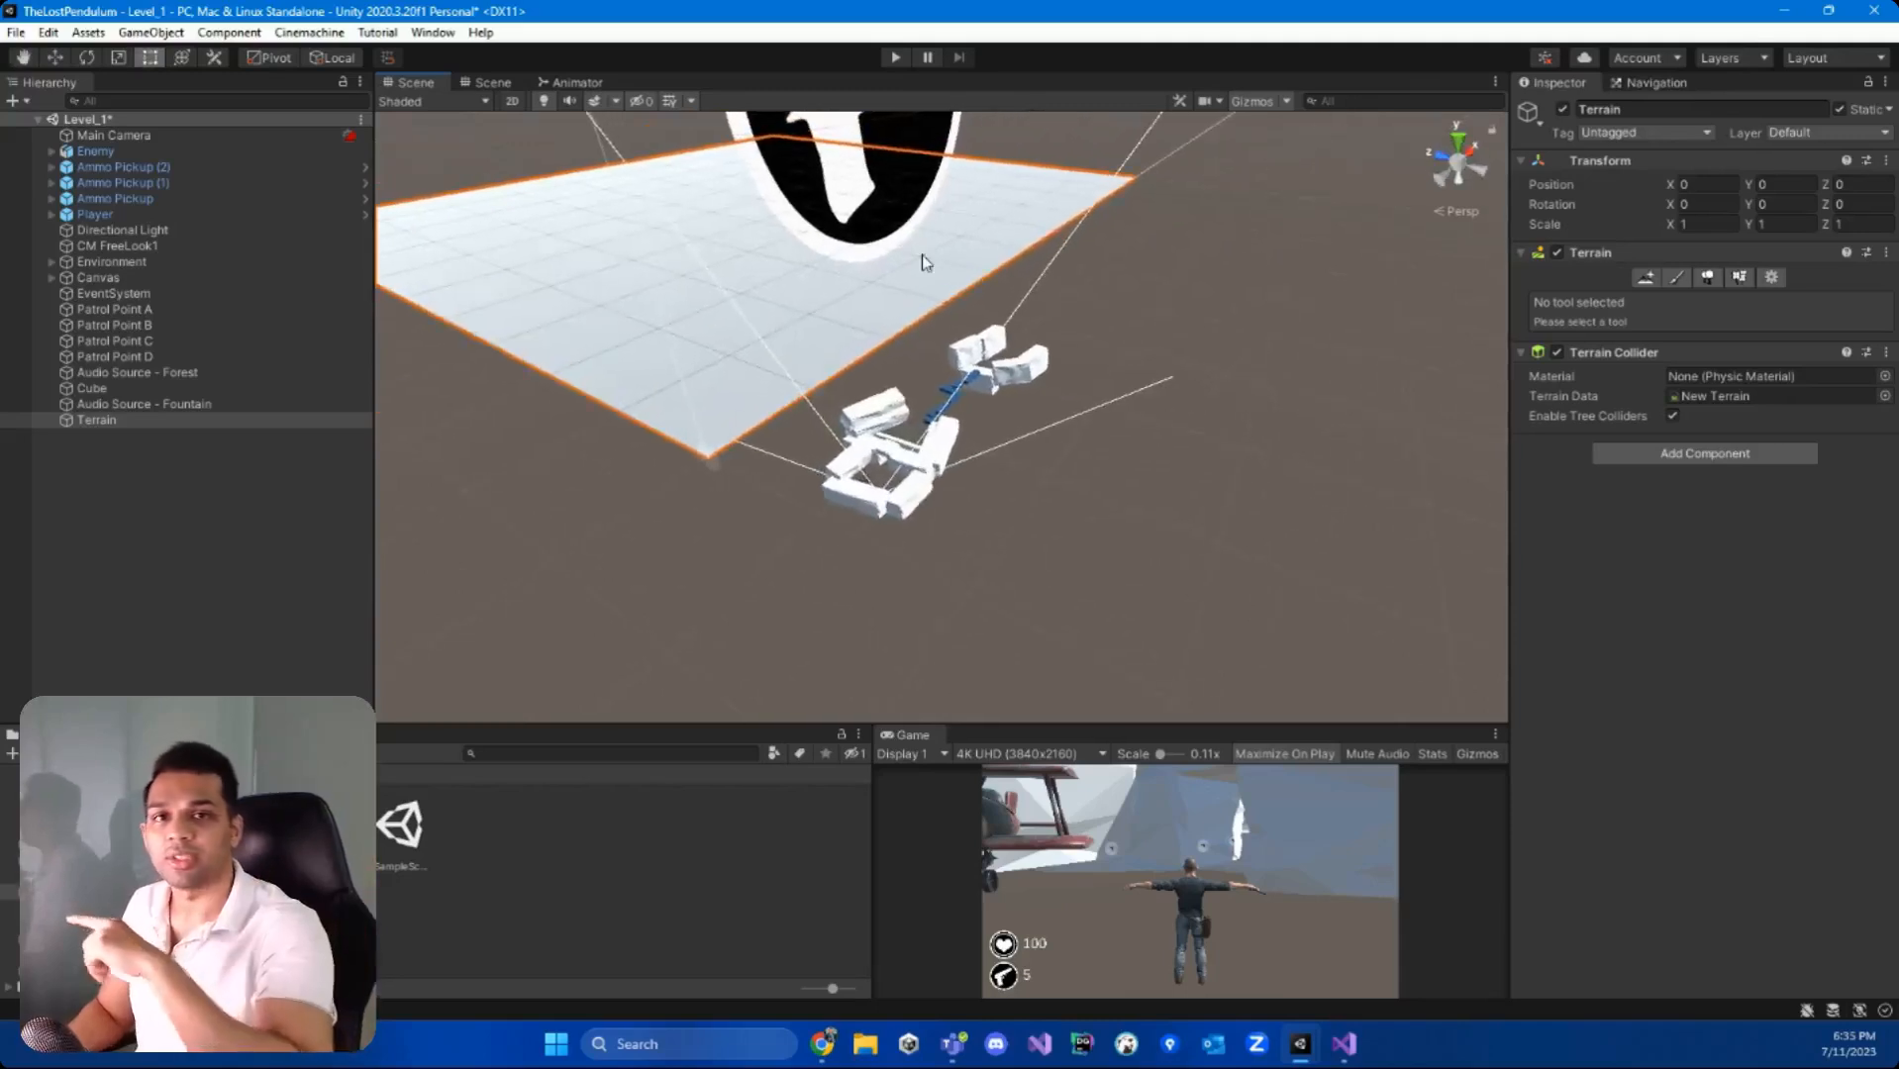
left_click_drag(922, 256, 921, 327, "alt")
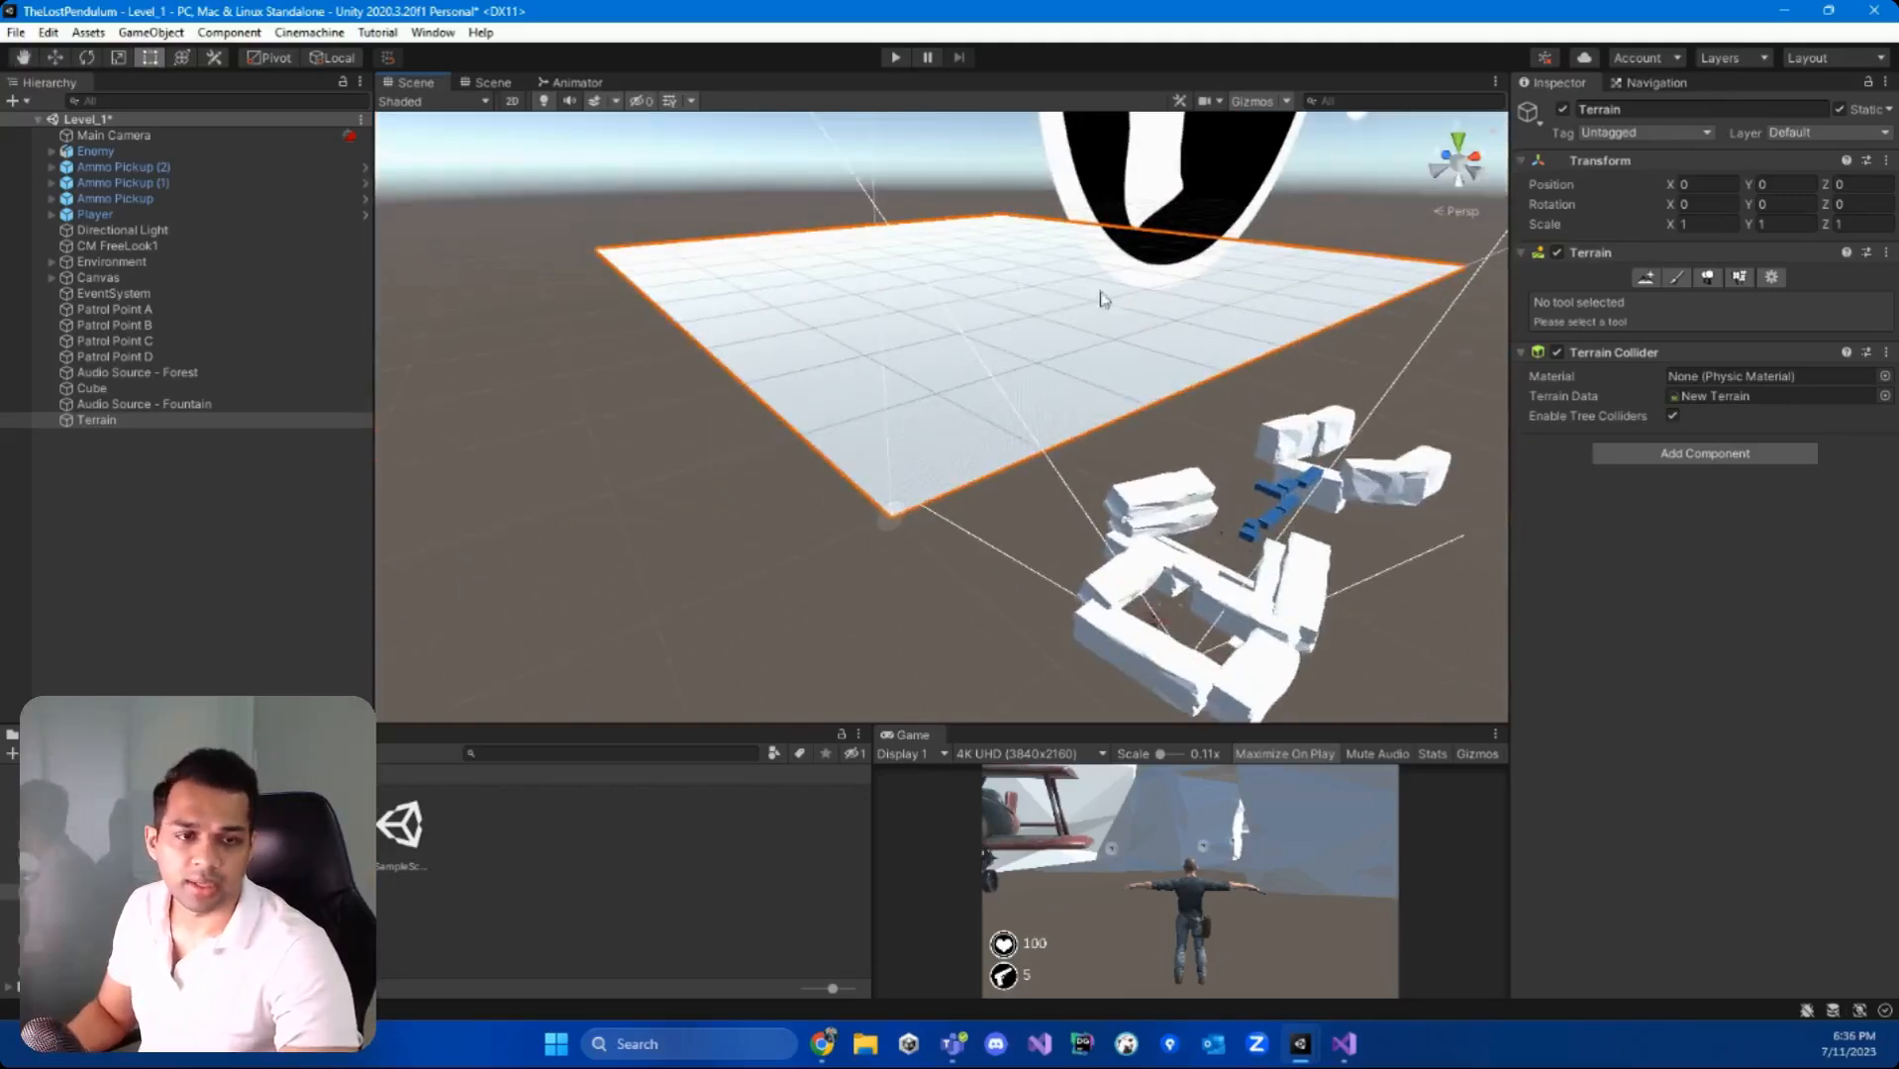
key("w")
left_click_drag(866, 490, 982, 691)
right_click_drag(1081, 539, 971, 578)
left_click_drag(842, 501, 785, 596)
right_click_drag(1002, 429, 1218, 396)
Step: Open the terrain's settings and go to its mesh resolution values
left_click(1769, 277)
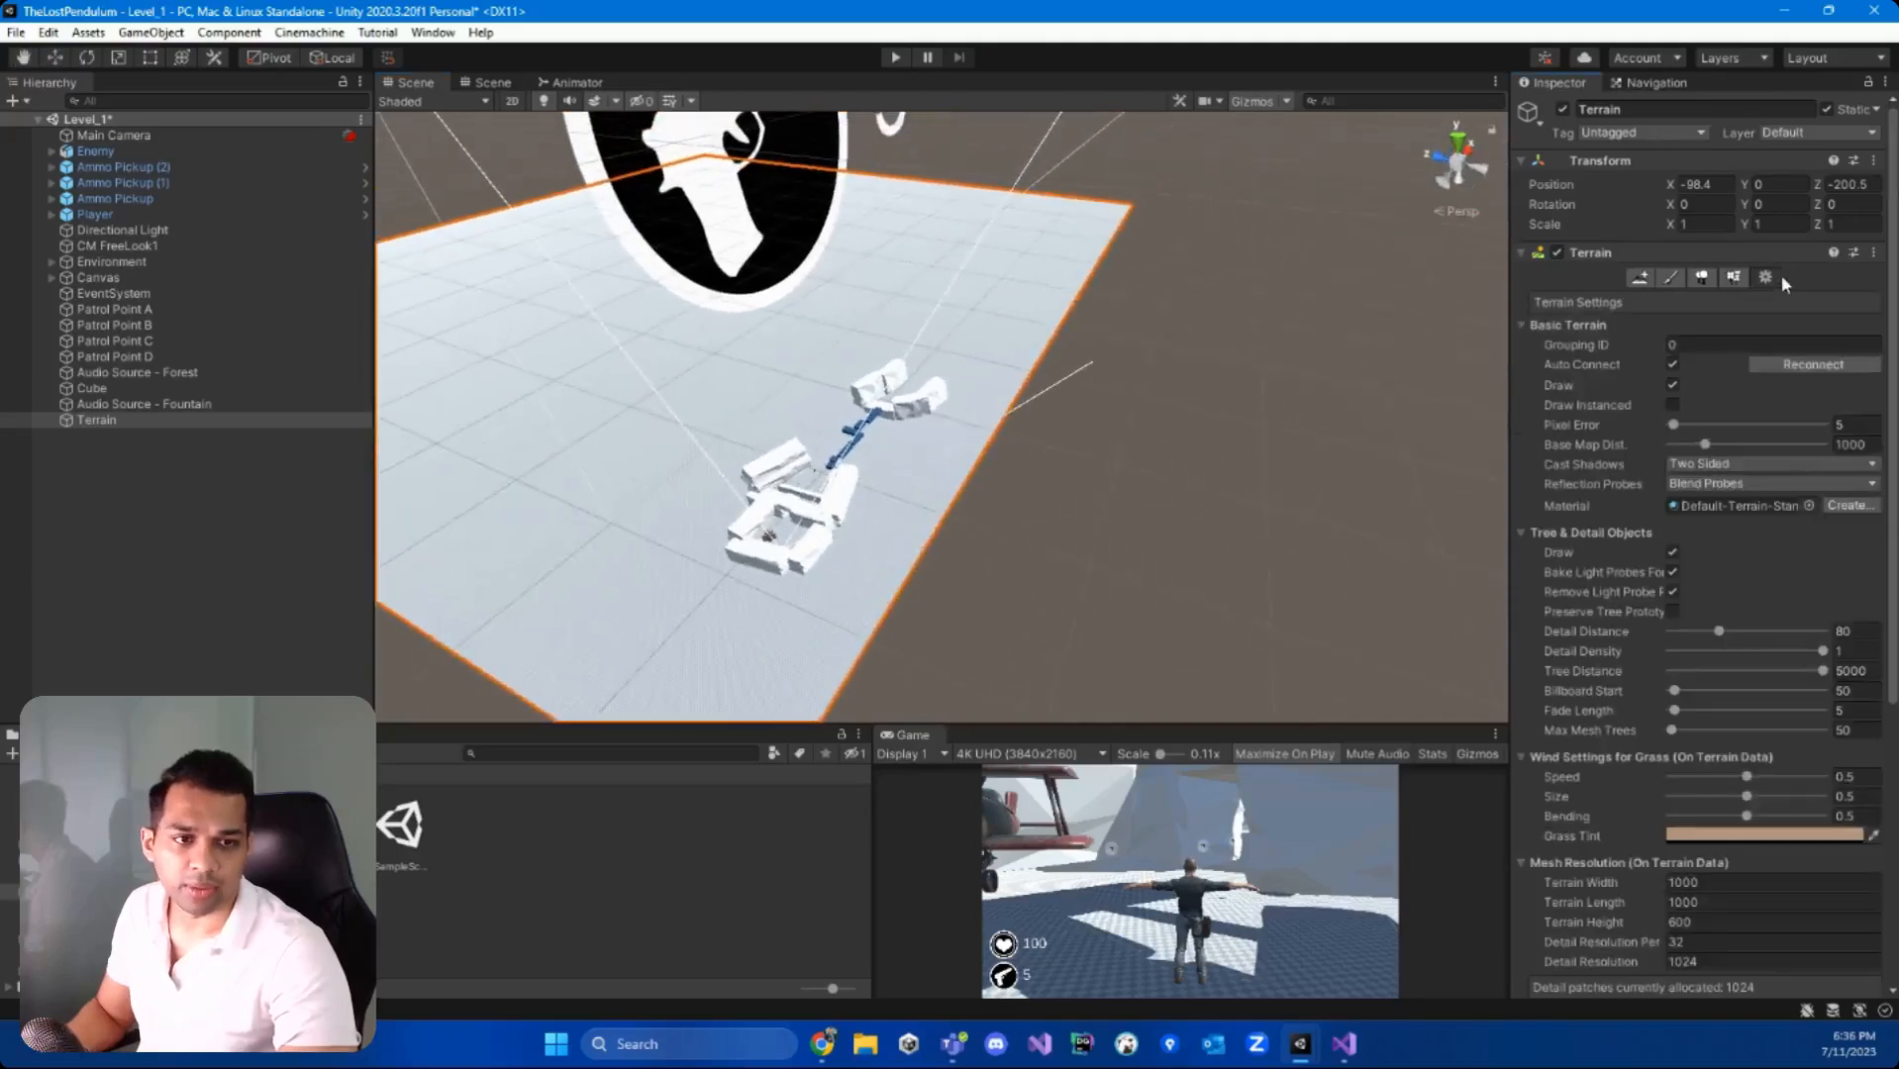
scroll(1669, 664, "down", 5)
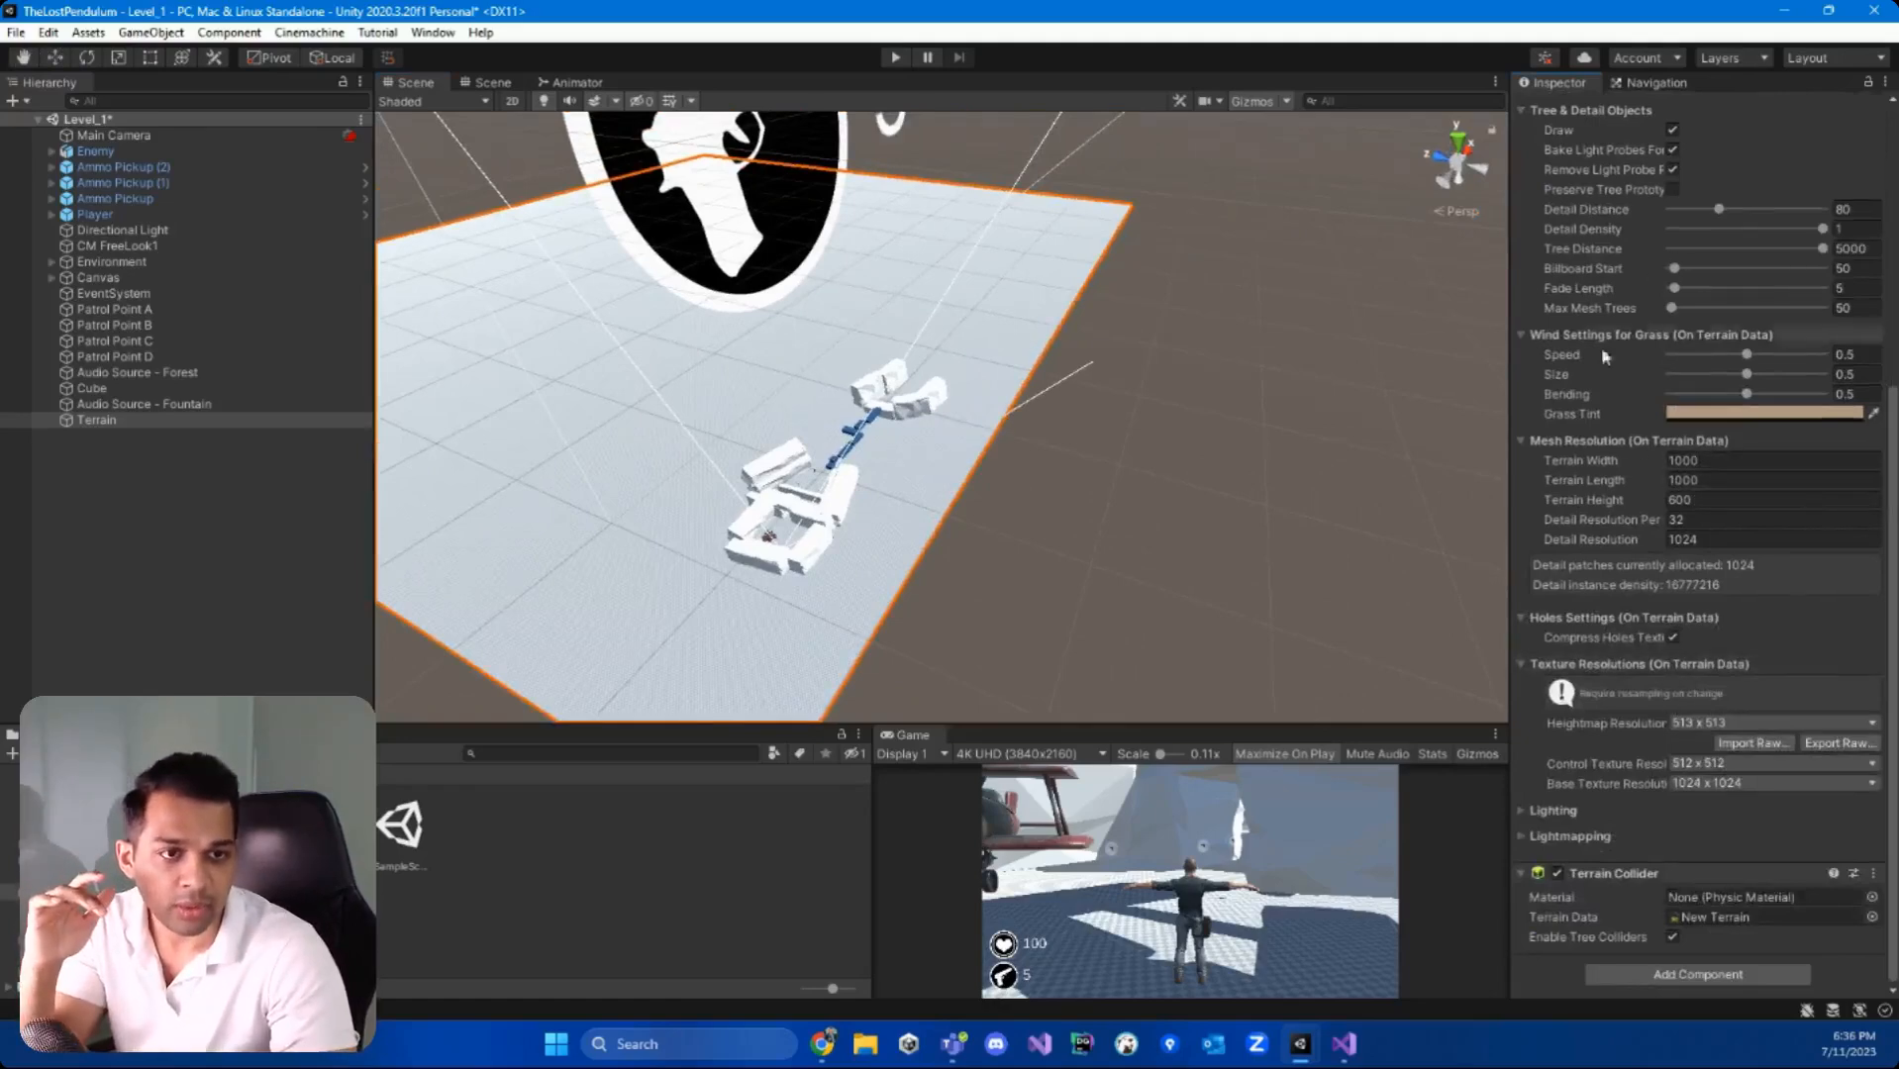
scroll(1601, 347, "up", 5)
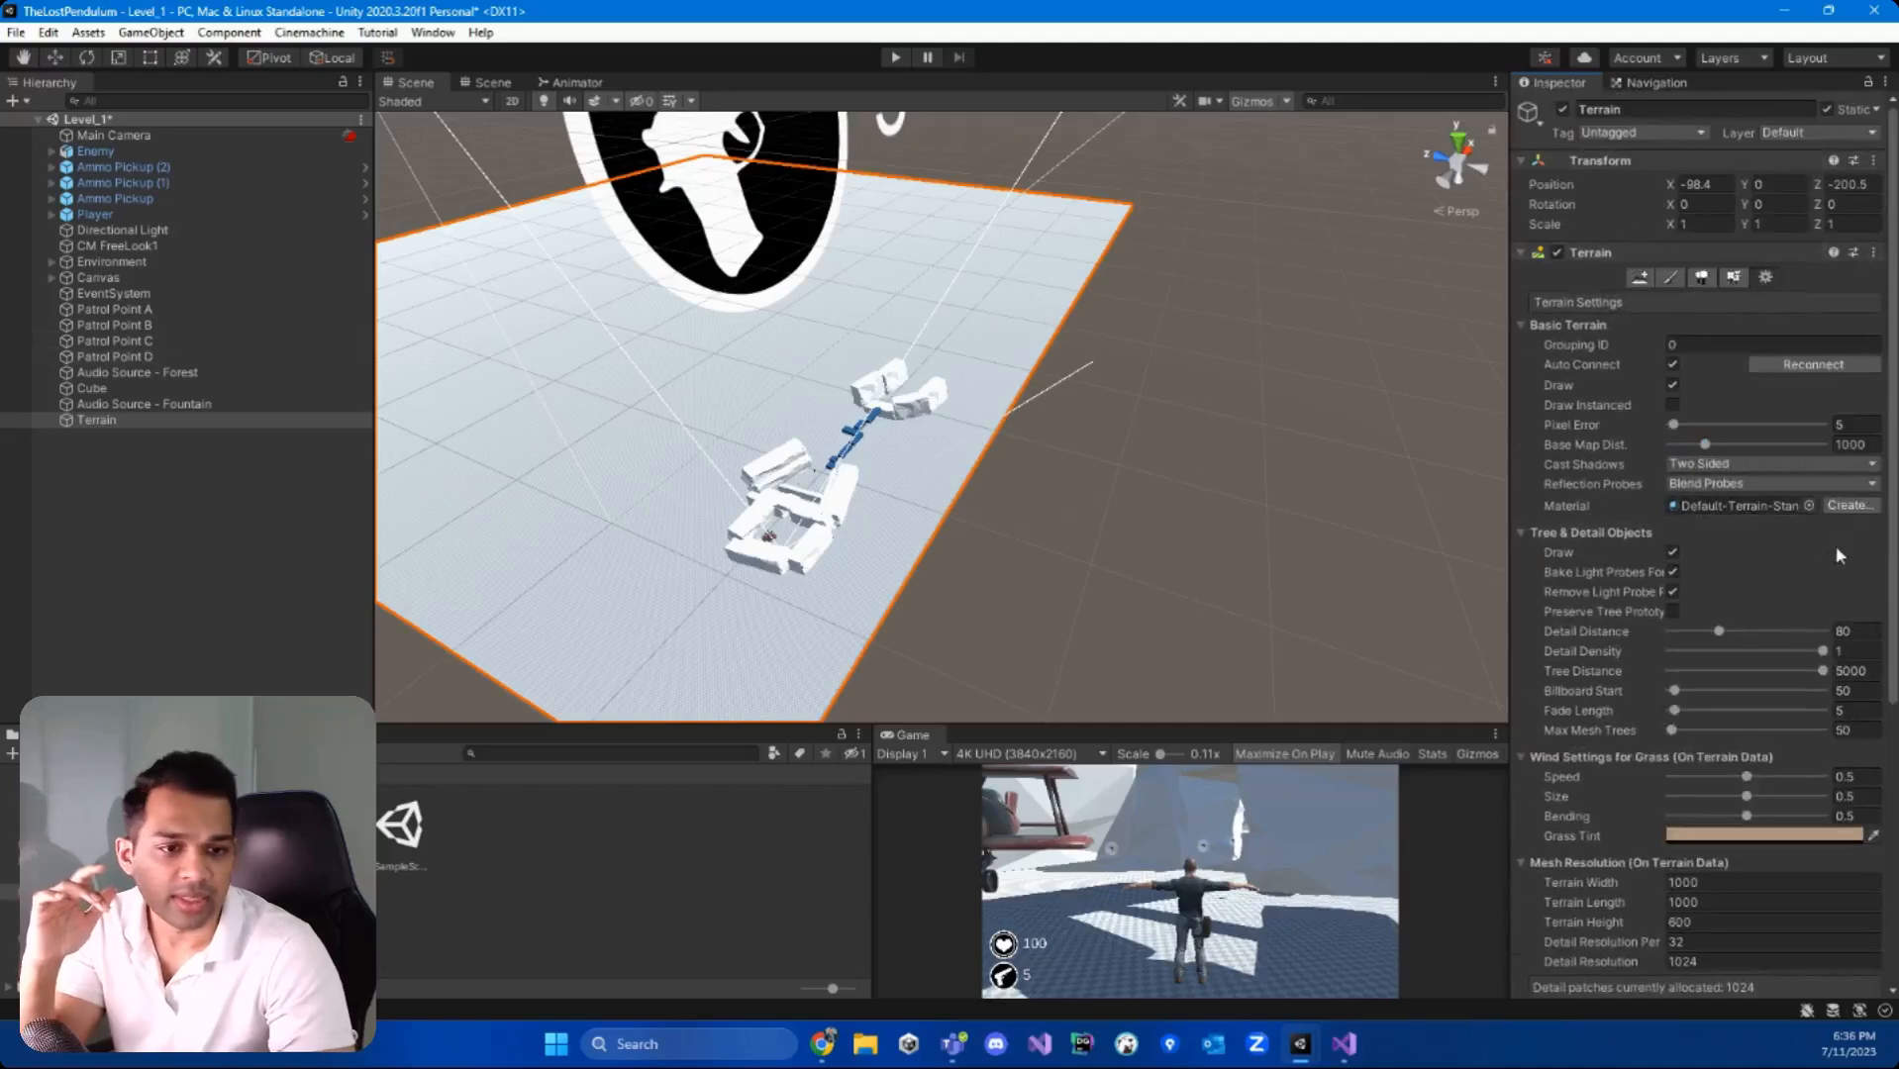
scroll(1744, 717, "down", 3)
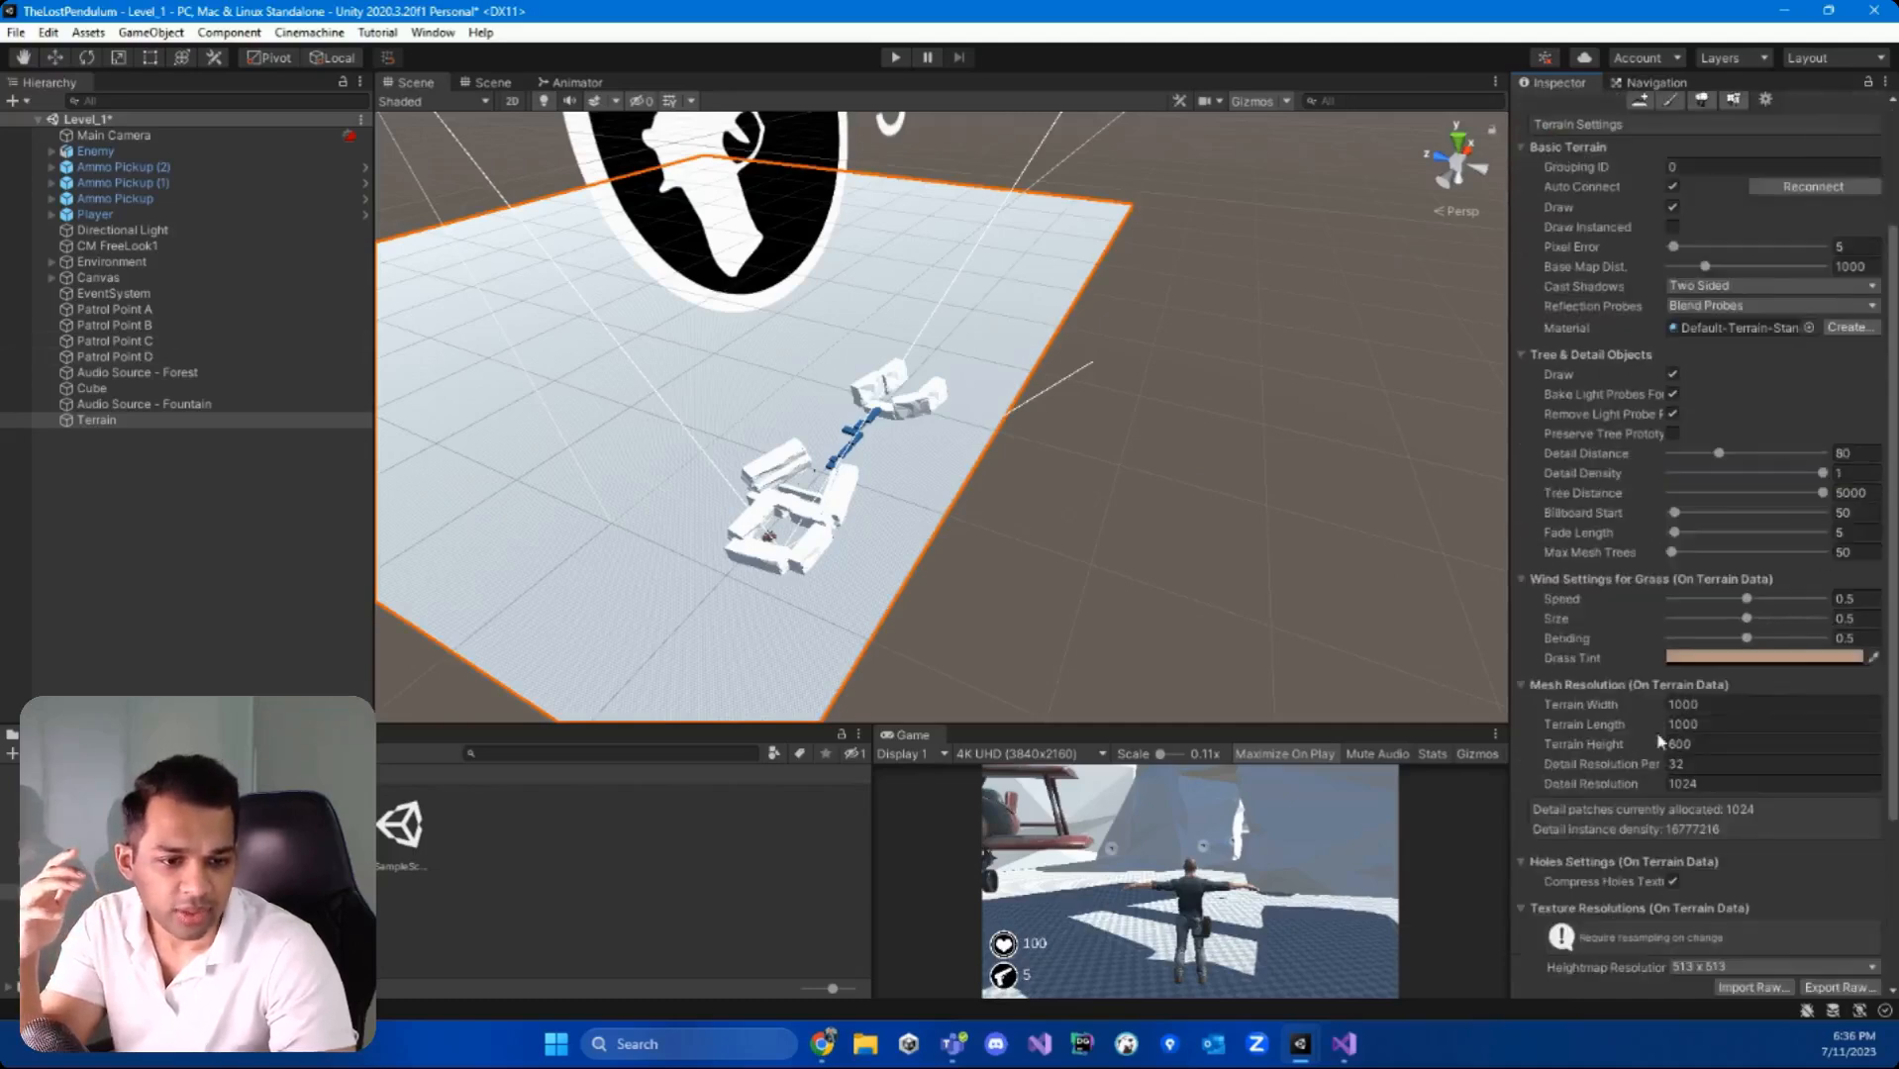
Step: Set the terrain width and terrain length to 500
left_click(1740, 706)
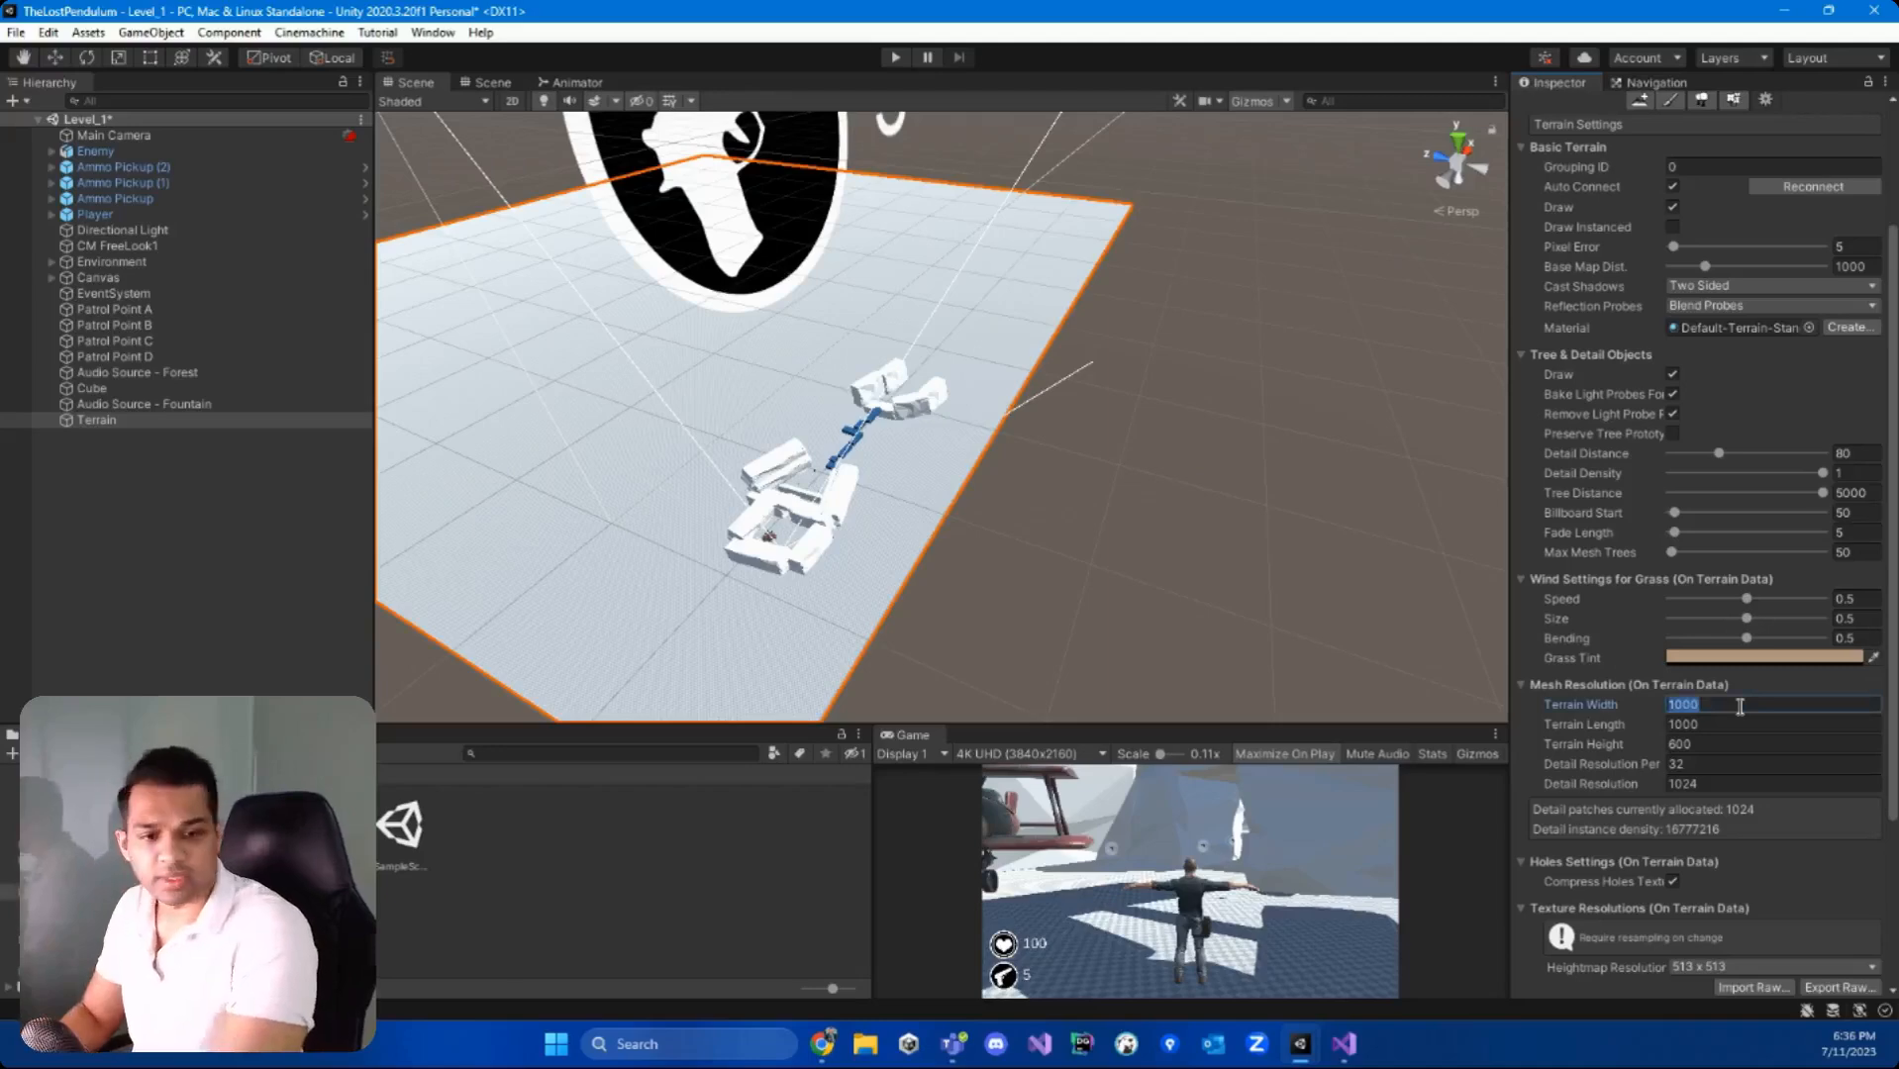
type("500")
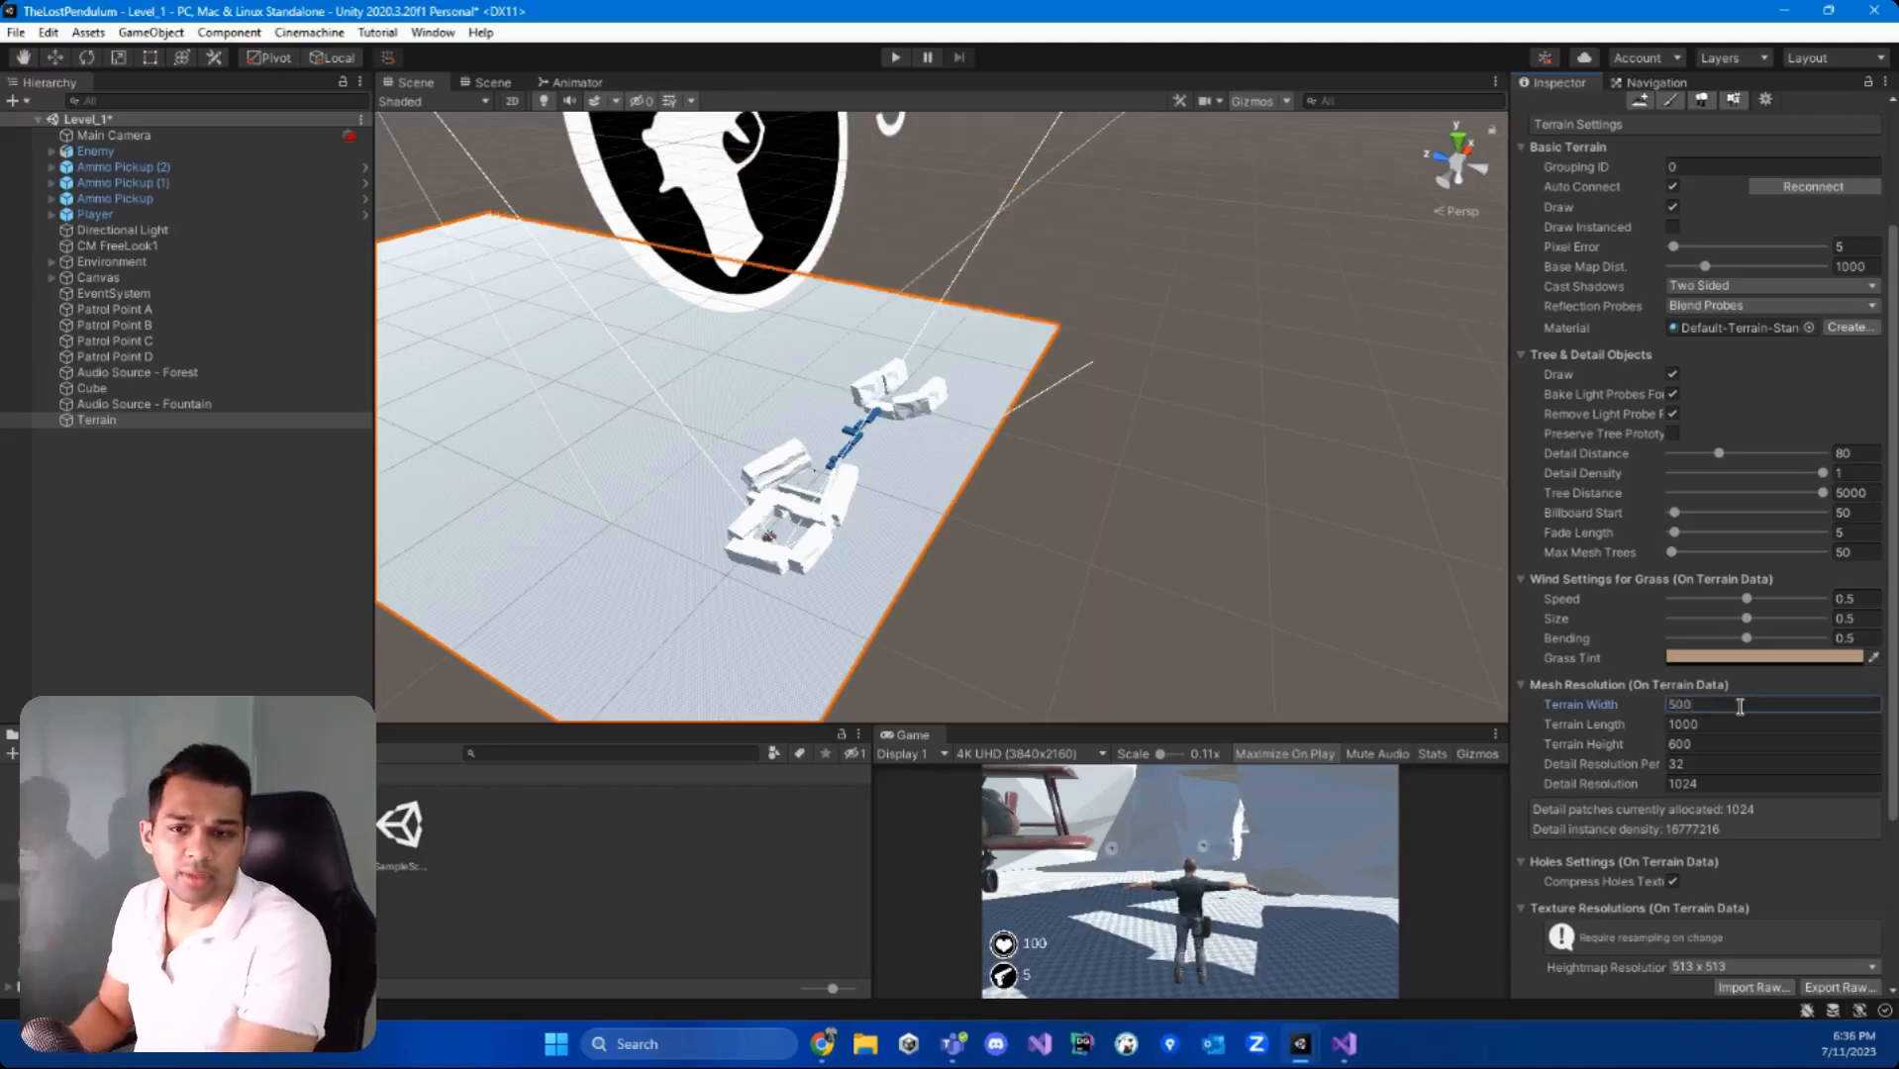
key("Return")
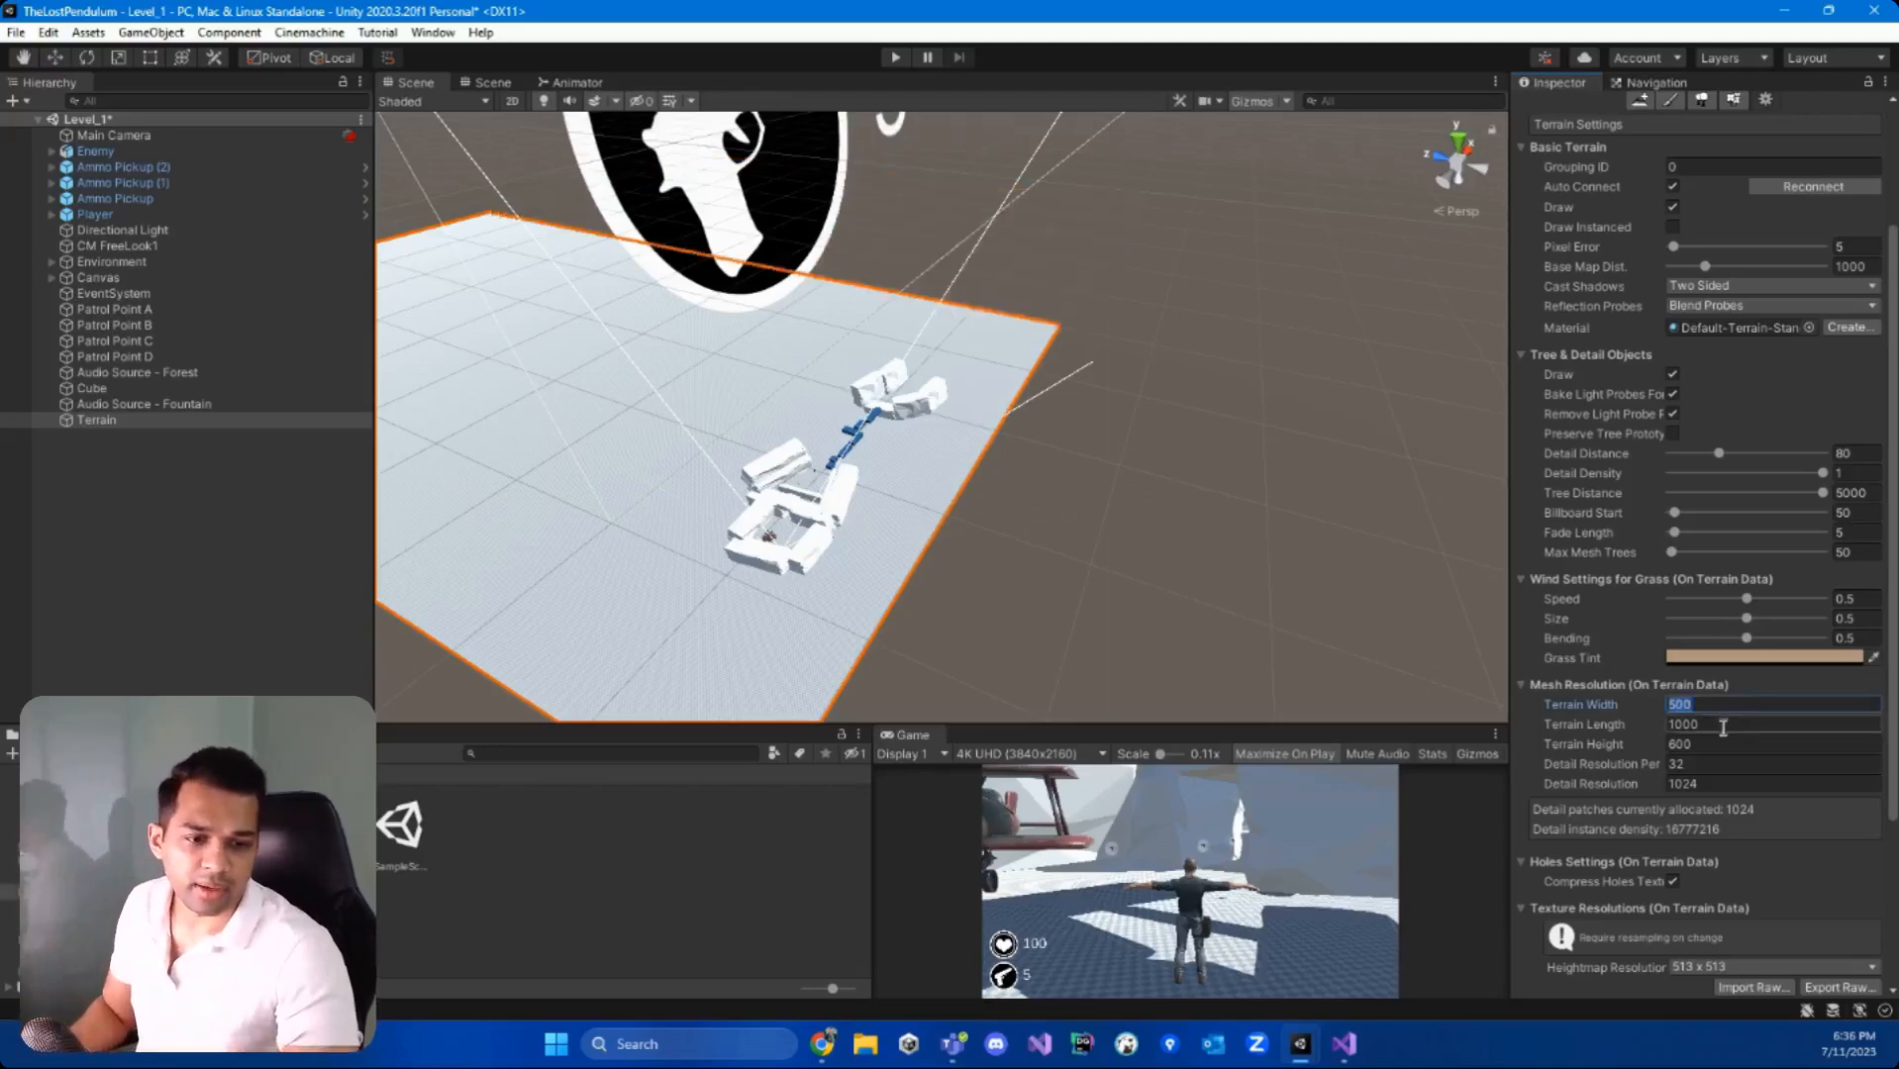
left_click(1723, 727)
type("500")
key("Return")
right_click_drag(1089, 524, 1059, 557)
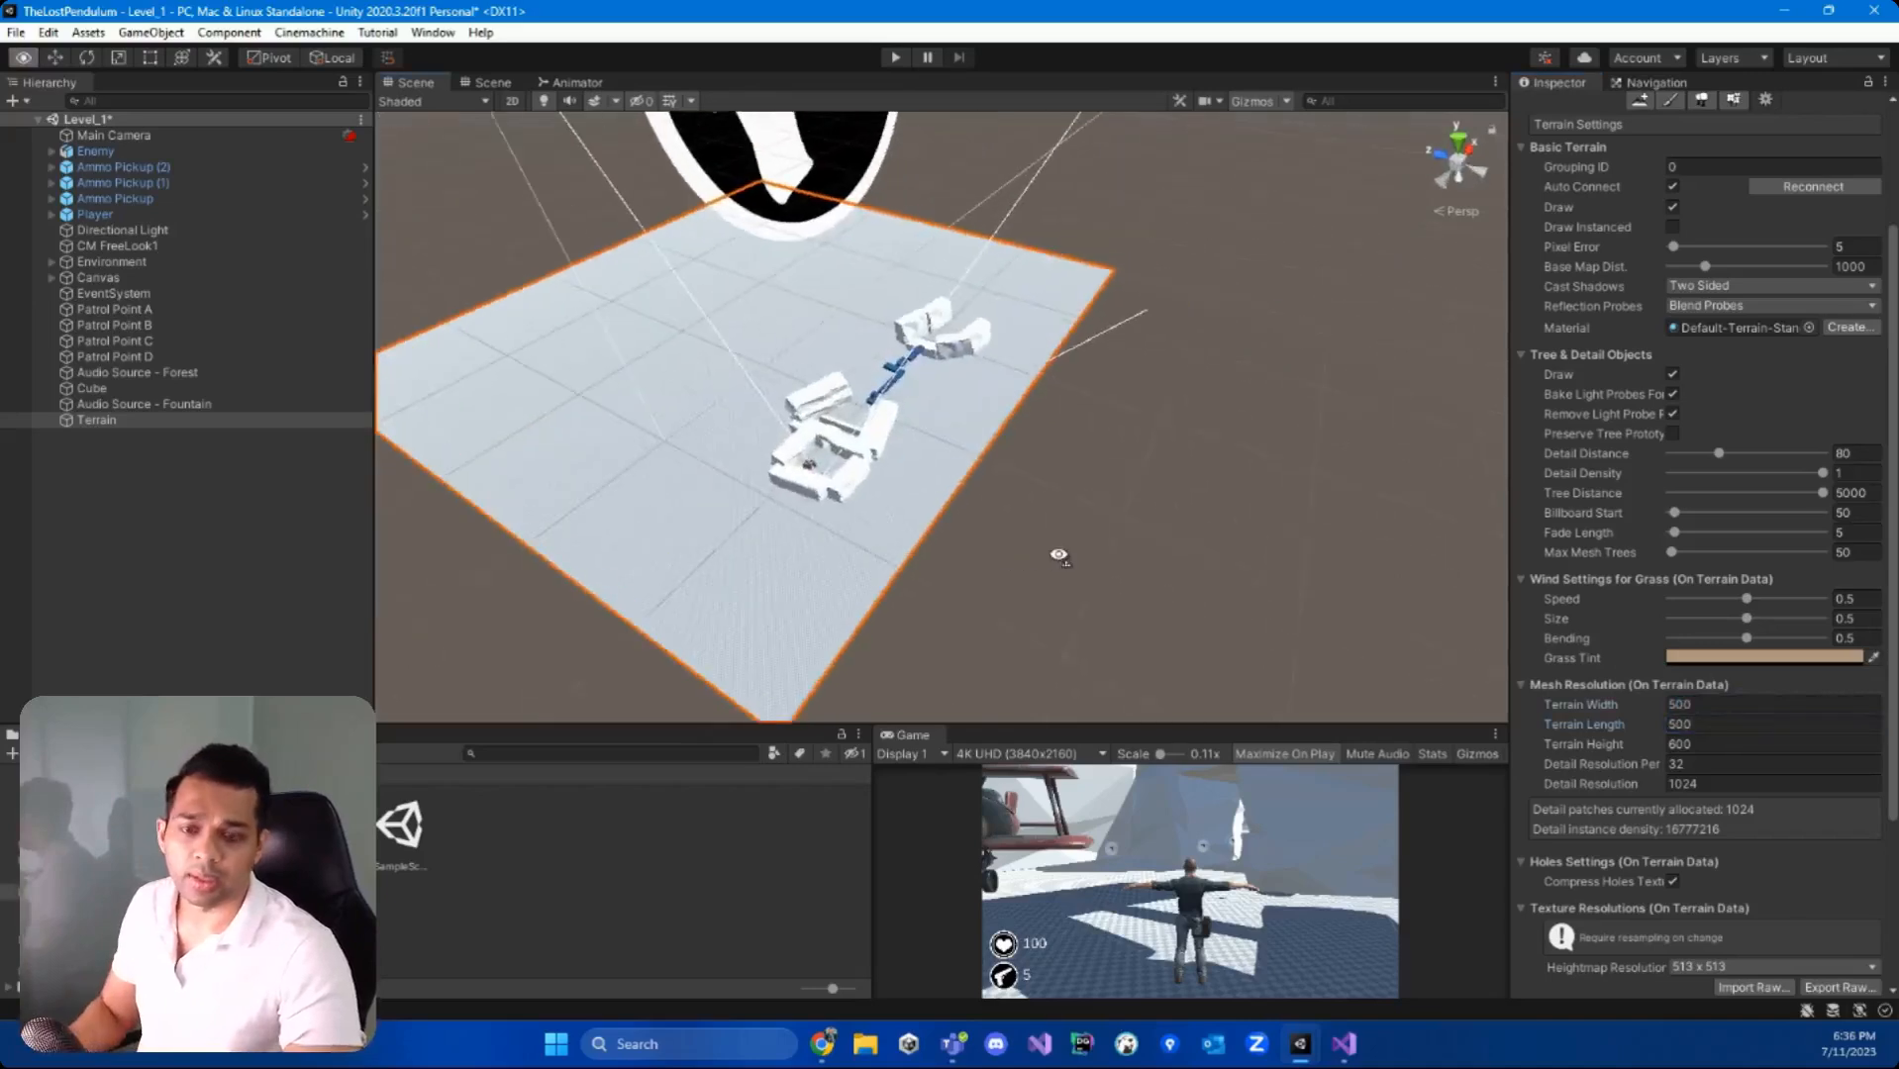
Step: Set the terrain width and terrain length to 250
left_click(1733, 703)
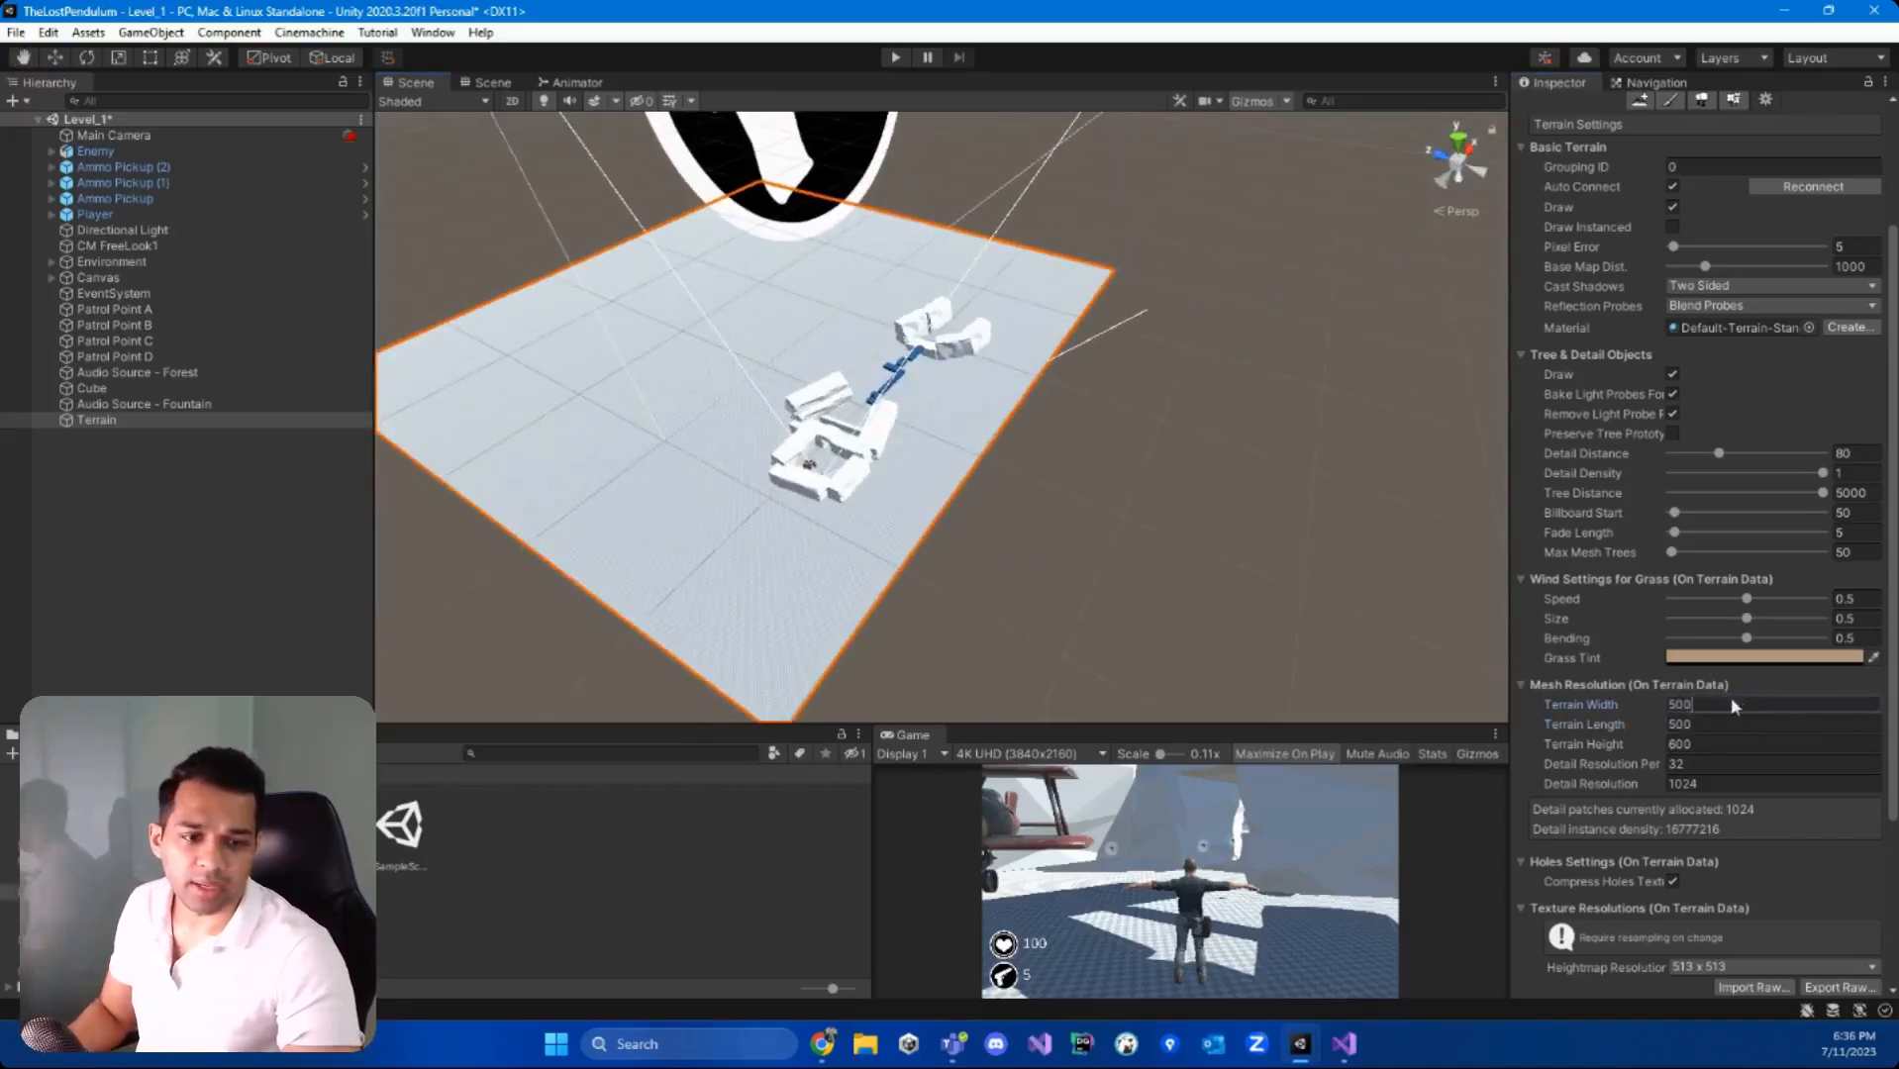
type("250")
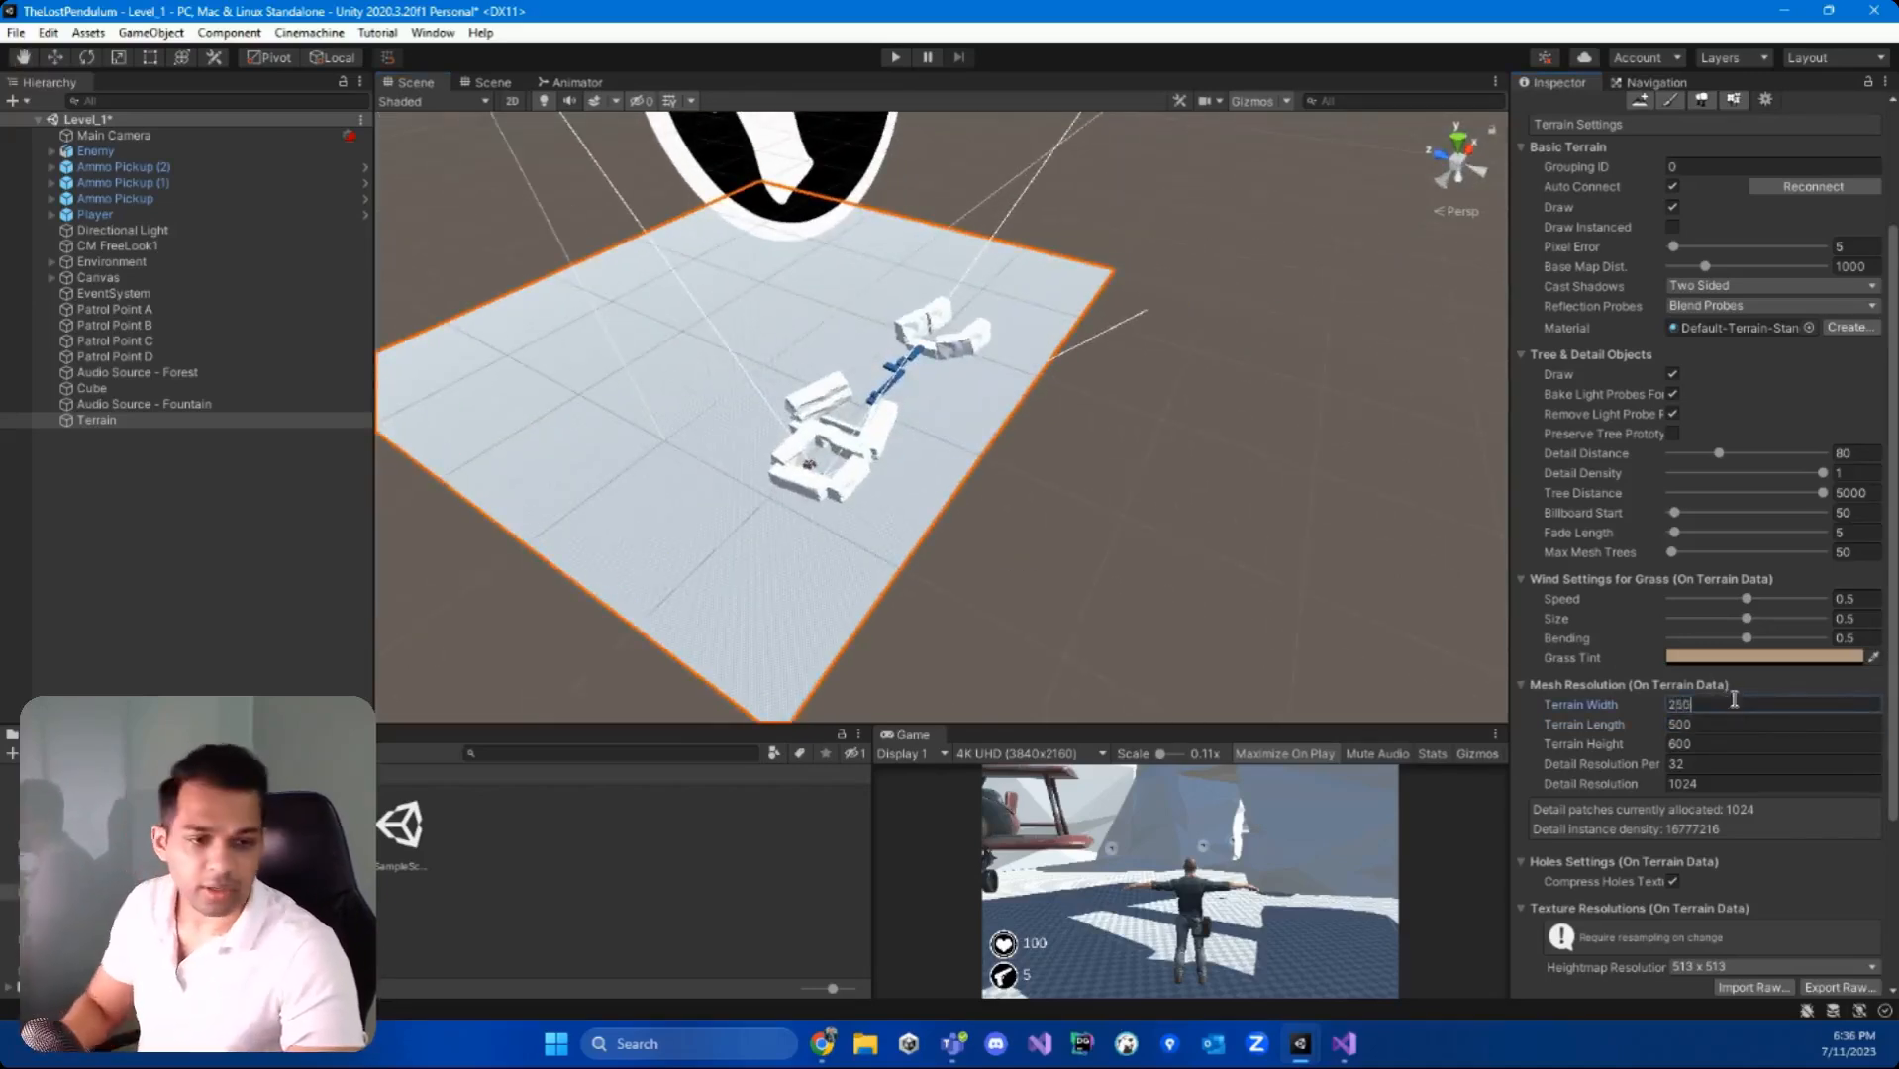
left_click(1708, 724)
type("250")
key("Return")
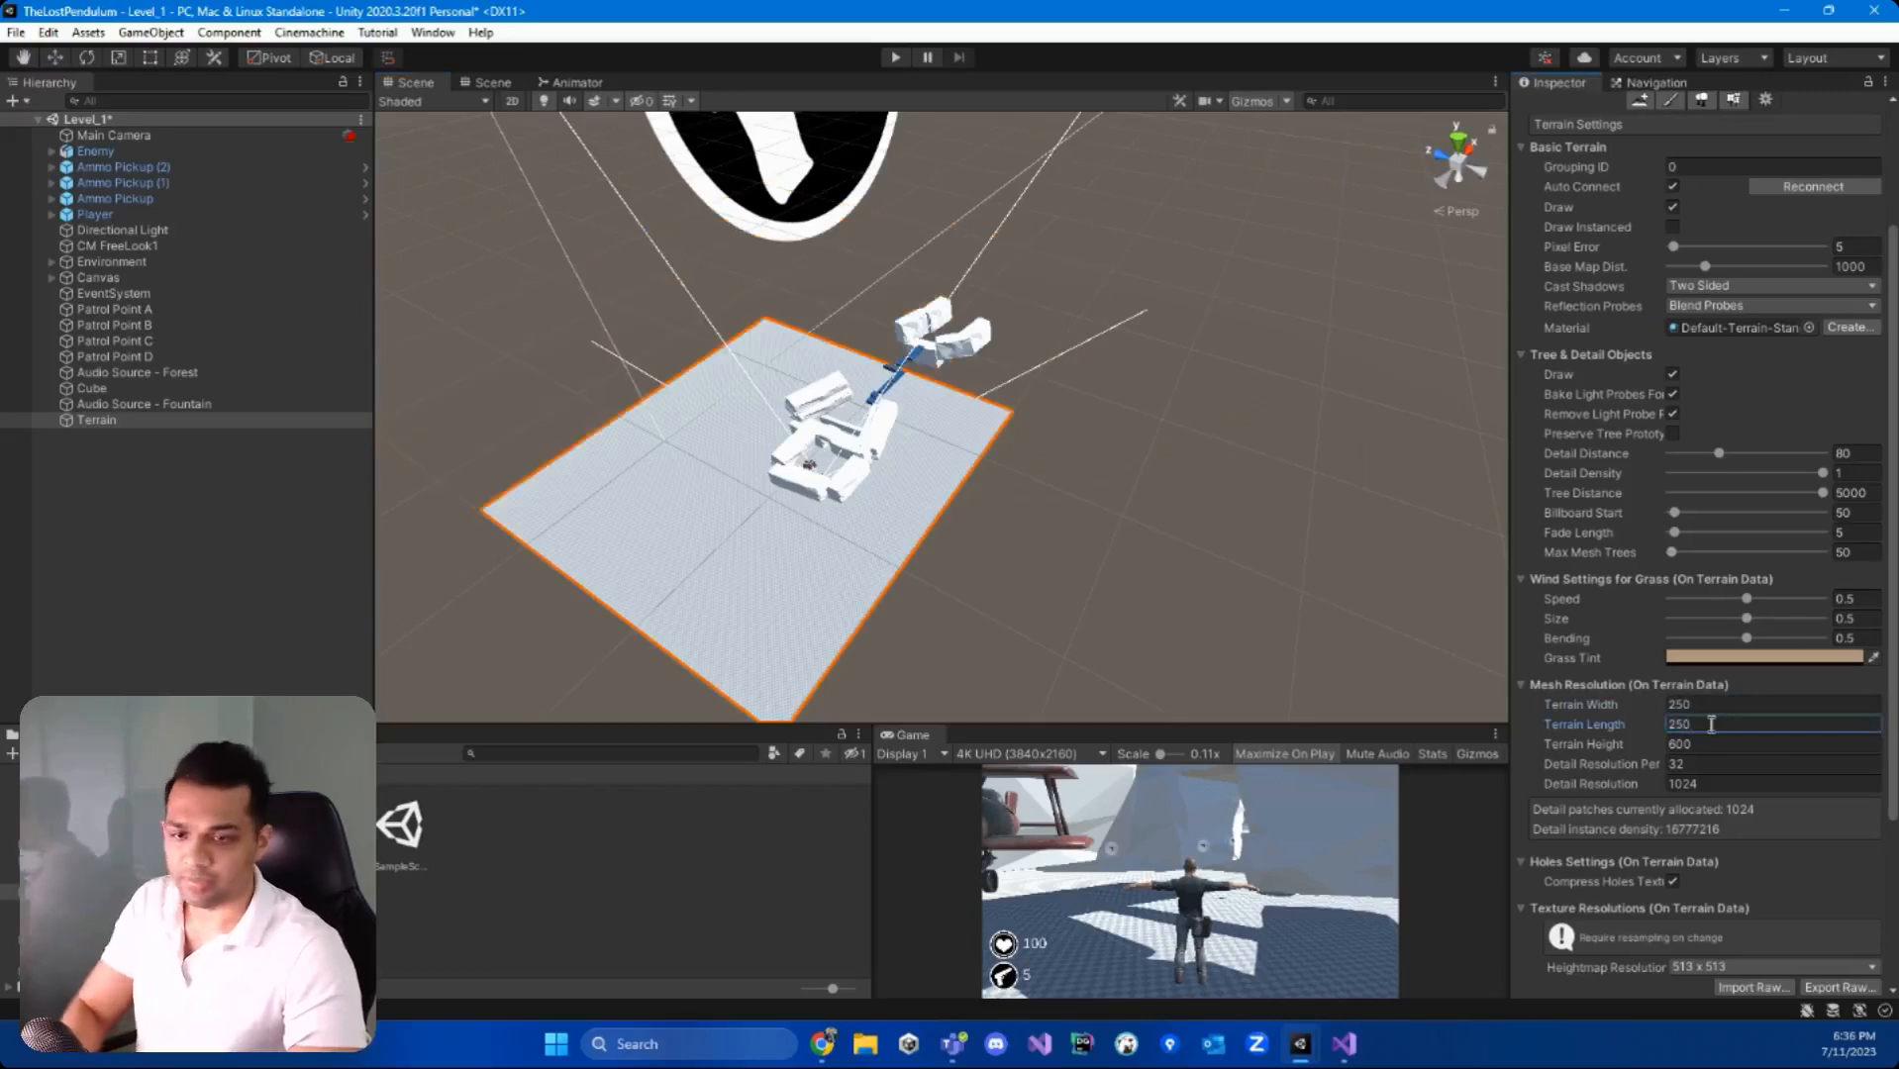
Step: Shift the terrain along its X axis to about -152 so the first rock enclosure sits well inside it
left_click(129, 423)
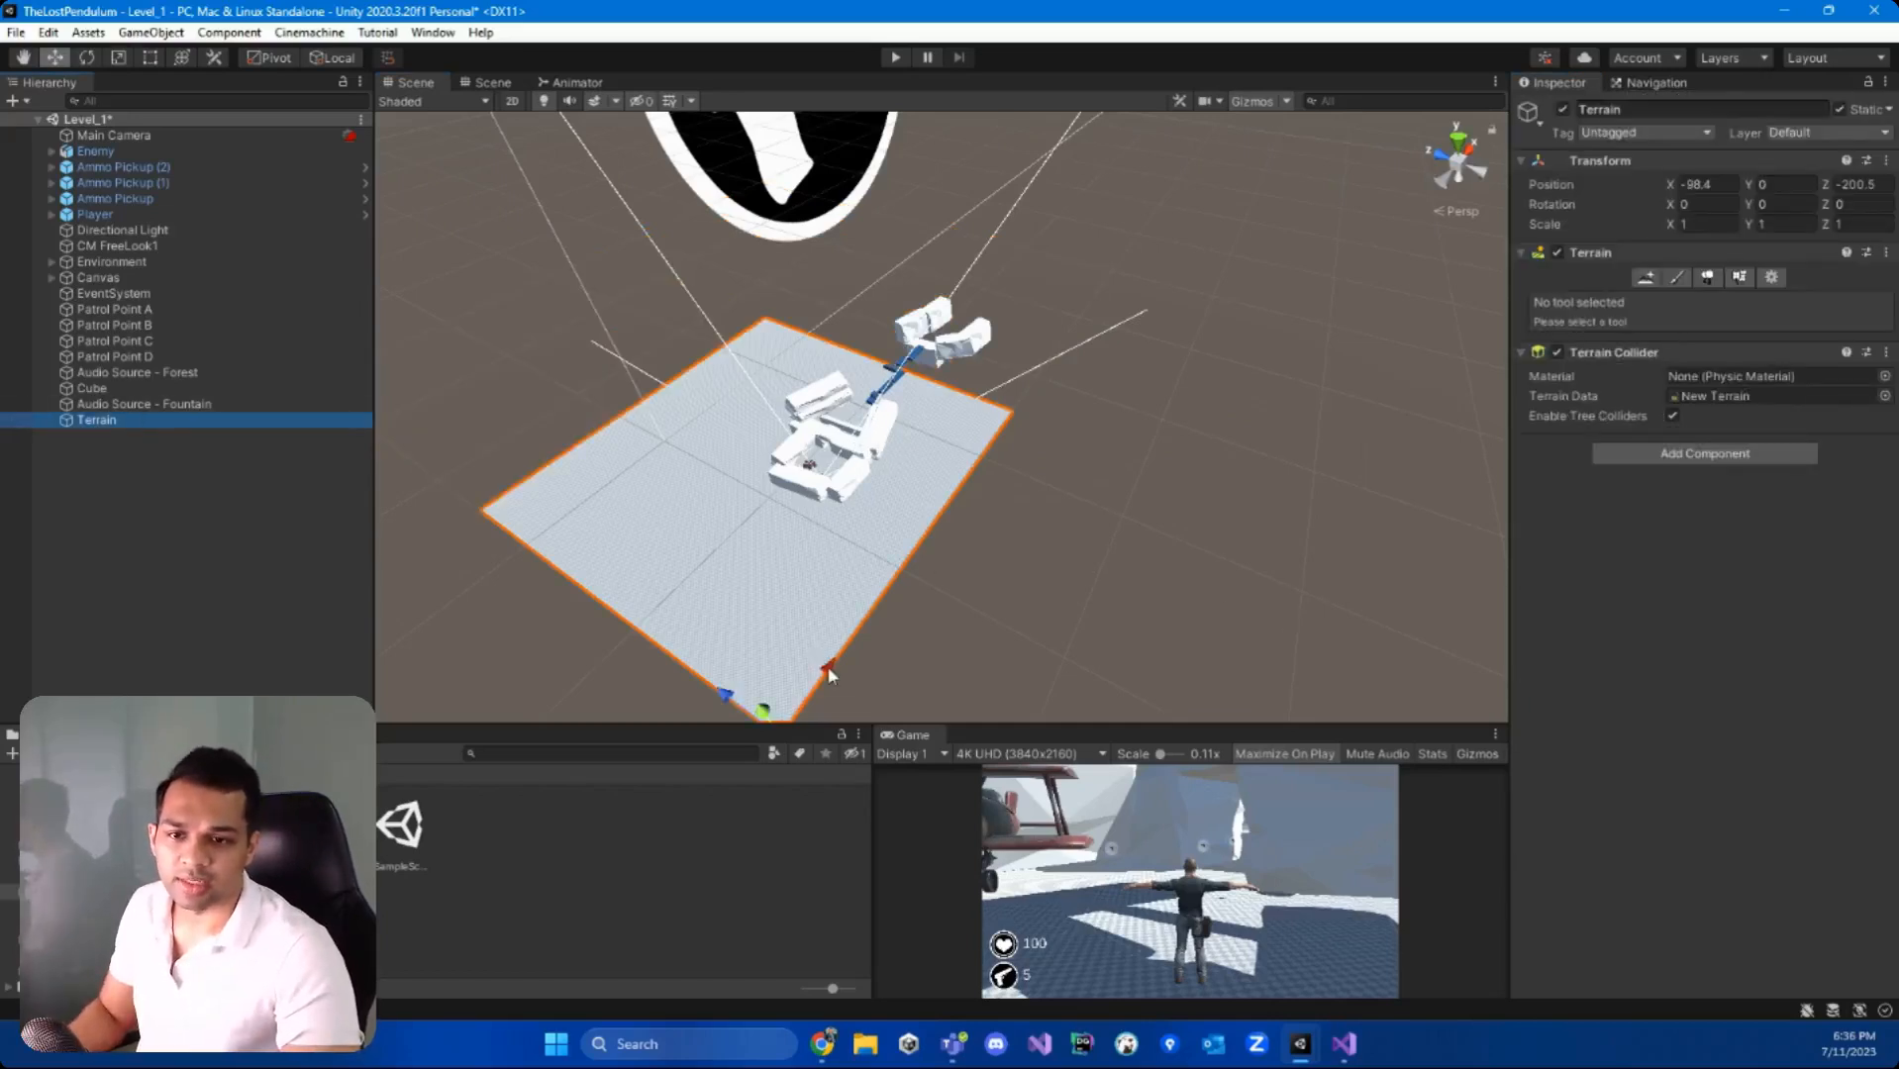
left_click_drag(829, 676, 635, 776)
right_click_drag(1114, 477, 705, 559)
key("w")
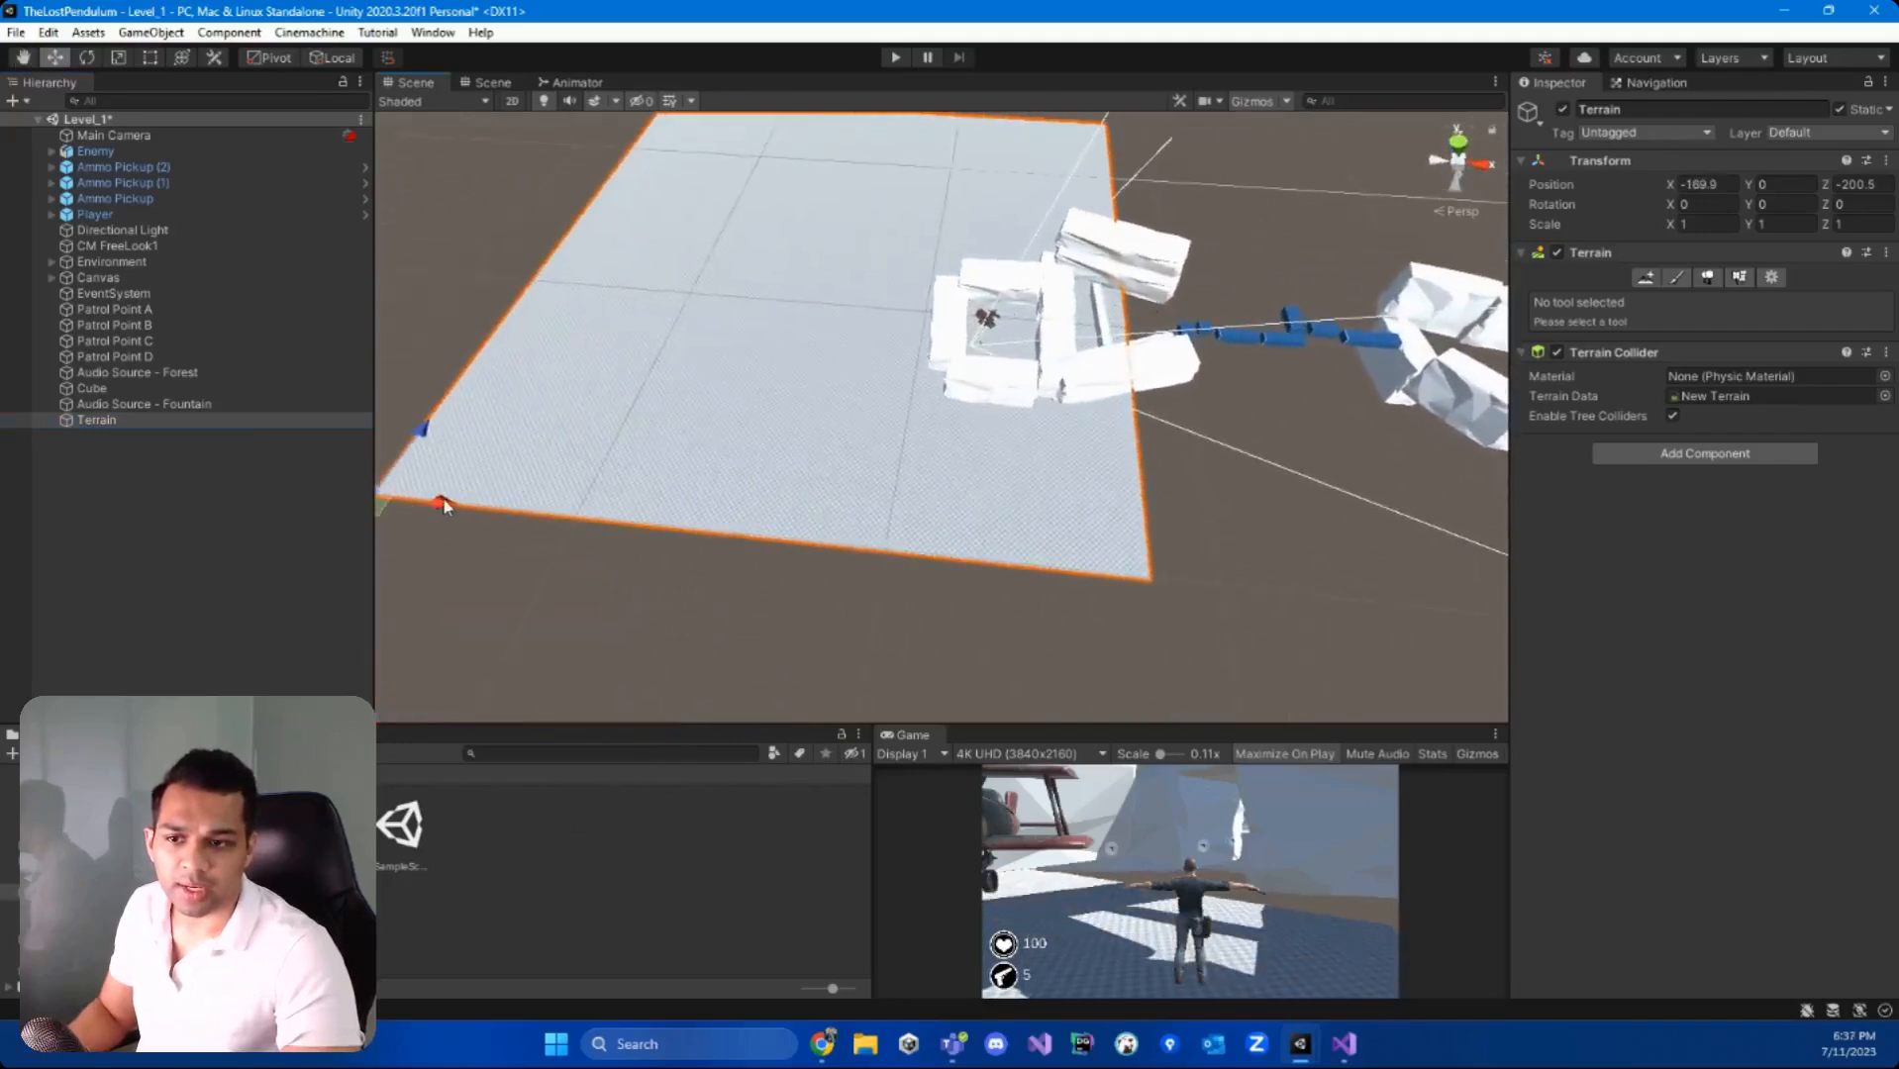
left_click_drag(443, 497, 498, 518)
right_click_drag(498, 518, 663, 246)
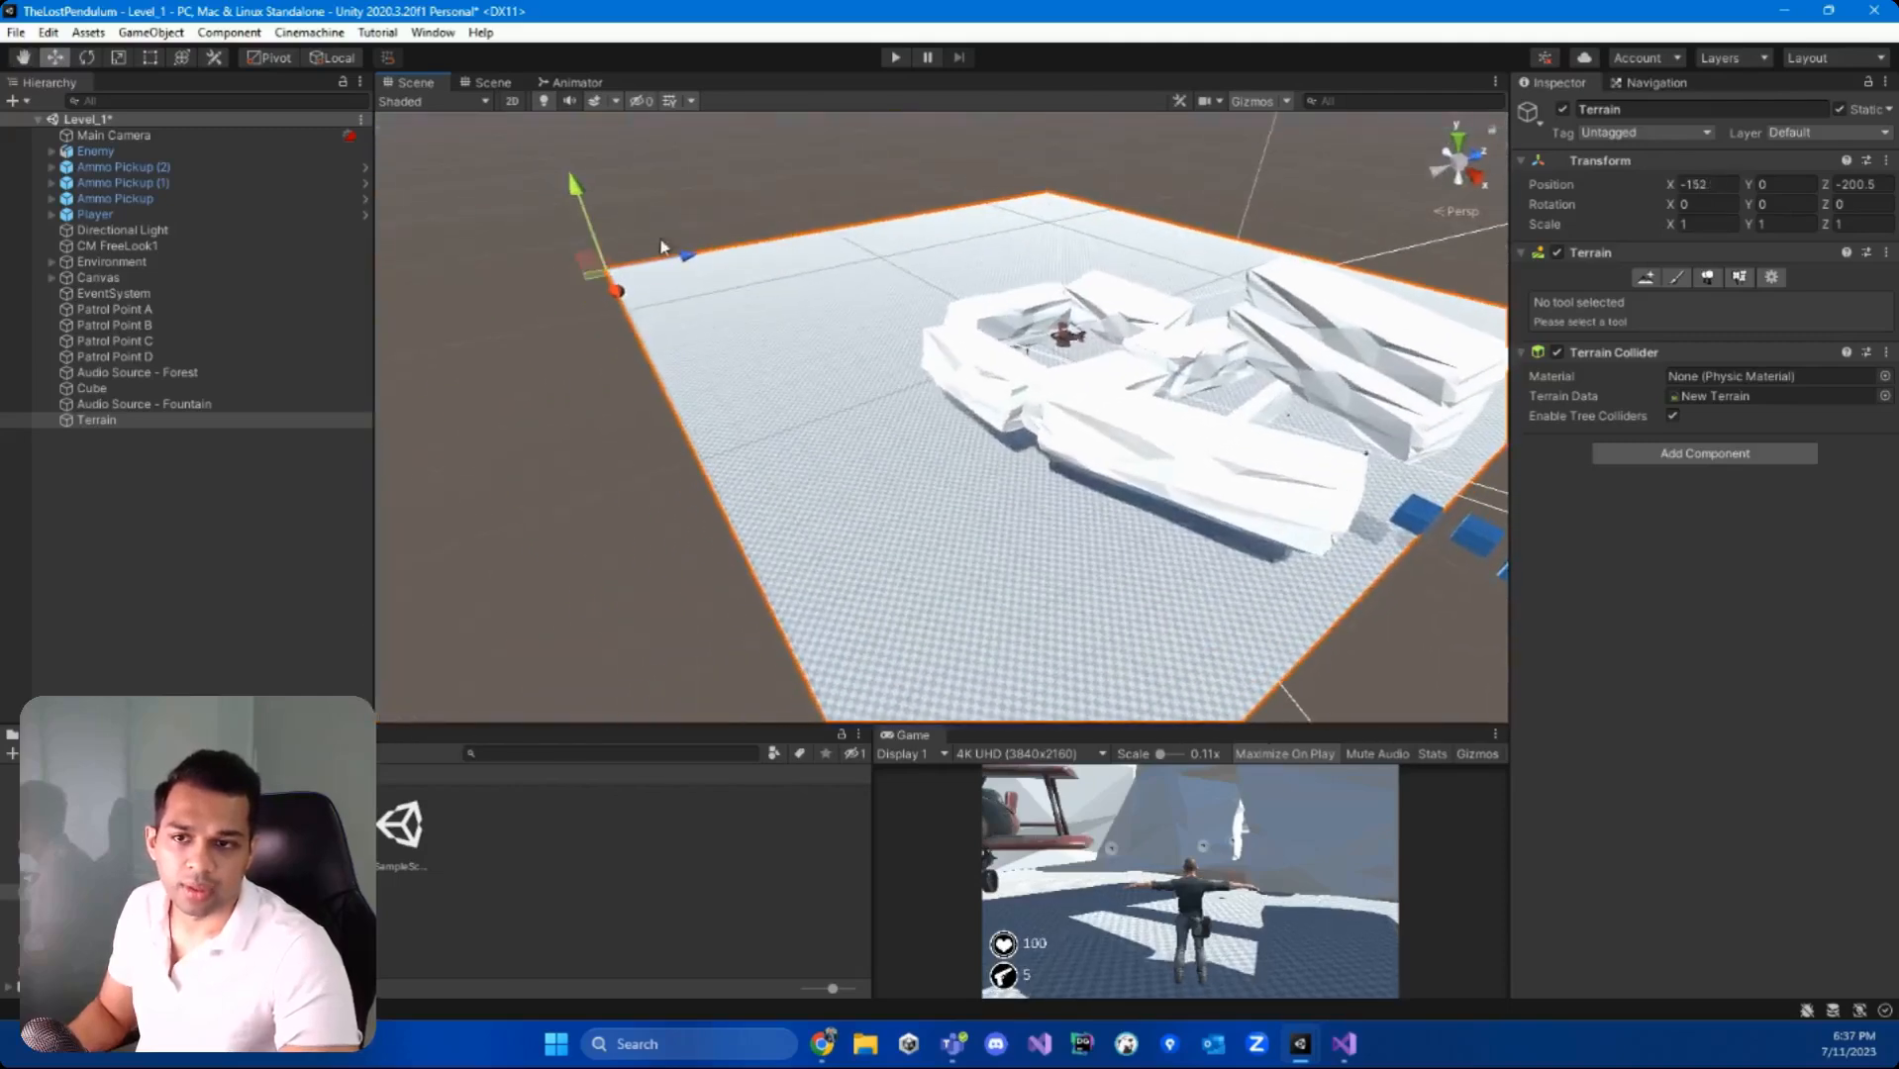
Step: Raise the terrain to about Y 14.3 at the base of the rocks and shift it to about X -158.8
left_click_drag(590, 223, 588, 150)
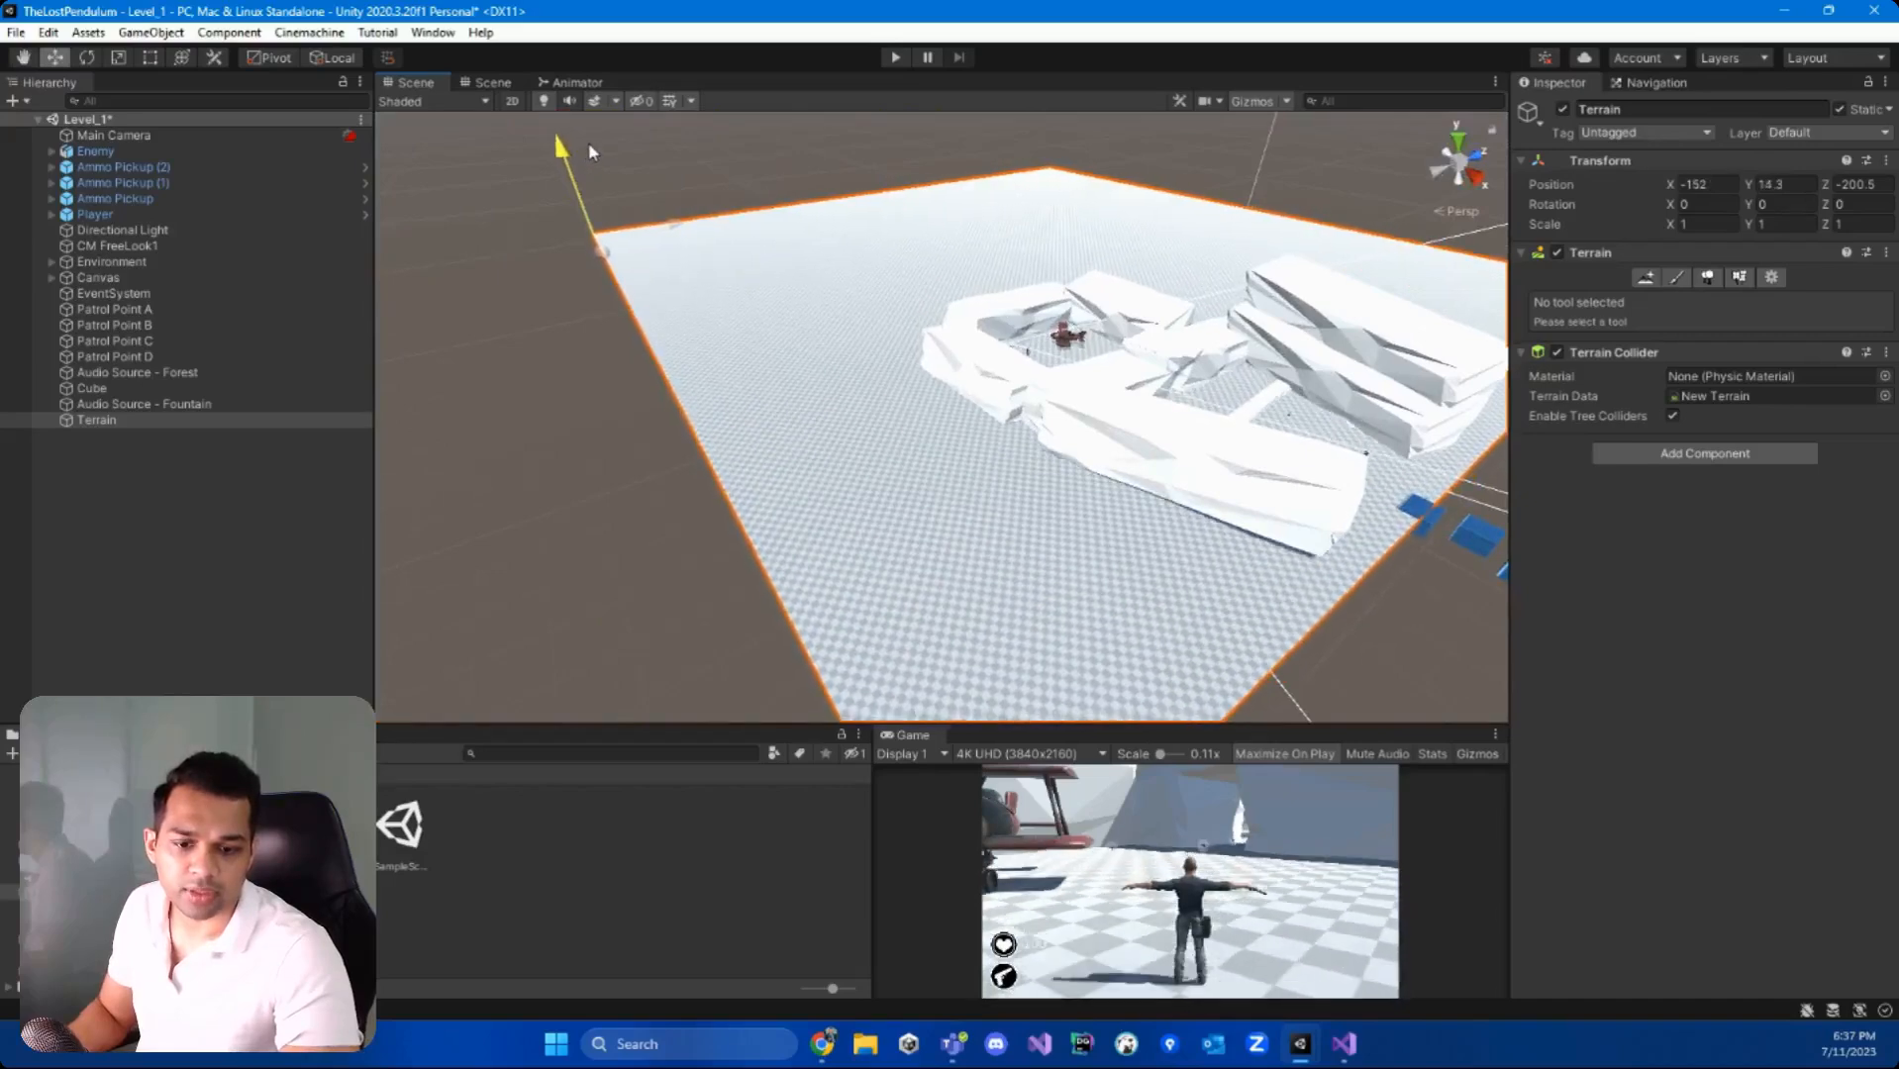
right_click_drag(589, 150, 1059, 389)
left_click_drag(487, 246, 486, 247)
right_click_drag(1432, 349, 1002, 437)
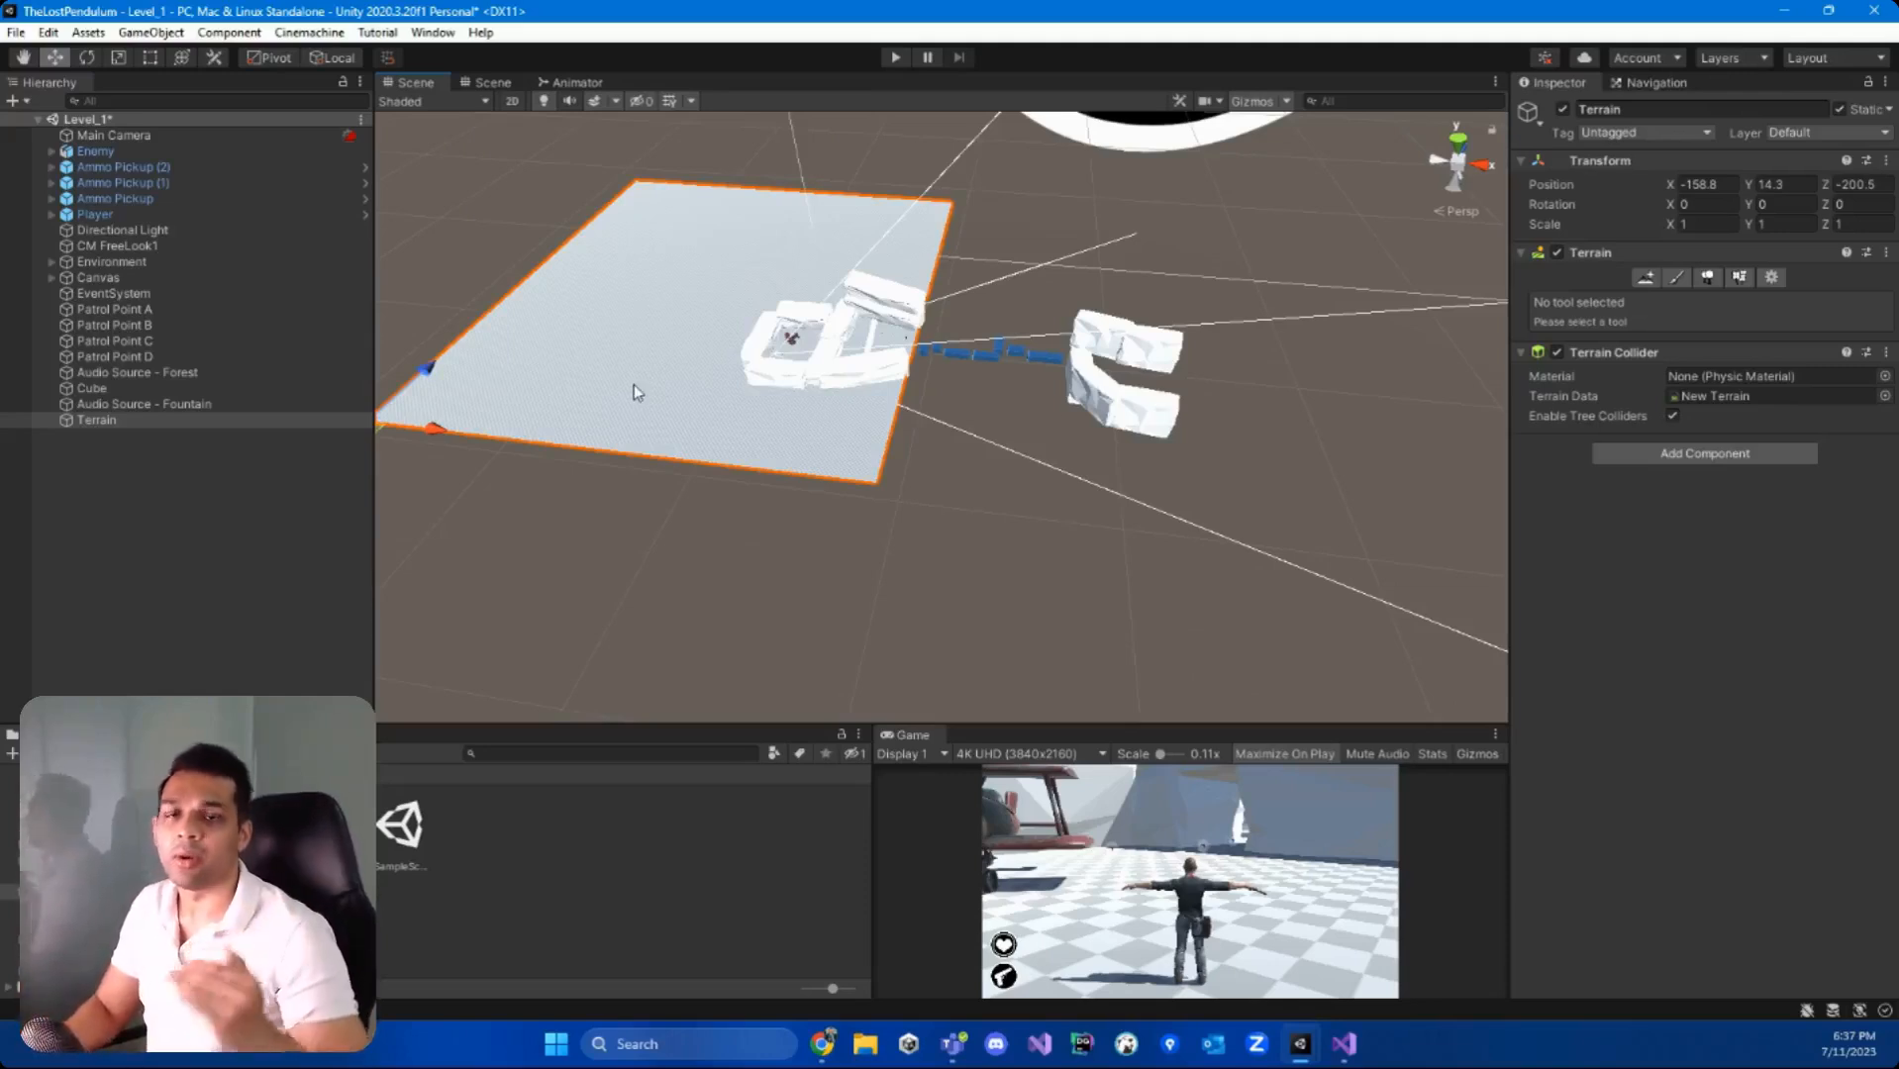
Step: Move the terrain along its Z axis to about -234.7 around the first rock enclosure
mouse_move(633, 389)
left_mouse_down("alt")
mouse_move(826, 348)
mouse_move(661, 392)
left_mouse_up("alt")
left_click_drag(794, 172, 754, 178)
left_click_drag(861, 221, 734, 236, "alt")
middle_click_drag(881, 155, 883, 225)
left_click_drag(900, 195, 1643, 376)
Step: Use Create Neighbor Terrains to add two tiles in a row on the positive X side, under and beyond the blue walkway
left_click(1645, 277)
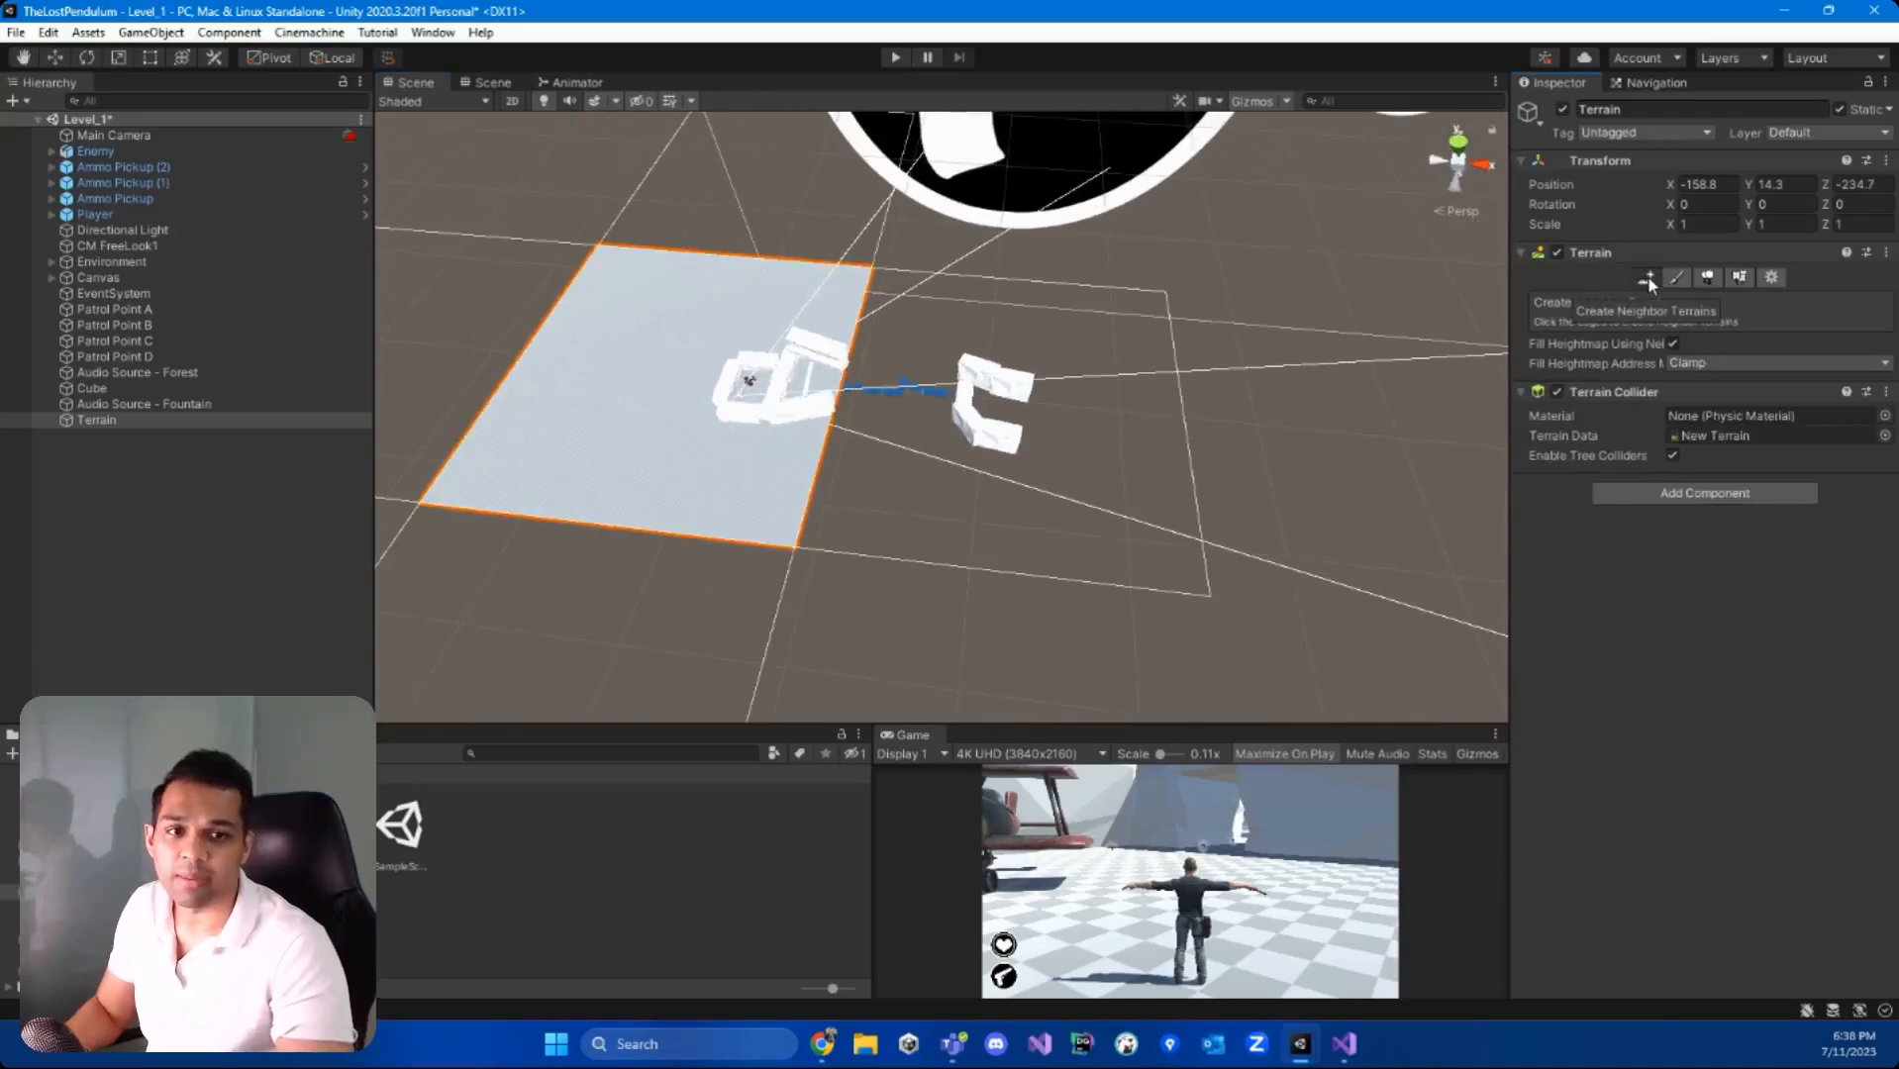
left_click_drag(1212, 331, 1277, 285, "alt")
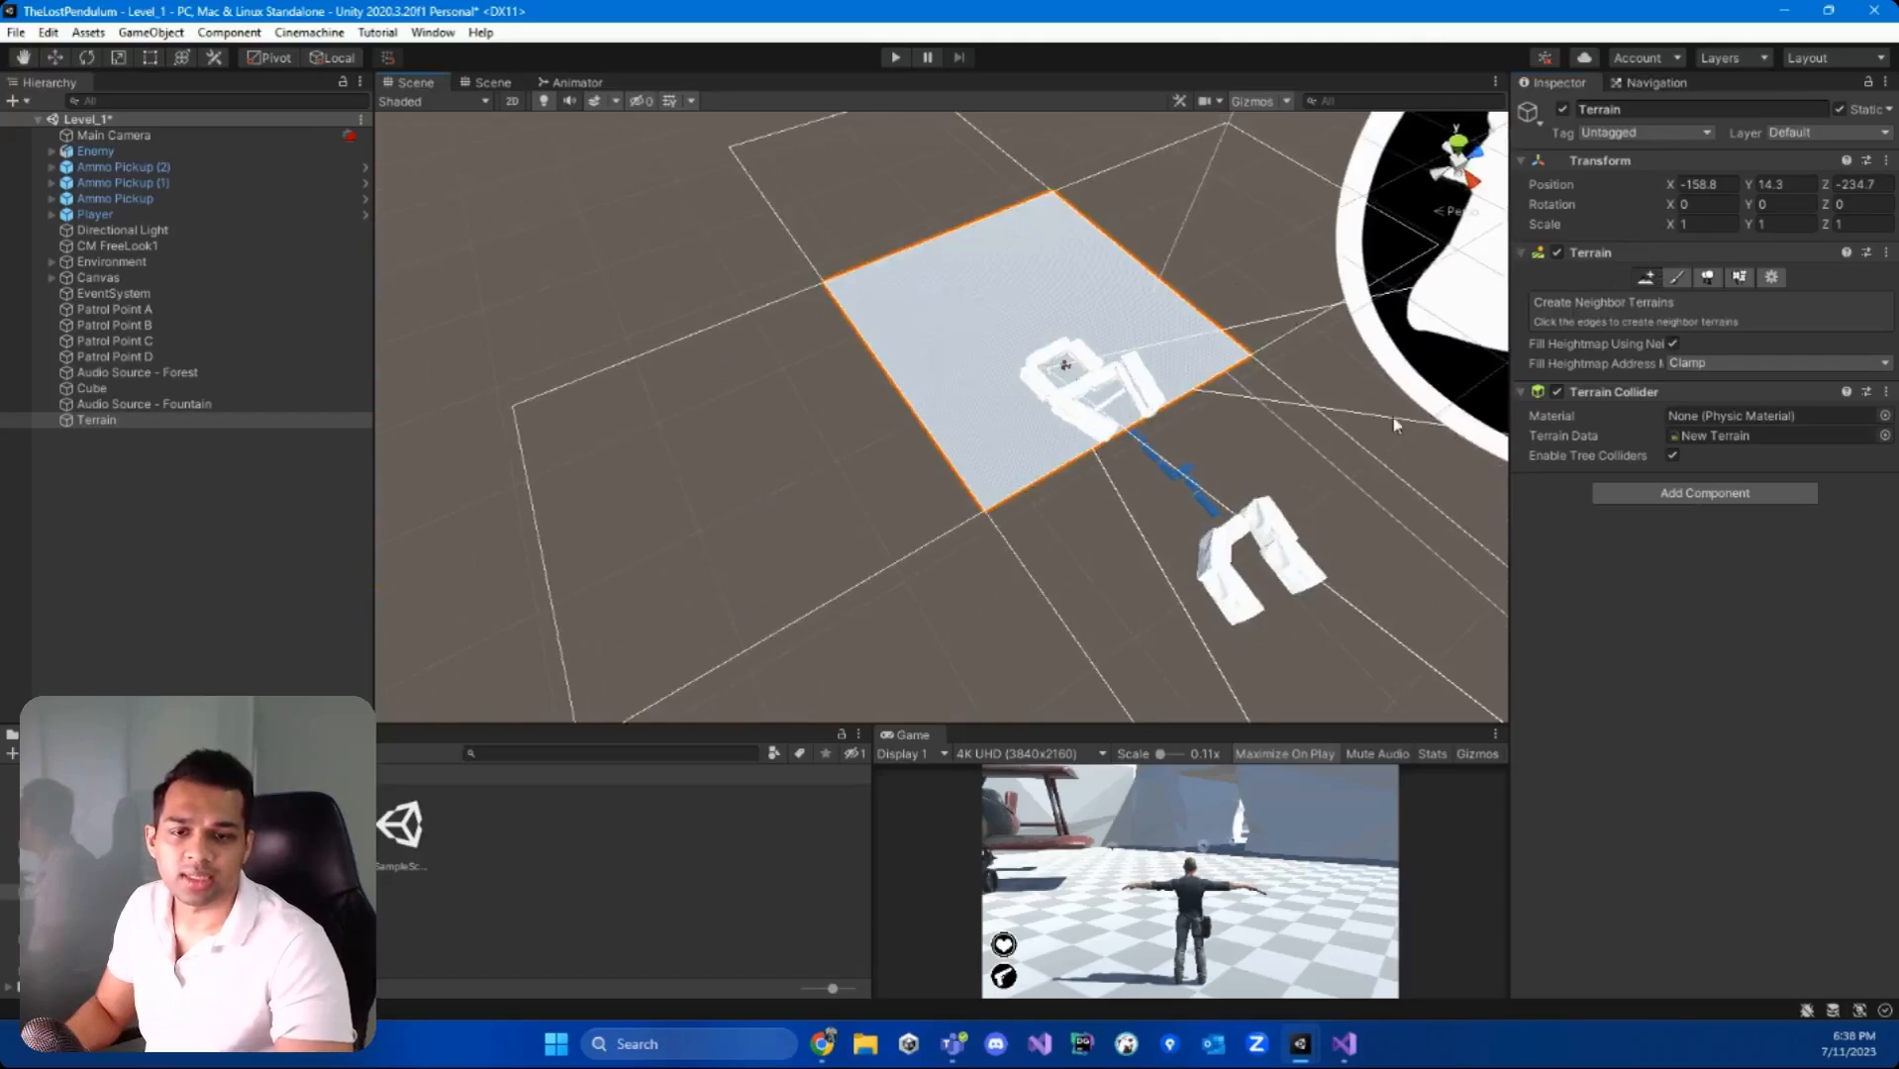
right_click_drag(829, 260, 1095, 264)
right_click_drag(1115, 497, 1144, 461)
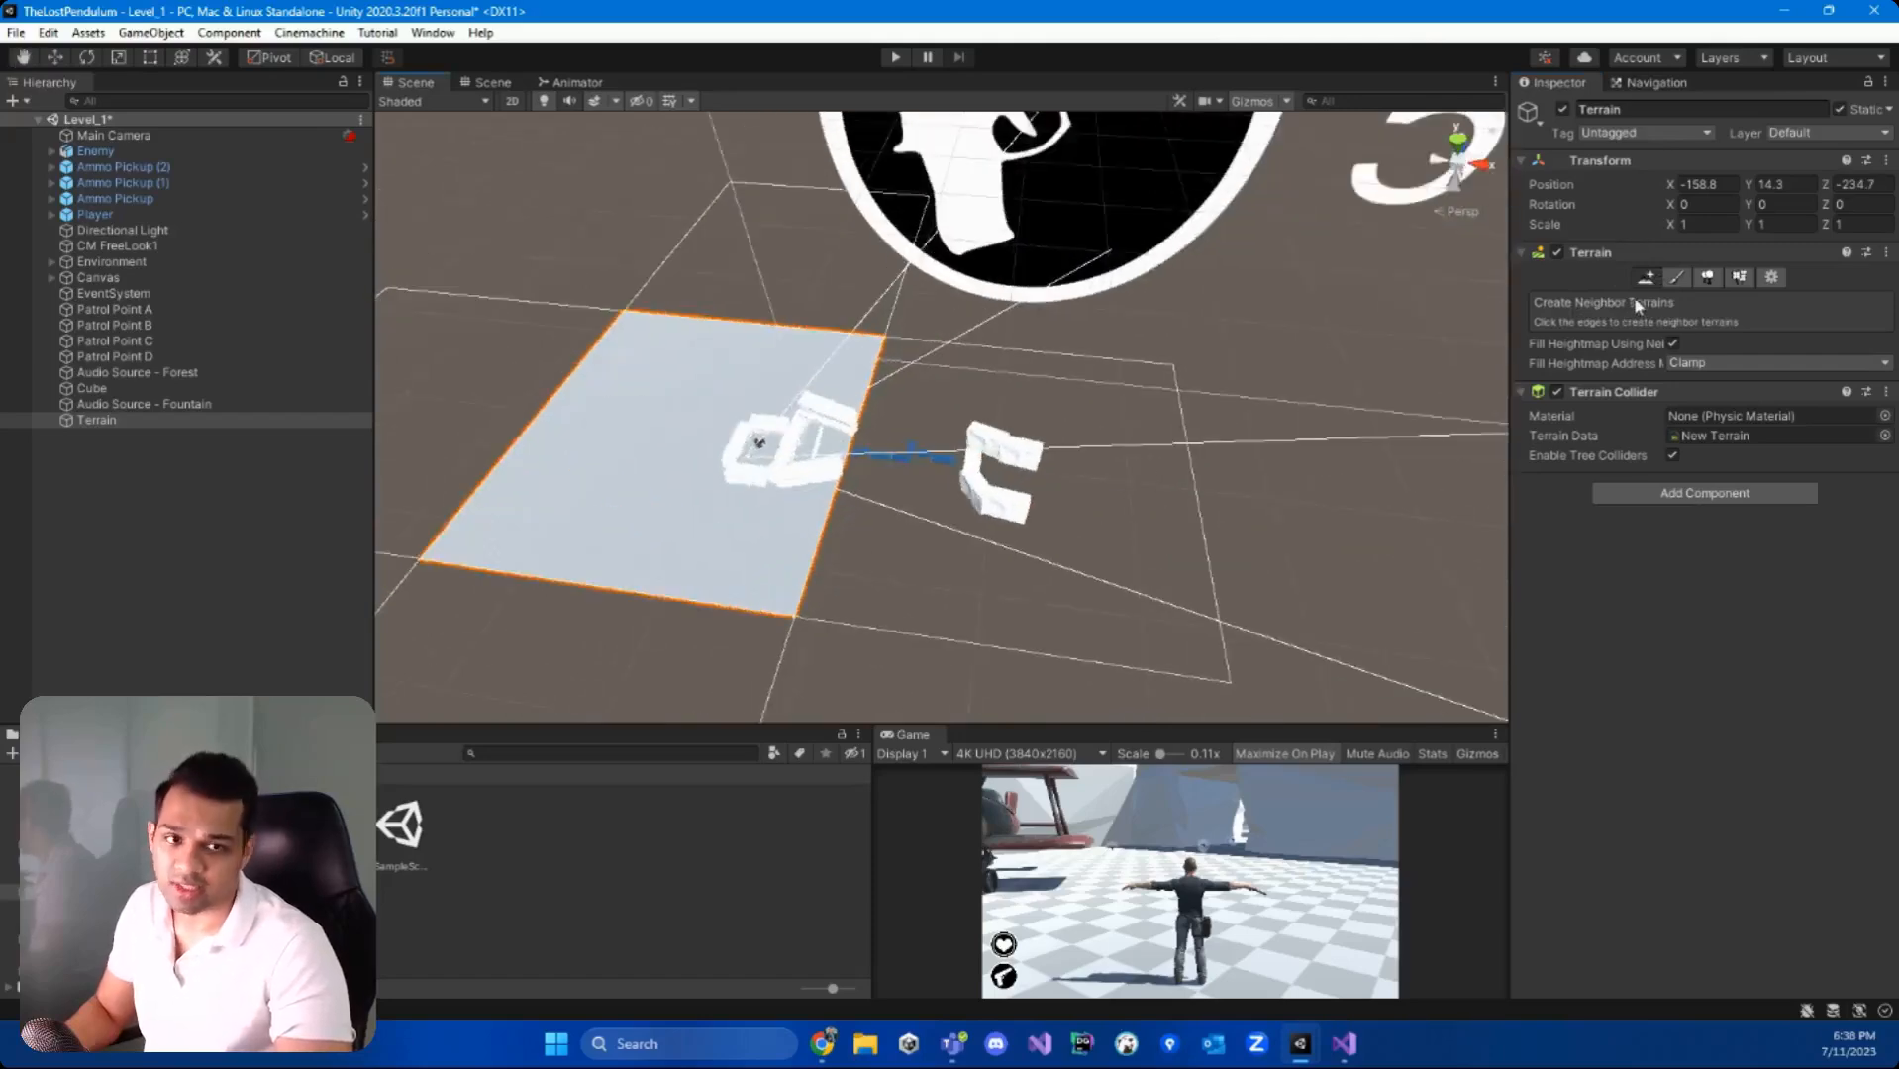
left_click(1107, 495)
mouse_move(1110, 493)
right_mouse_down()
mouse_move(1187, 509)
mouse_move(1142, 512)
right_mouse_up()
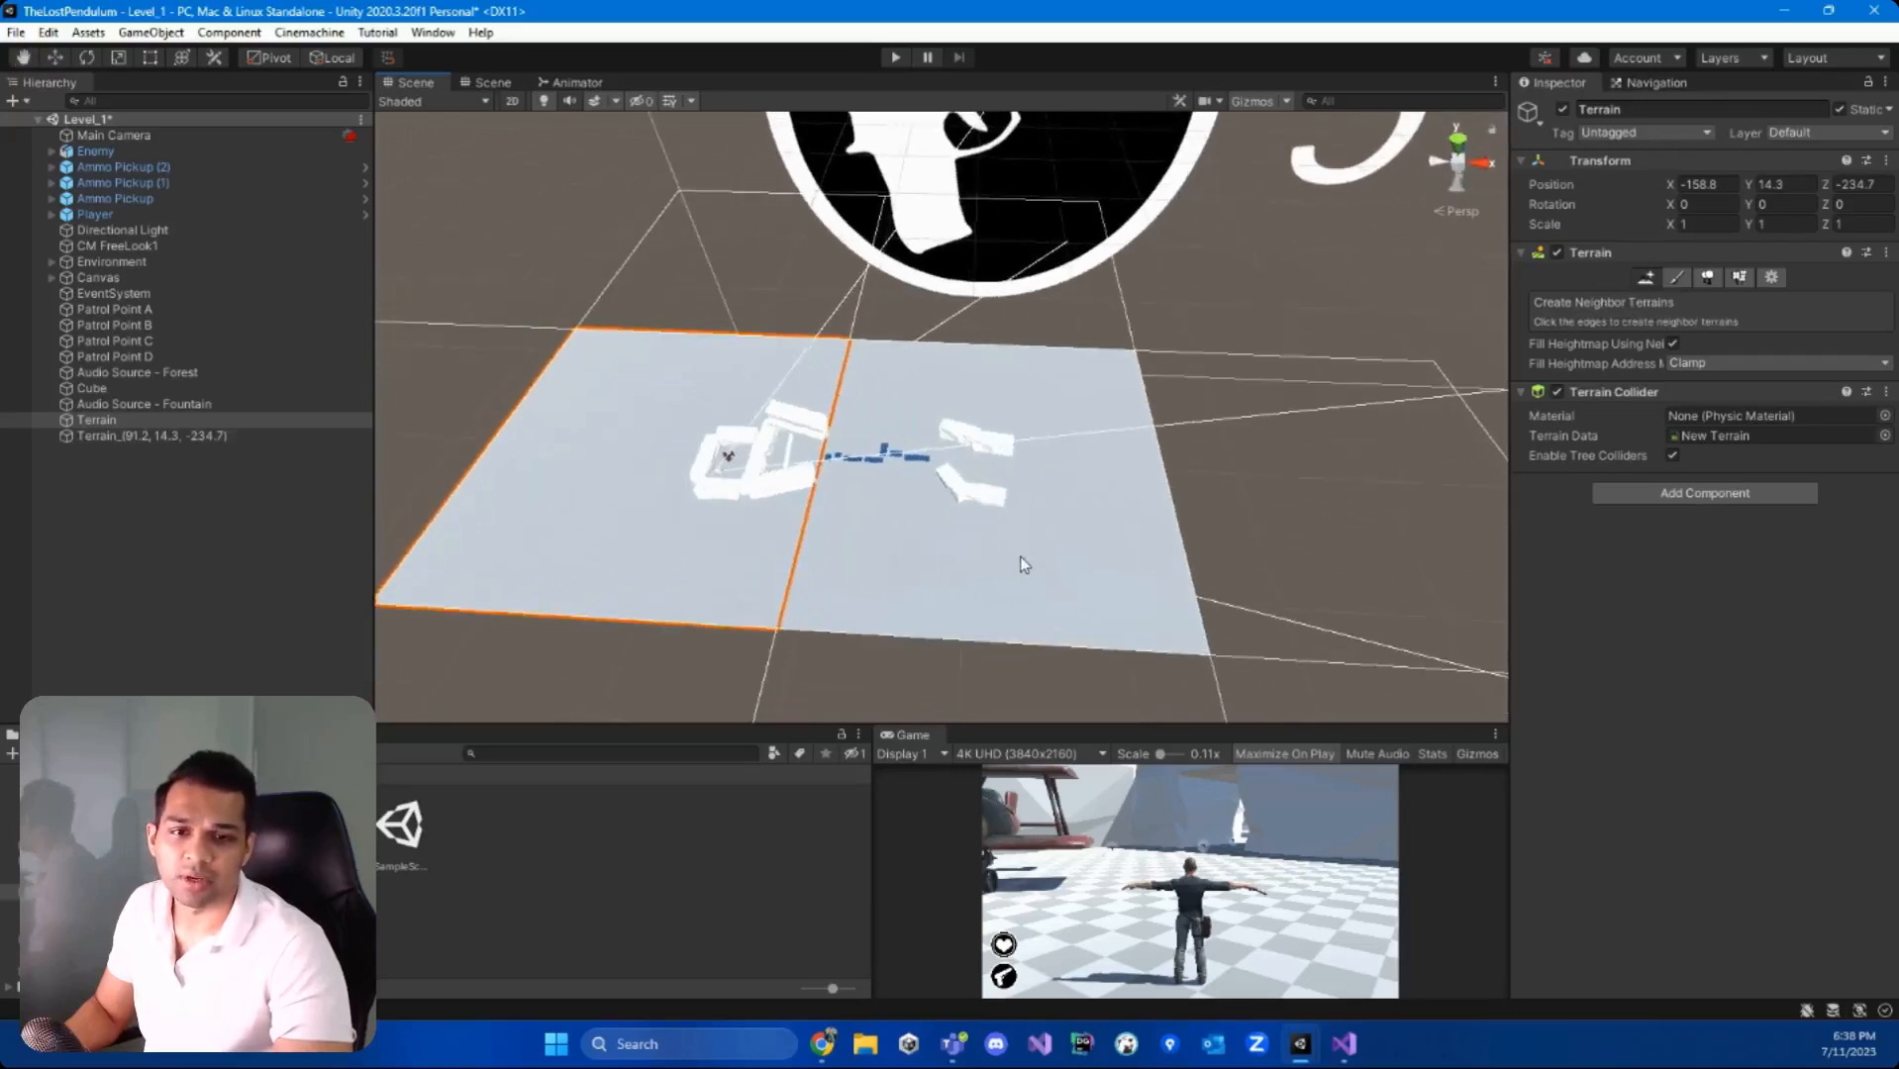
right_click_drag(1024, 564, 1226, 450)
left_click(1225, 437)
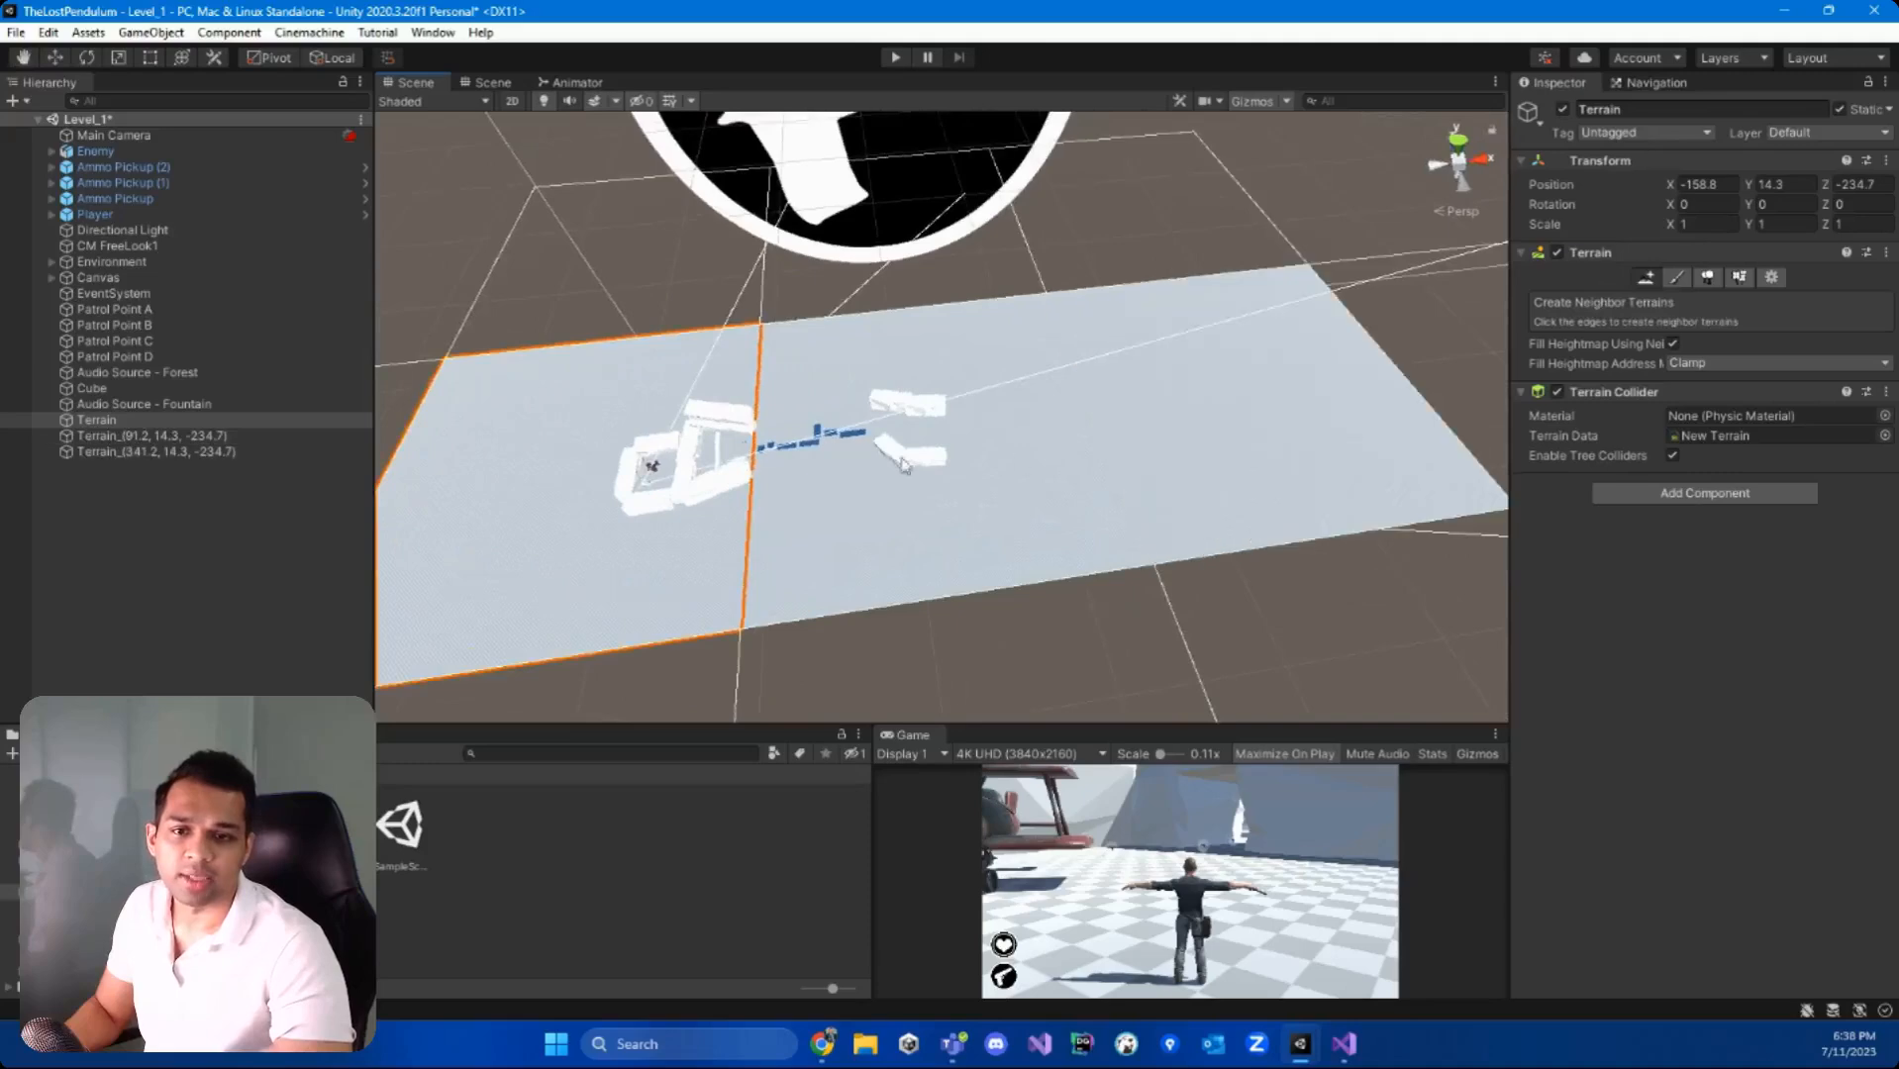
Step: Add three neighbor terrain tiles along the positive Z side of the existing row
right_click_drag(902, 463, 933, 436)
right_click_drag(1239, 363, 875, 307)
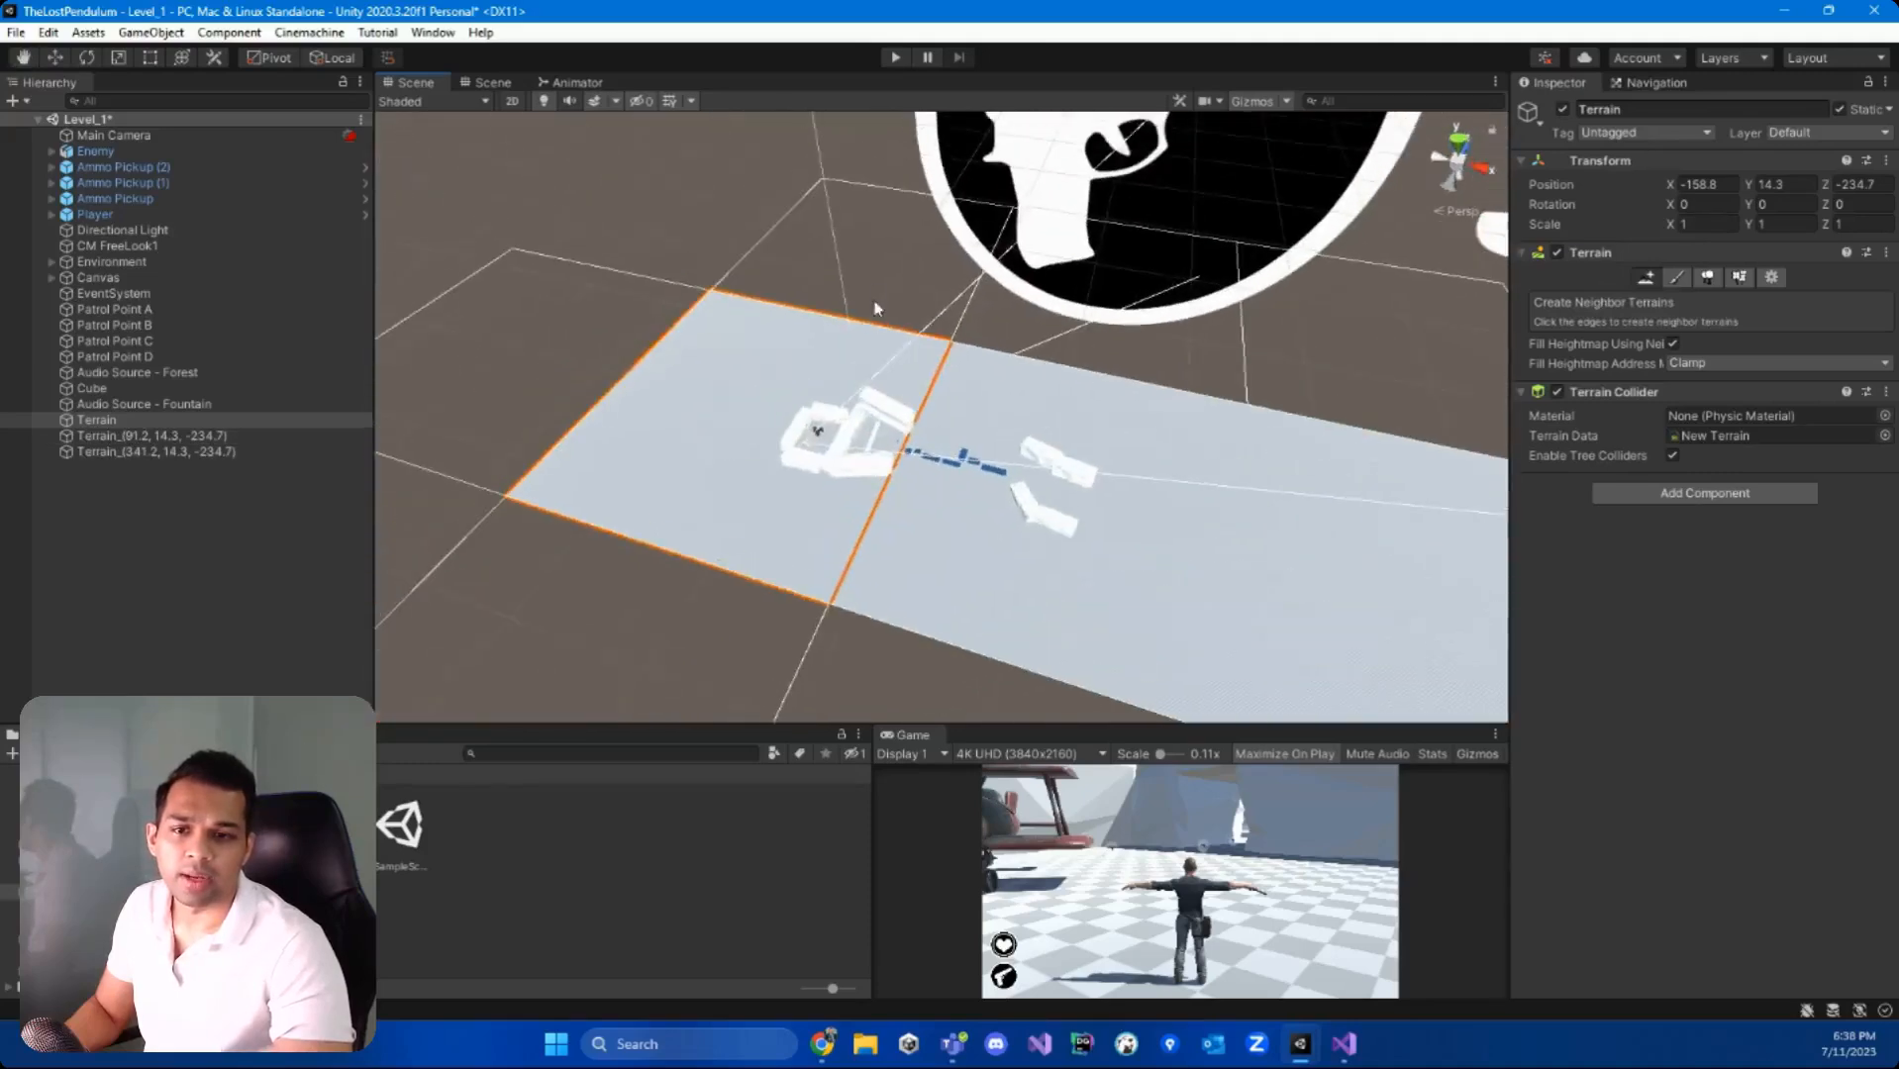
left_click(875, 306)
left_click(1067, 326)
left_click(1287, 379)
Step: Add two neighbor terrain tiles on the negative Z side, beside the original tile and the one next to it
right_click_drag(1280, 381, 1208, 335)
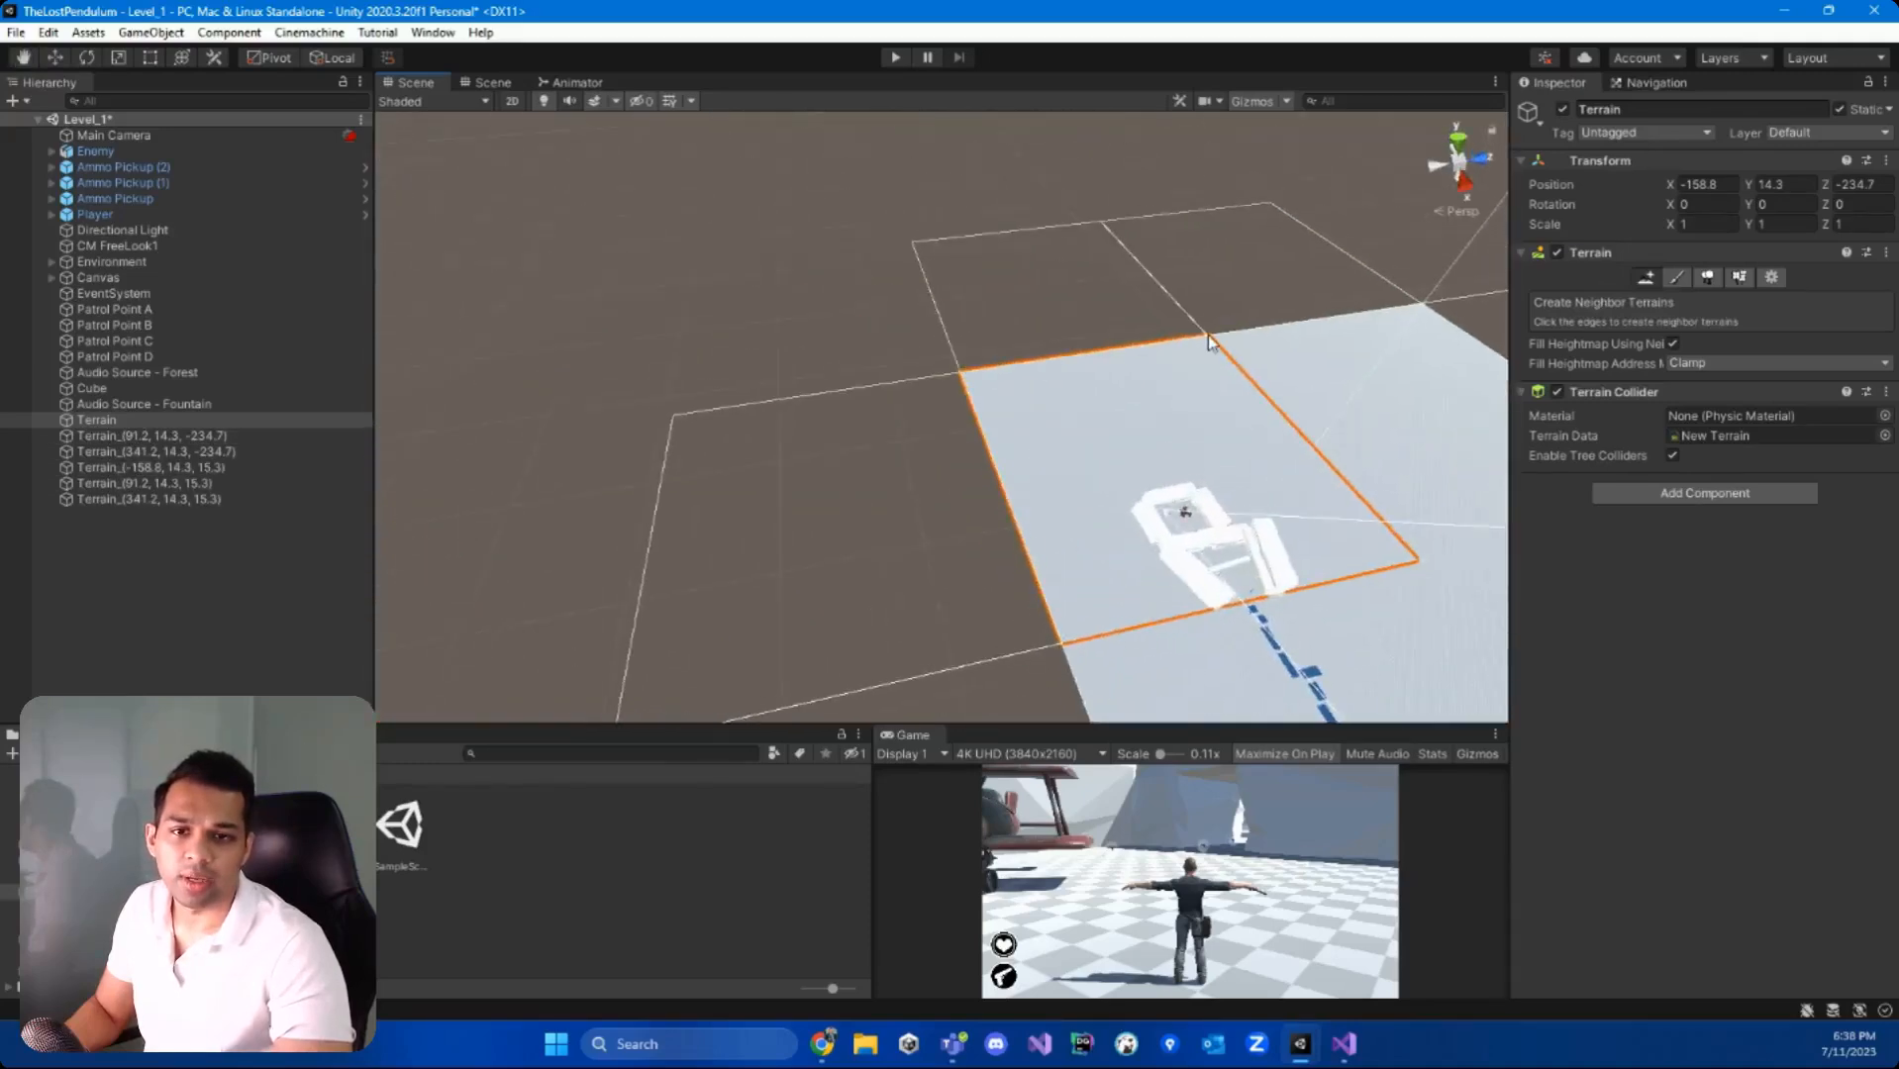
right_click_drag(1049, 442, 1008, 632)
left_click(907, 516)
left_click(1011, 637)
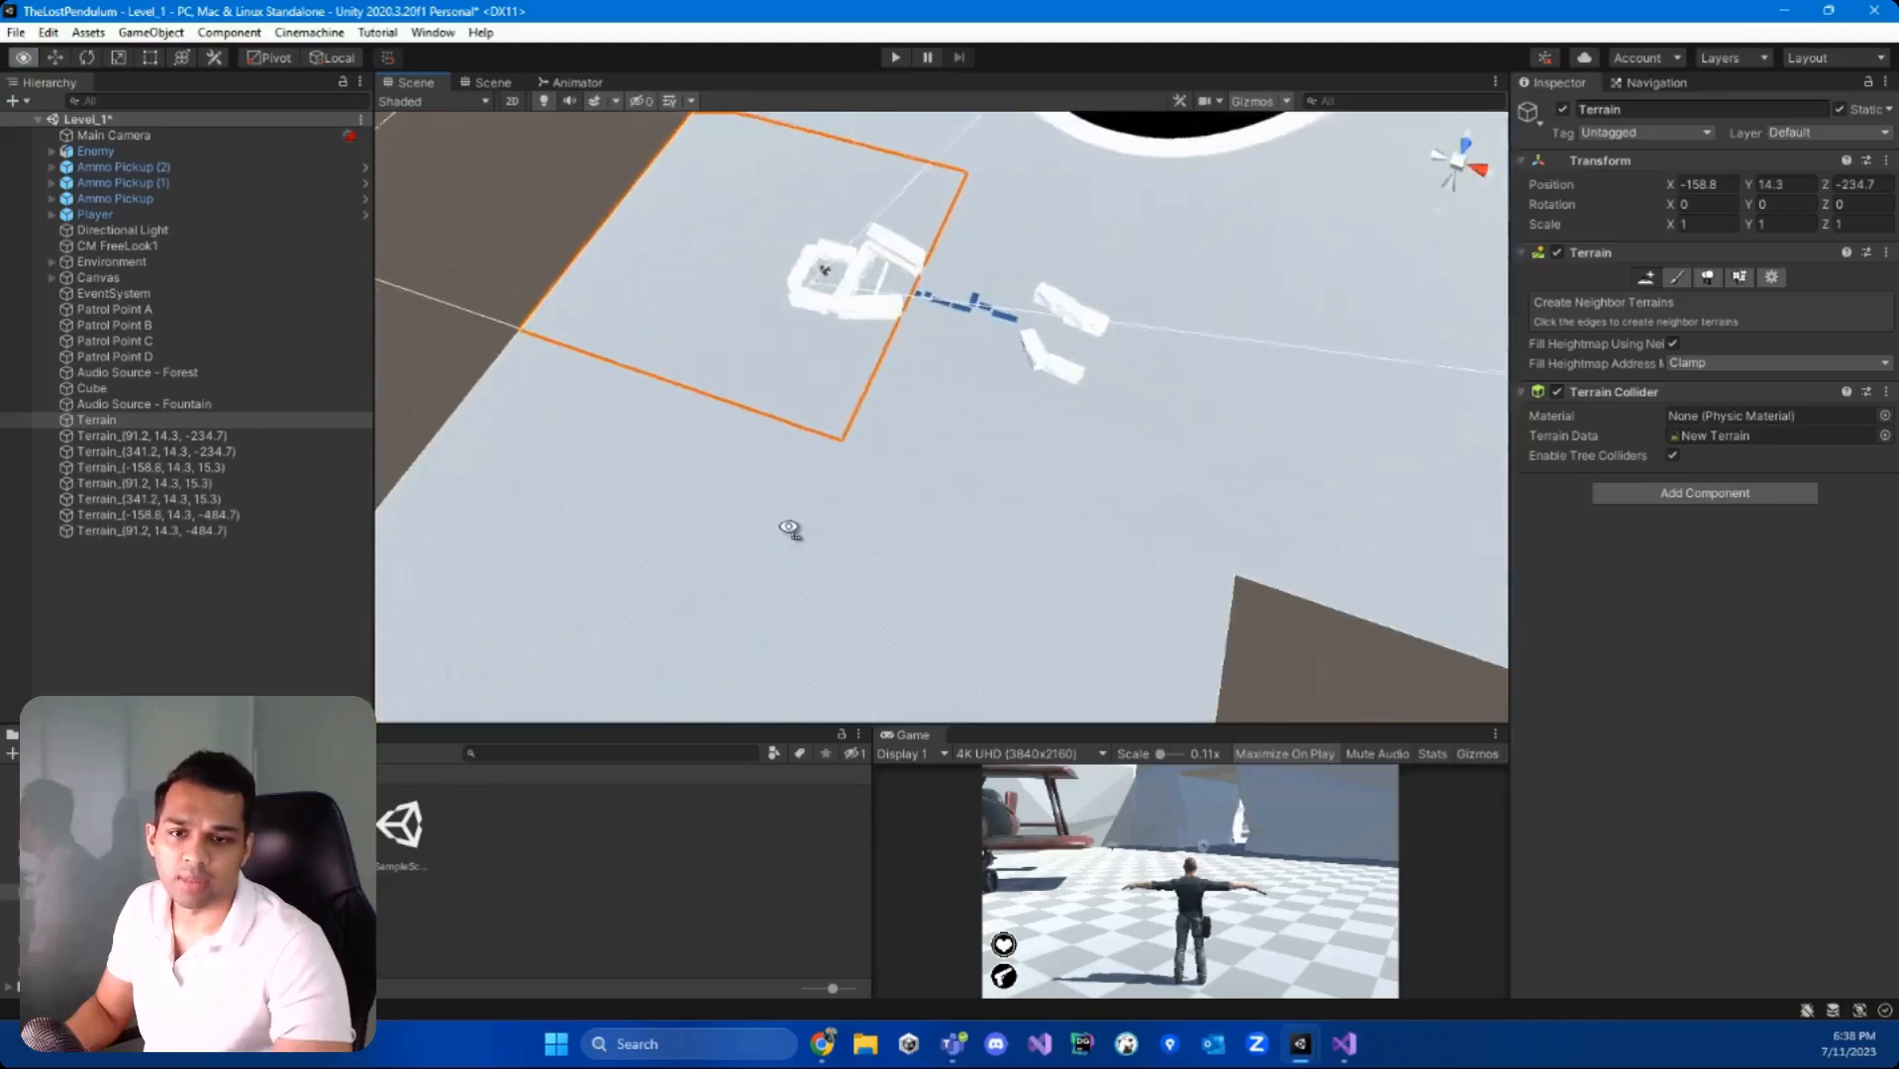
right_click_drag(788, 530, 1106, 408)
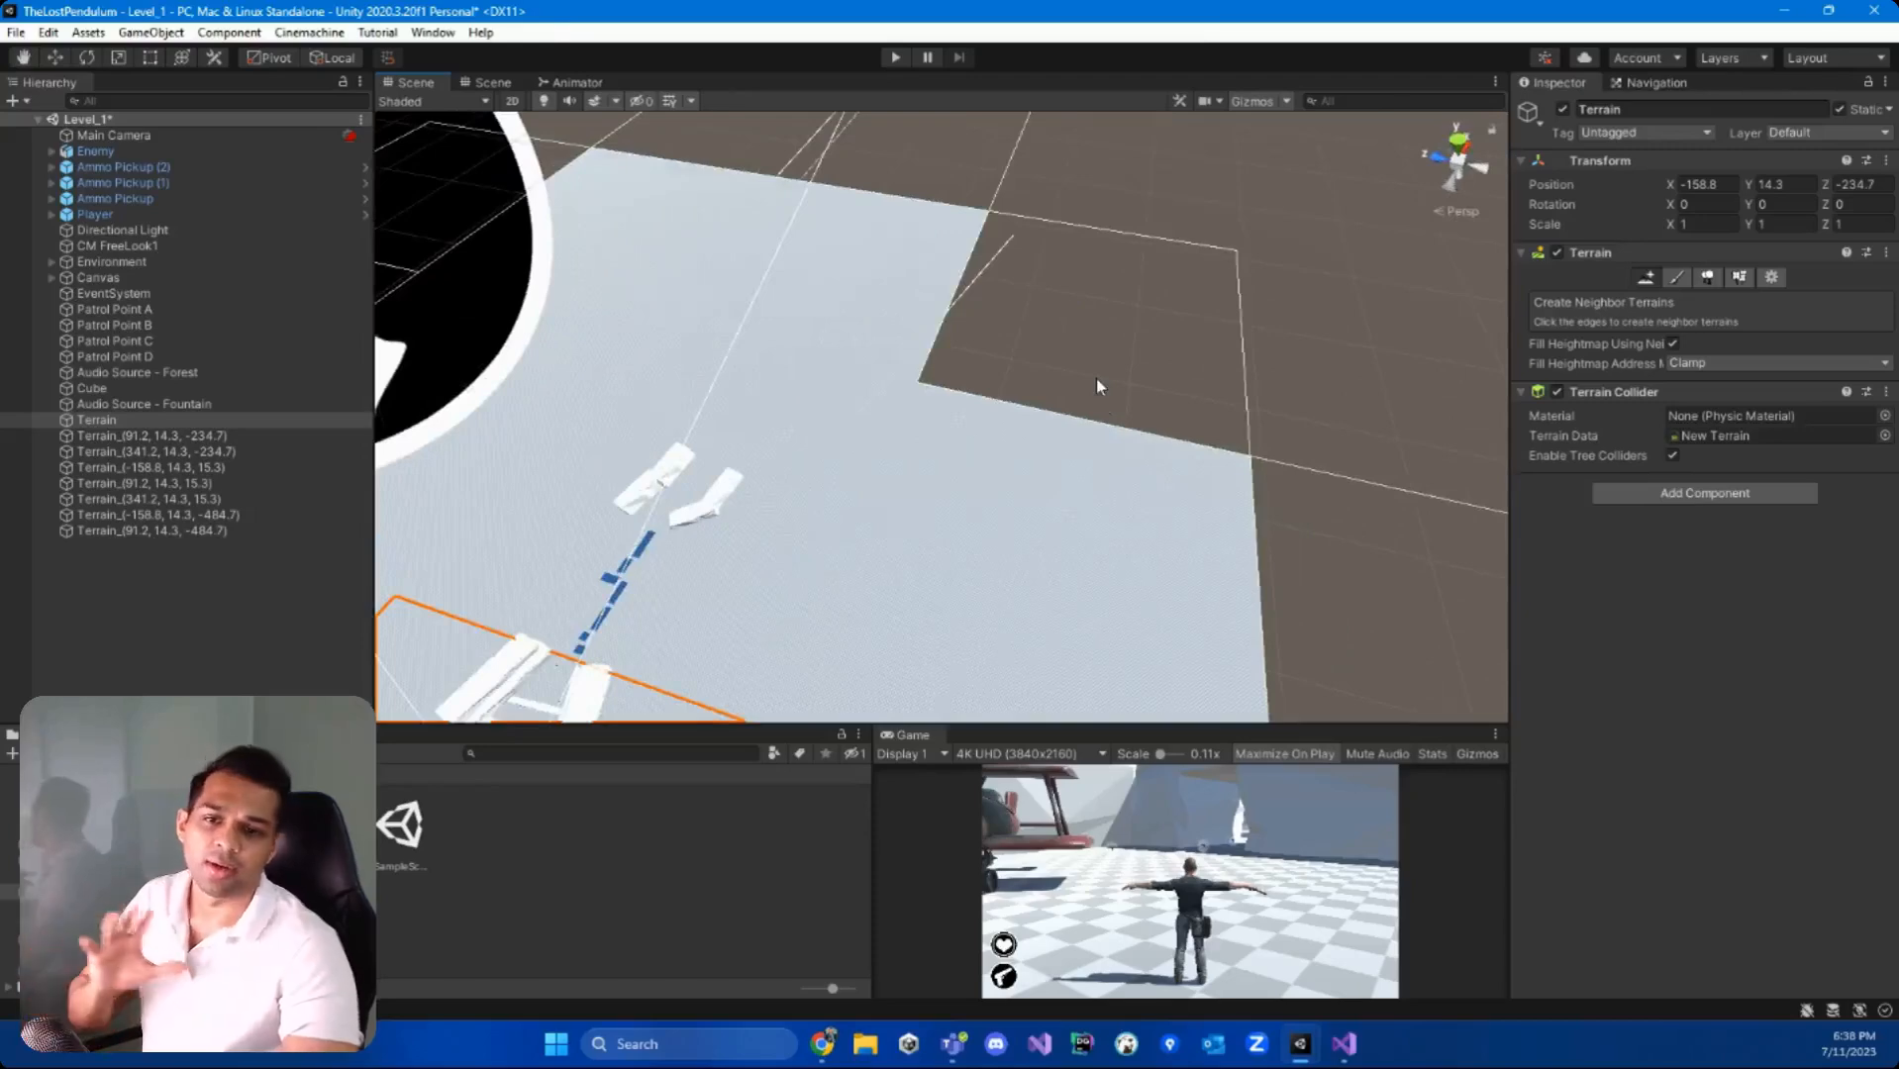
Step: Fill the missing corner tile on the negative Z side and add another row of three neighbor terrains beyond it
right_click_drag(1096, 380, 1162, 367)
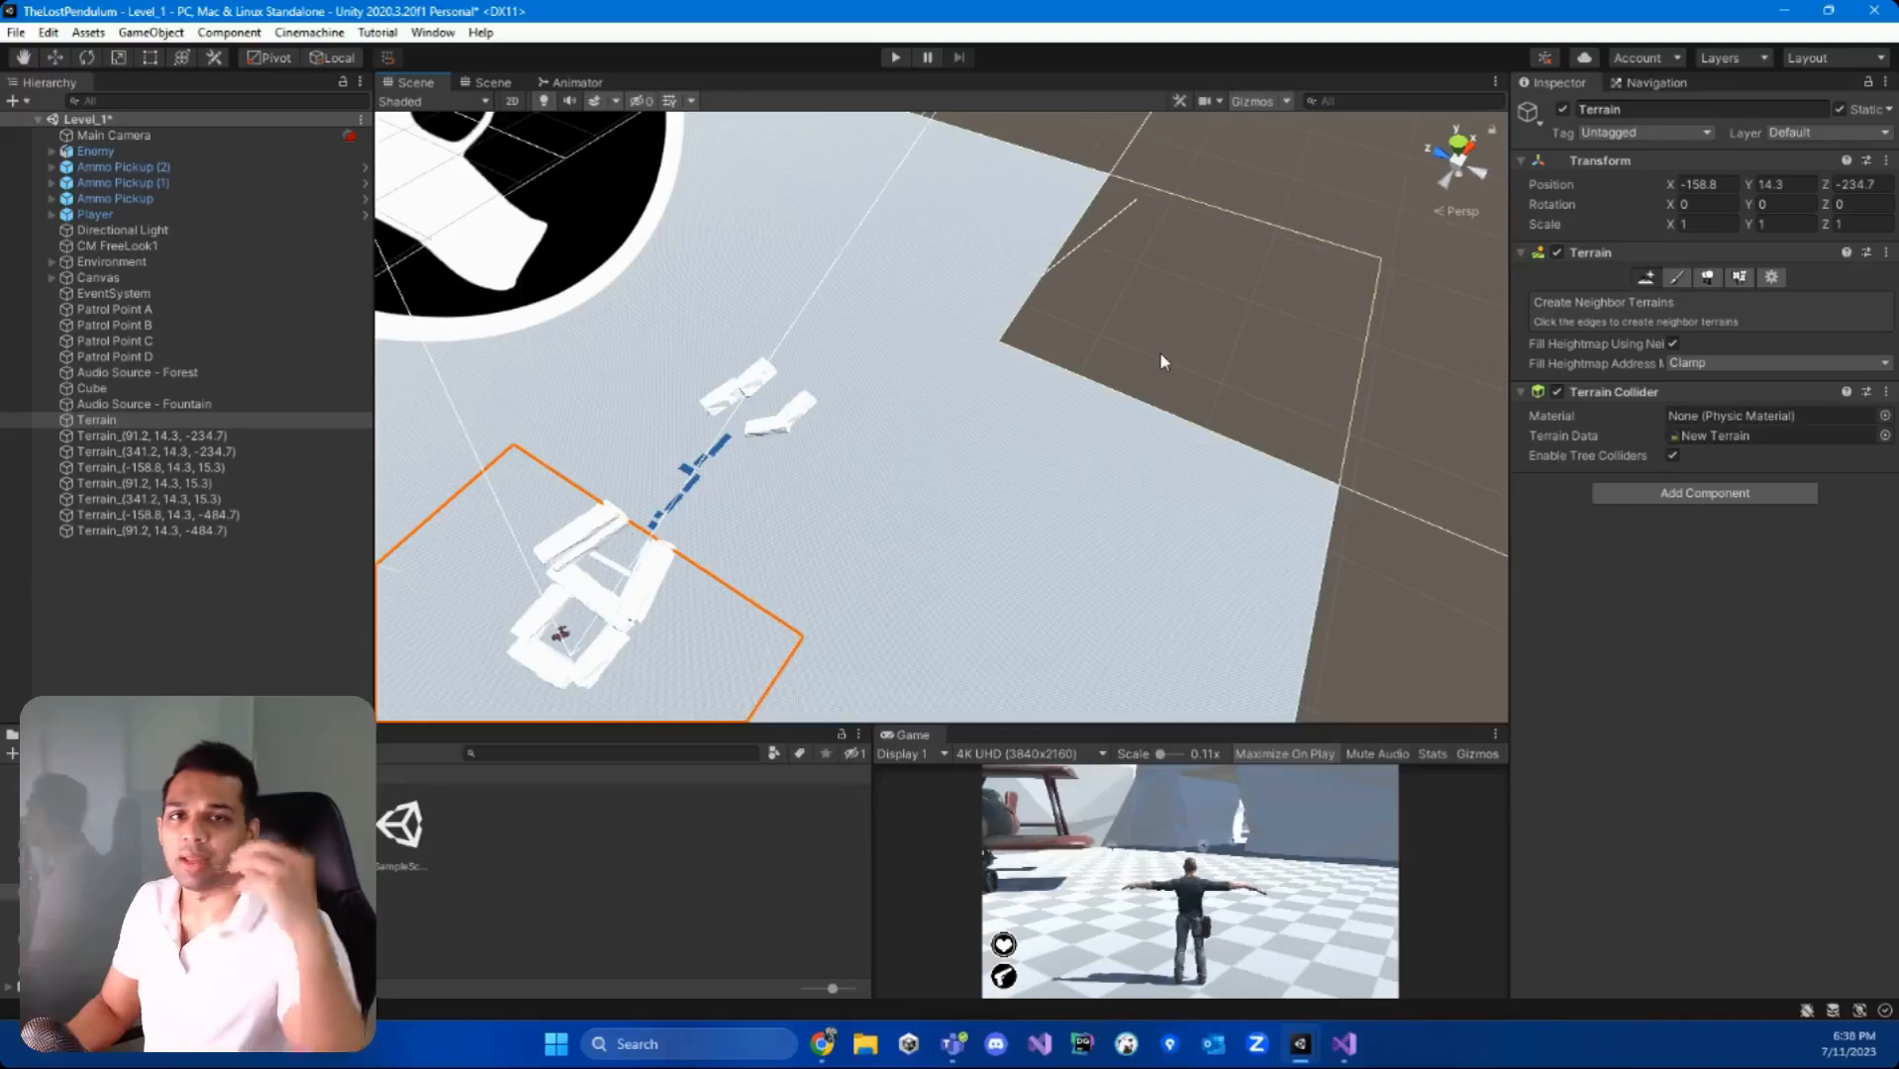
left_click(1200, 340)
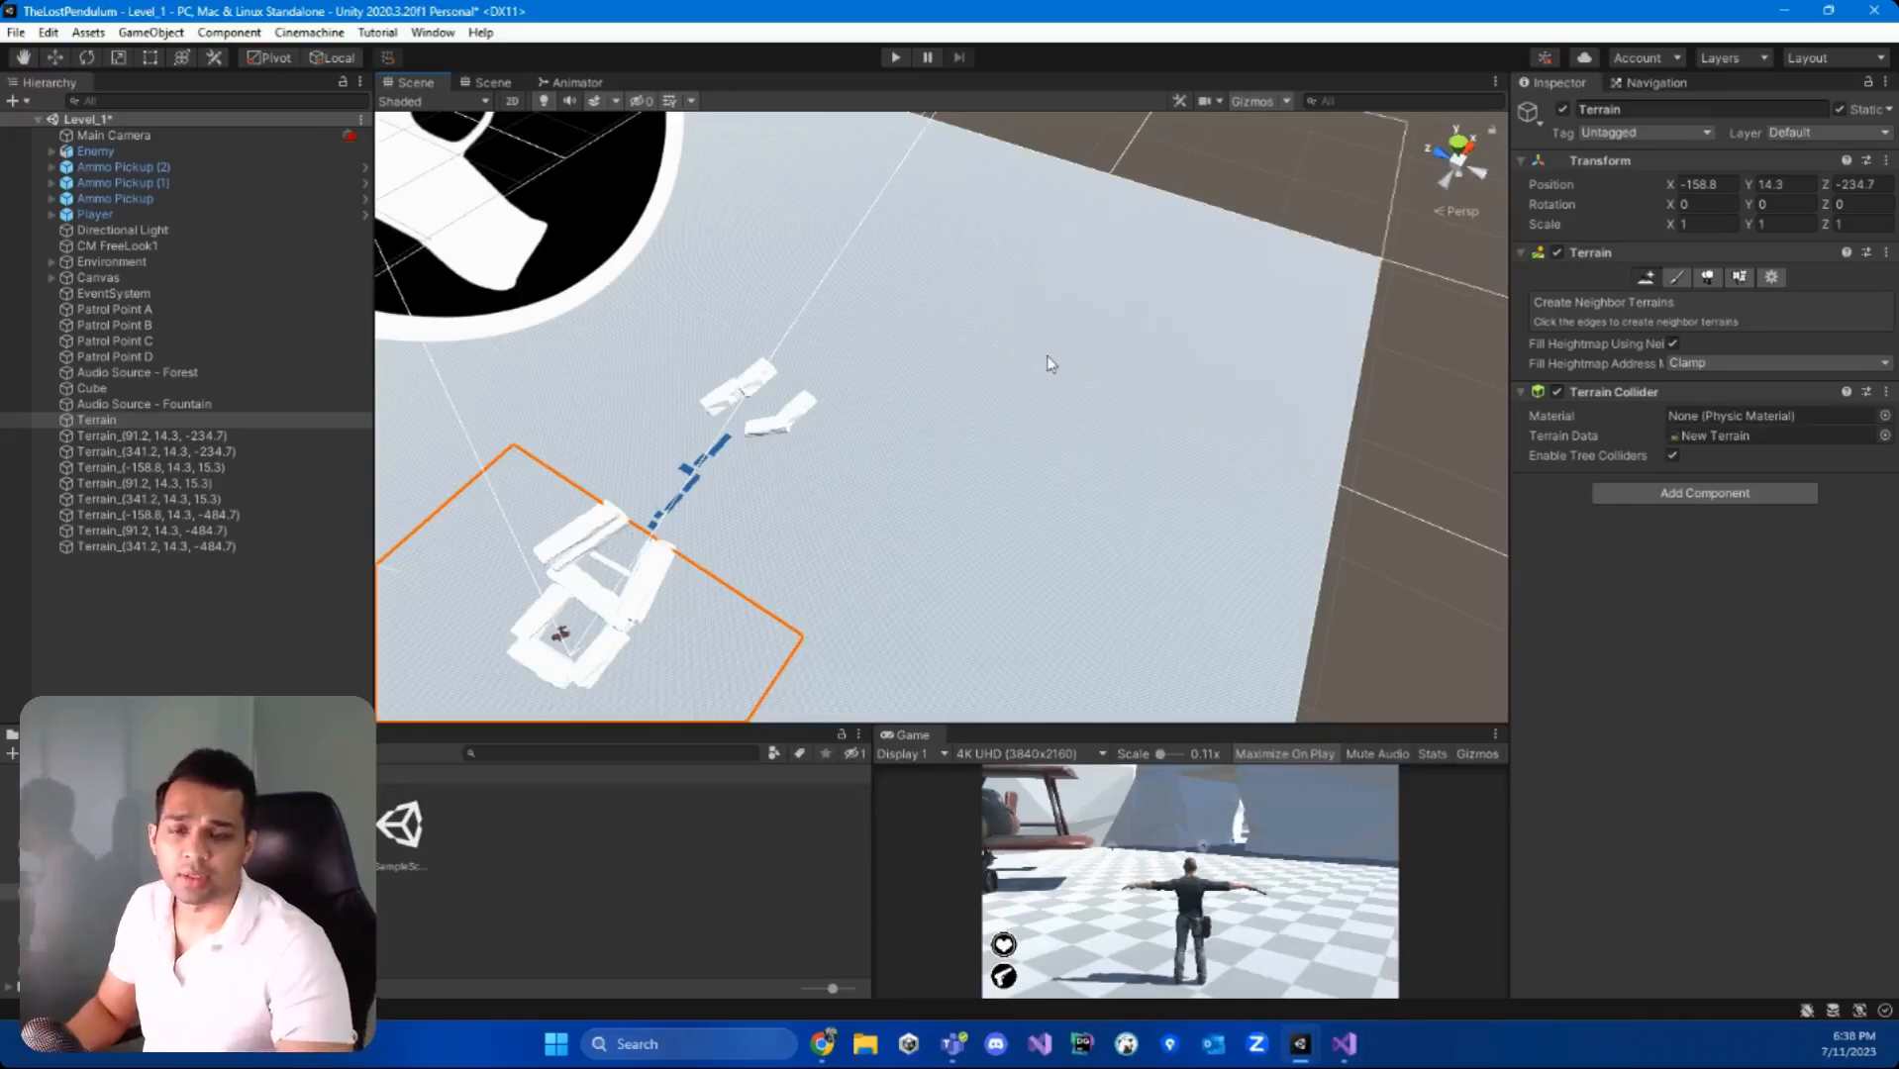
right_click_drag(1050, 363, 1141, 384)
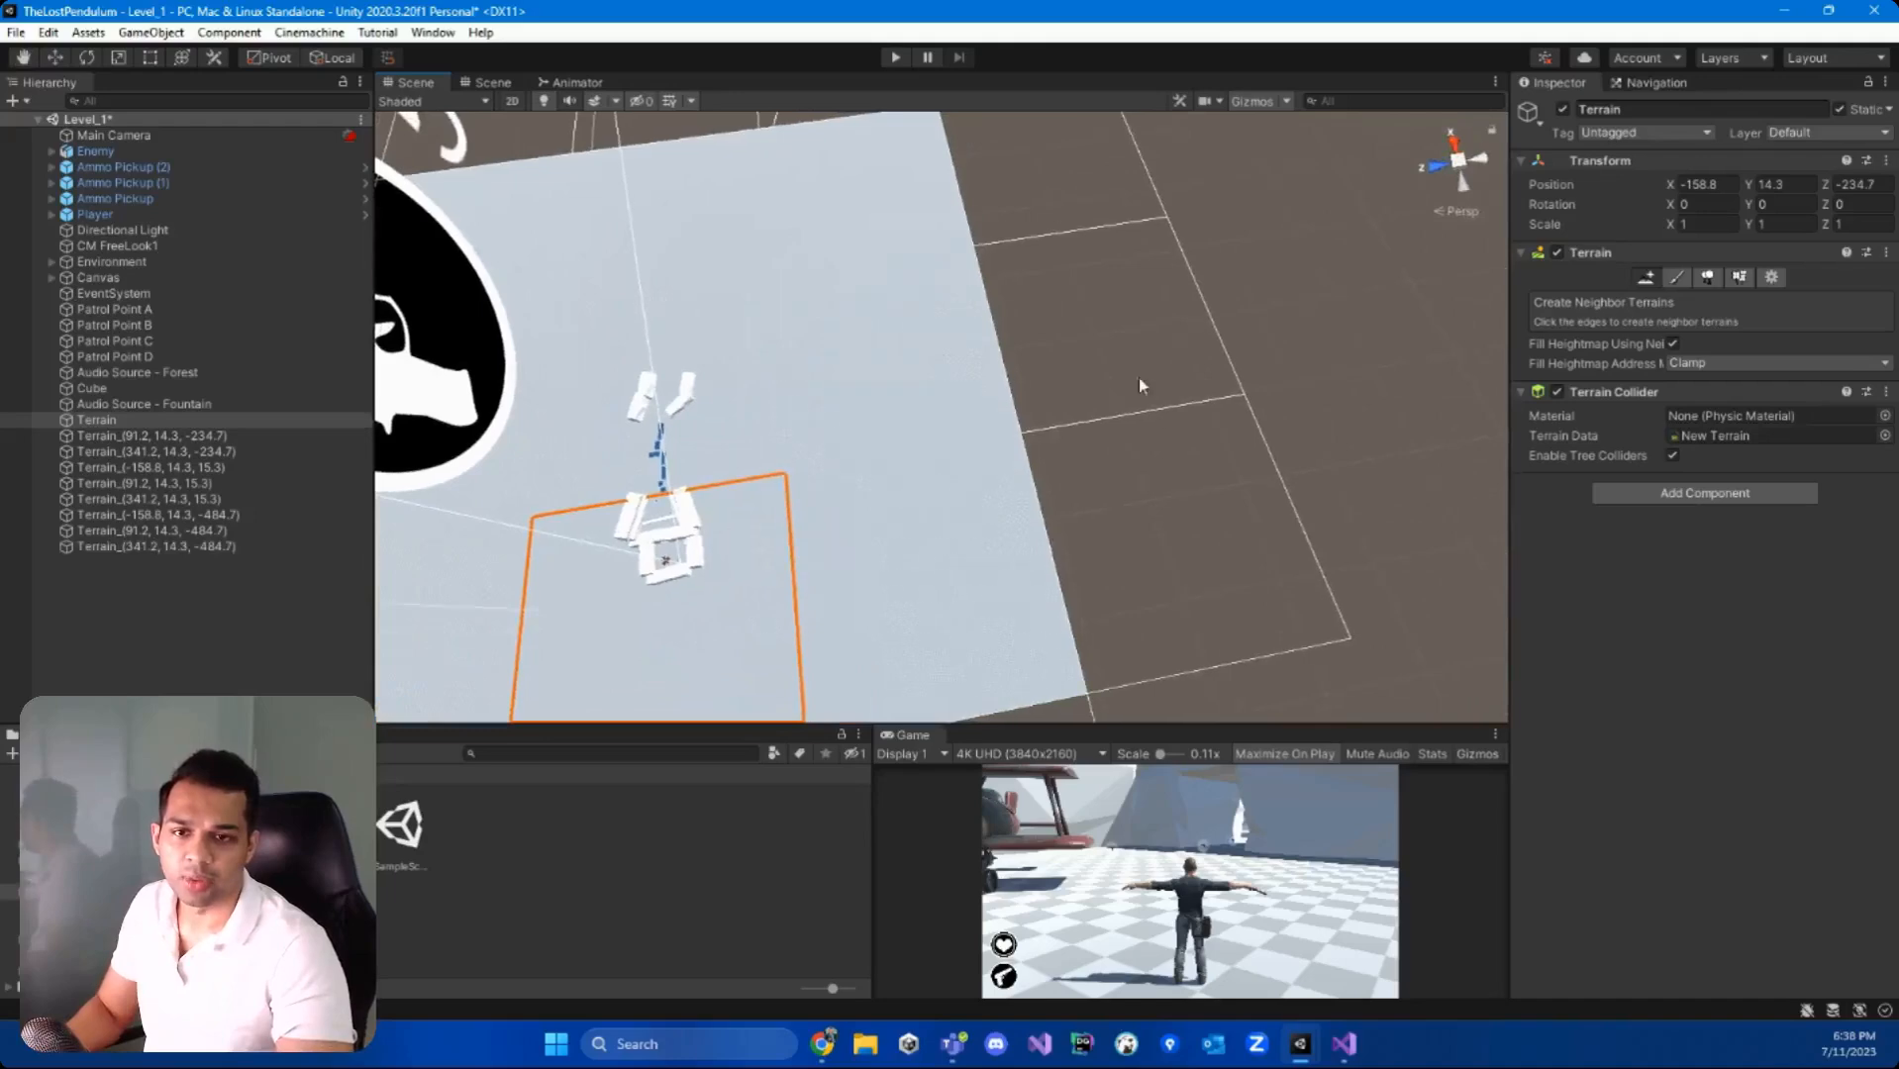
left_click(1091, 291)
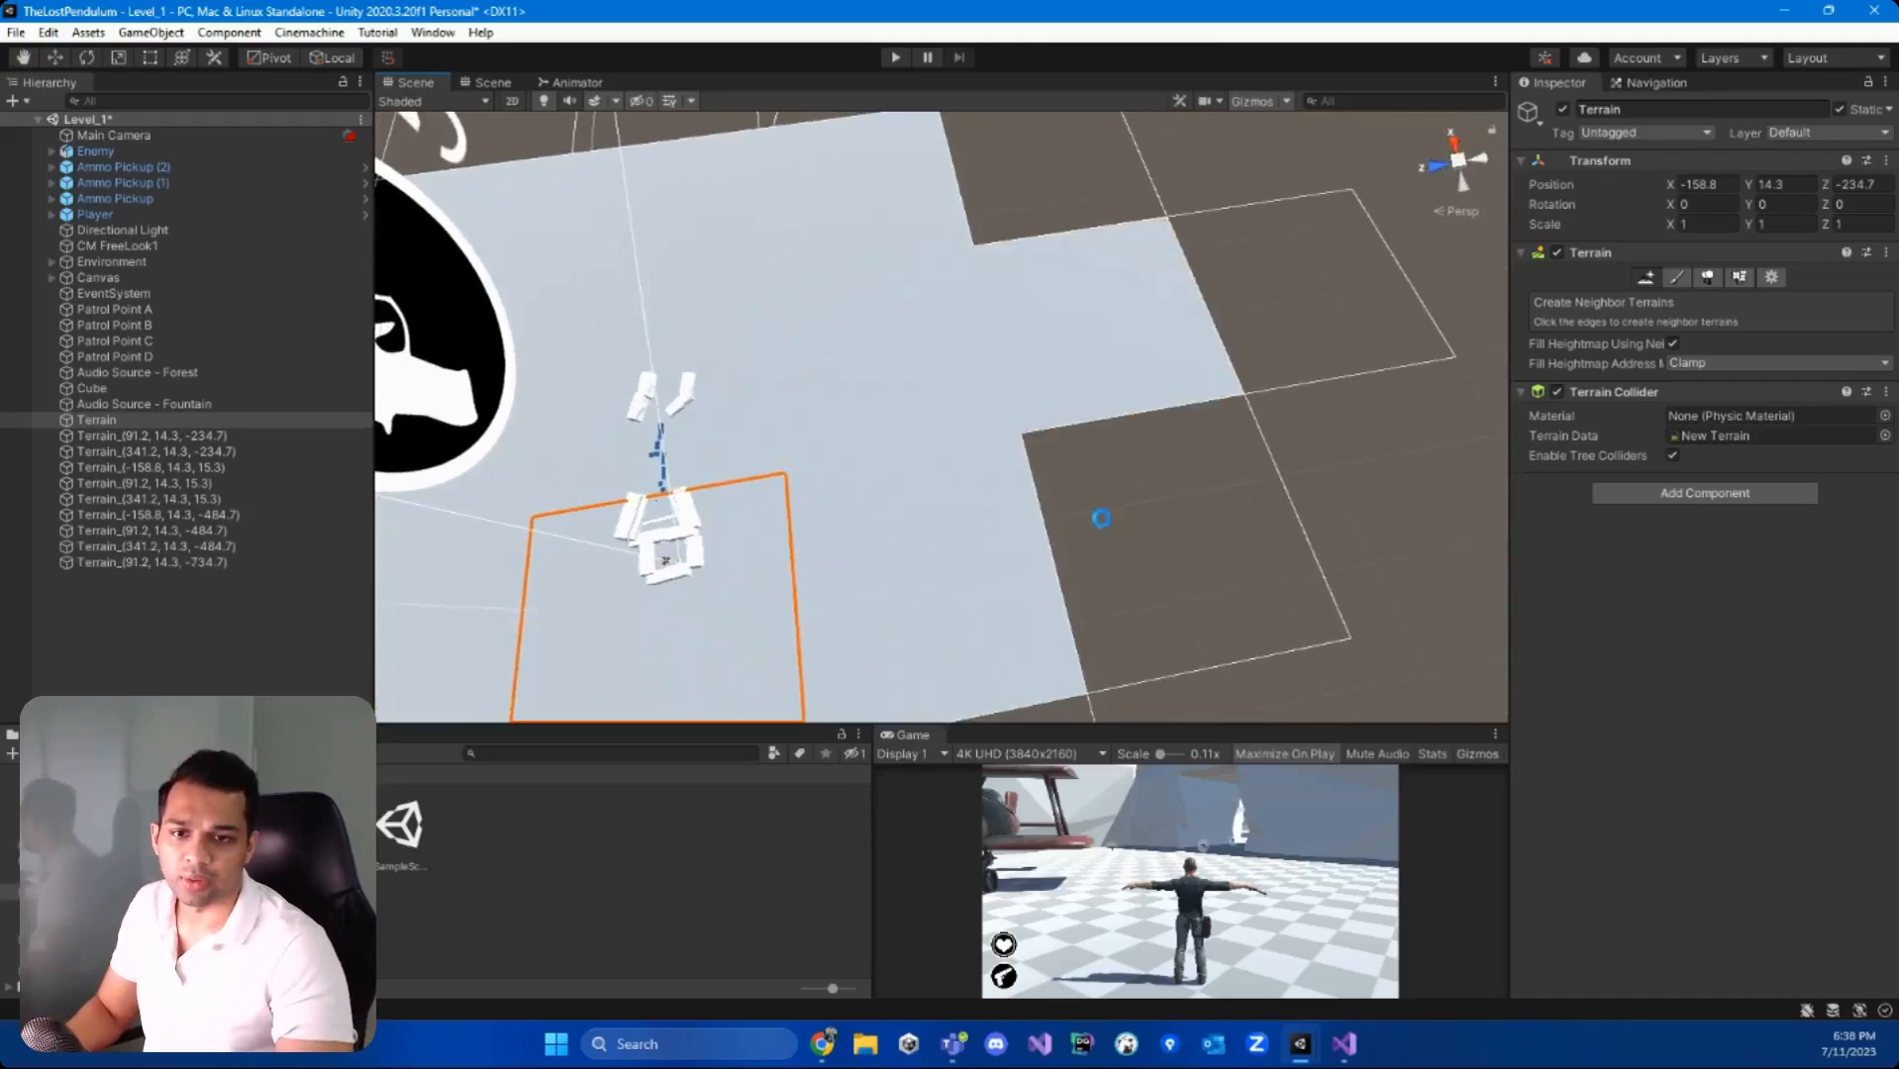
left_click(1102, 522)
left_click(1033, 181)
right_click_drag(1033, 189, 1267, 64)
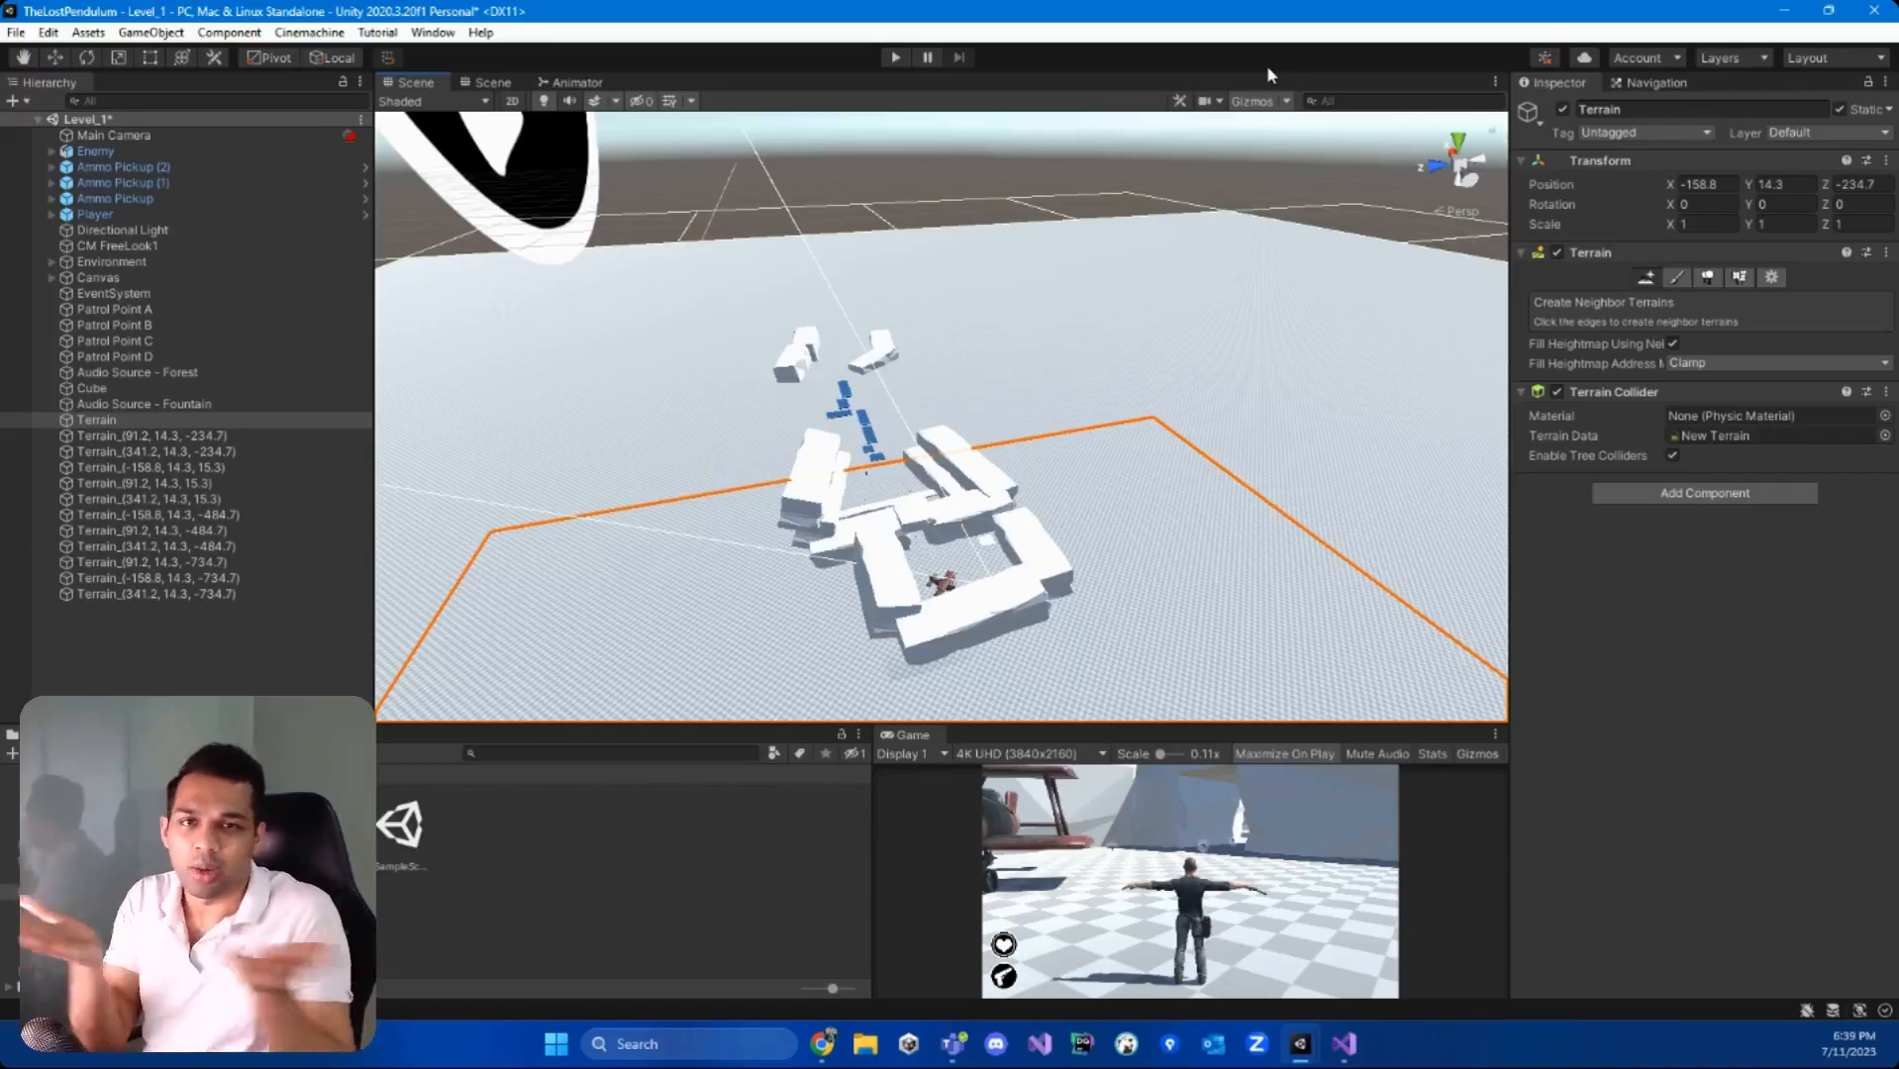
Step: Play-test the first rock enclosure by jumping with the player on the new terrain, and stop the game
right_click_drag(1053, 276, 386, 377)
key("w")
key("s")
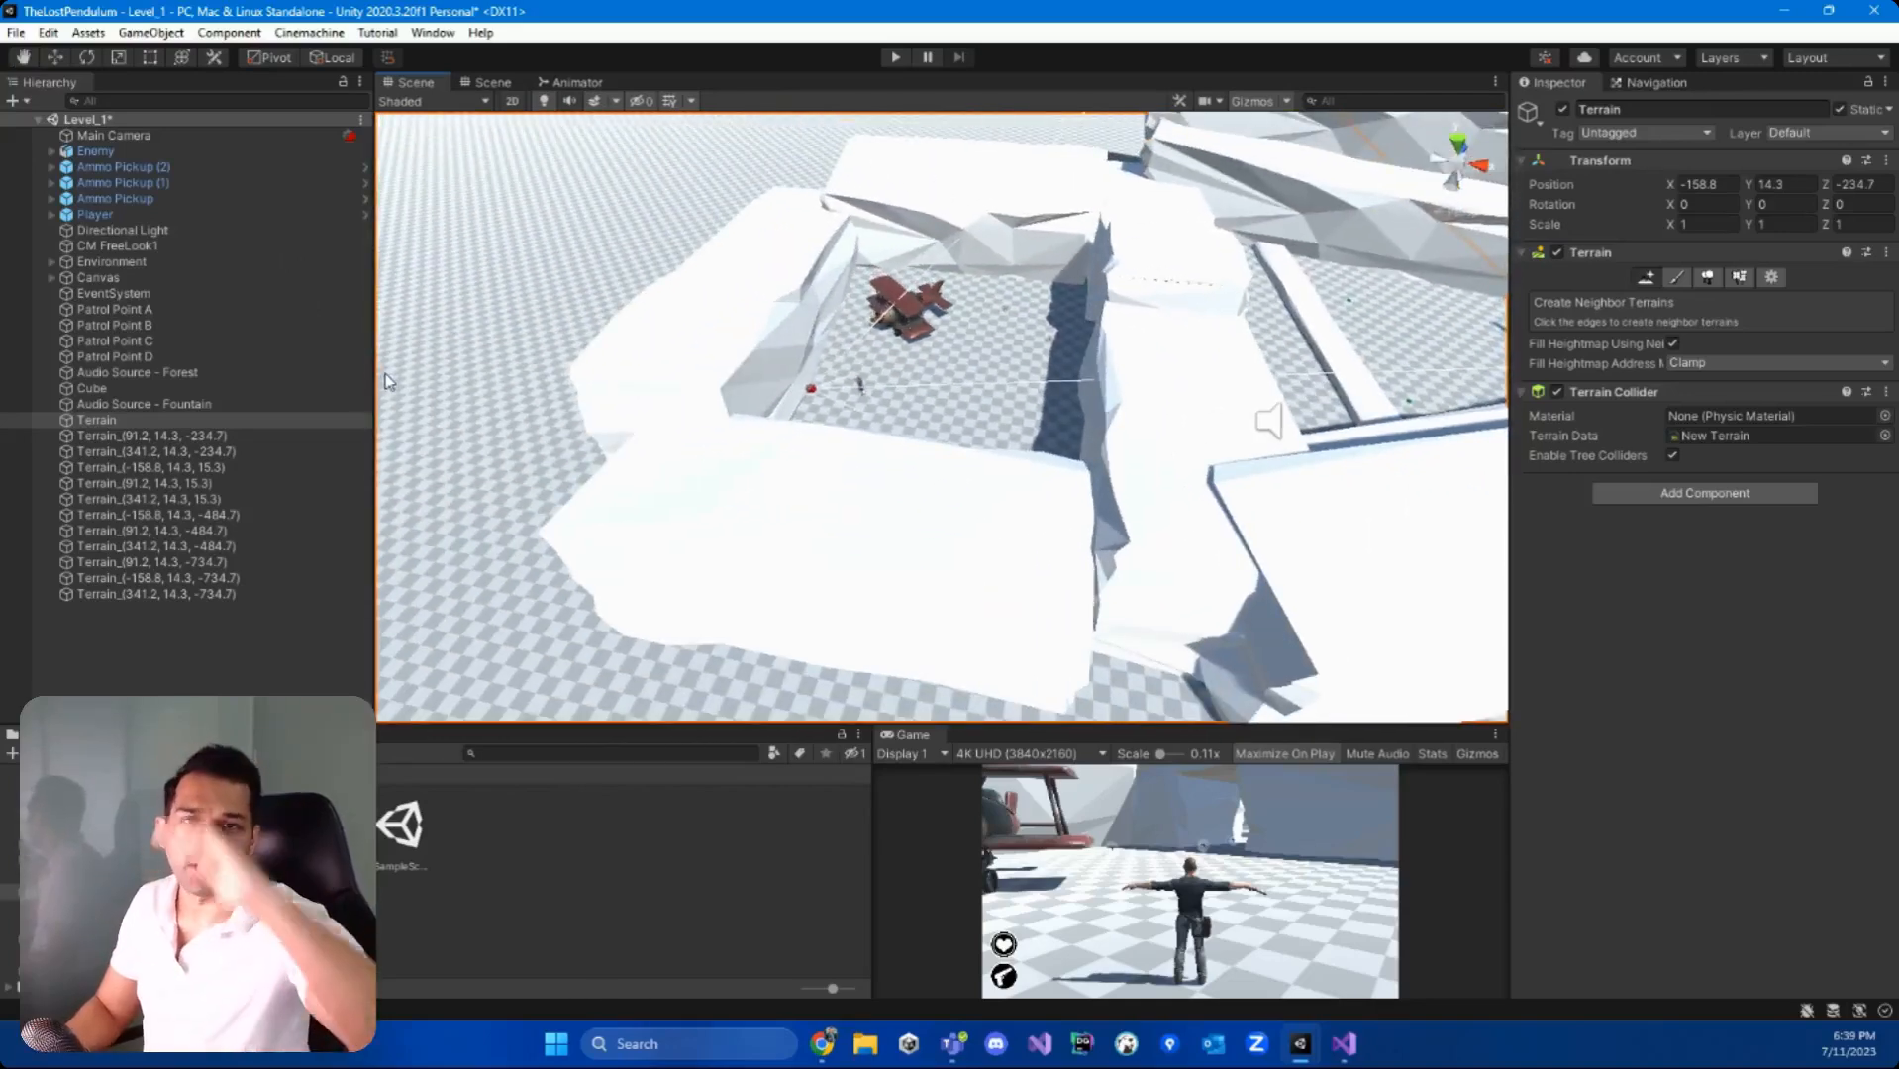
left_click(893, 58)
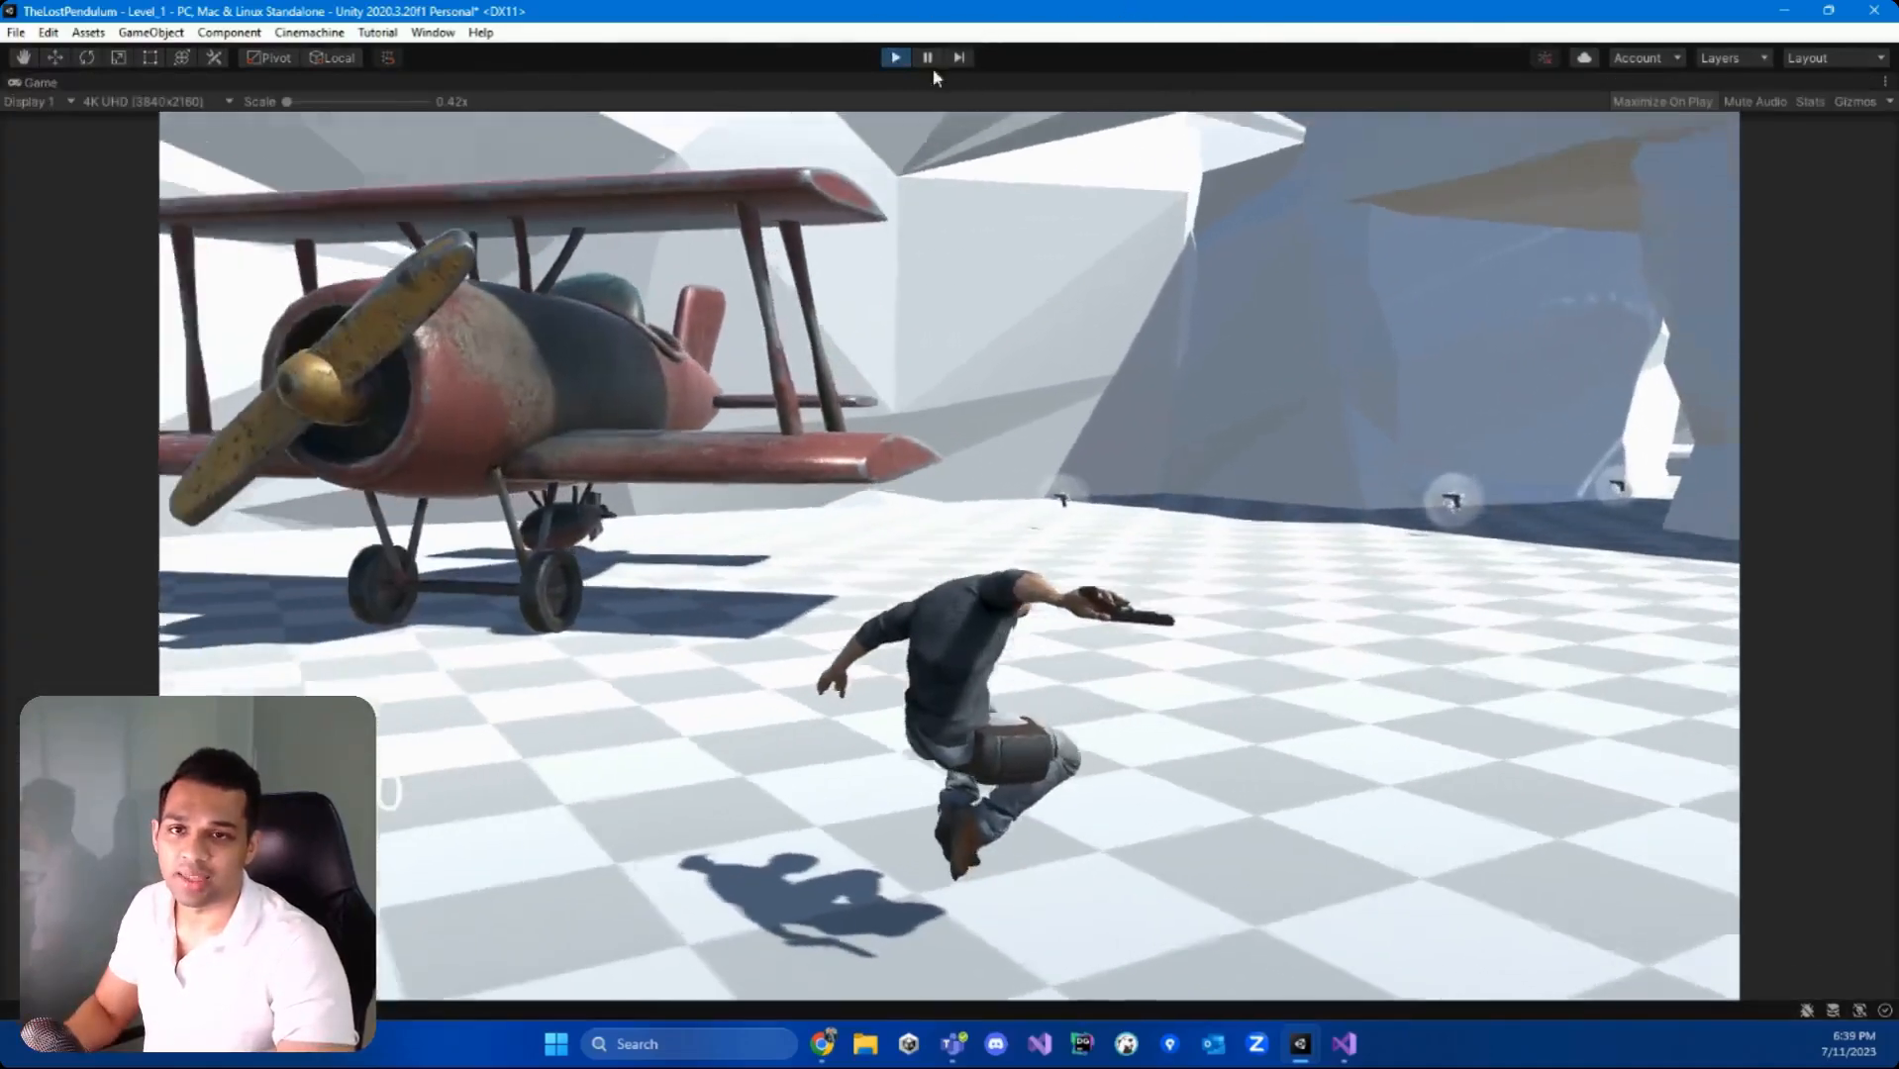
left_click(894, 57)
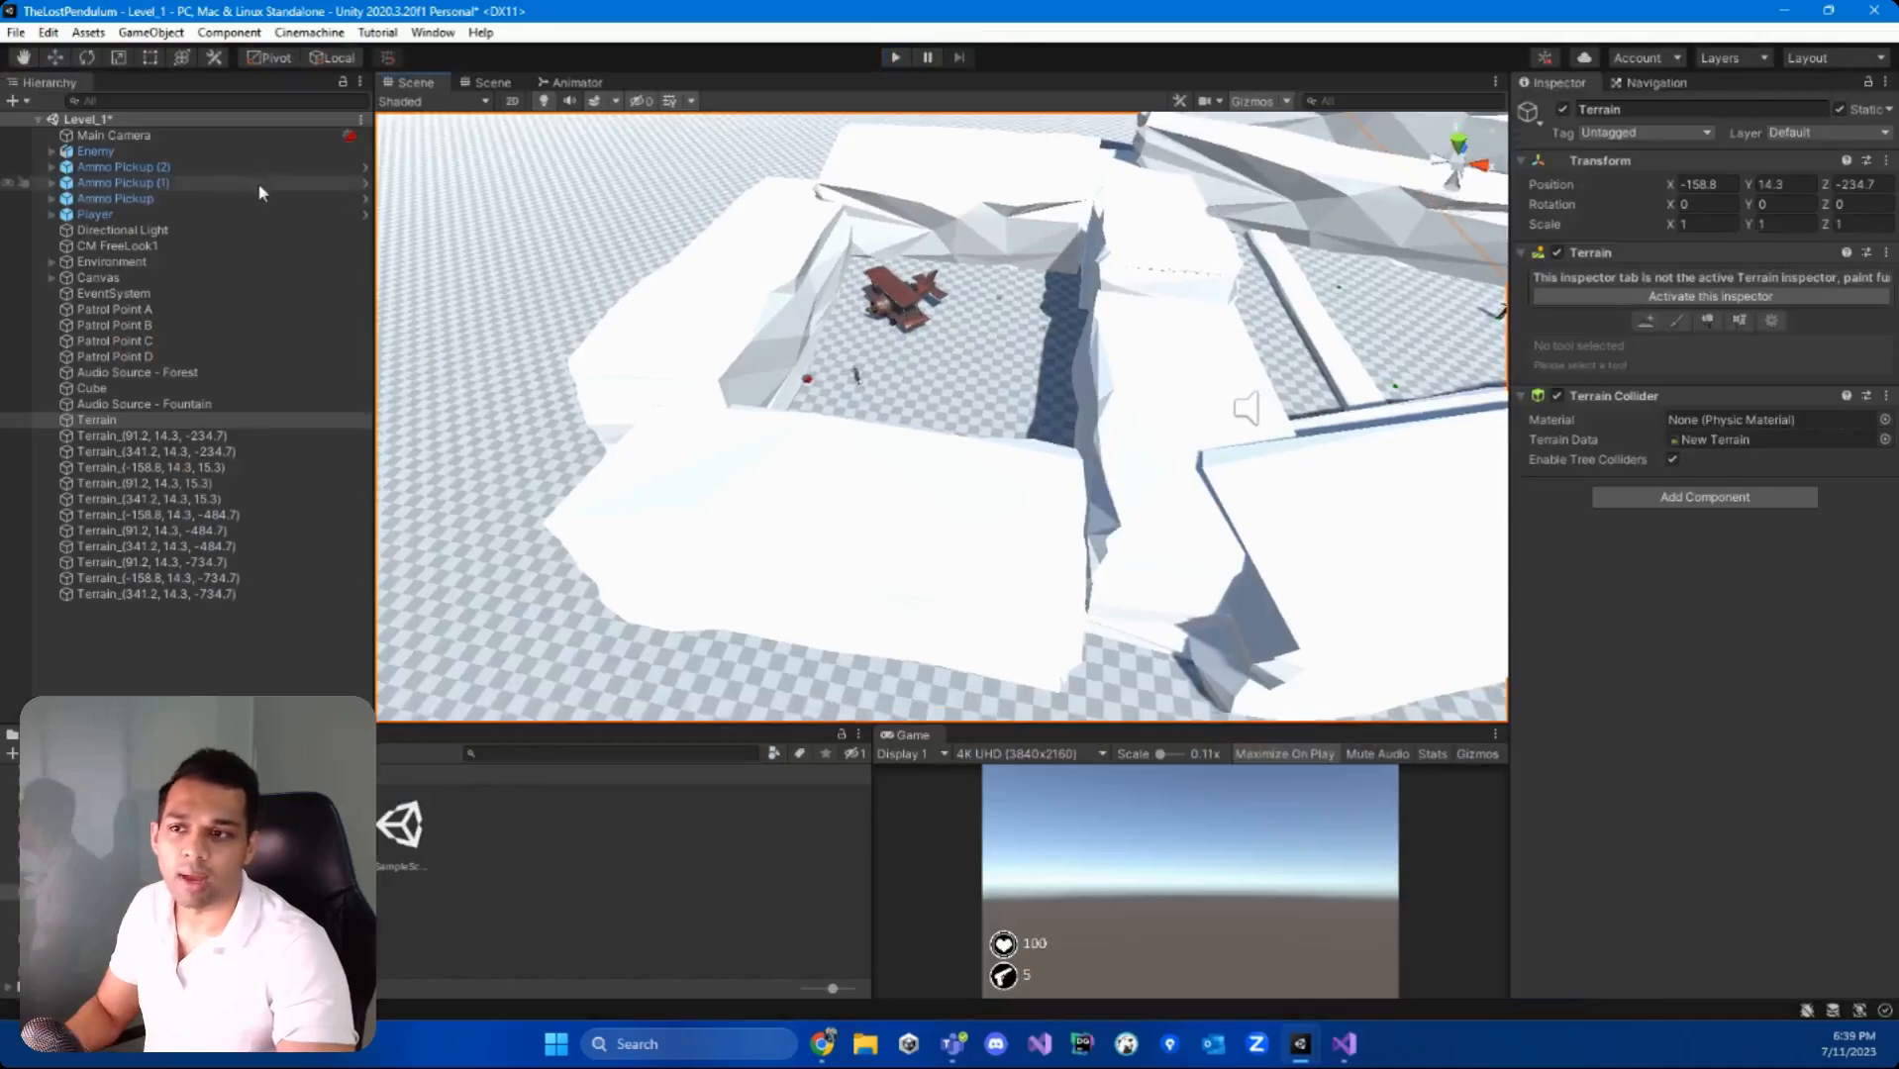
Step: Assign the Ground layer to the original terrain and all its neighbor tiles together
left_click(107, 419)
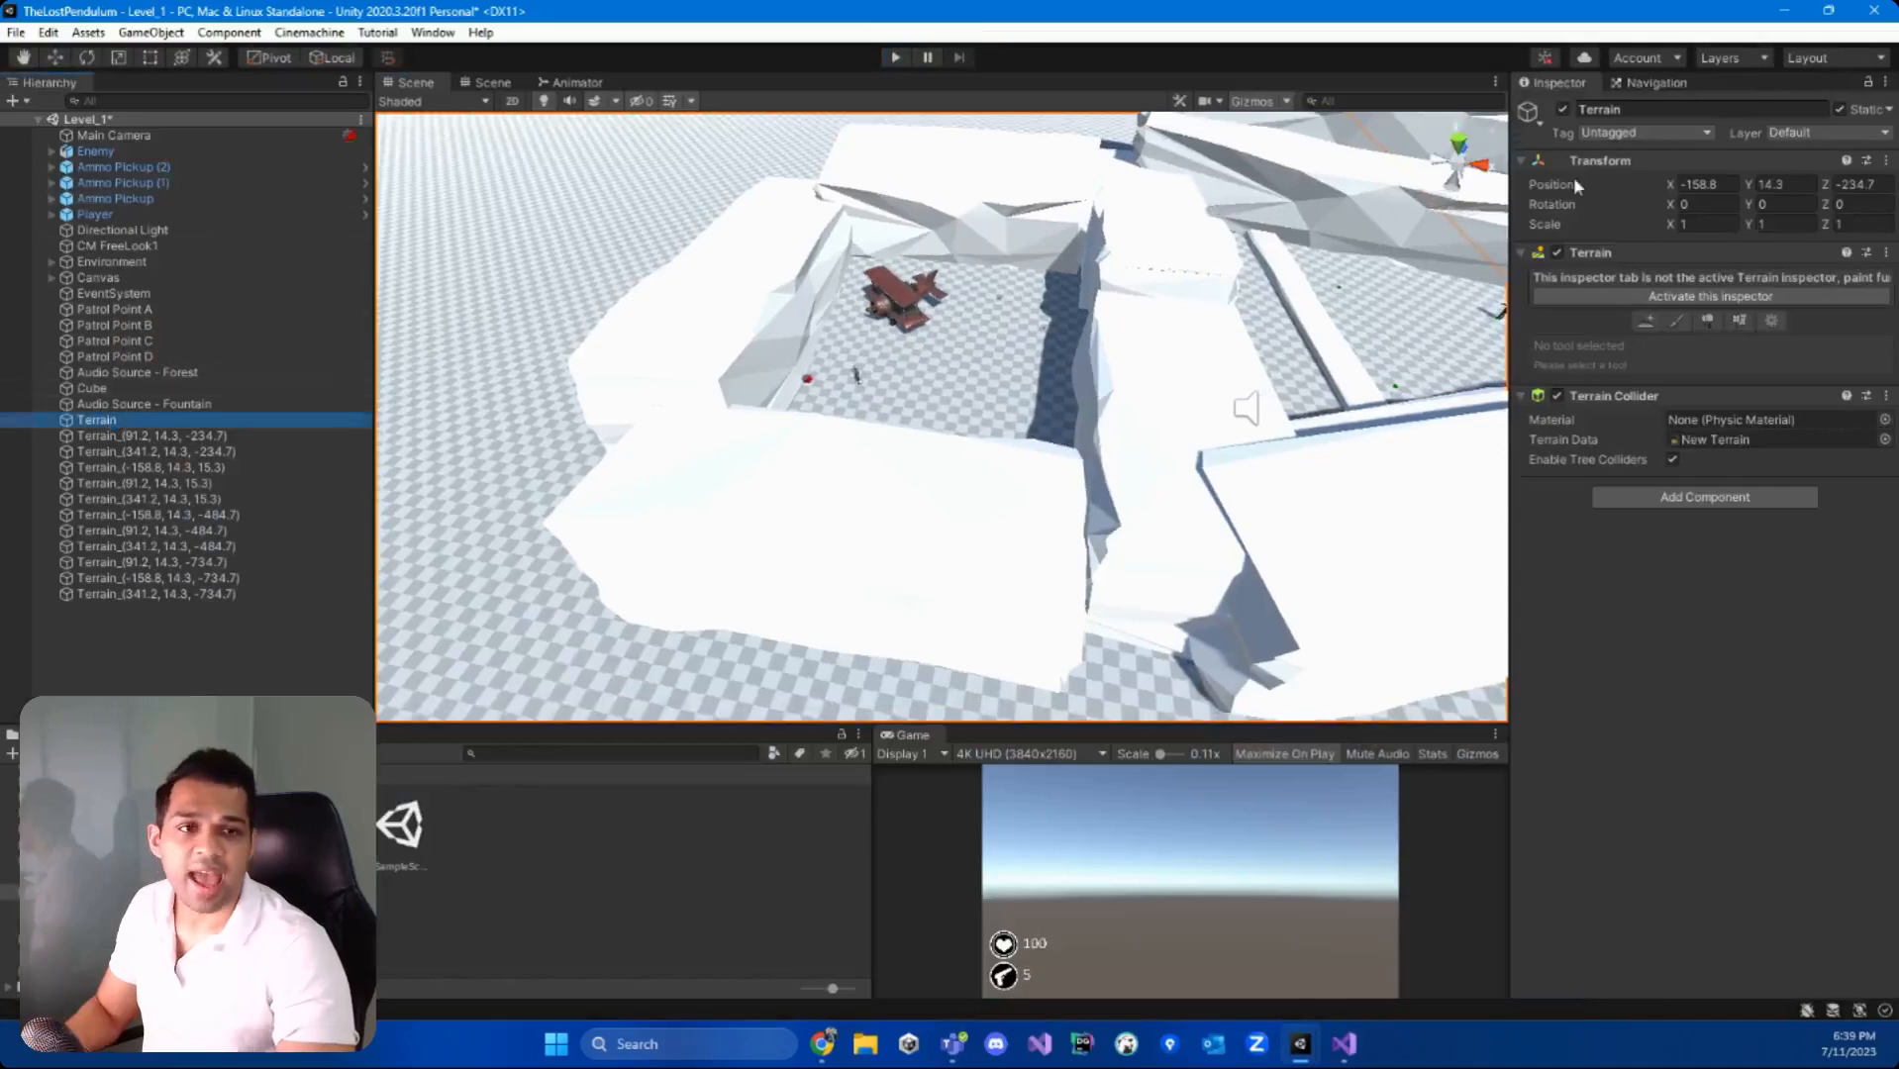
left_click(1844, 132)
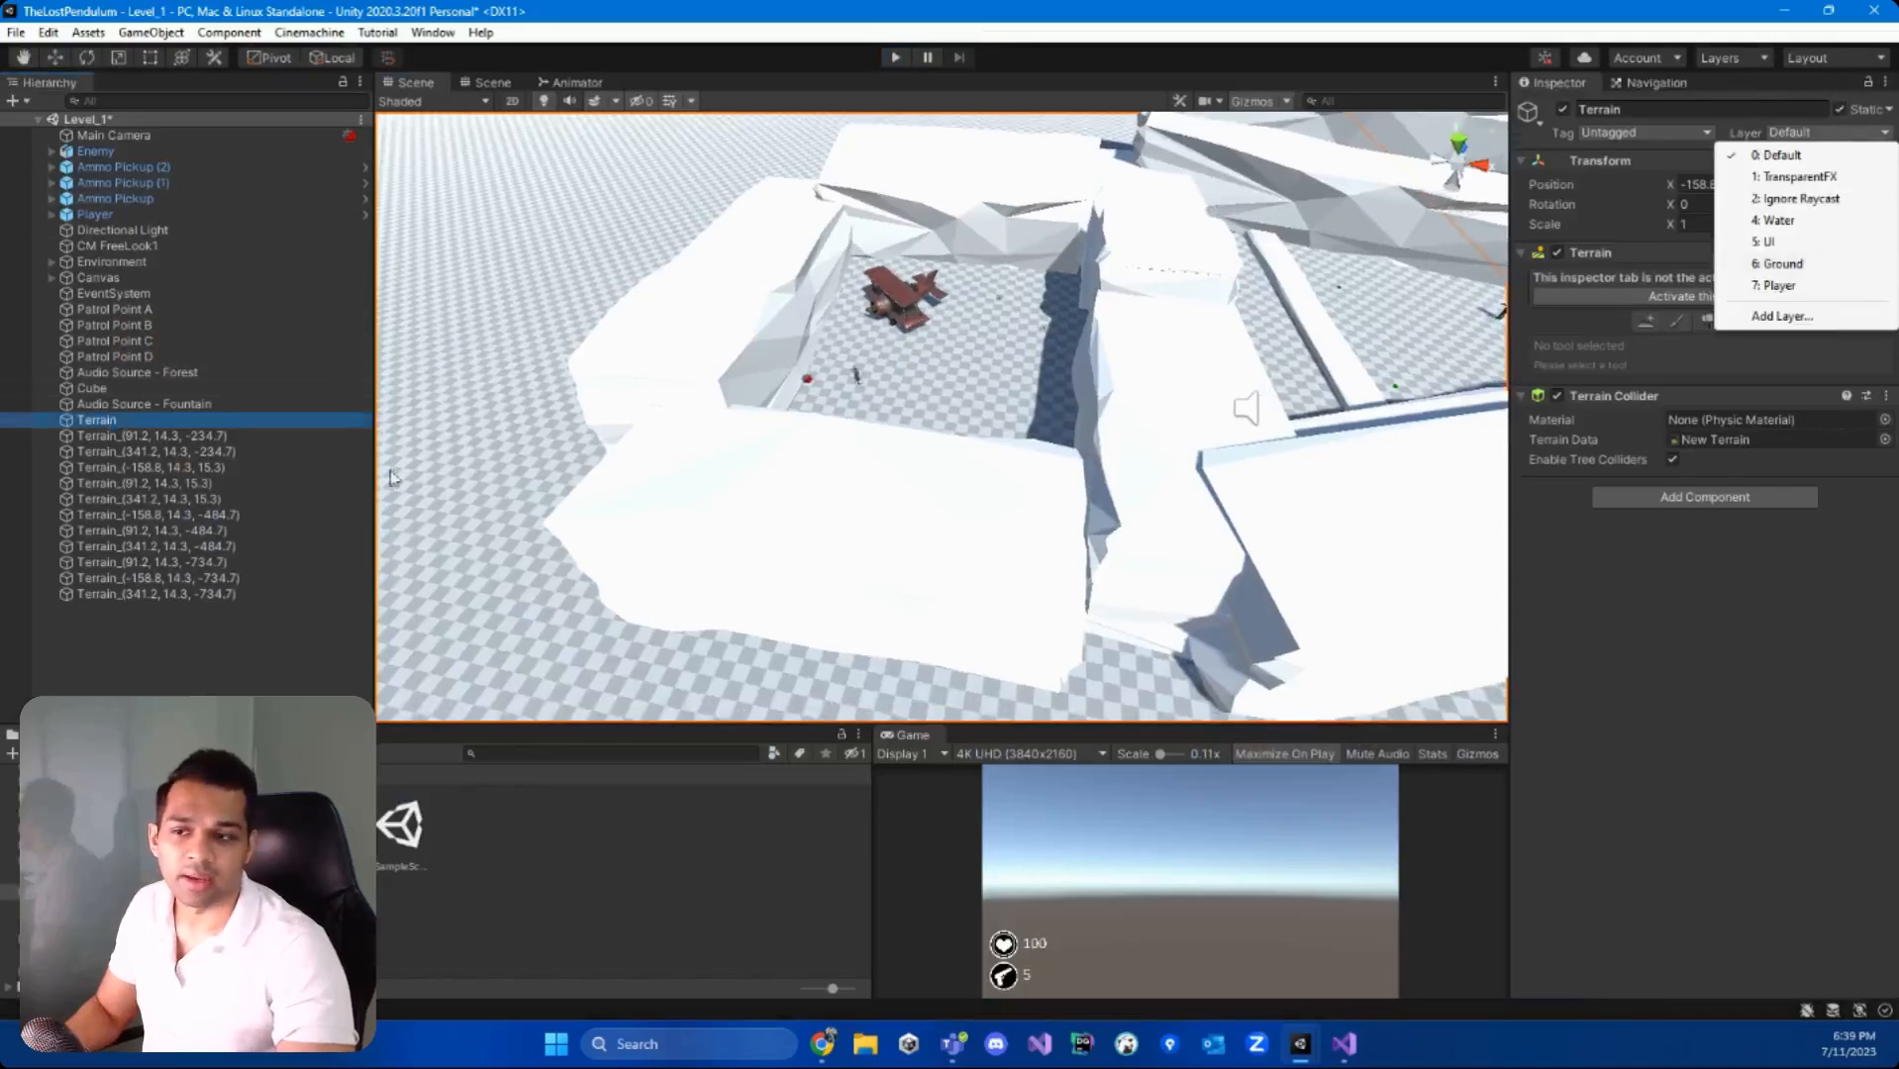
left_click(110, 438)
left_click(139, 594)
left_click(115, 423, "shift")
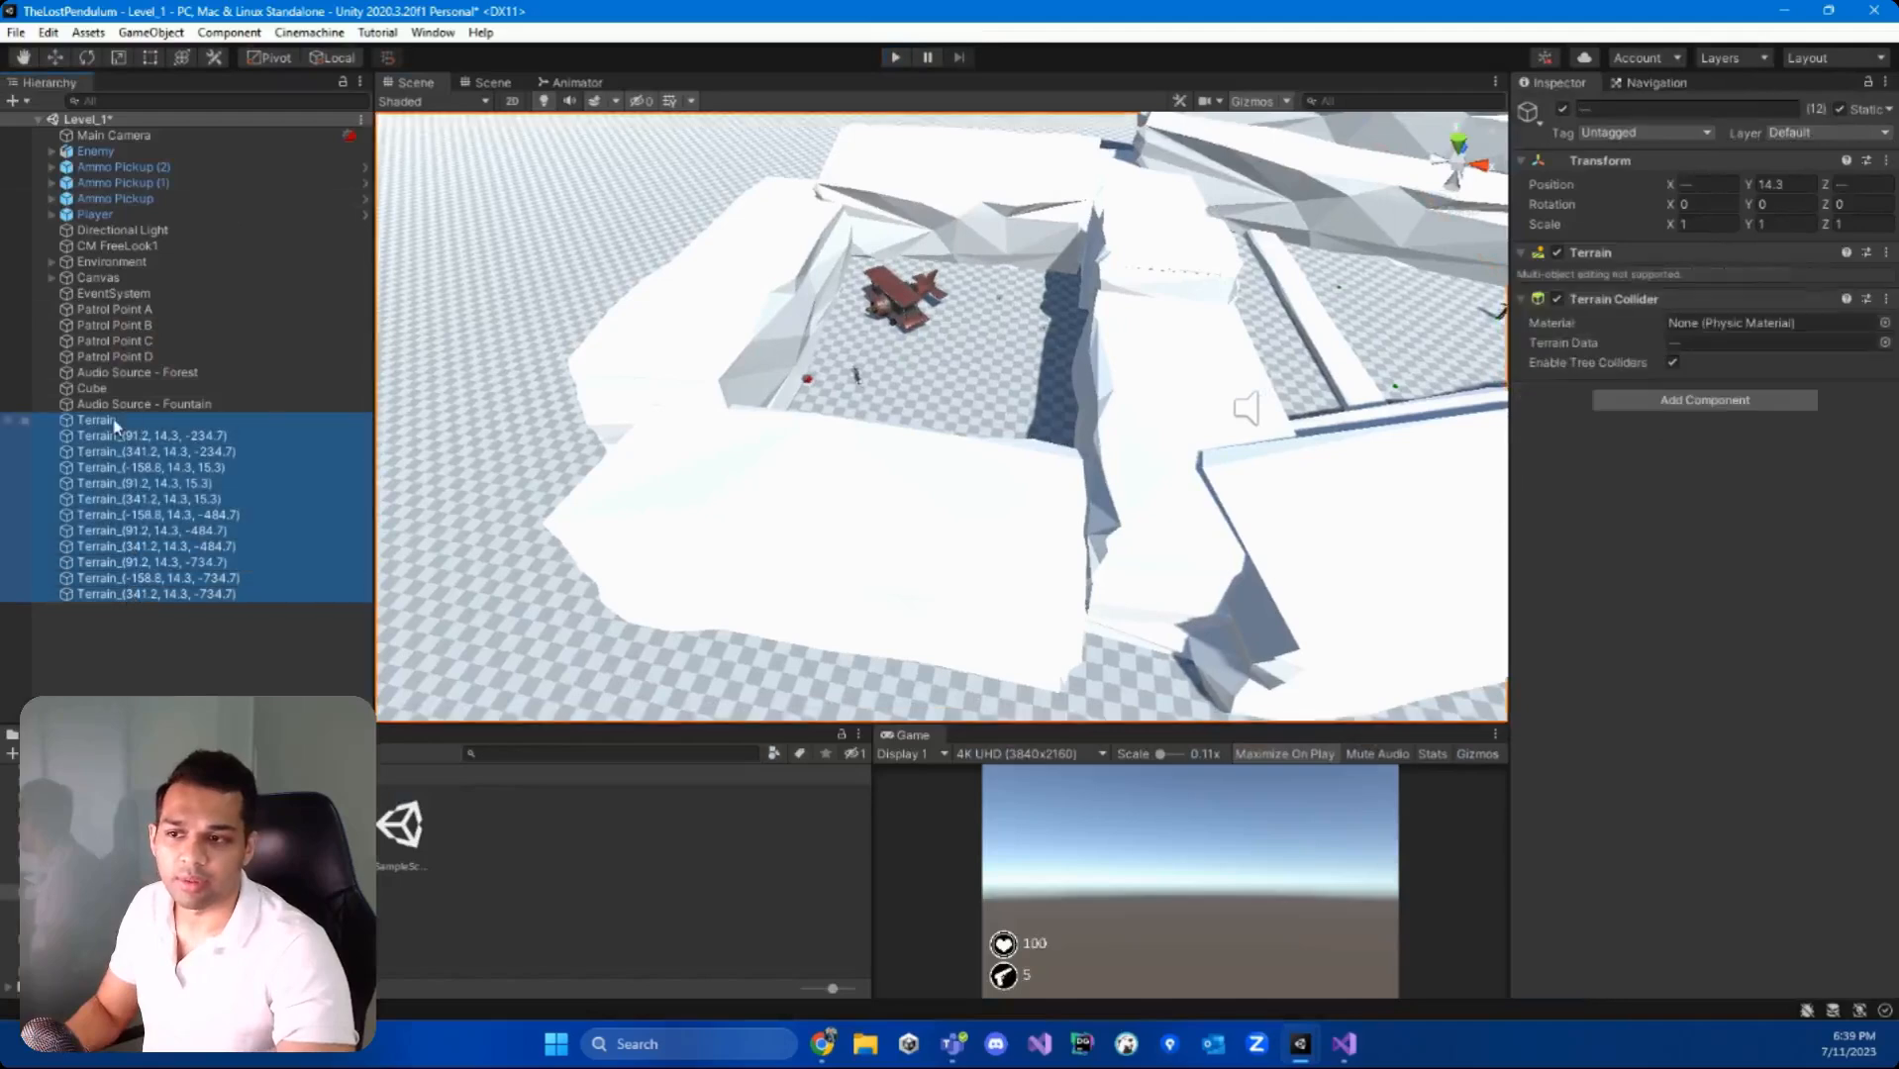
left_click(1801, 136)
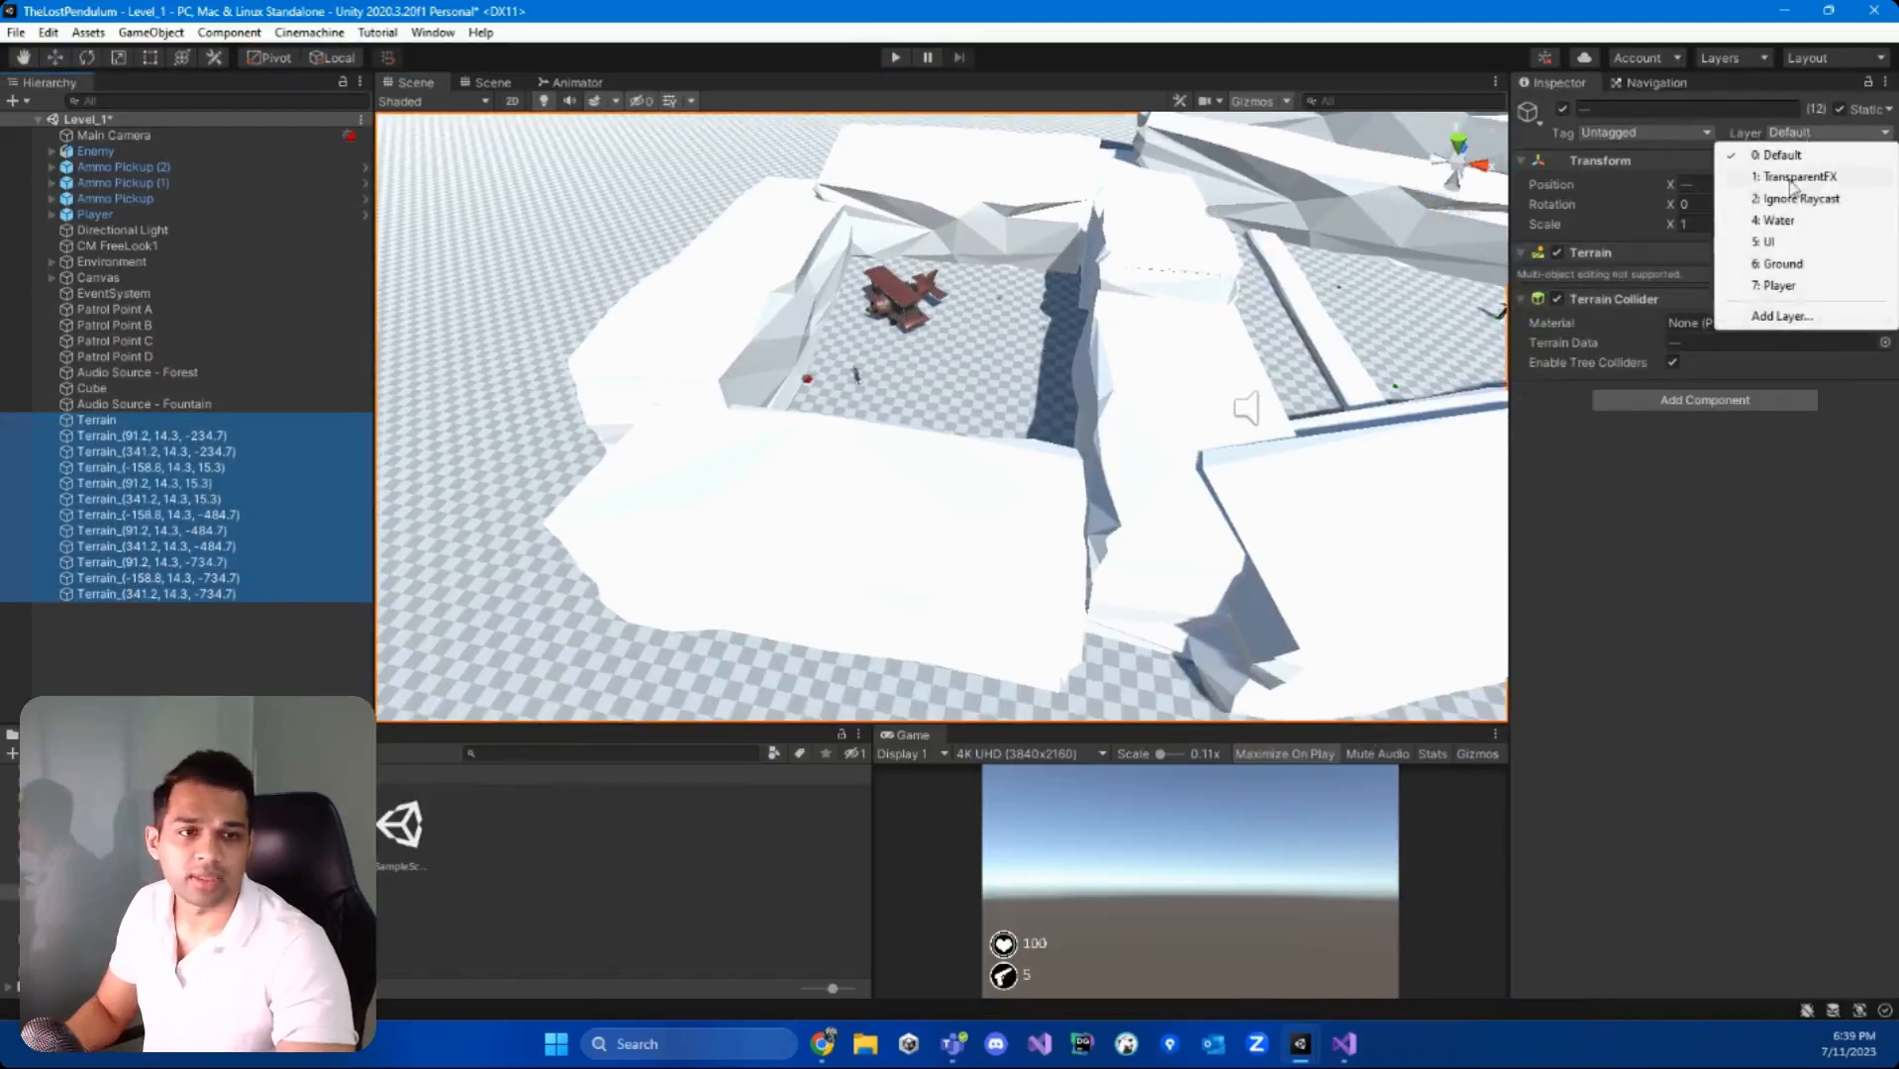
left_click(1777, 264)
Step: Play-test the level by running through the enclosure's exit and jumping over the ledge near the enemy, and stop the game
left_click(894, 57)
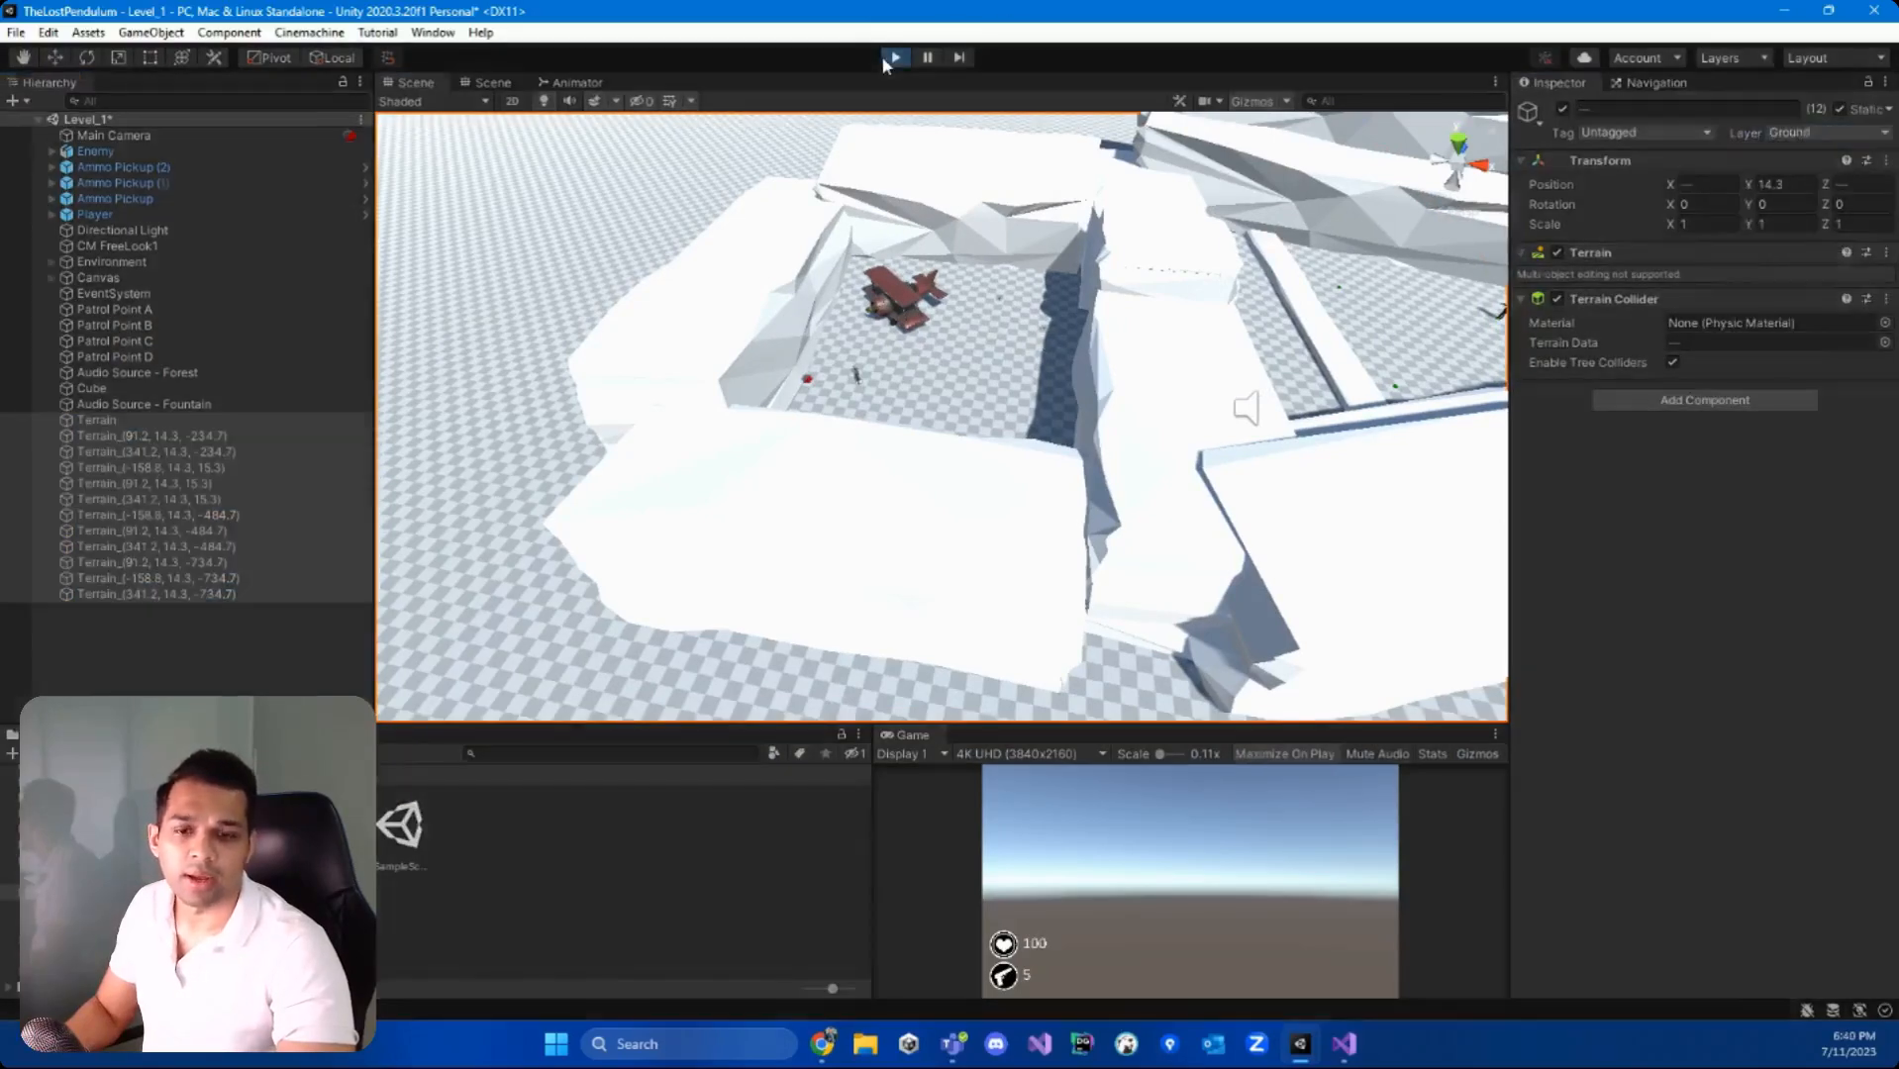
key("w")
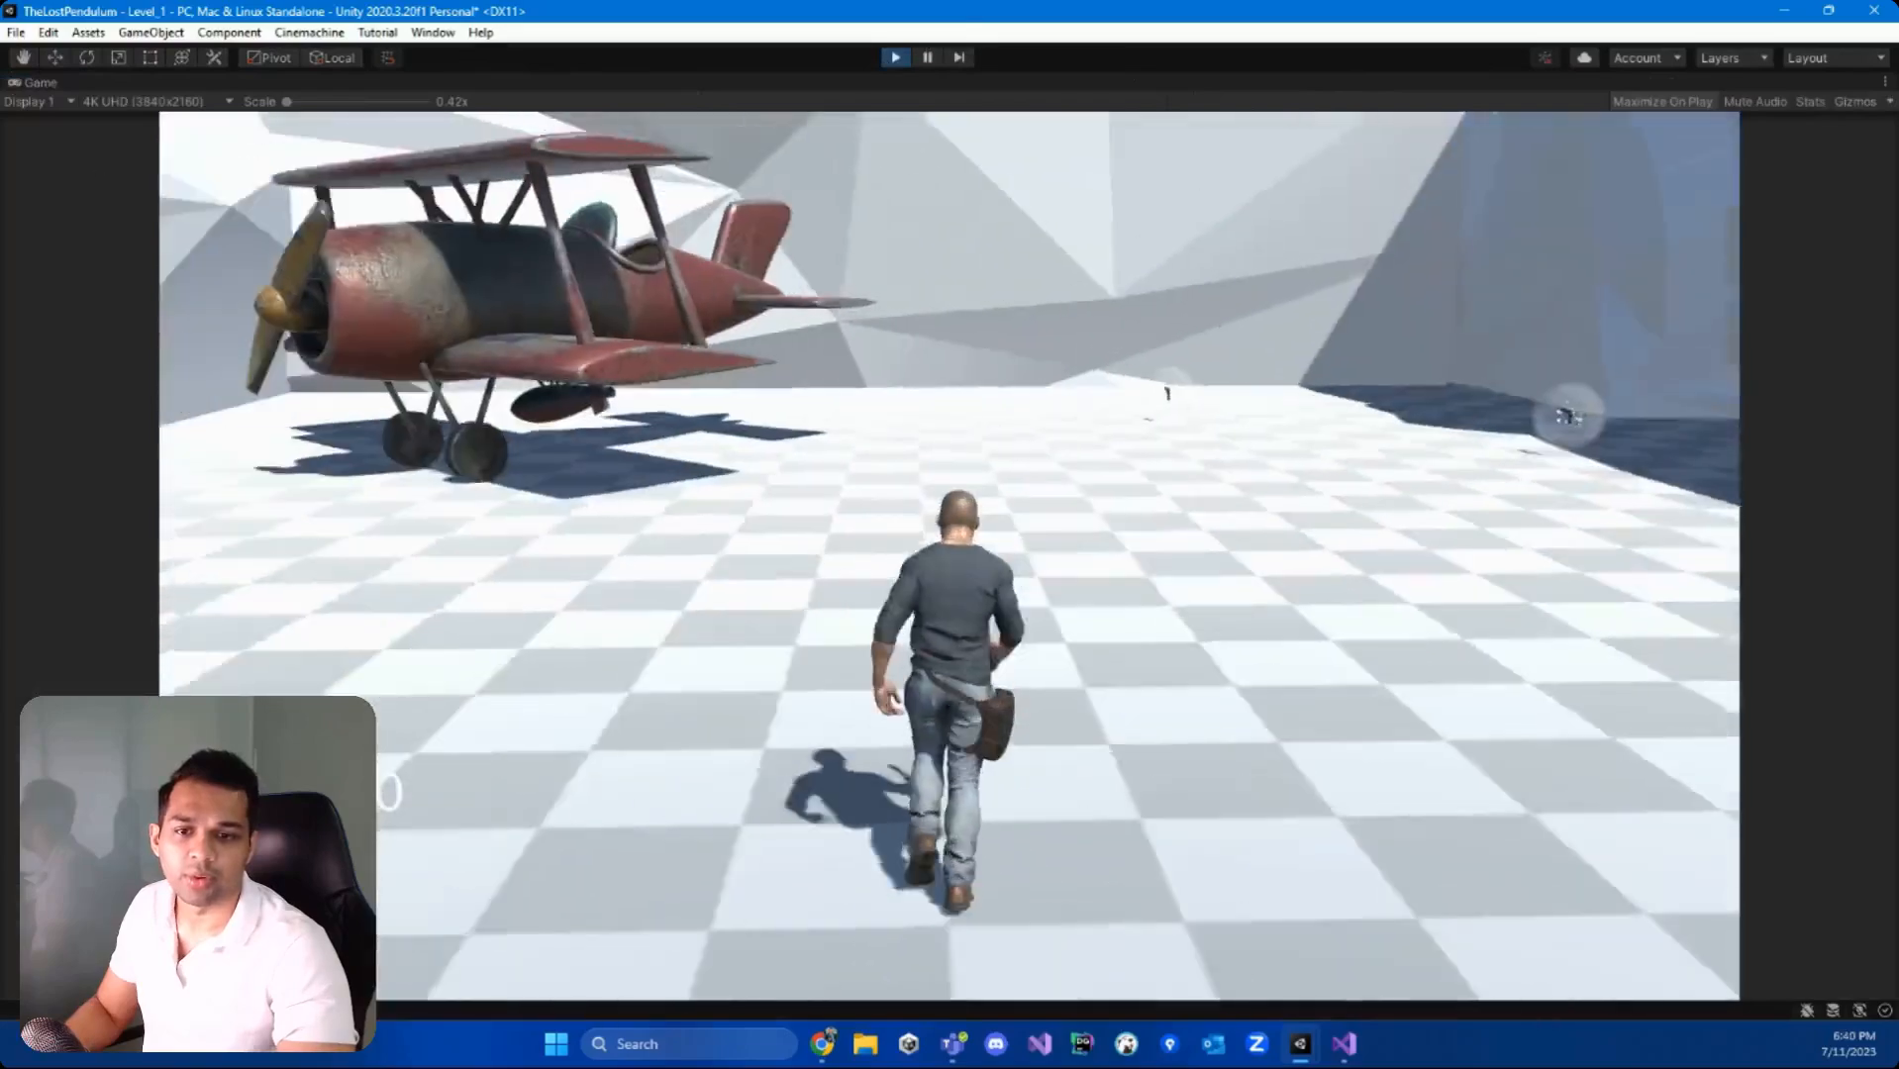
key("w")
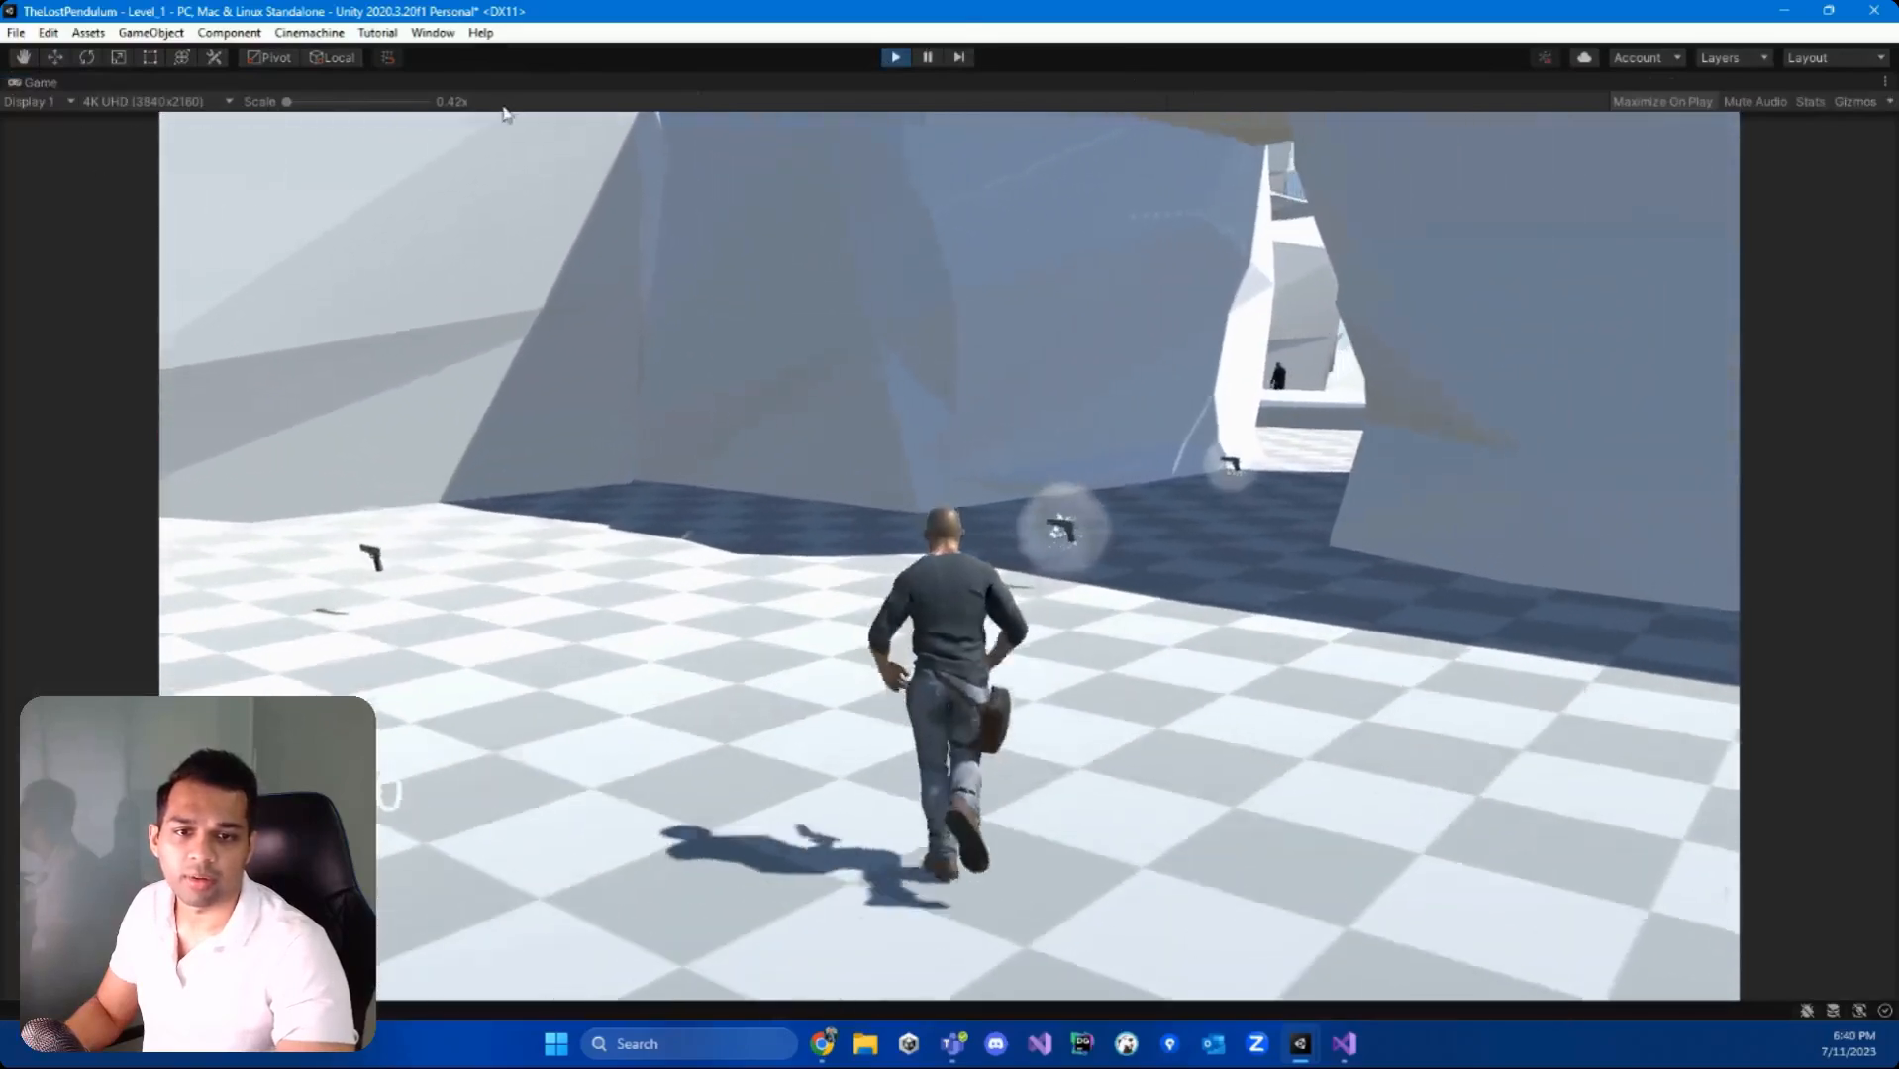
key("w")
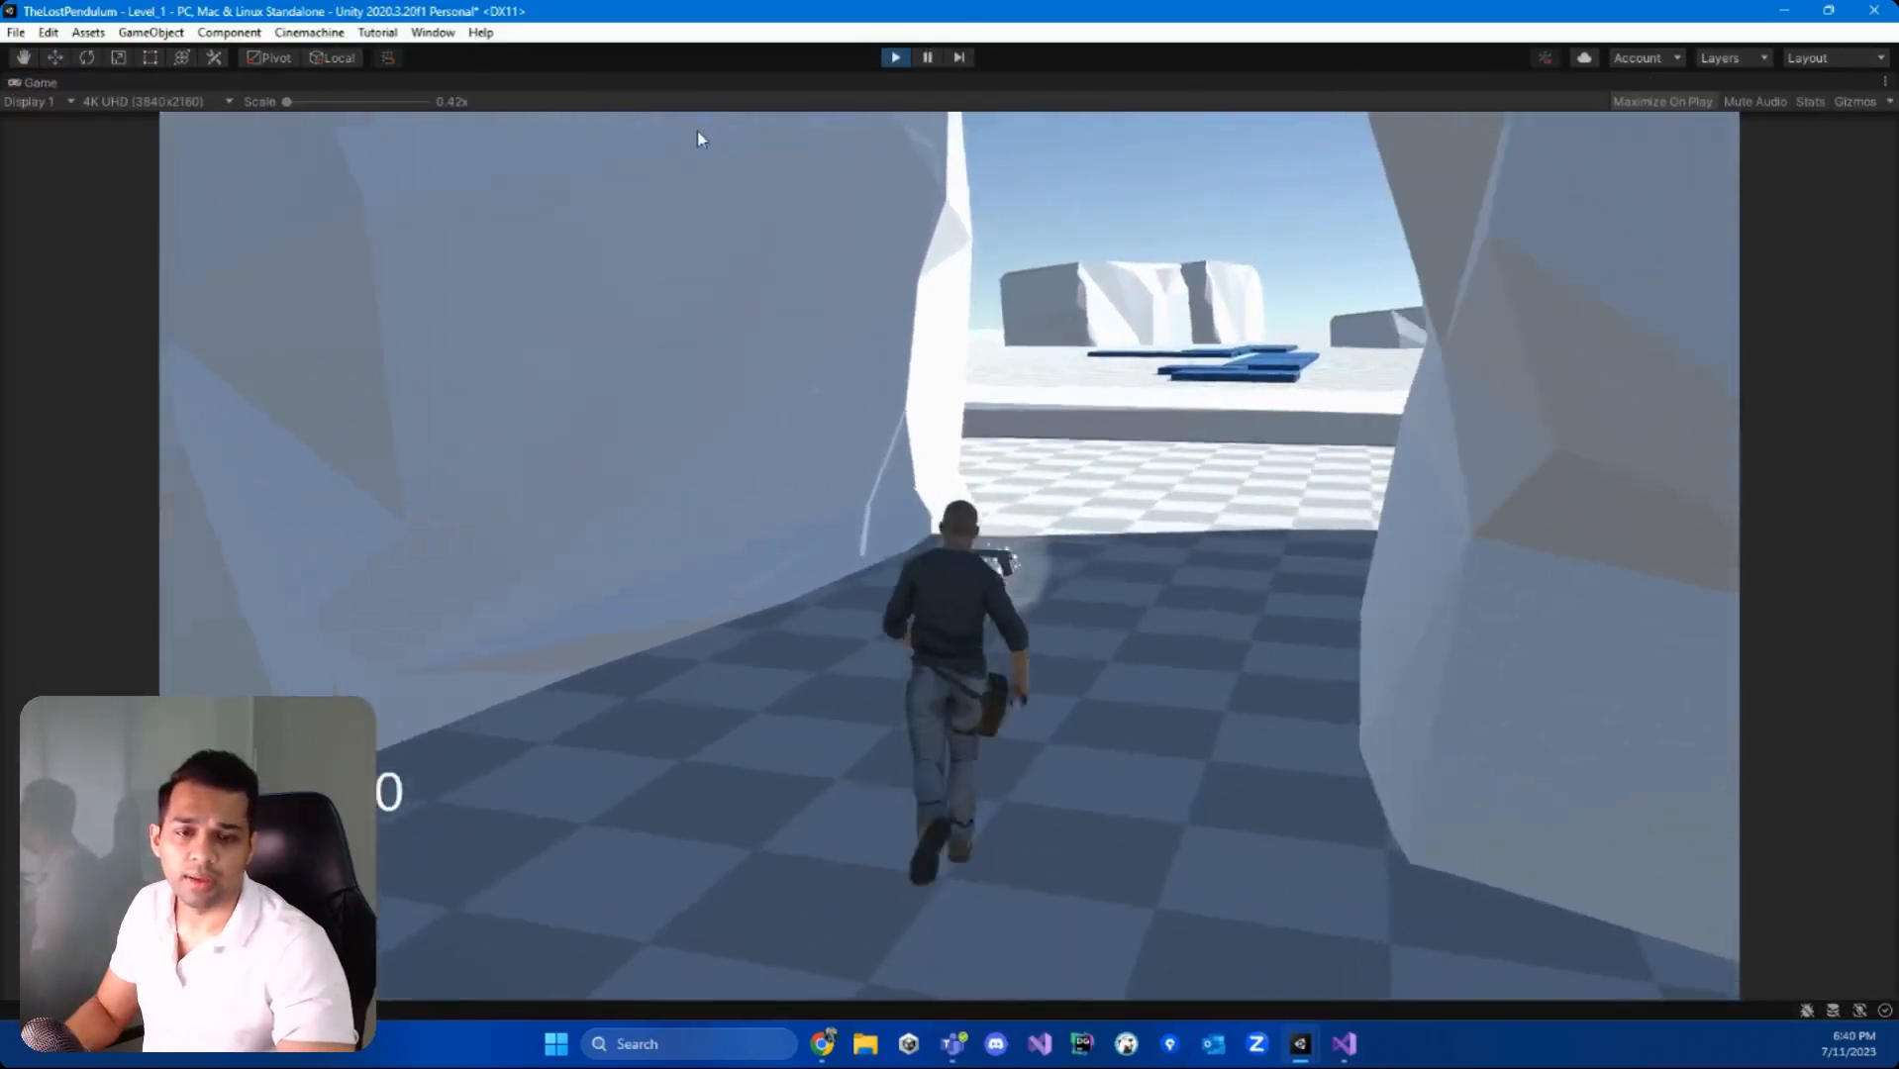
key("w")
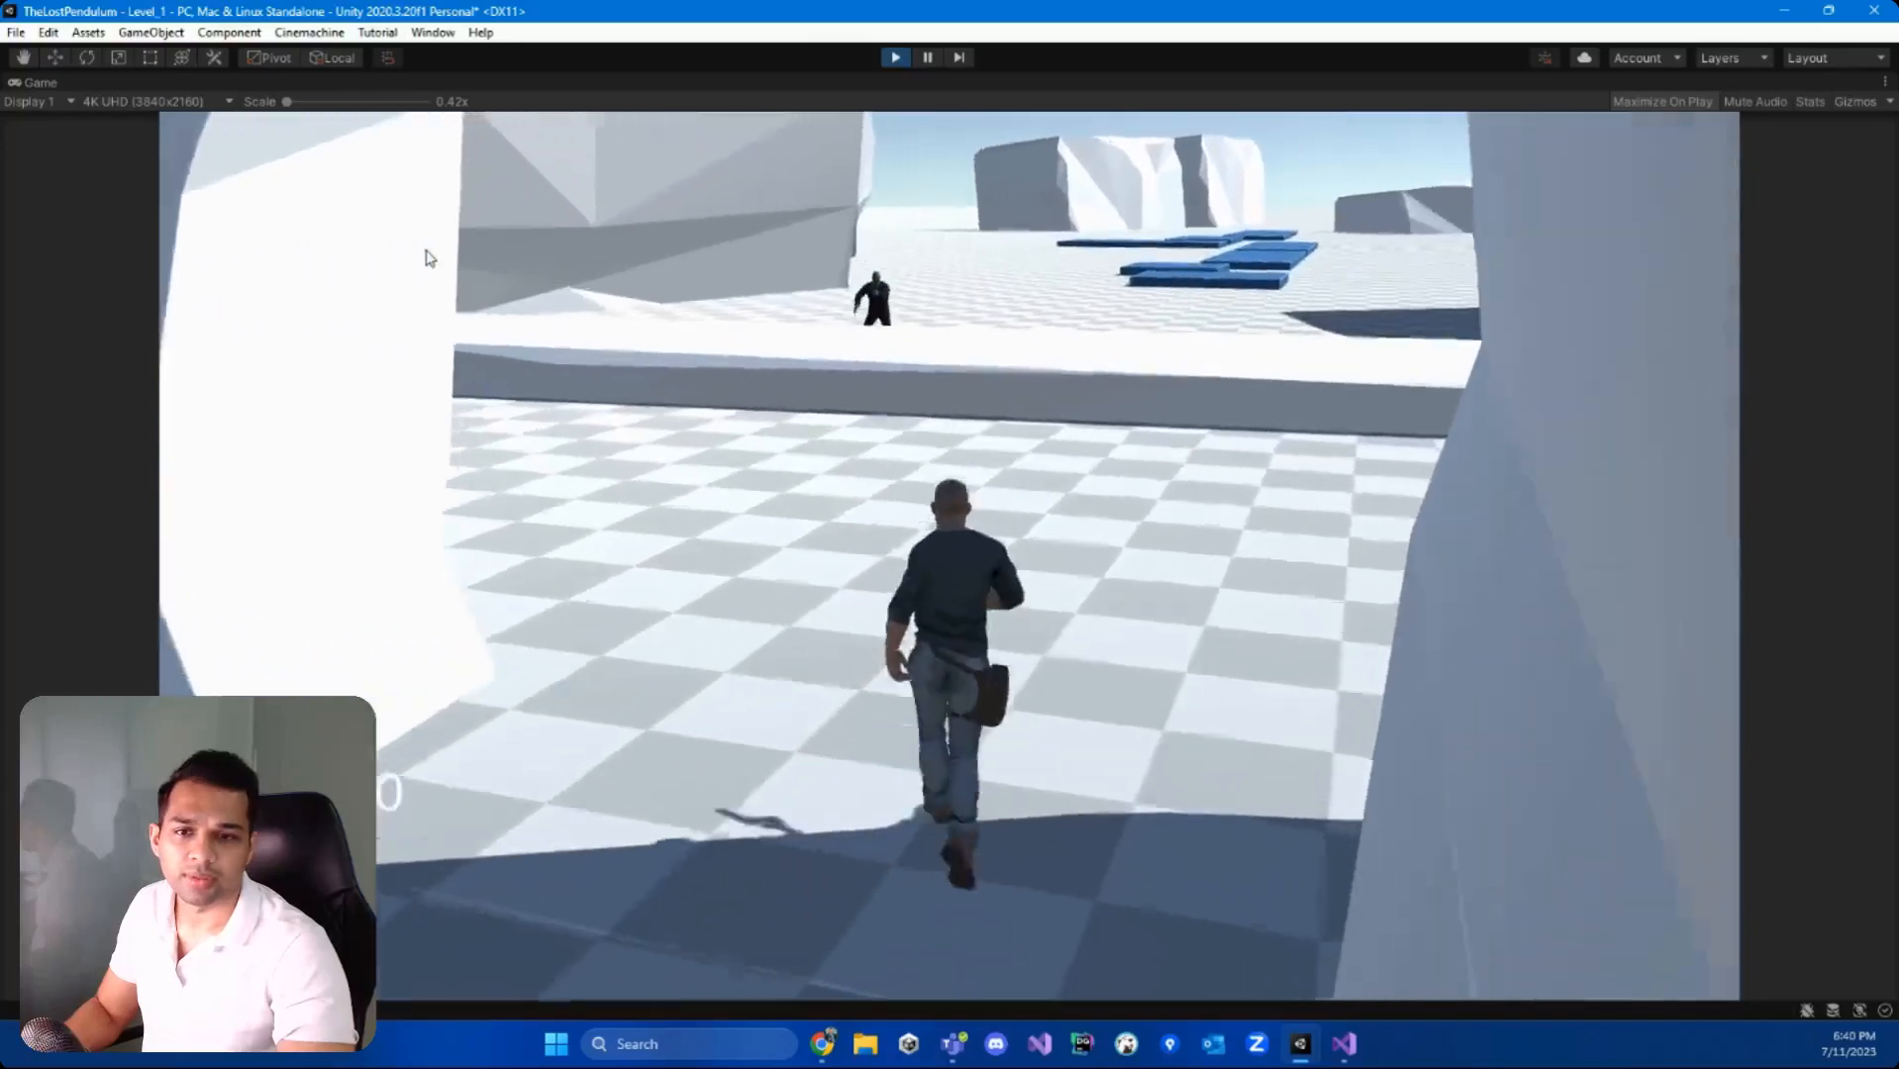
key("w")
key("space")
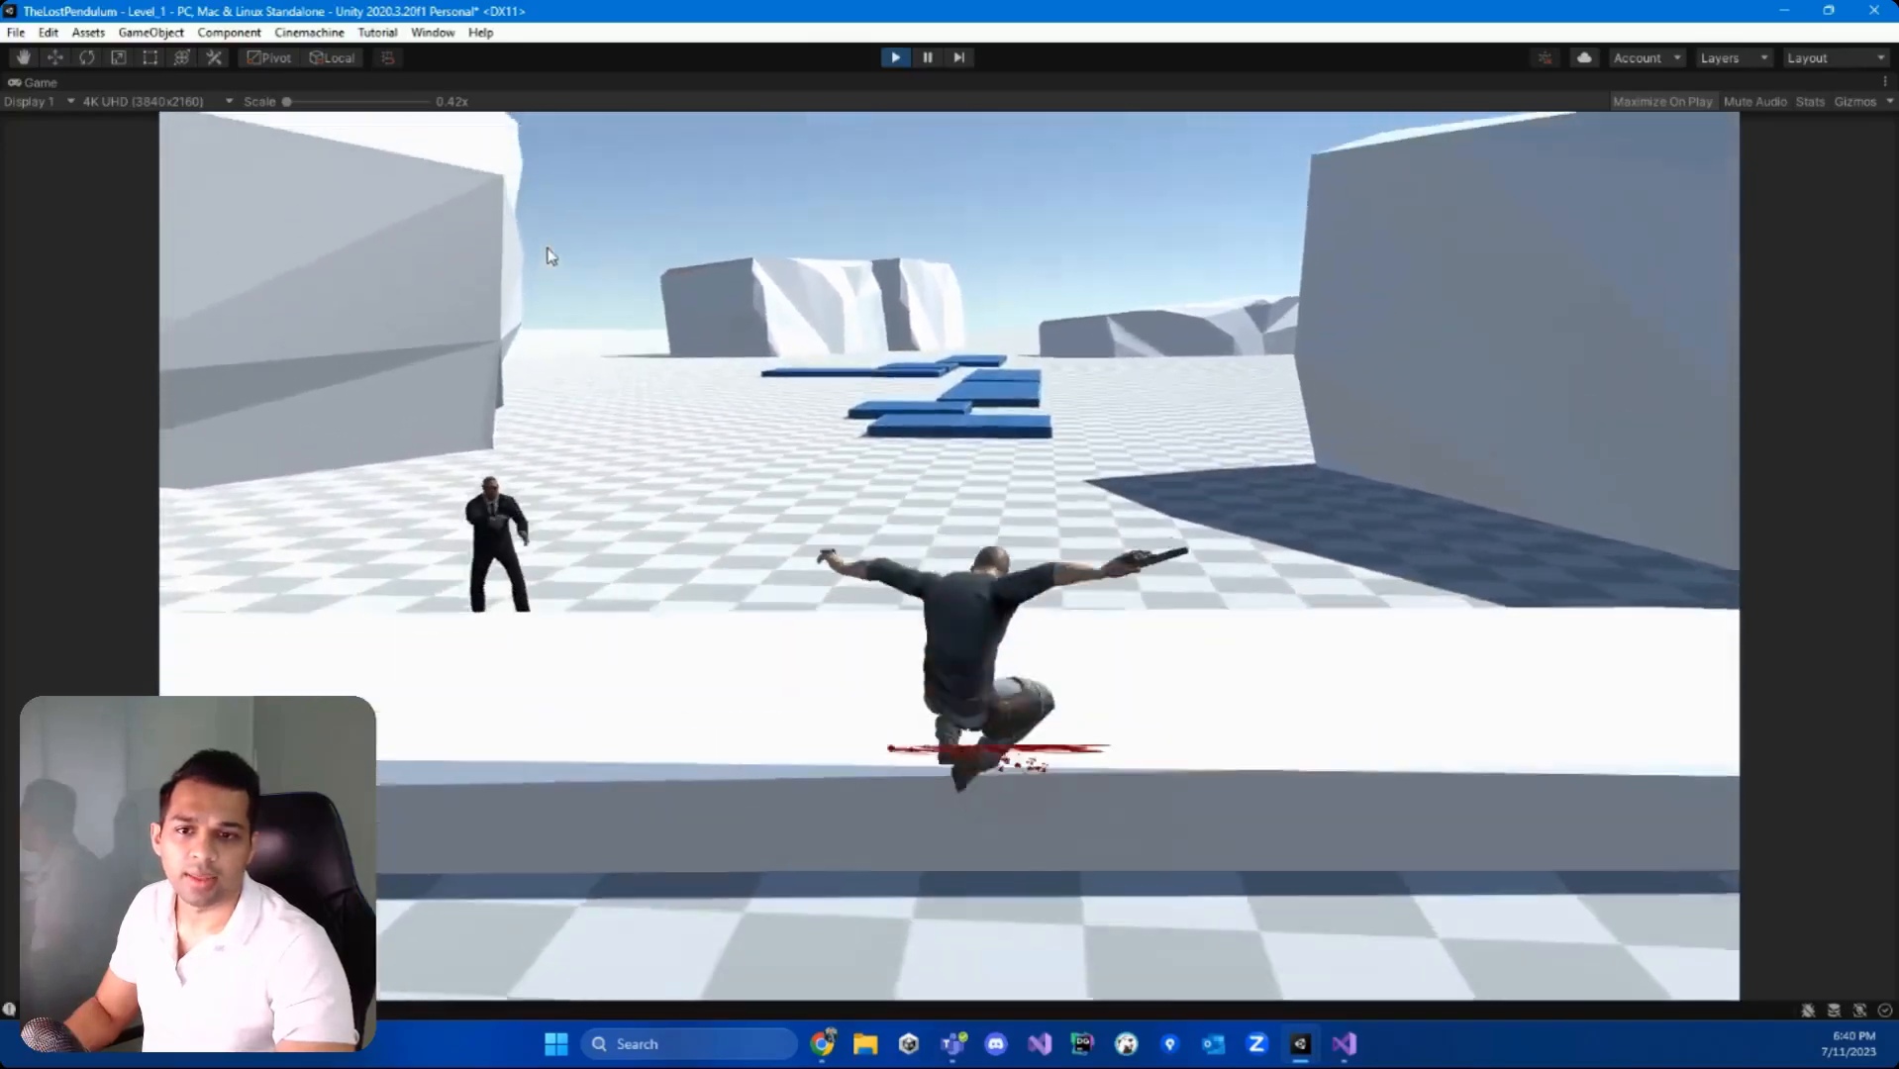
key("w")
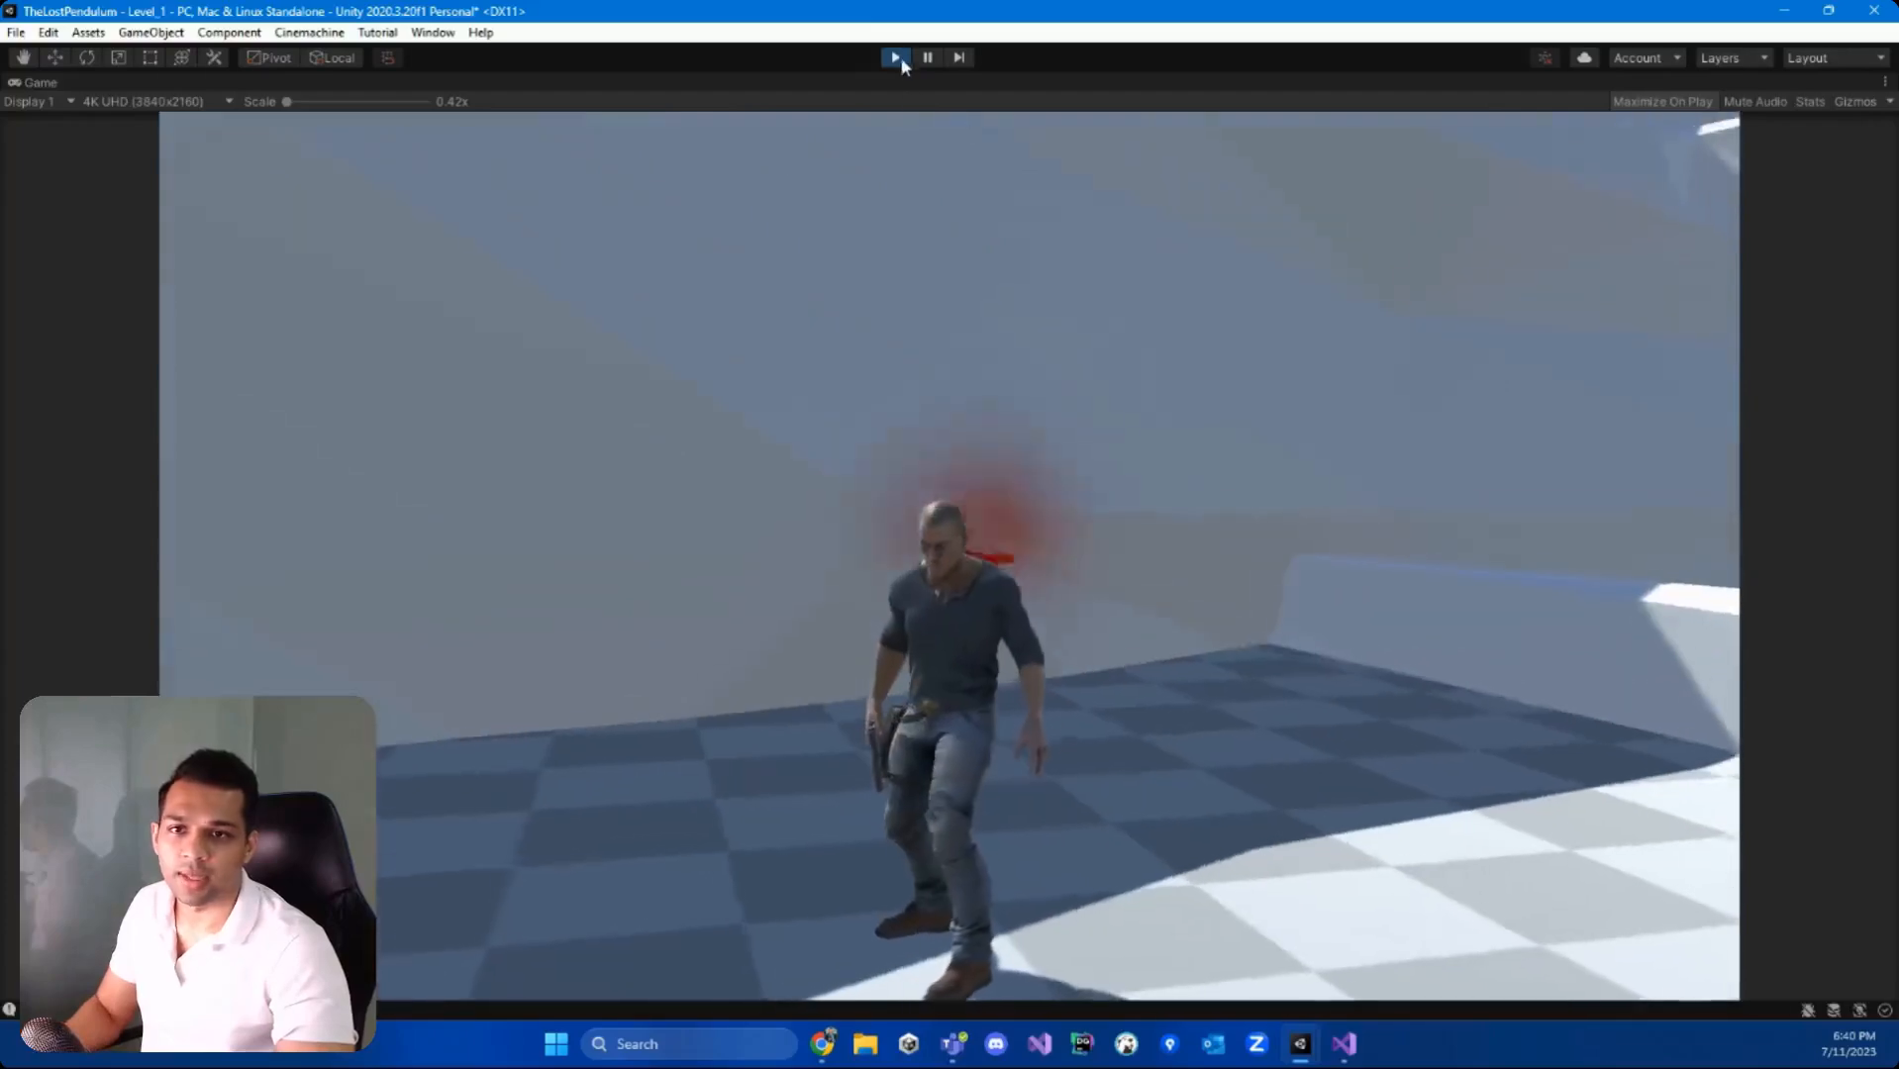
left_click(895, 56)
Step: Select the terrain tile under the blue walkway and switch its terrain painting tool to Paint Holes
right_click_drag(1152, 230, 1228, 444)
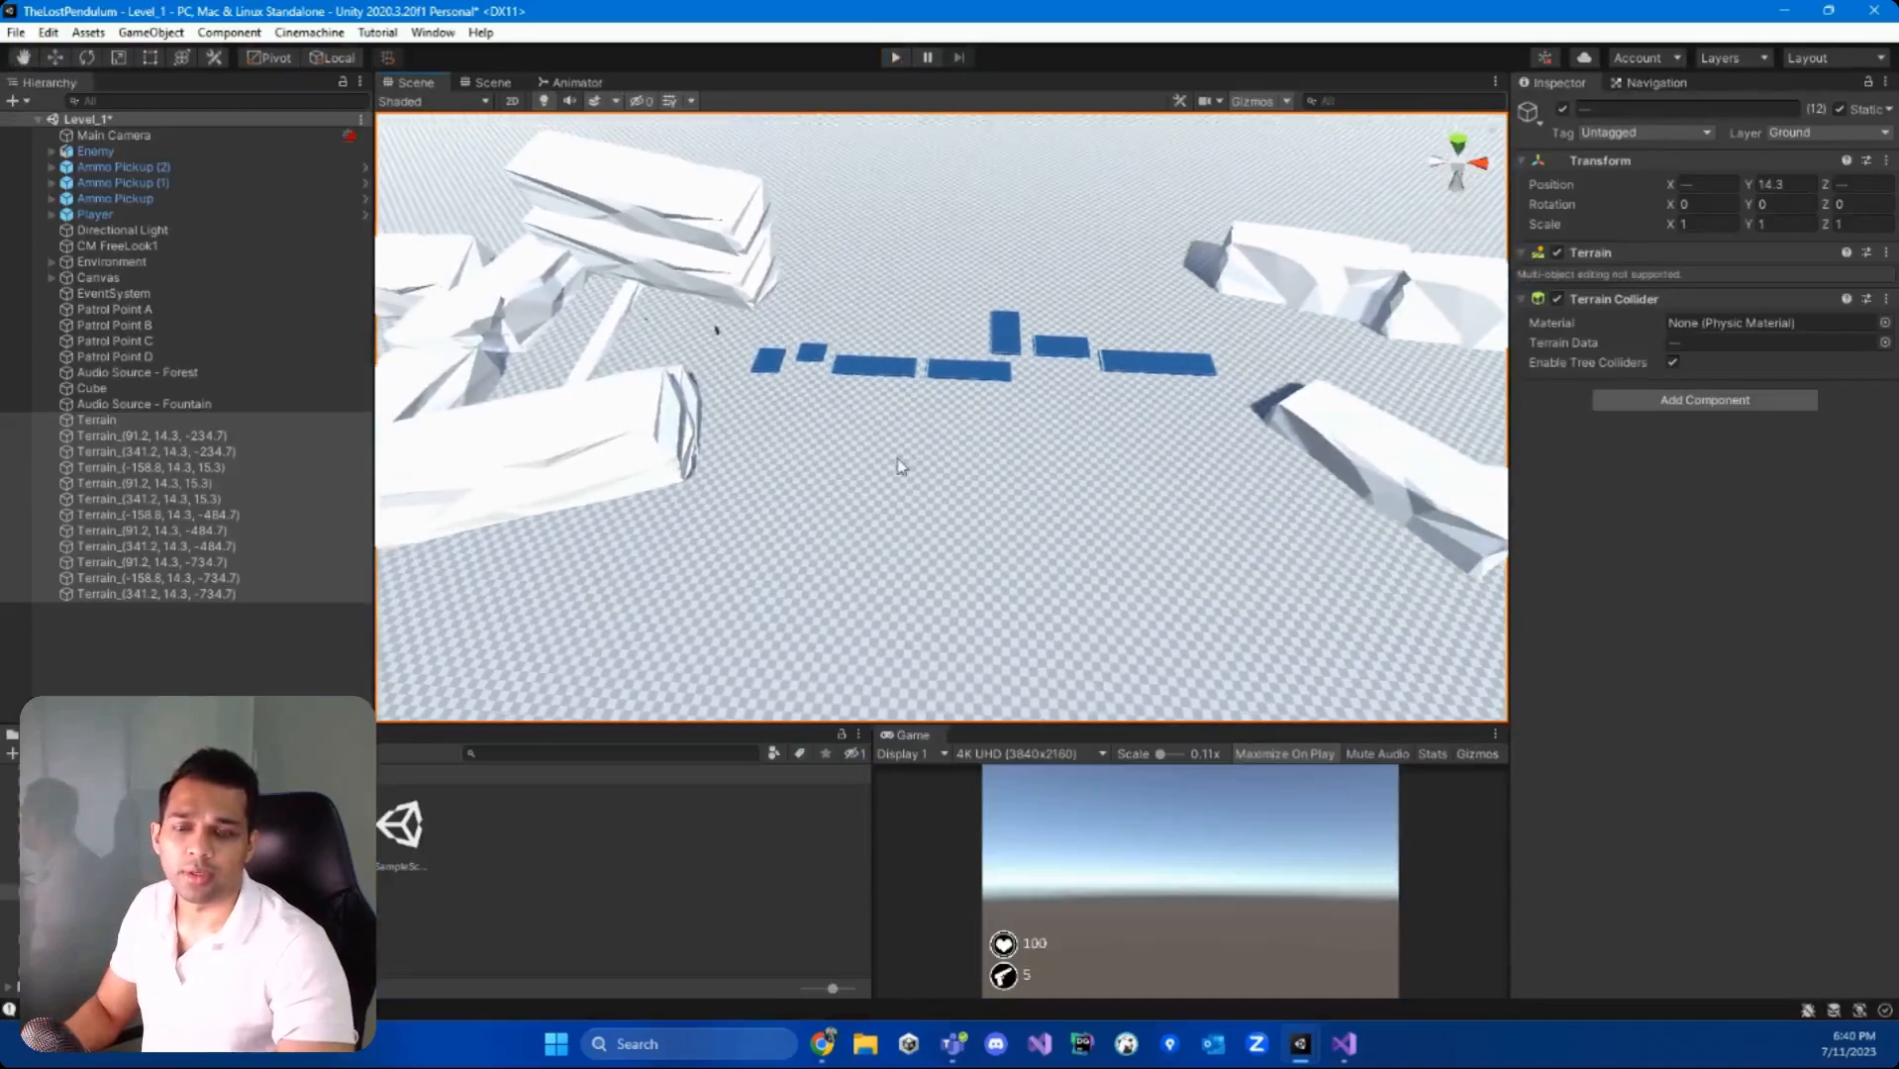
left_click(900, 466)
right_click_drag(864, 461, 959, 457)
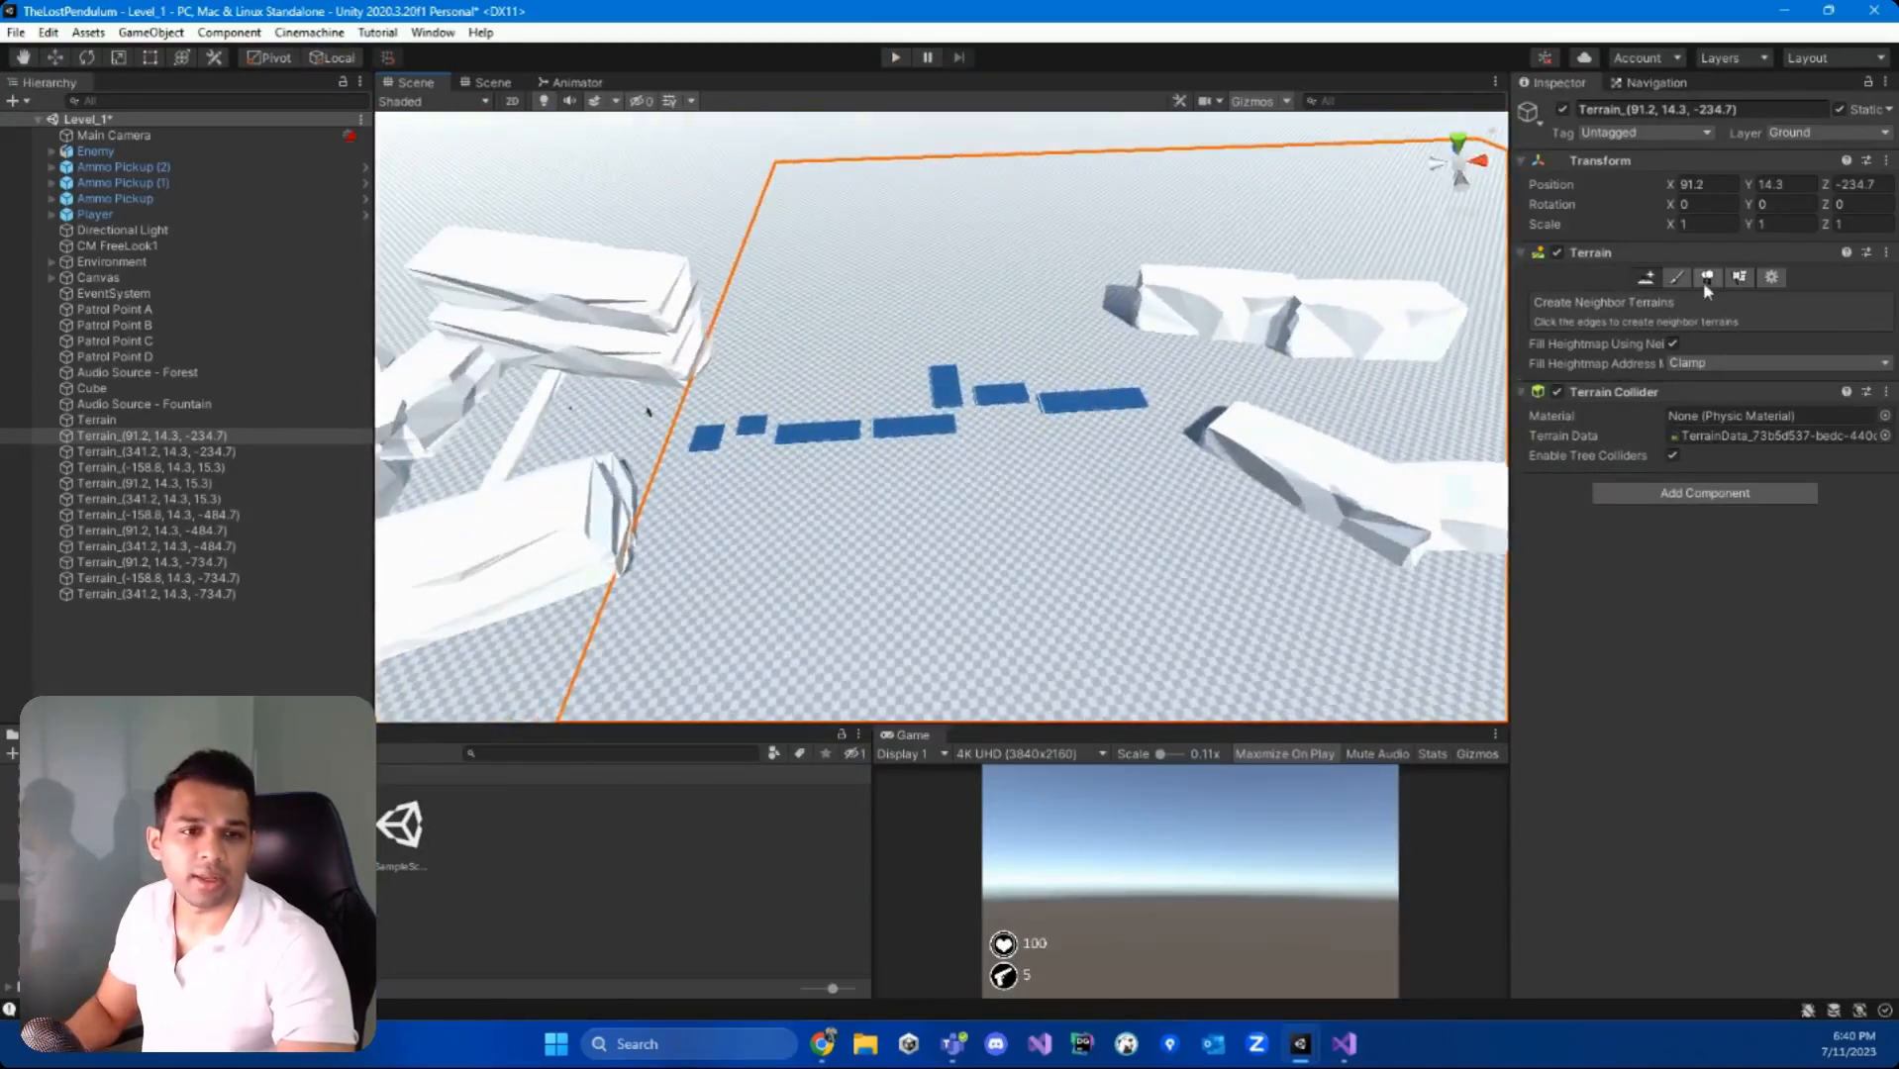
left_click(1678, 276)
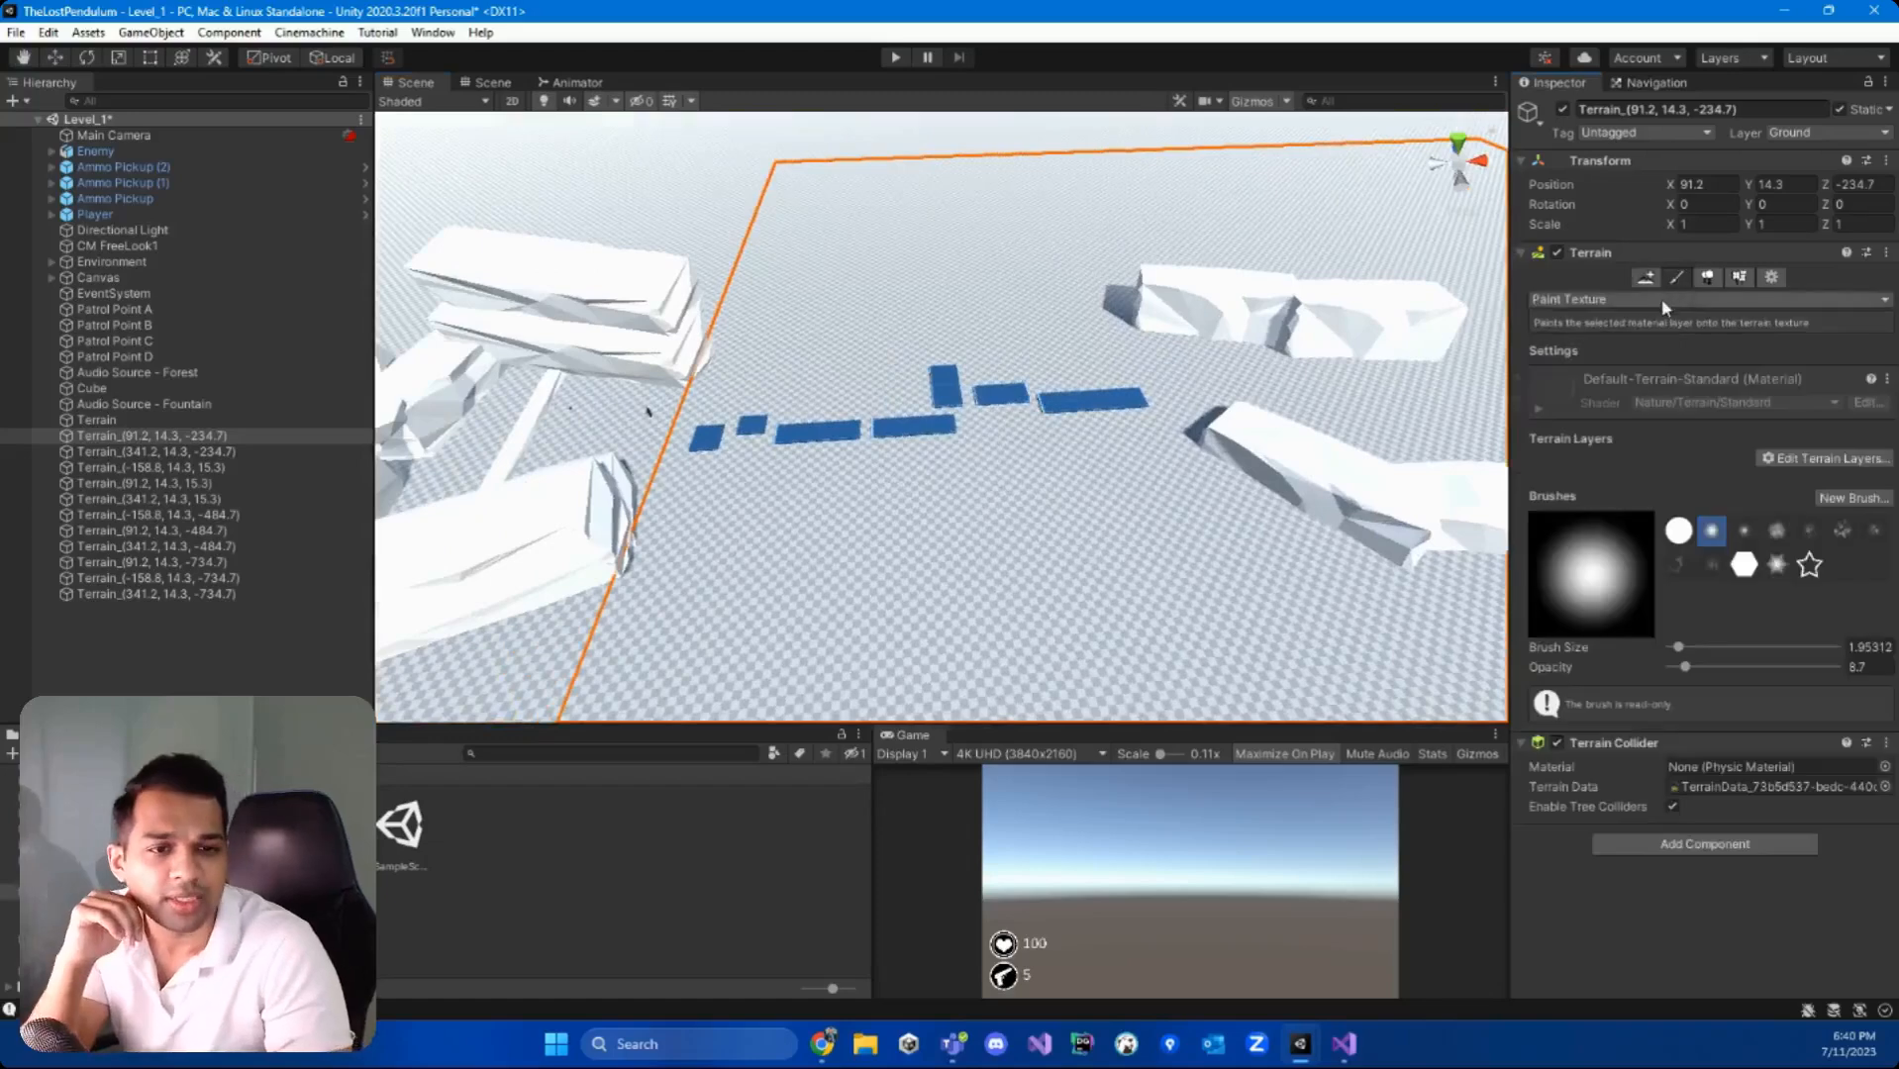
left_click(1685, 300)
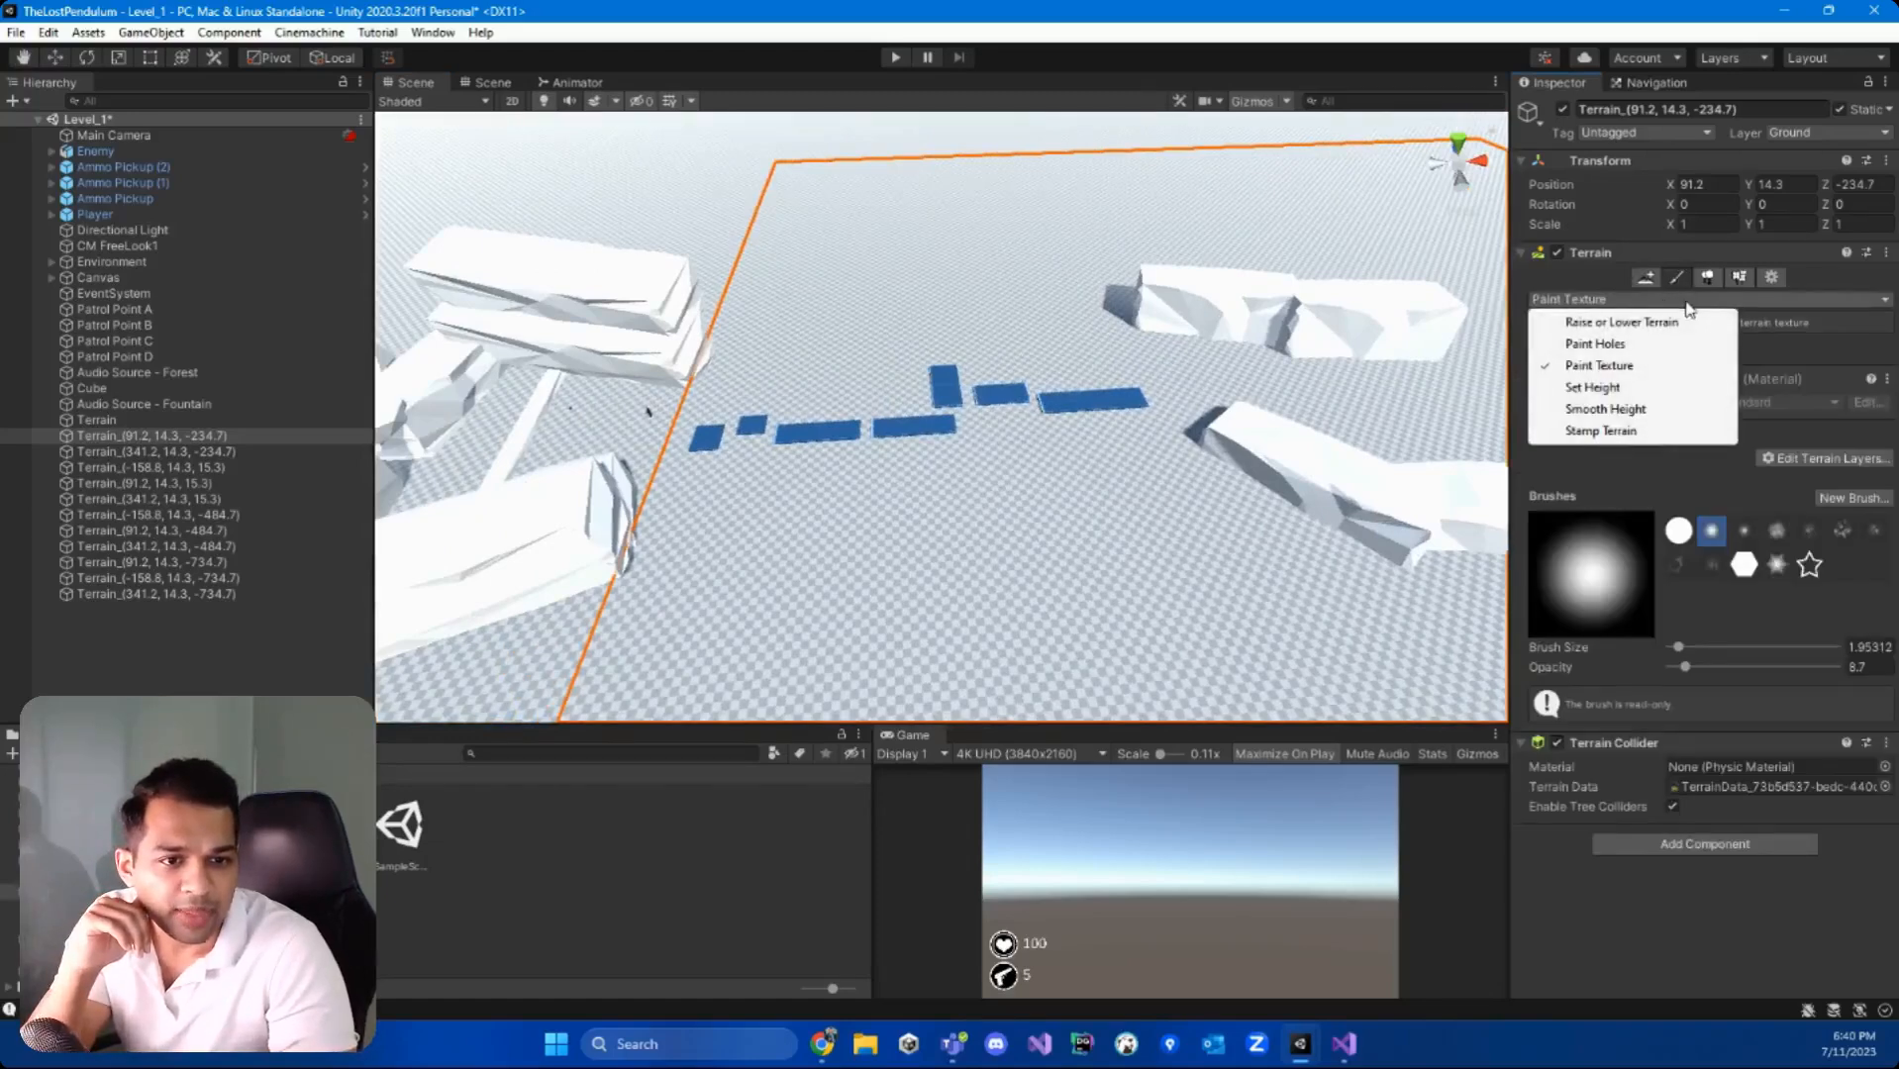
left_click(1601, 346)
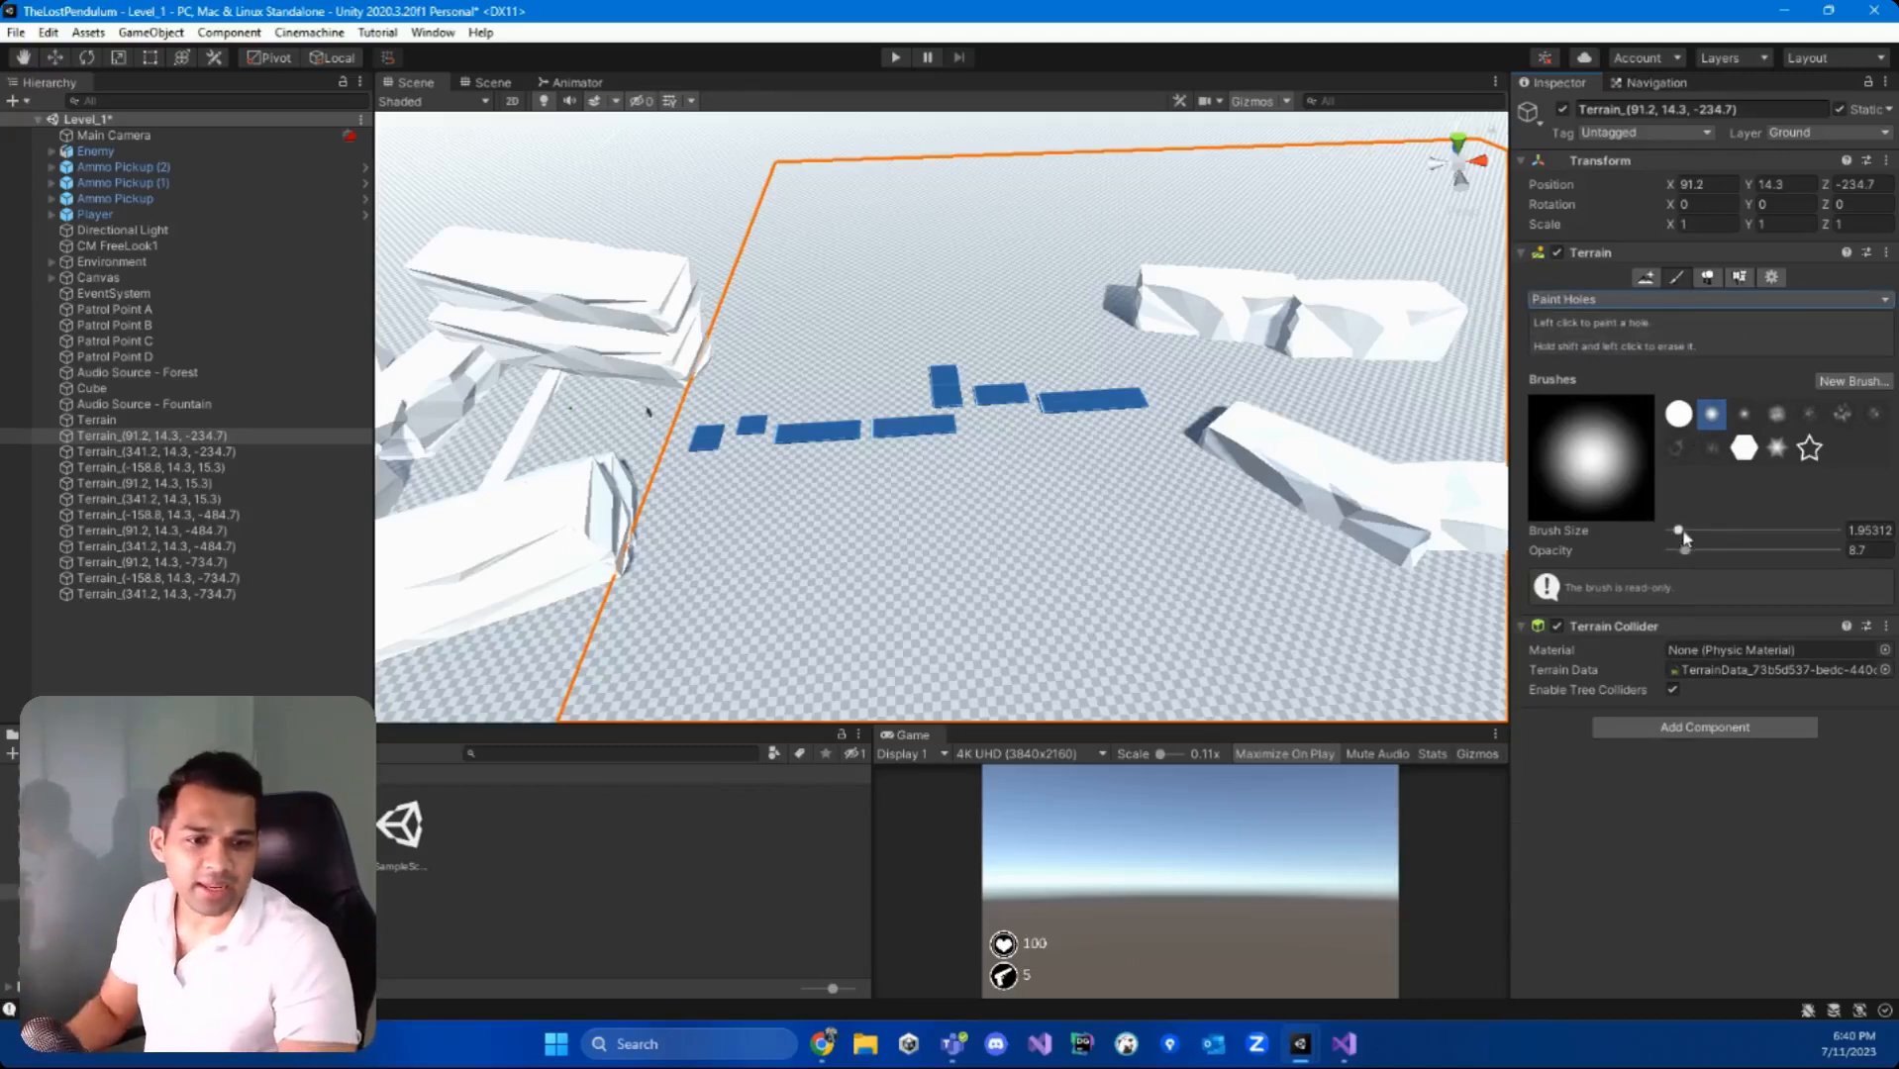
Step: Paint a hole around the first long walkway blocks with brush size 37, widening it at opacity 23.3
left_click_drag(1683, 533, 1693, 531)
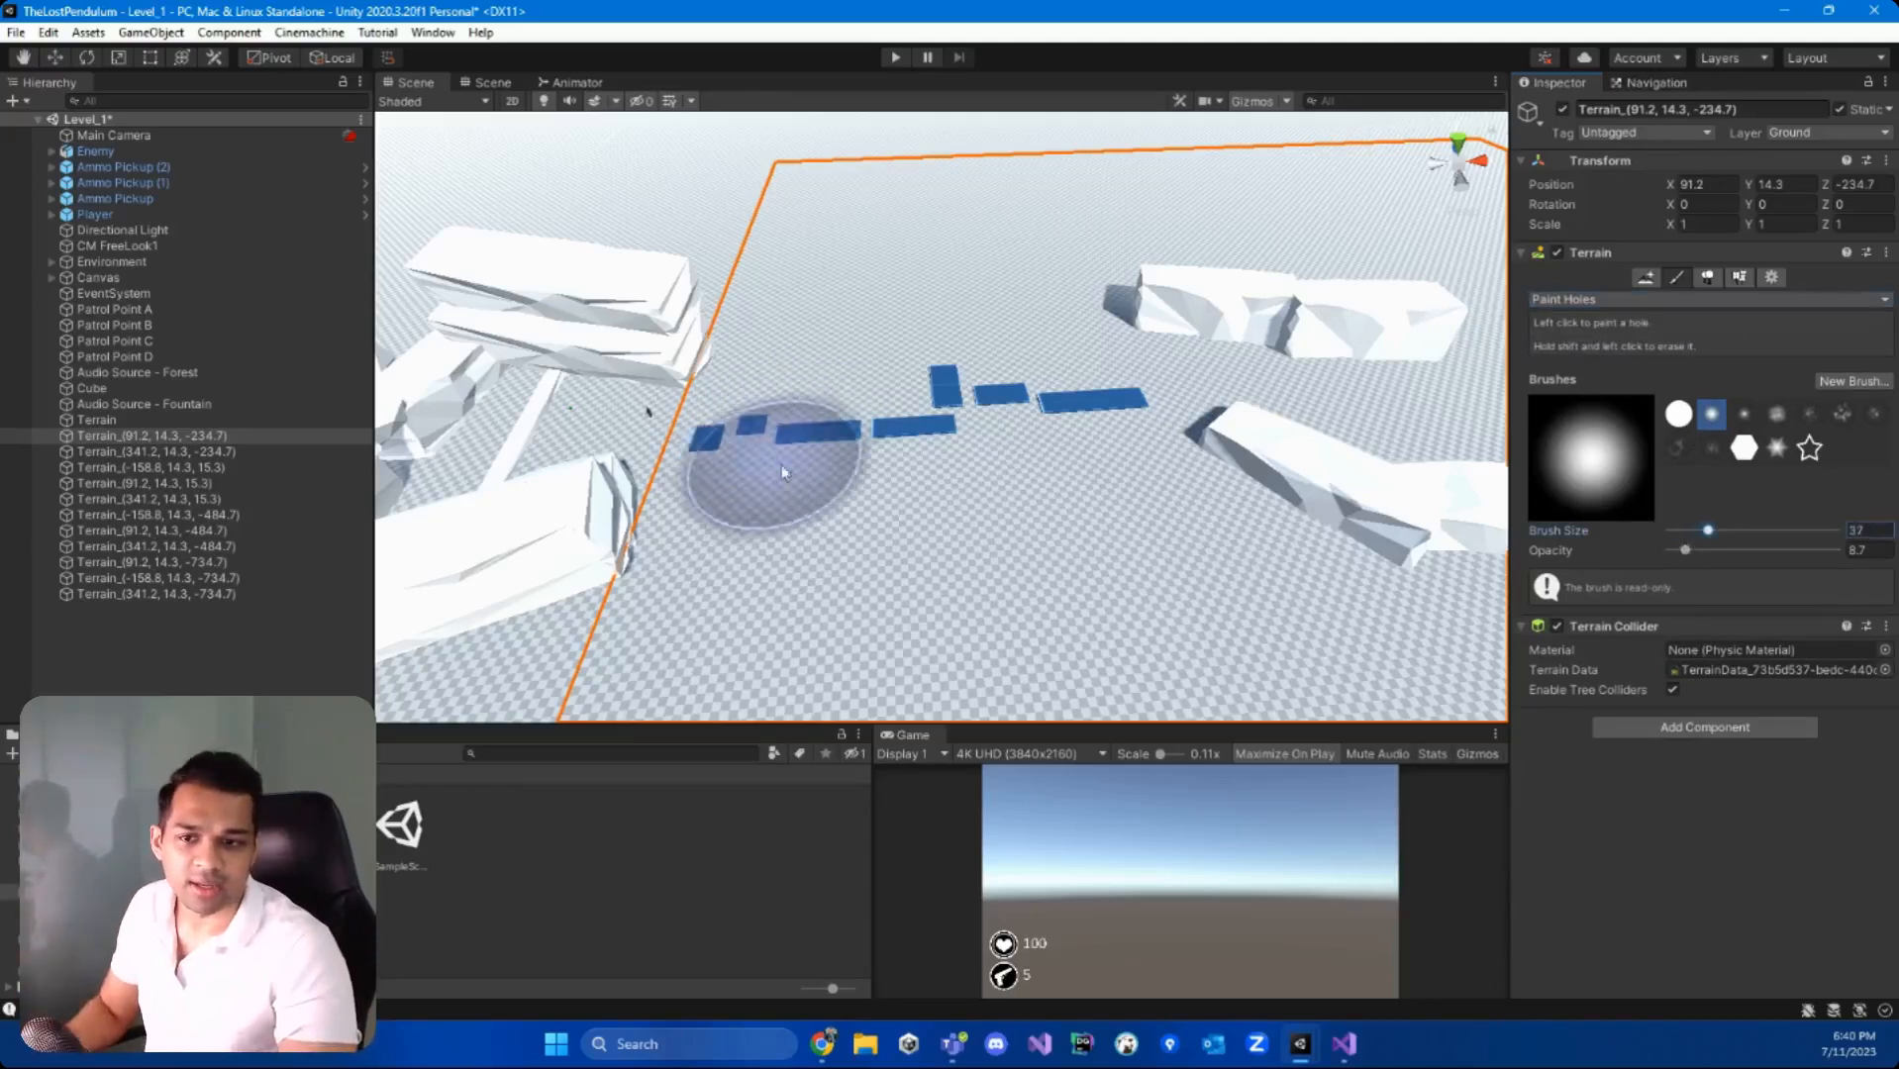
left_click(777, 466)
left_click_drag(870, 550, 745, 510, "alt")
scroll(745, 510, "up", 5)
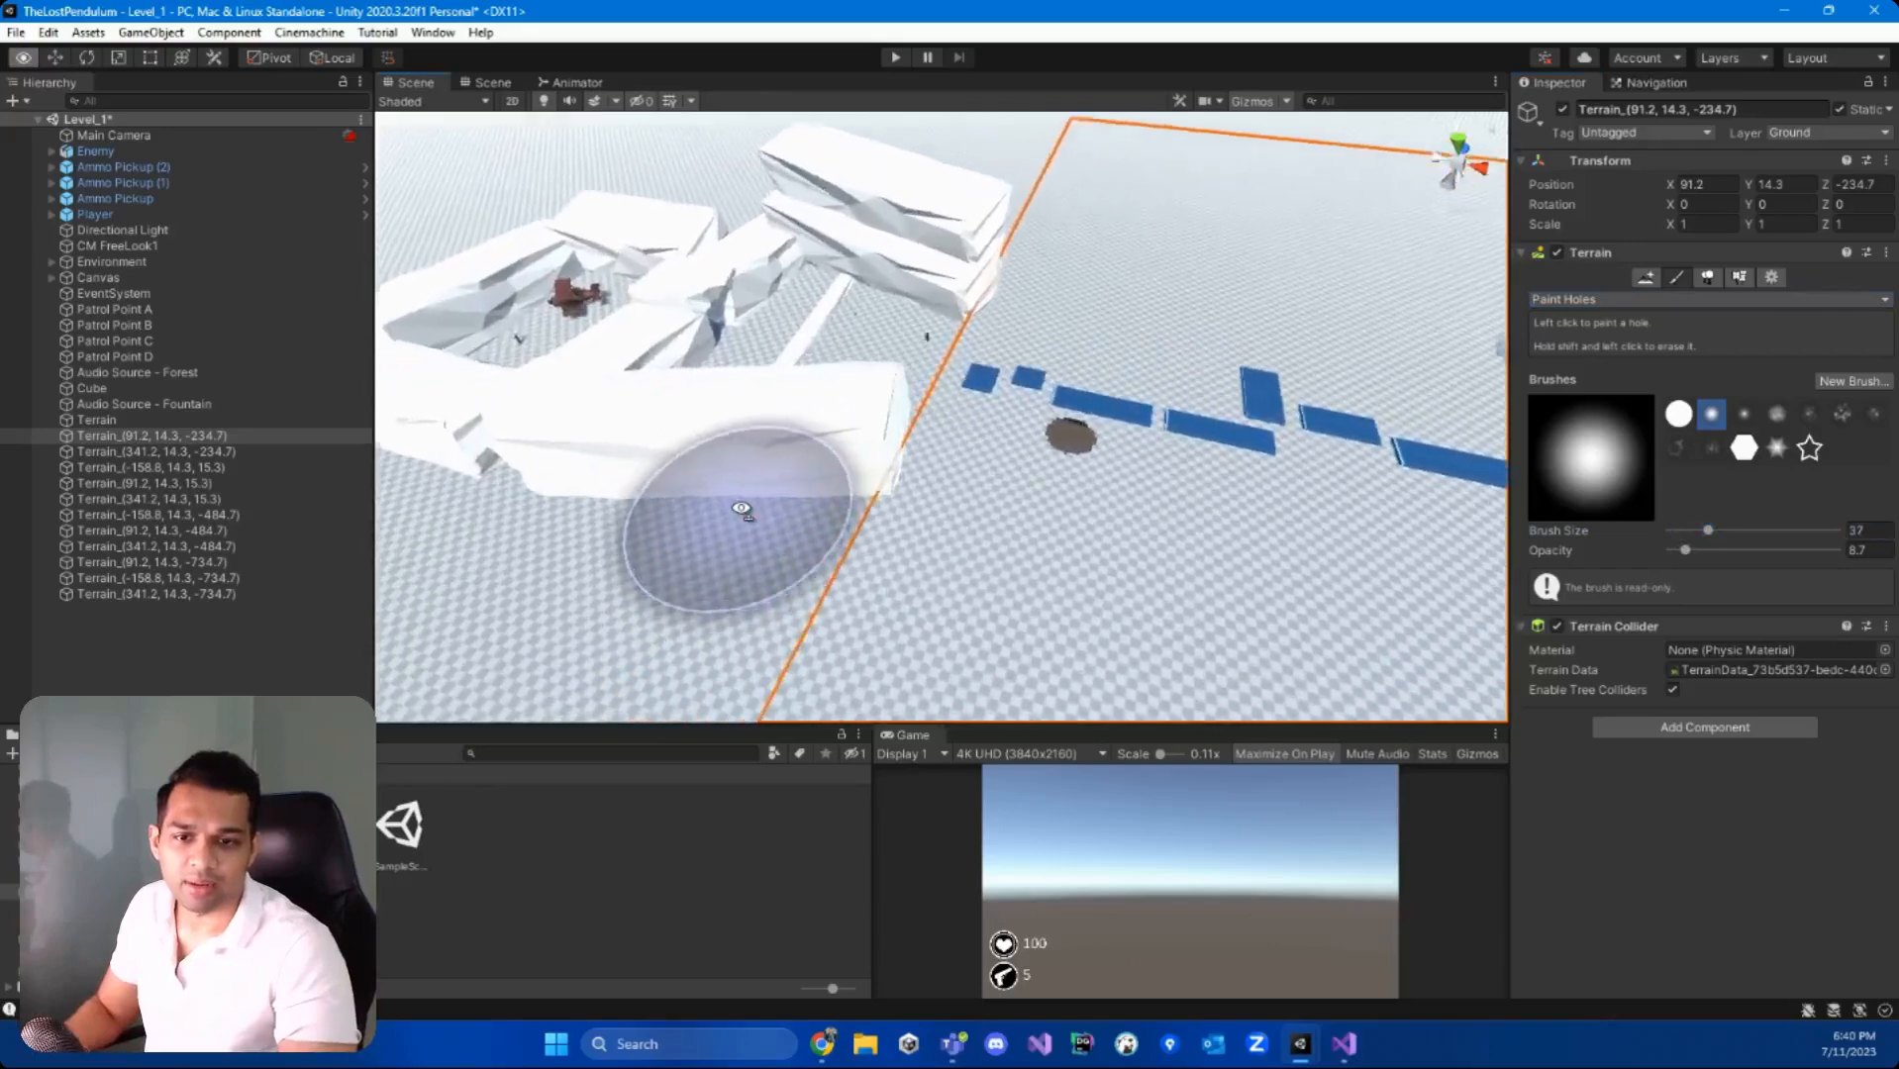
mouse_move(1195, 466)
left_mouse_down()
mouse_move(1019, 520)
mouse_move(1079, 445)
mouse_move(934, 492)
mouse_move(1173, 341)
left_mouse_up()
left_click(1696, 551)
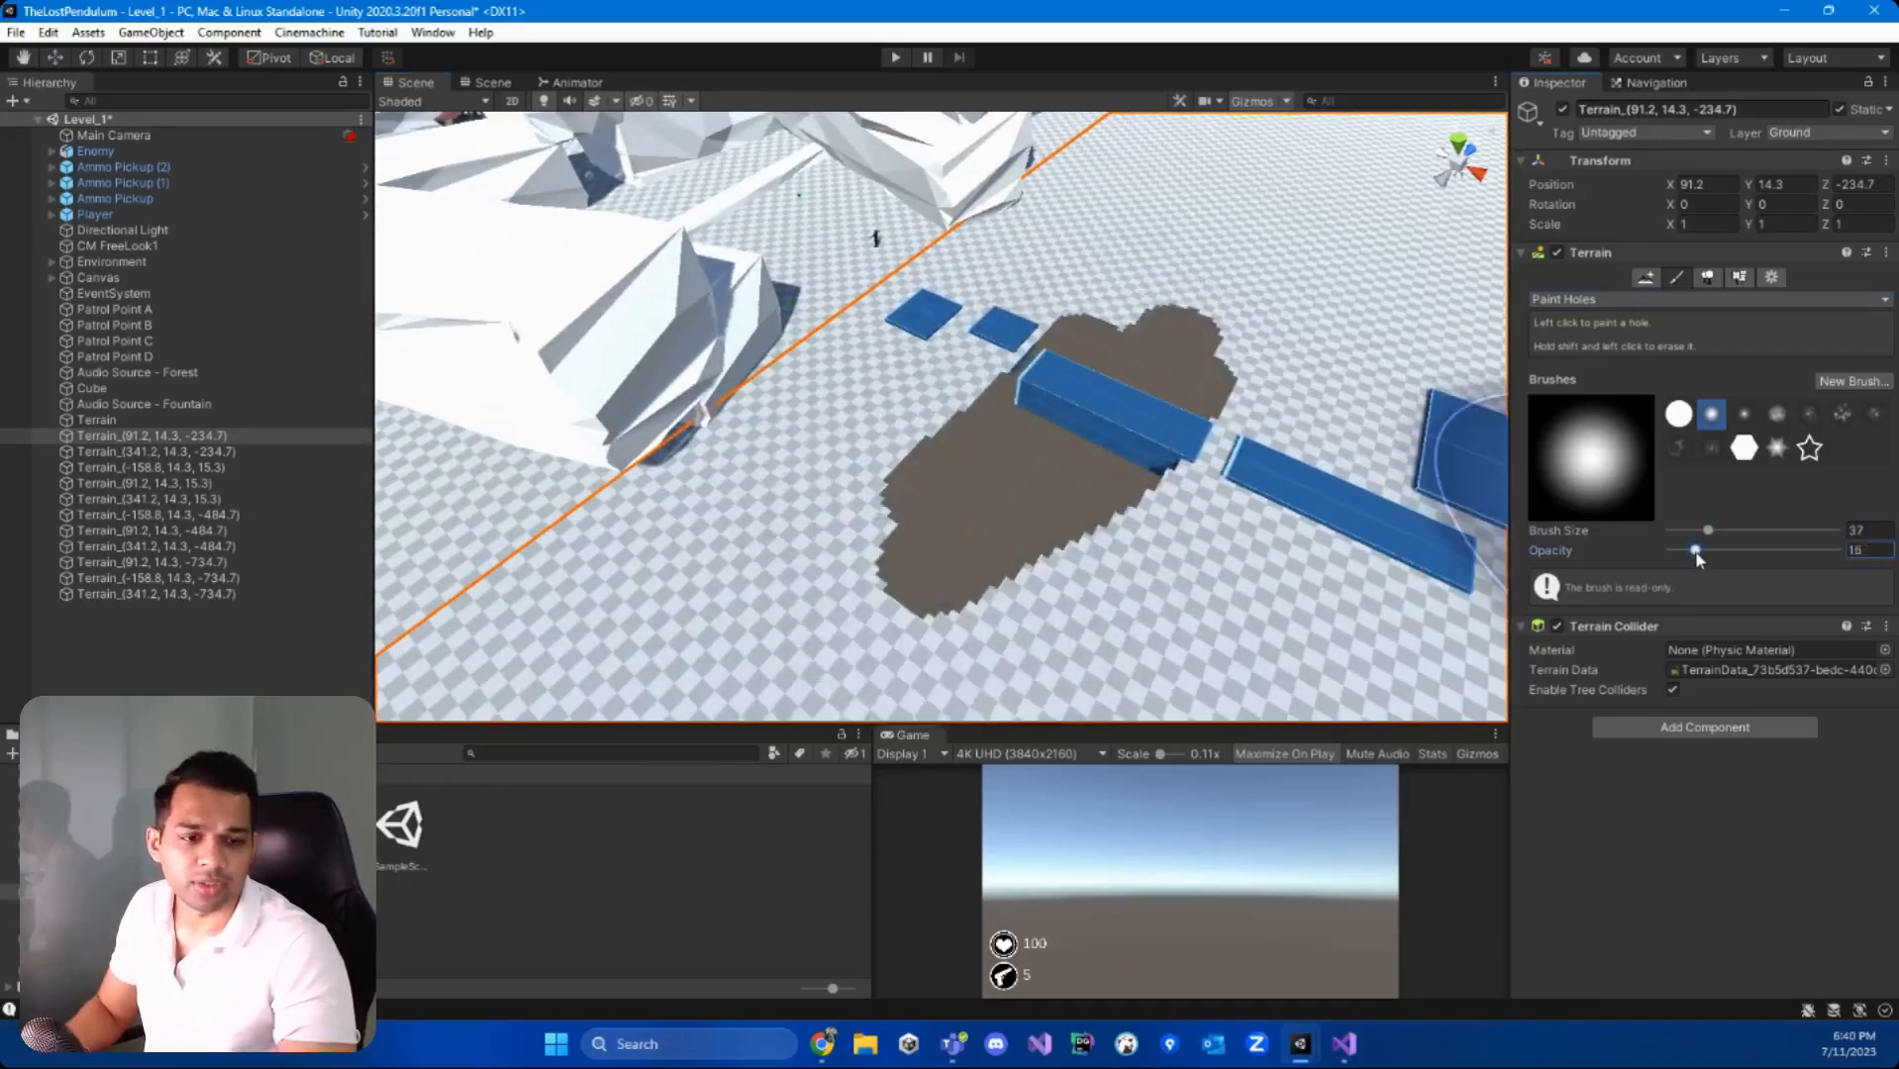
left_click_drag(1140, 413, 1178, 522)
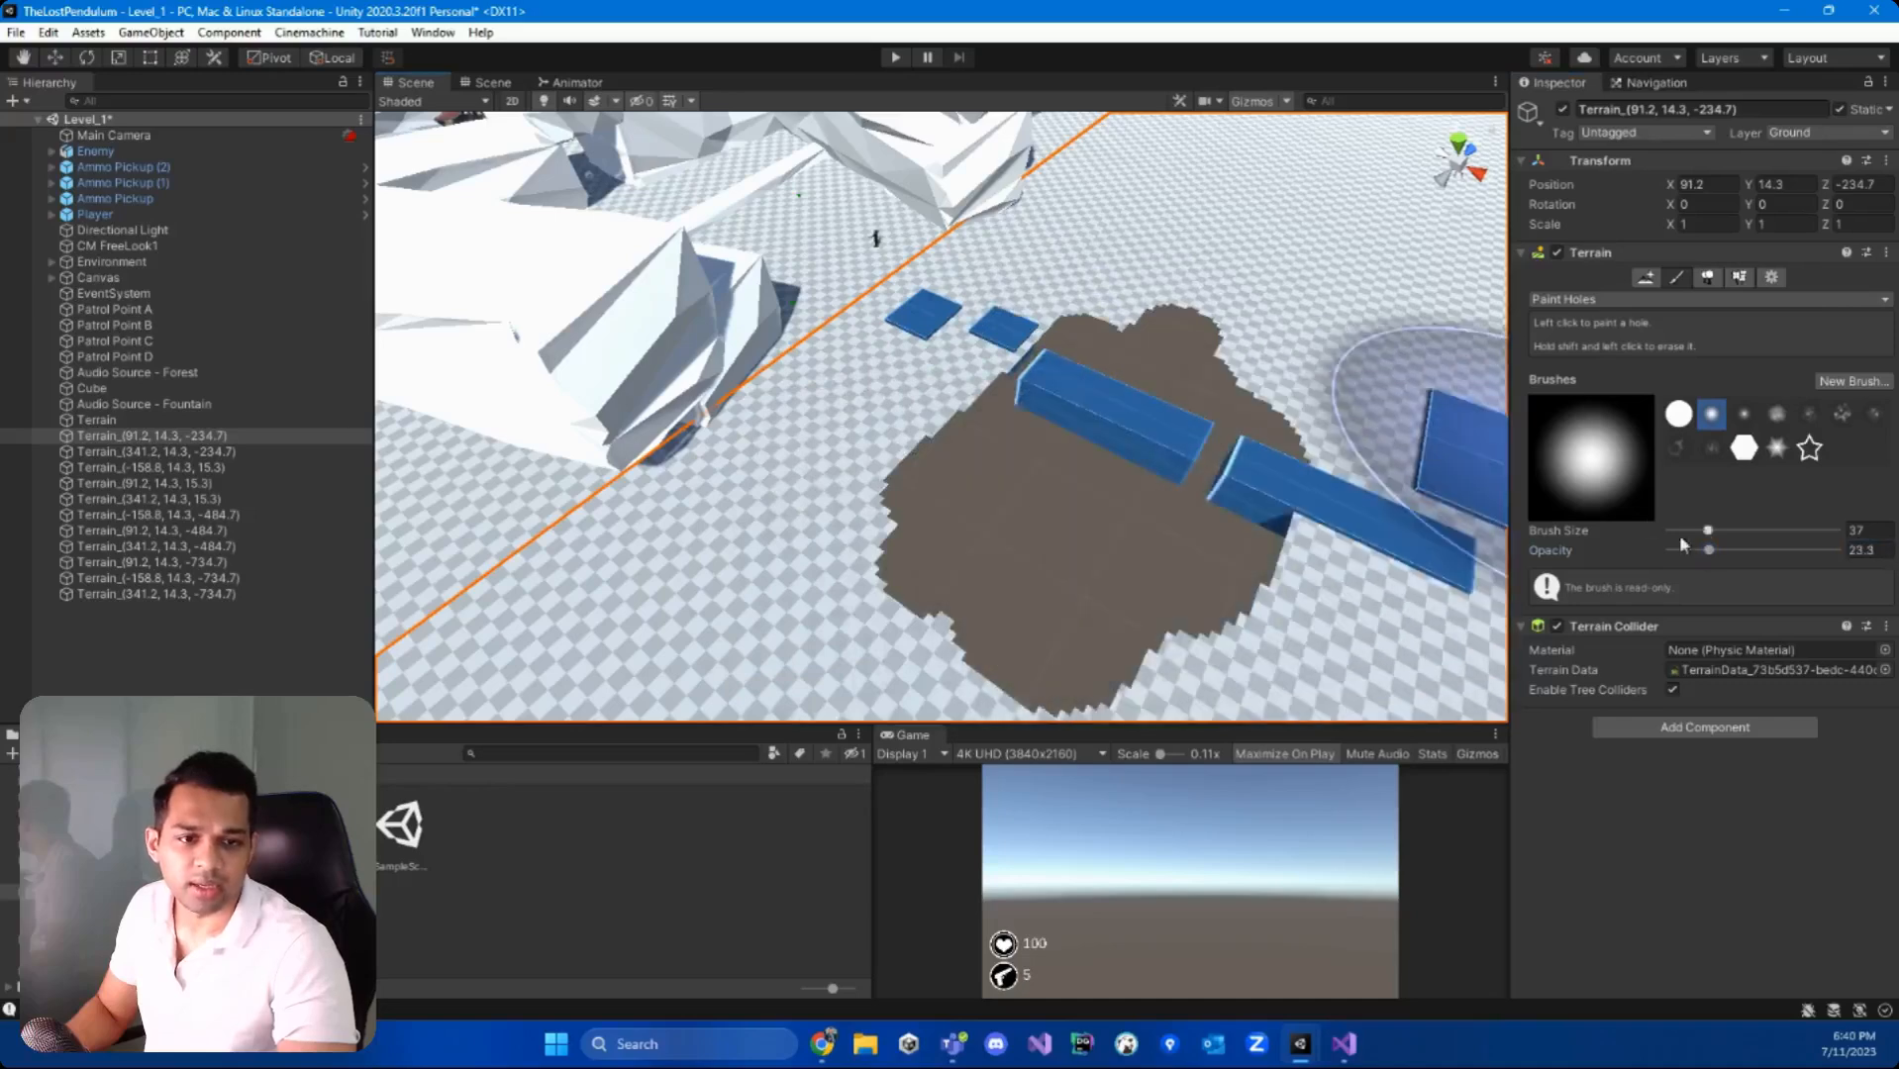
Step: Using the solid round brush at size 14 and opacity 11.9, extend the hole around the entire blue walkway up to the rock enclosures
left_click_drag(1708, 530, 1722, 535)
left_click(1678, 416)
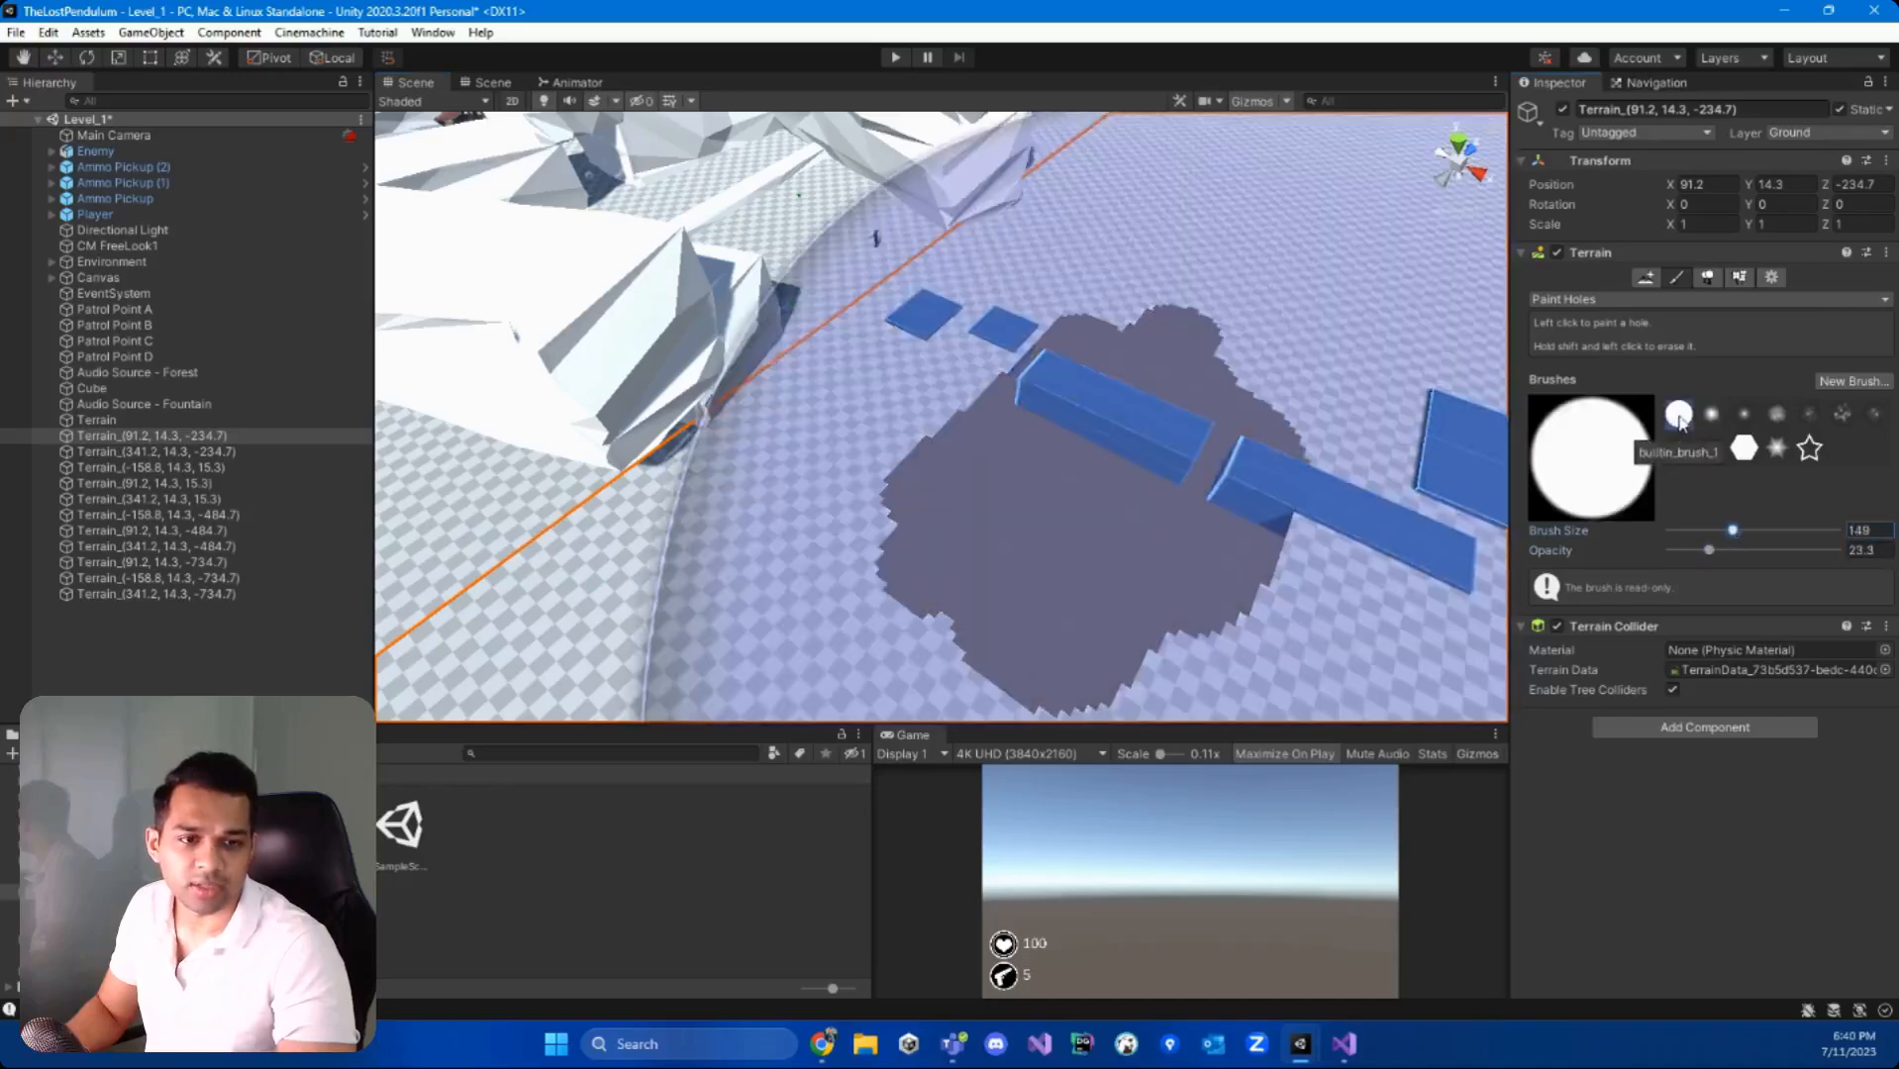
mouse_move(1687, 558)
left_mouse_down()
mouse_move(1721, 531)
mouse_move(1699, 533)
left_mouse_up()
mouse_move(1137, 255)
left_mouse_down()
mouse_move(1139, 292)
mouse_move(911, 432)
mouse_move(980, 348)
mouse_move(920, 376)
mouse_move(918, 350)
mouse_move(693, 524)
mouse_move(983, 506)
mouse_move(963, 496)
mouse_move(984, 345)
mouse_move(1028, 259)
mouse_move(1108, 176)
mouse_move(1241, 235)
left_mouse_up()
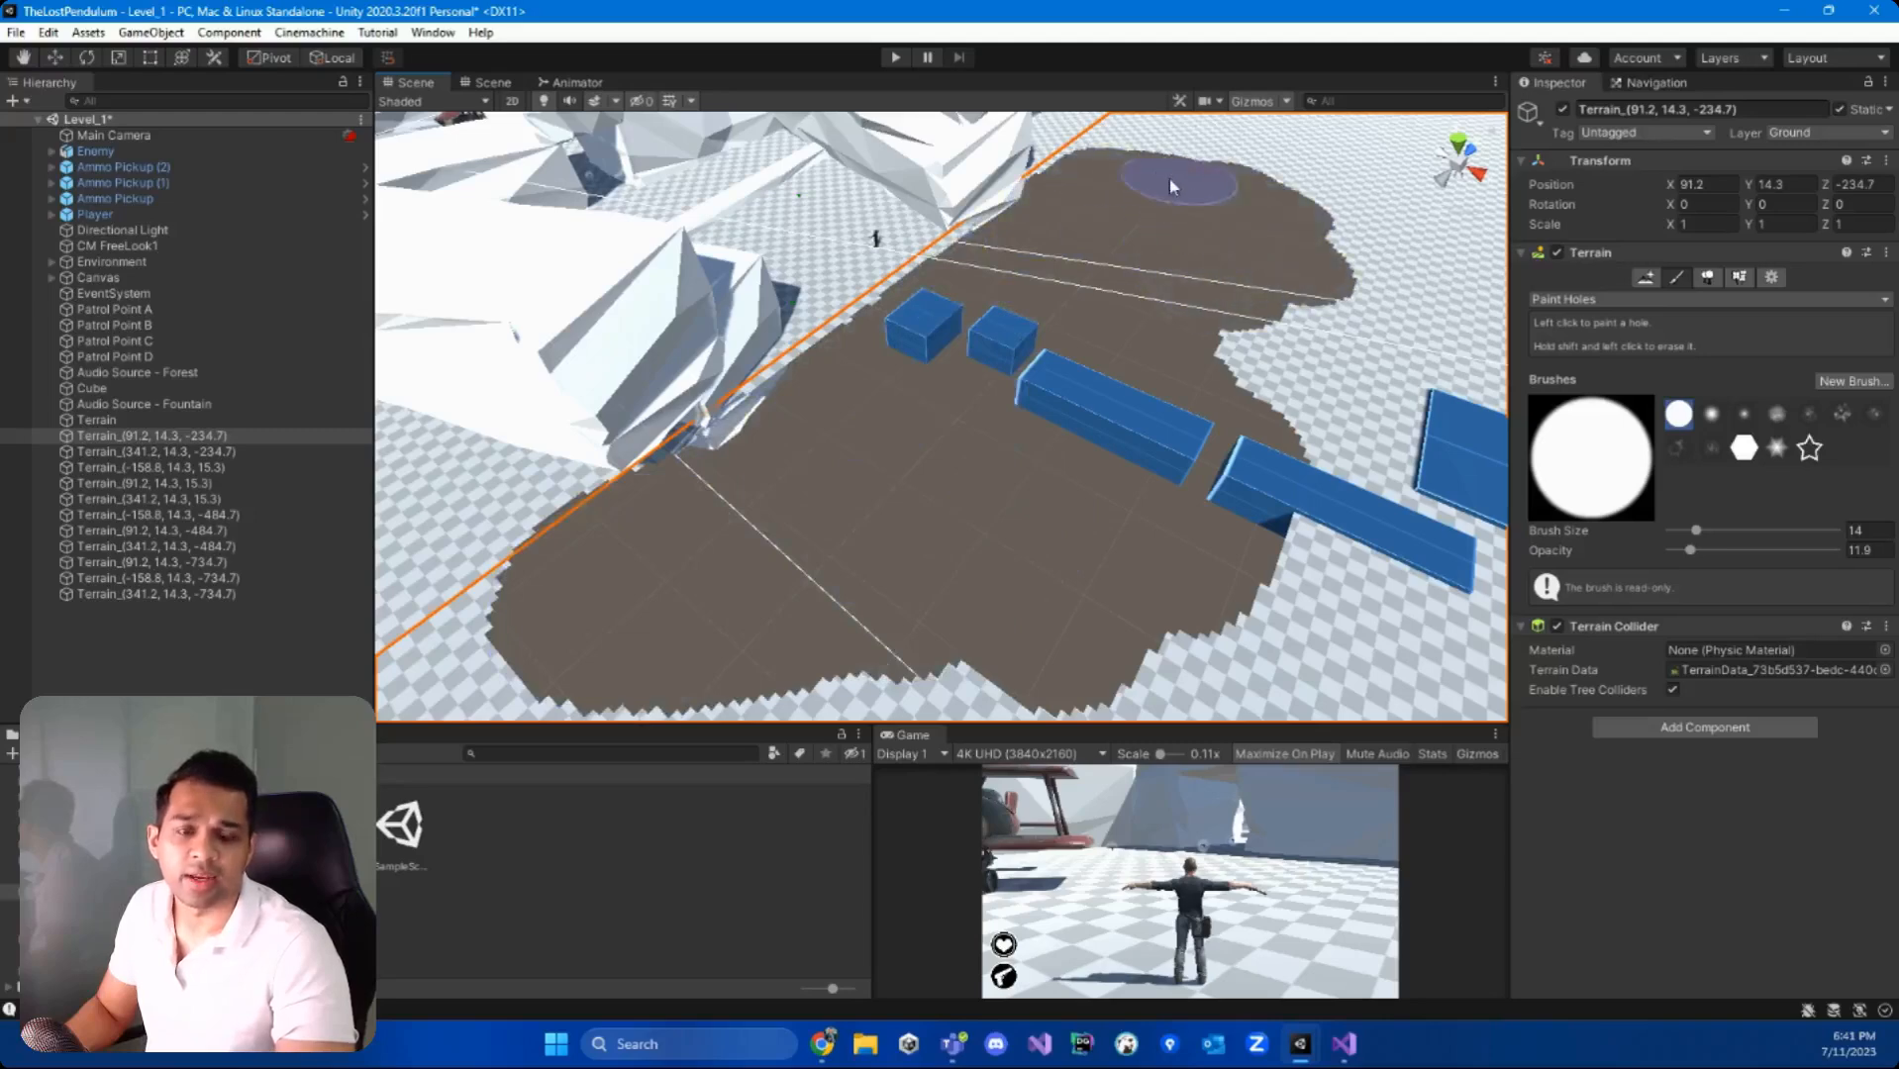
right_click_drag(1042, 358, 1066, 315)
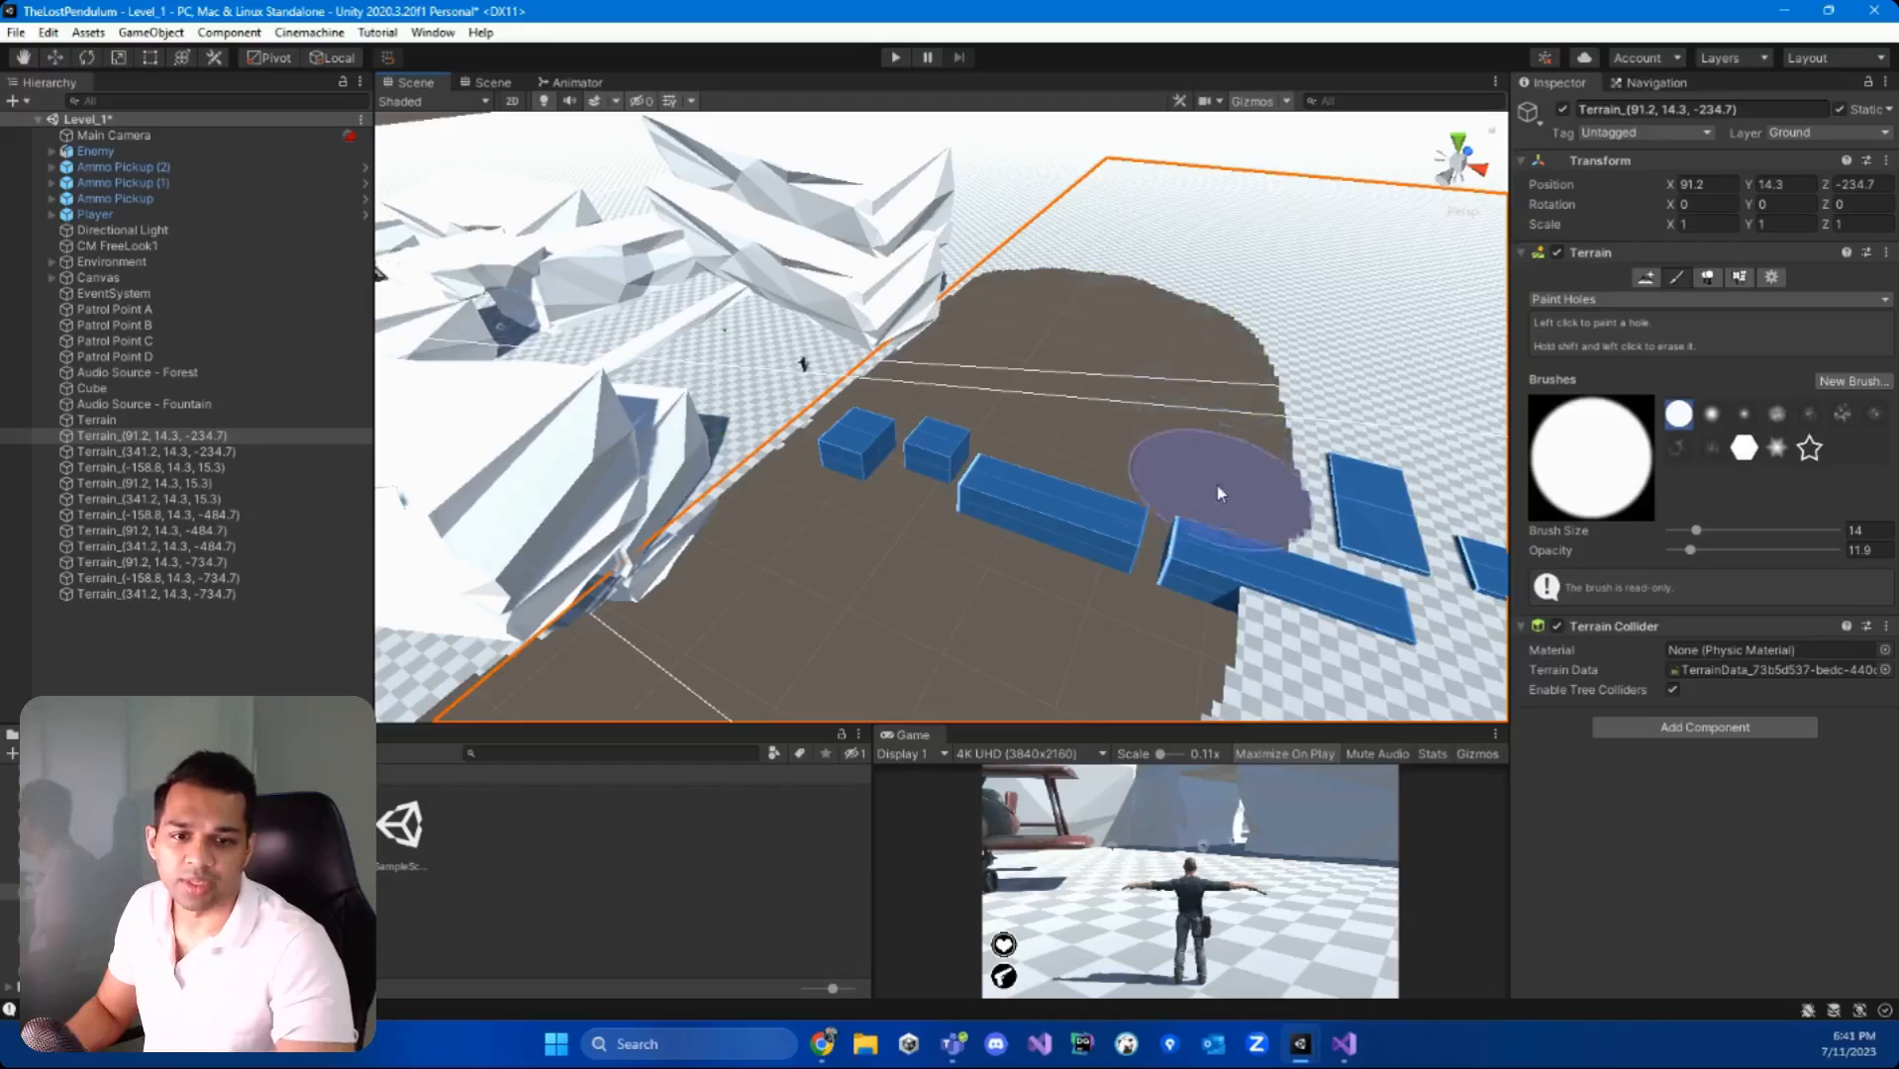
right_click_drag(1217, 486, 995, 466)
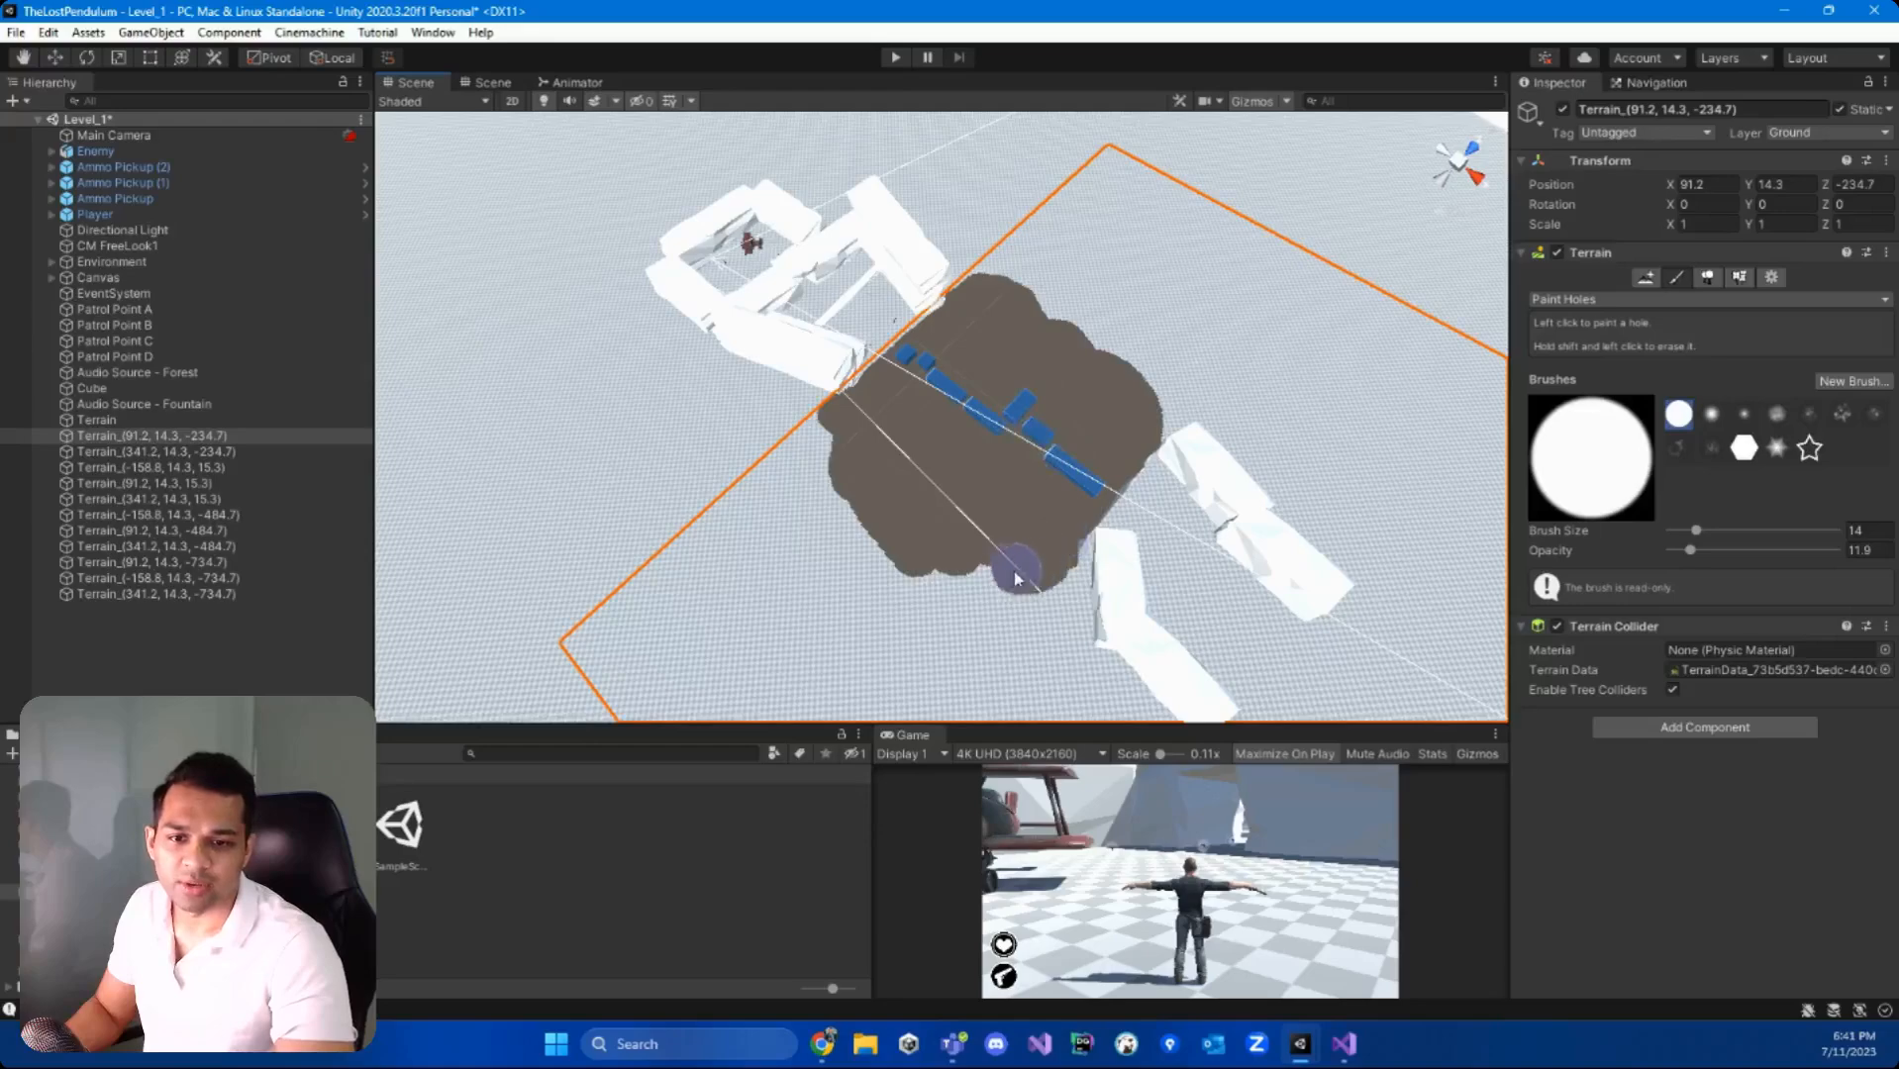
mouse_move(912, 477)
right_mouse_down()
mouse_move(907, 449)
mouse_move(886, 449)
mouse_move(945, 453)
mouse_move(1117, 347)
mouse_move(1581, 249)
mouse_move(1668, 207)
mouse_move(1521, 350)
mouse_move(1515, 445)
mouse_move(1574, 257)
mouse_move(826, 420)
right_mouse_up()
key("w")
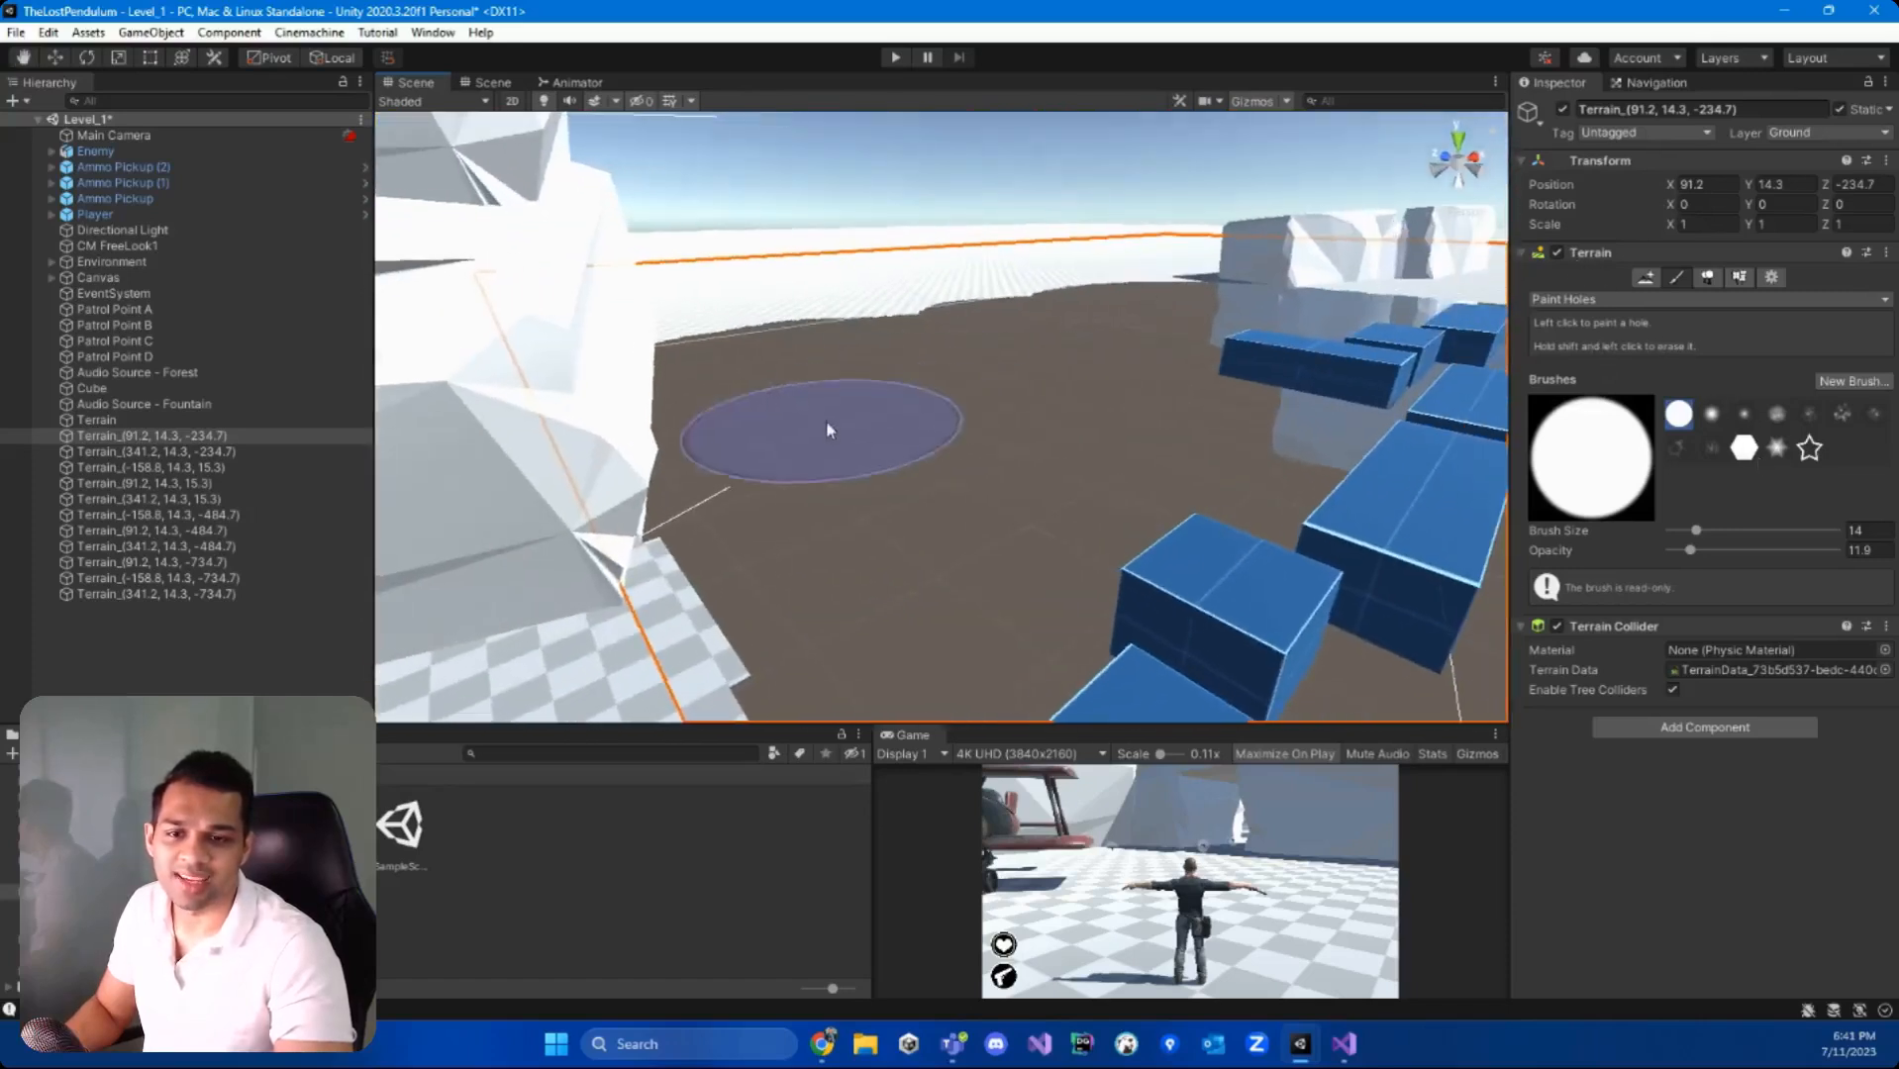
mouse_move(834, 562)
right_mouse_down()
mouse_move(1394, 406)
mouse_move(1348, 425)
right_mouse_up()
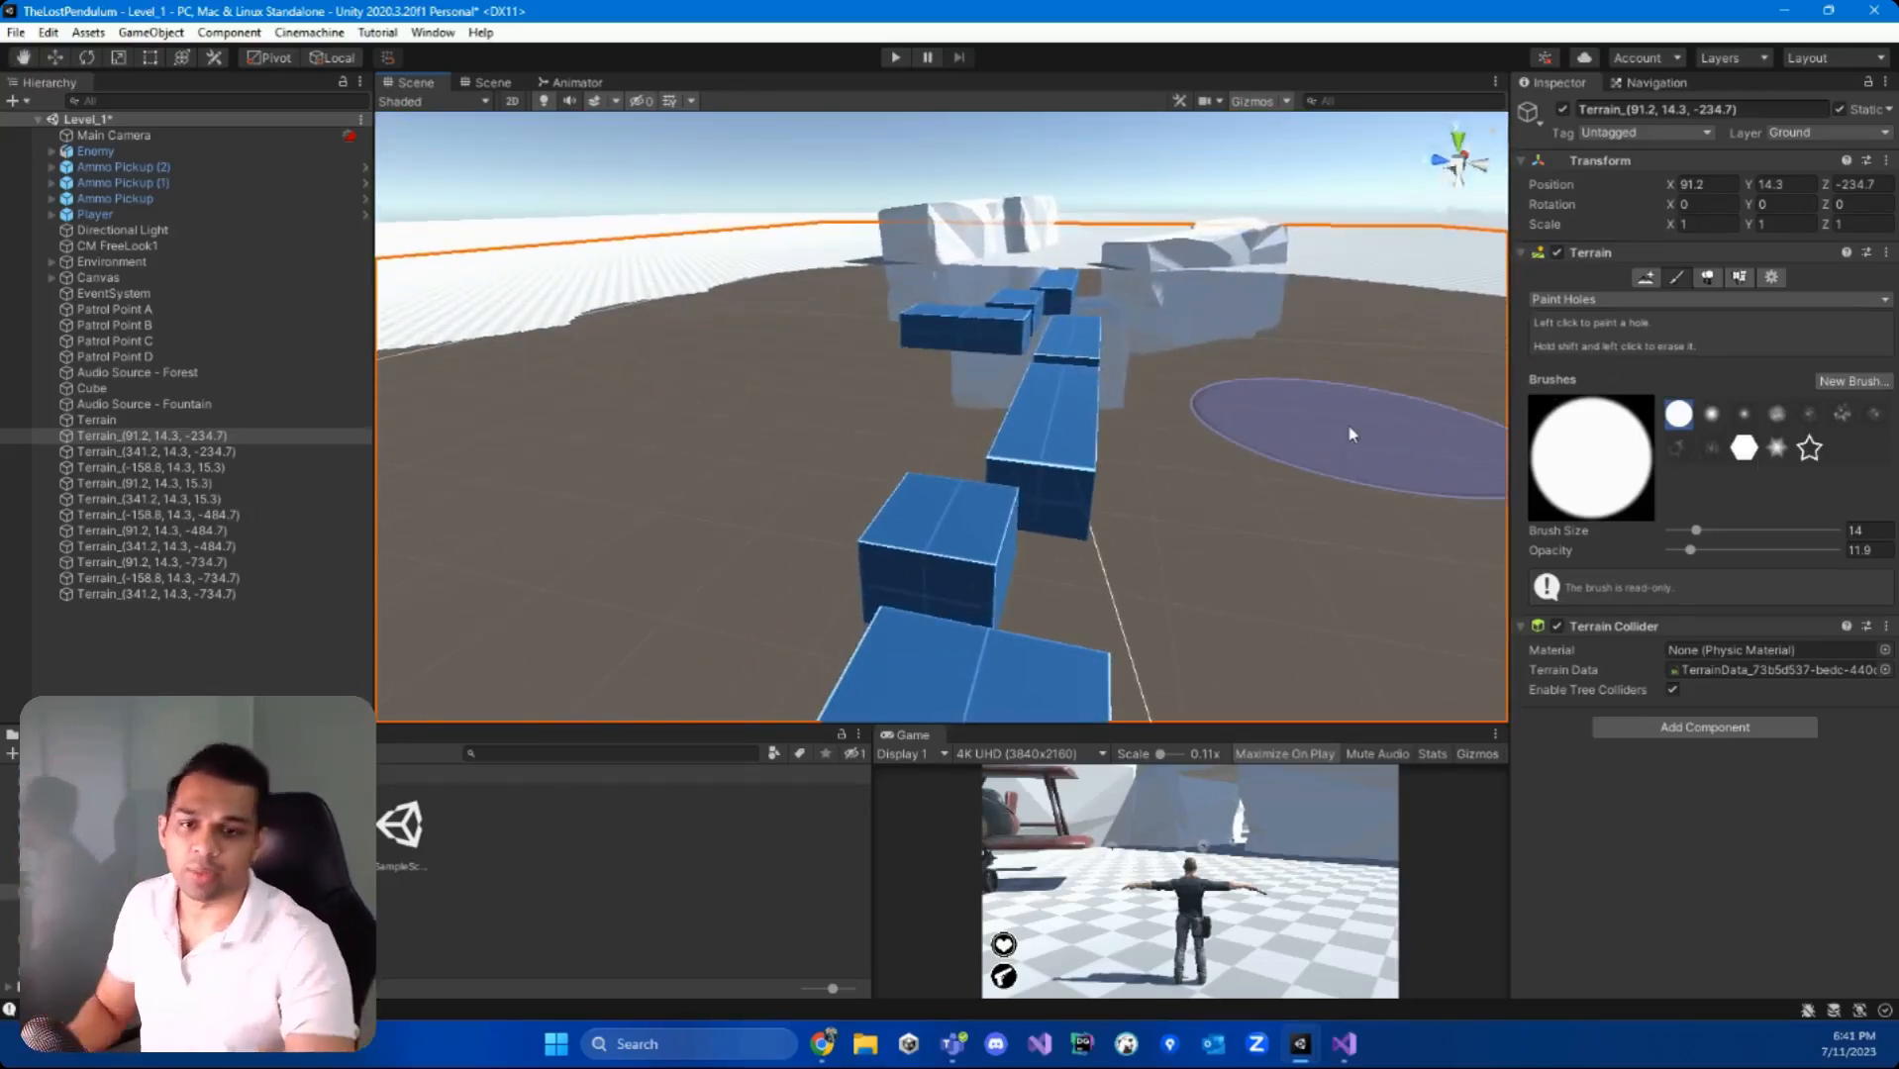
right_click_drag(1351, 433, 964, 435)
key("s")
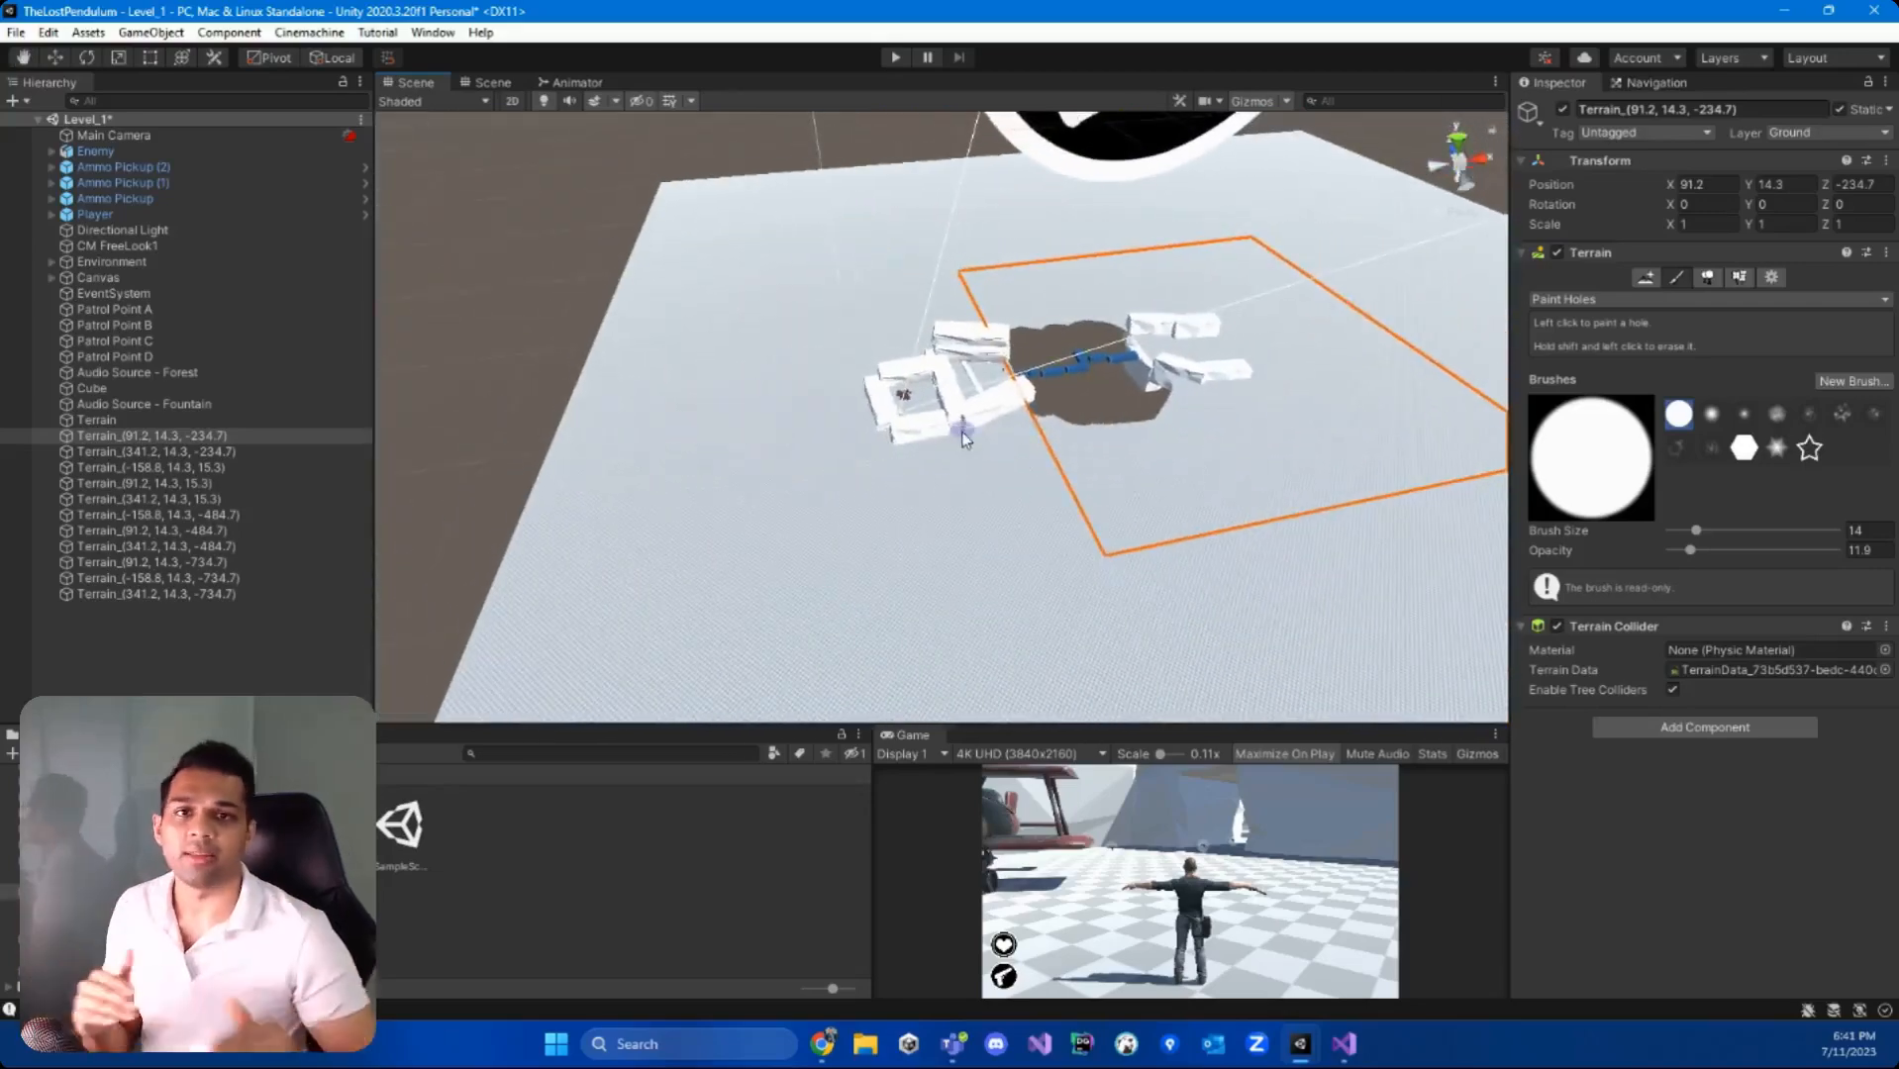
Step: Switch the terrain tile to Raise or Lower Terrain with the soft round brush at size 230 and opacity 13.1
left_click(1715, 300)
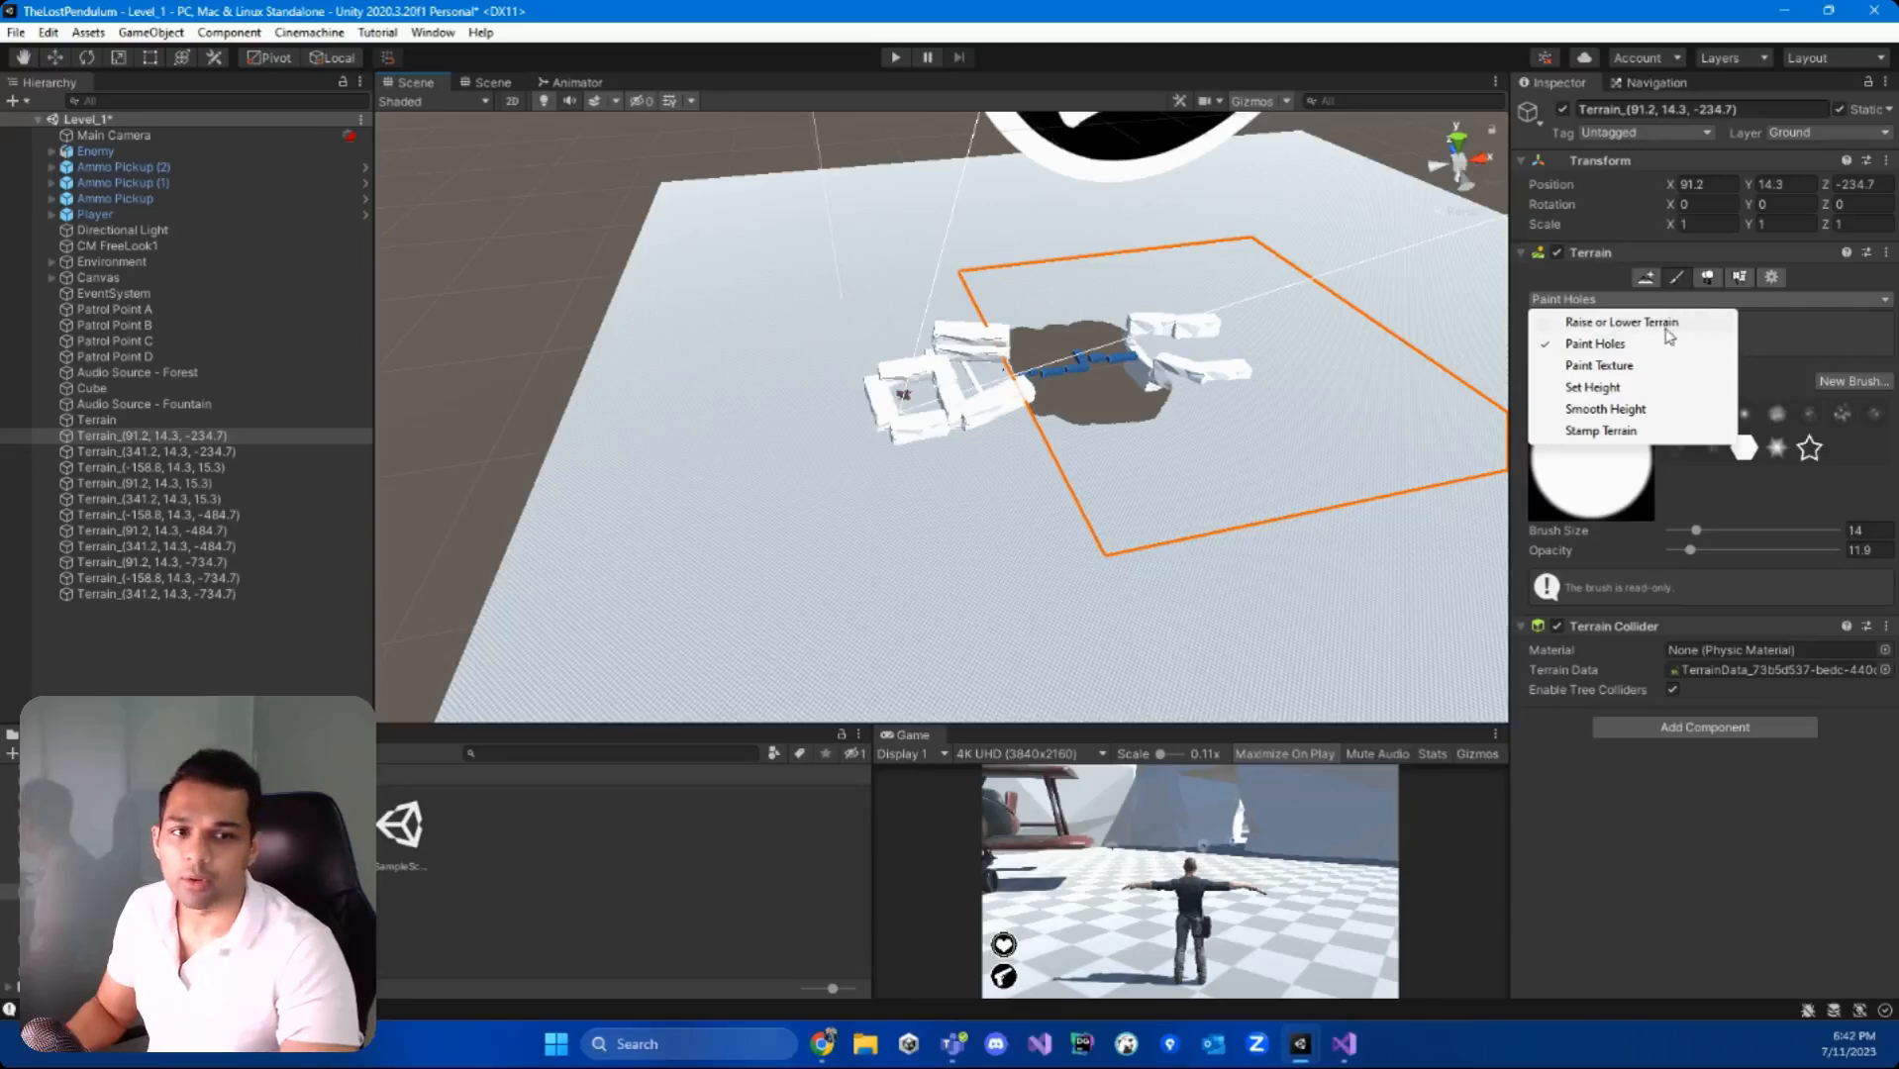
left_click(1623, 322)
right_click_drag(1048, 412, 1383, 231)
key("w")
key("s")
right_click_drag(1111, 402, 1262, 375)
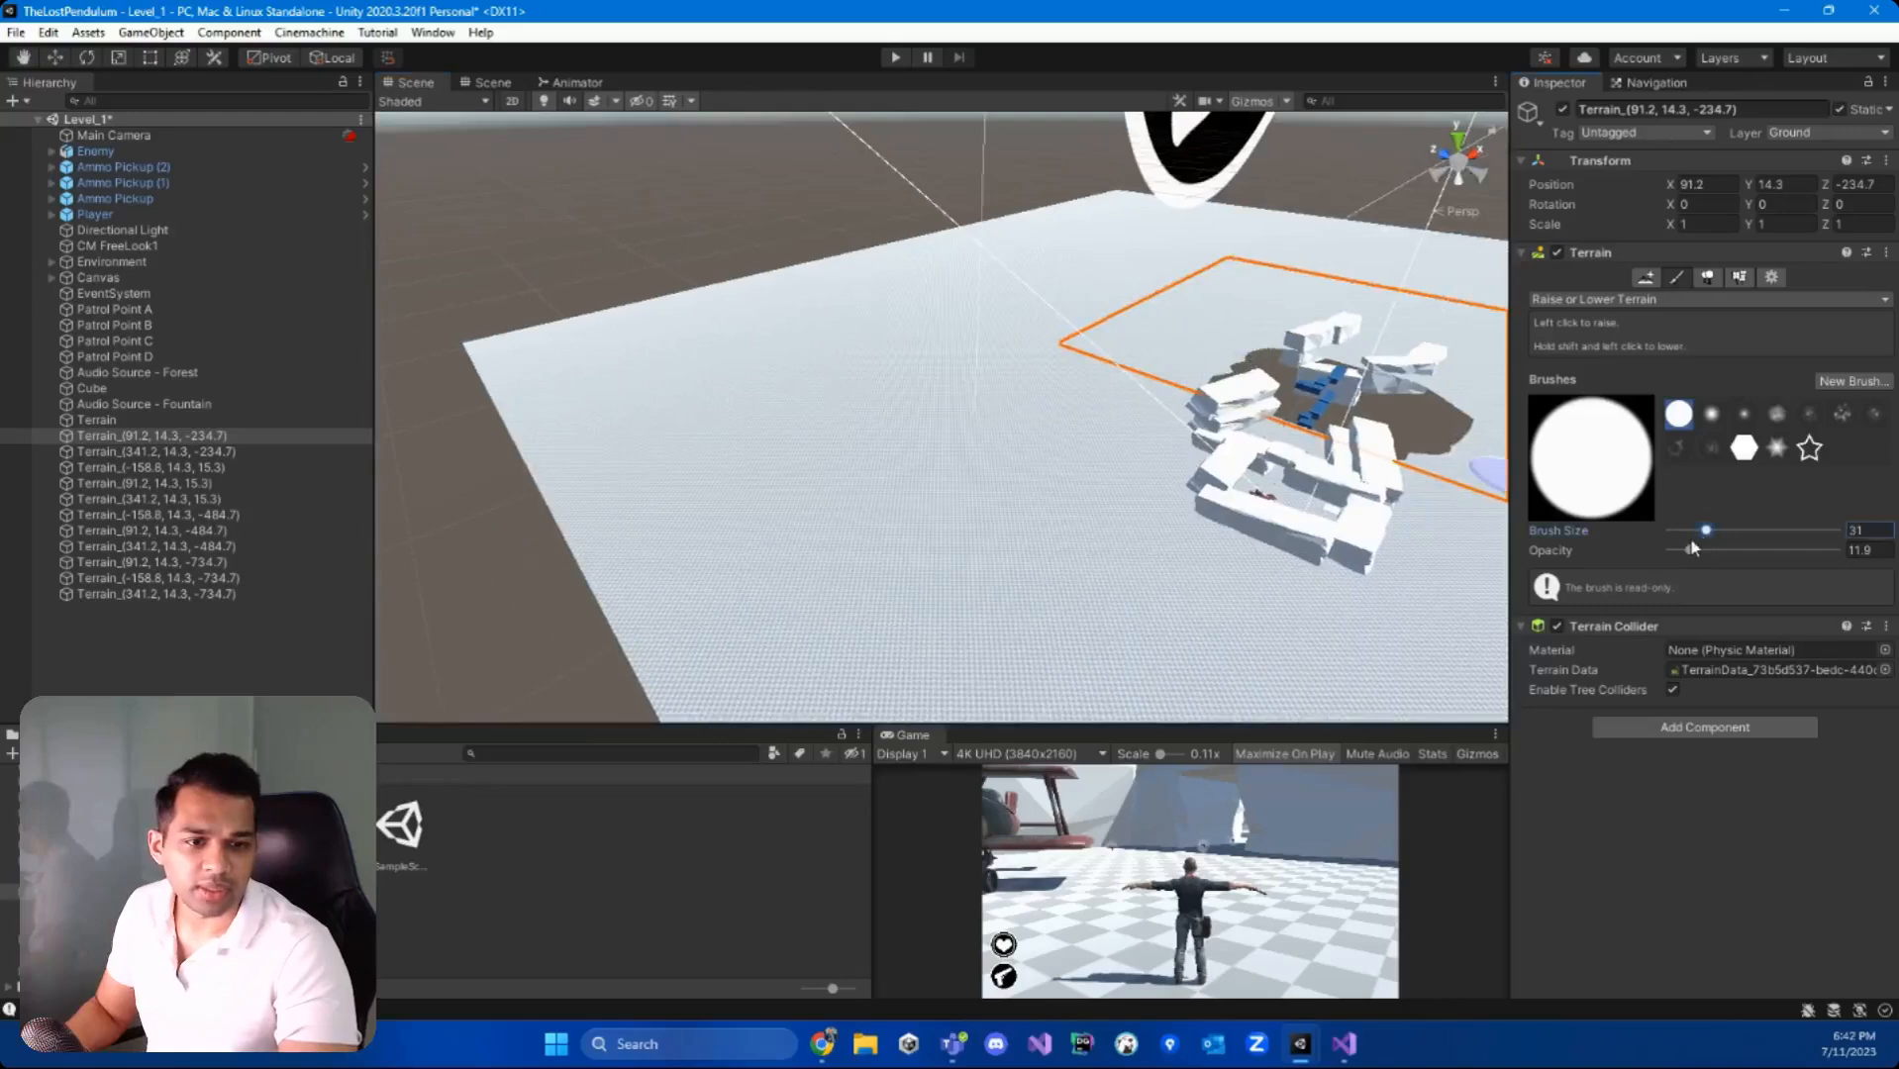
left_click(1712, 417)
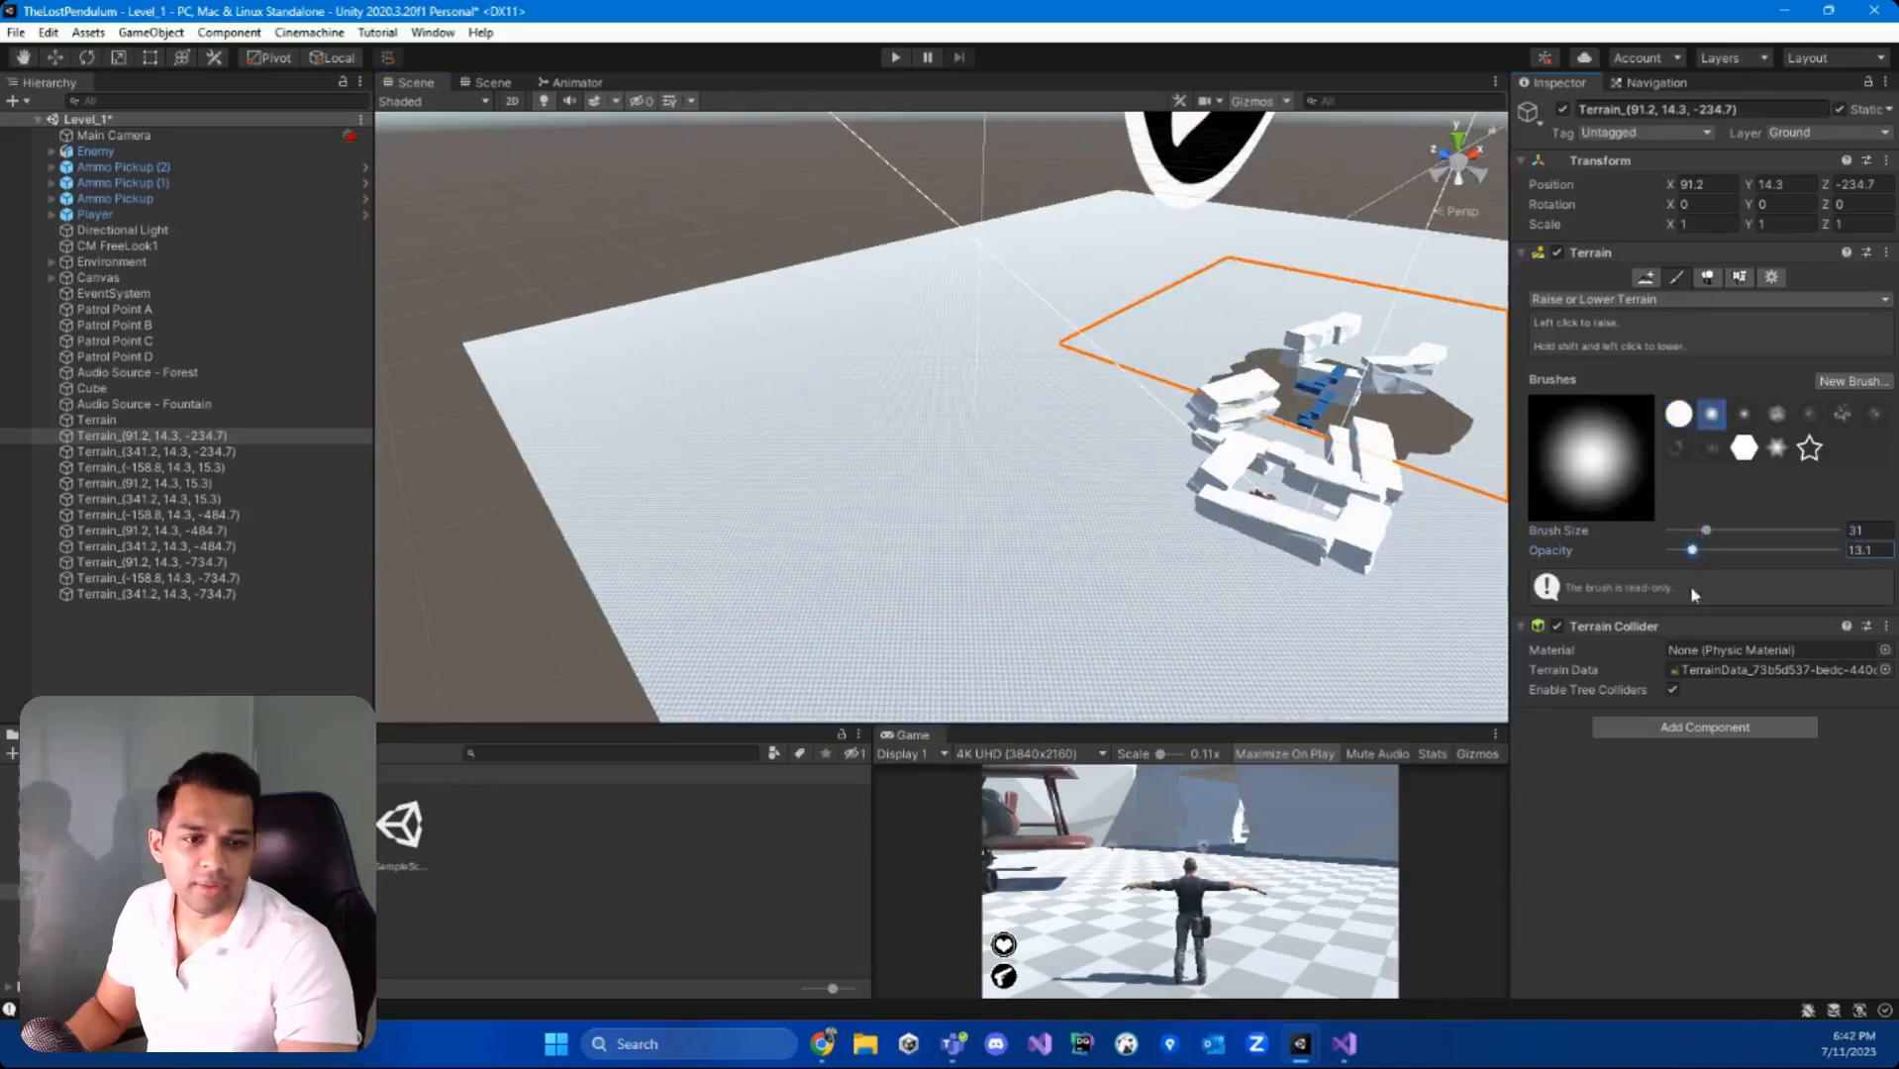
left_click_drag(1745, 531, 1747, 531)
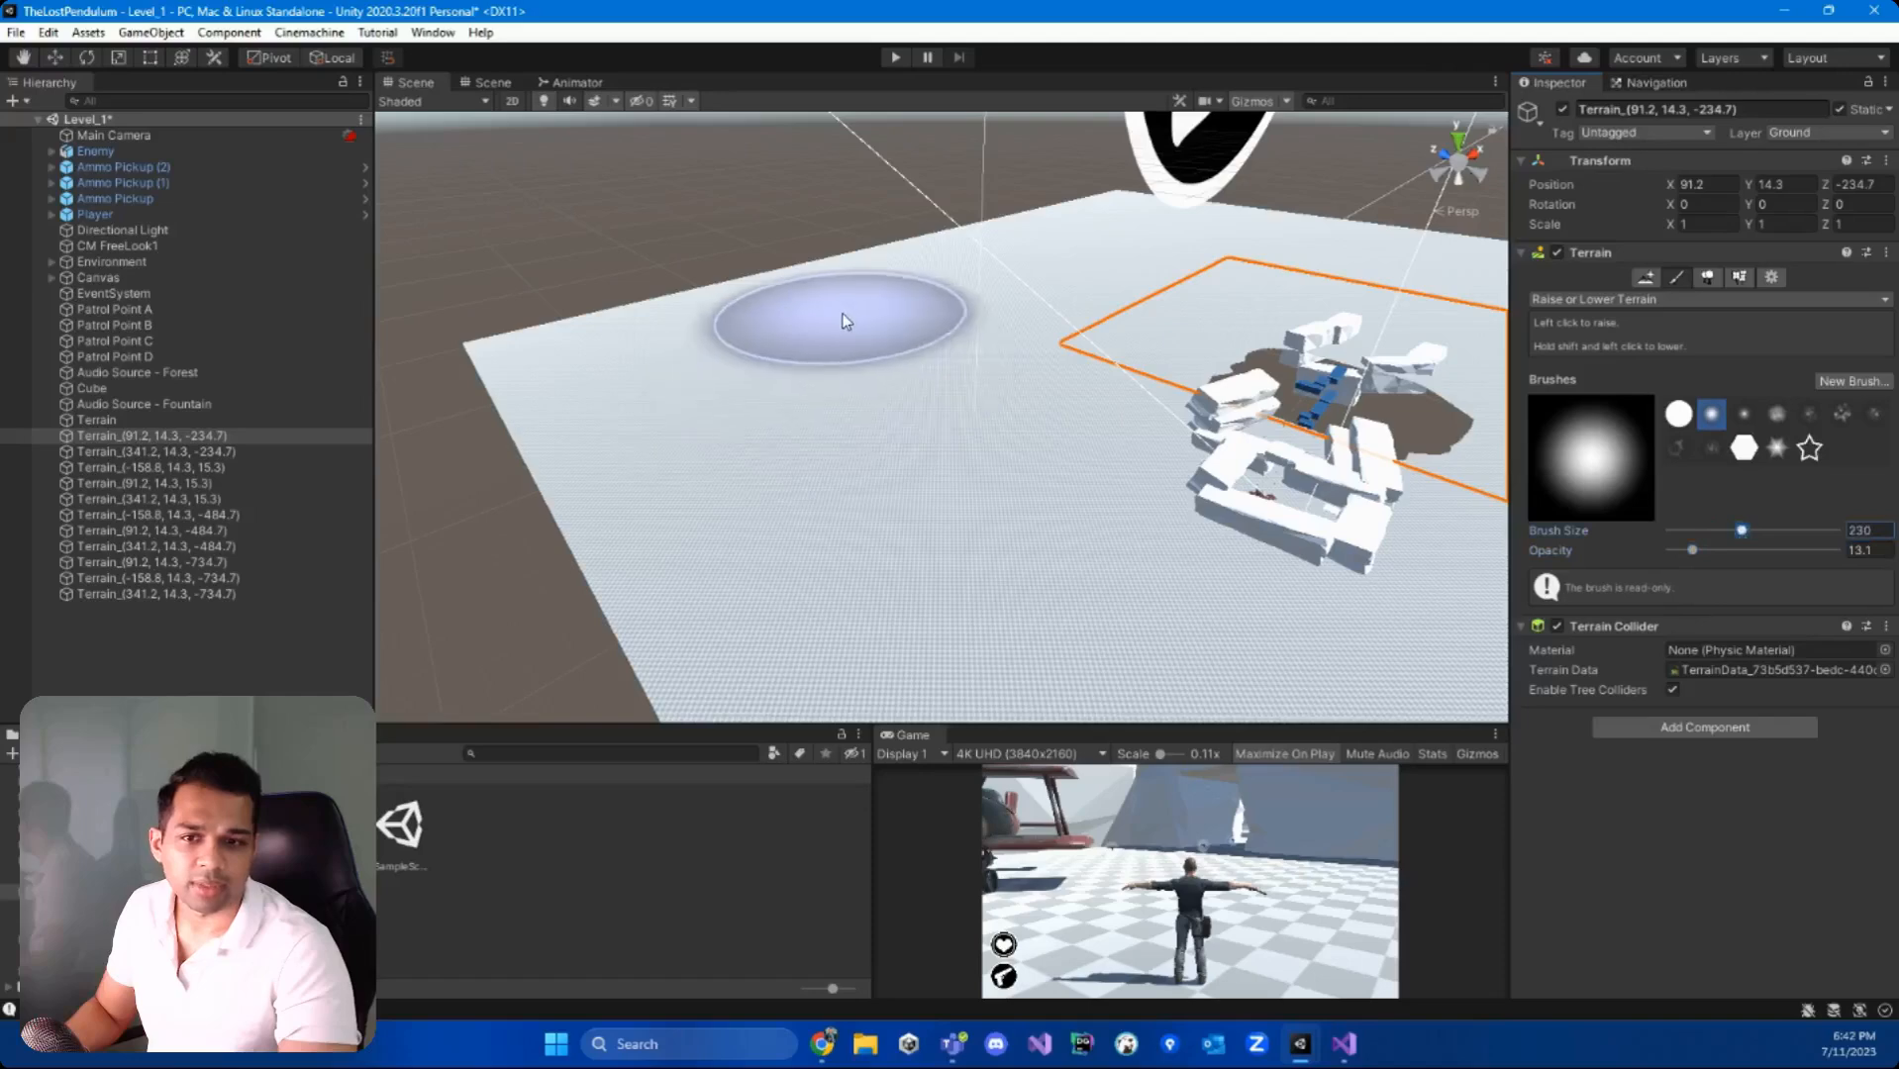
Step: Raise broad hills along the terrain's outer edges on the side of the first rock enclosure
mouse_move(841, 316)
left_mouse_down()
mouse_move(772, 331)
mouse_move(733, 371)
mouse_move(869, 297)
mouse_move(1004, 252)
mouse_move(932, 305)
mouse_move(1058, 259)
left_mouse_up()
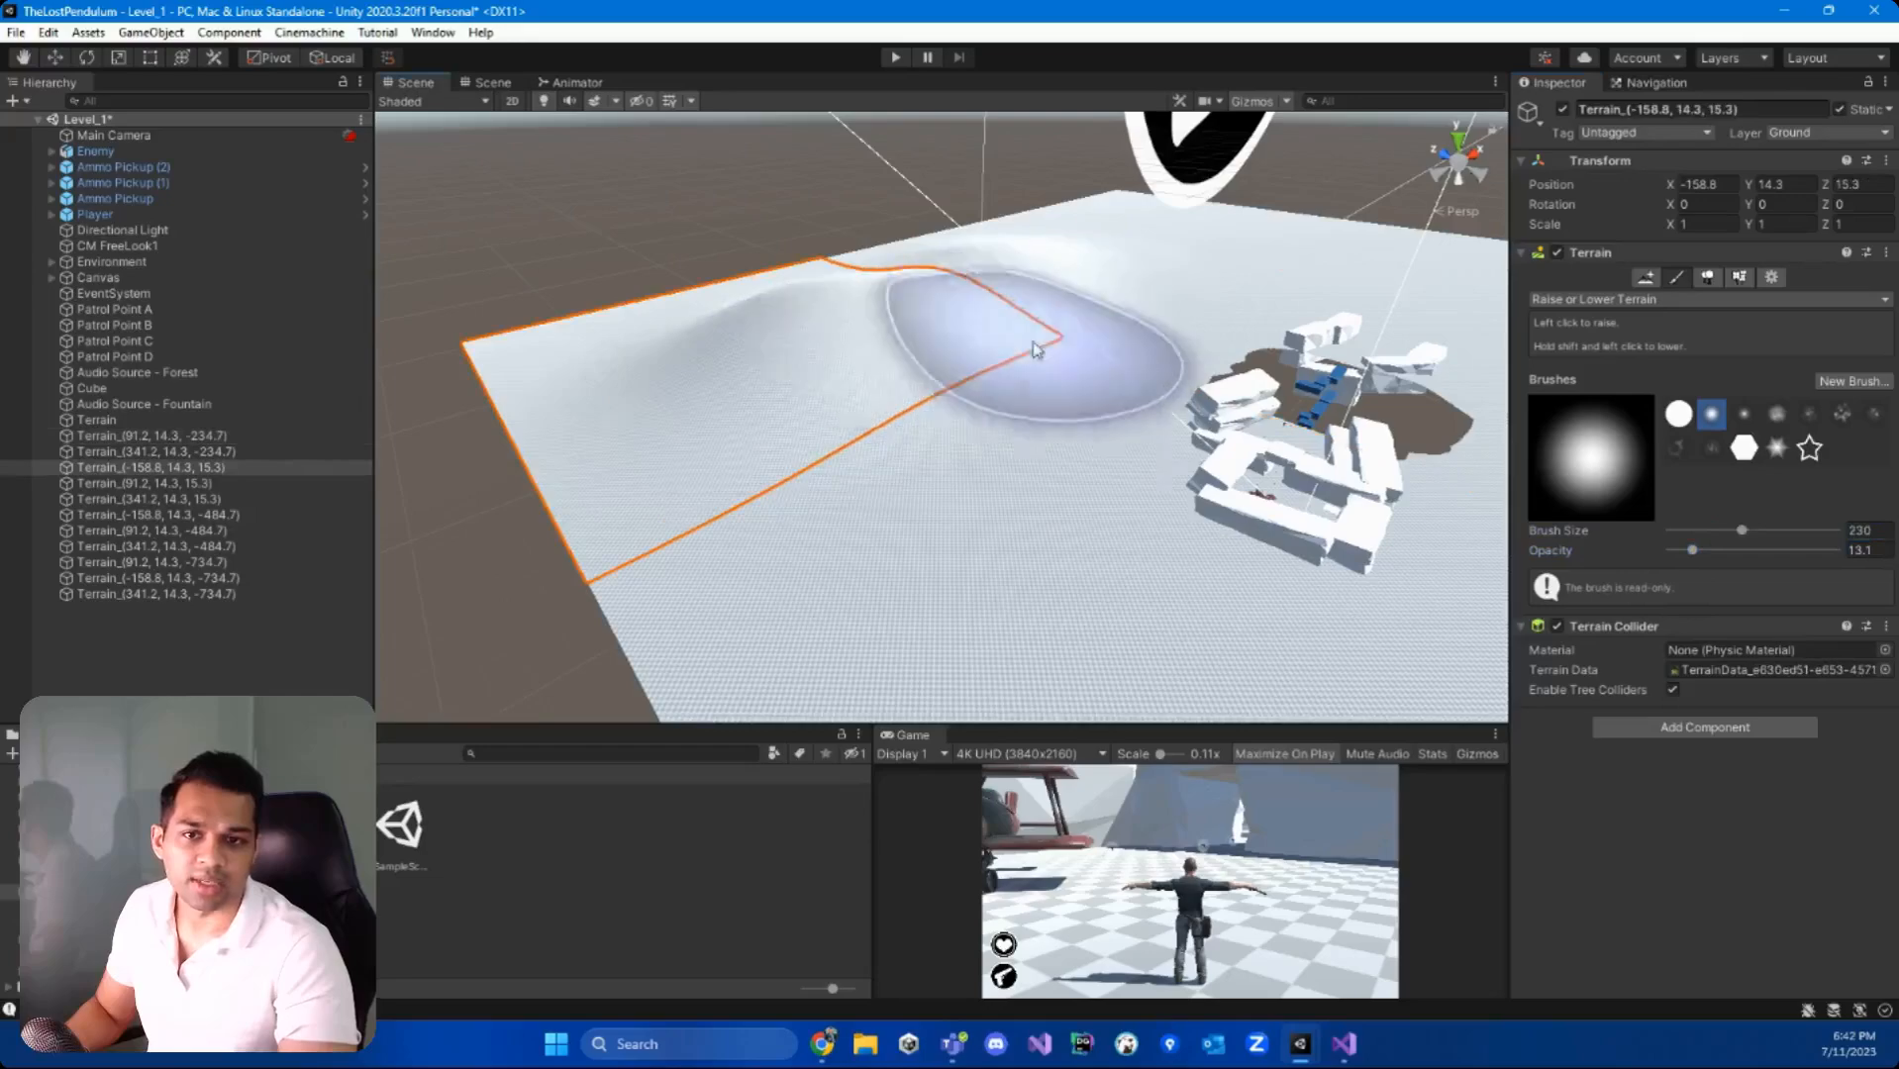
mouse_move(1033, 352)
right_mouse_down()
mouse_move(1229, 373)
mouse_move(966, 327)
mouse_move(780, 340)
mouse_move(759, 385)
mouse_move(860, 414)
right_mouse_up()
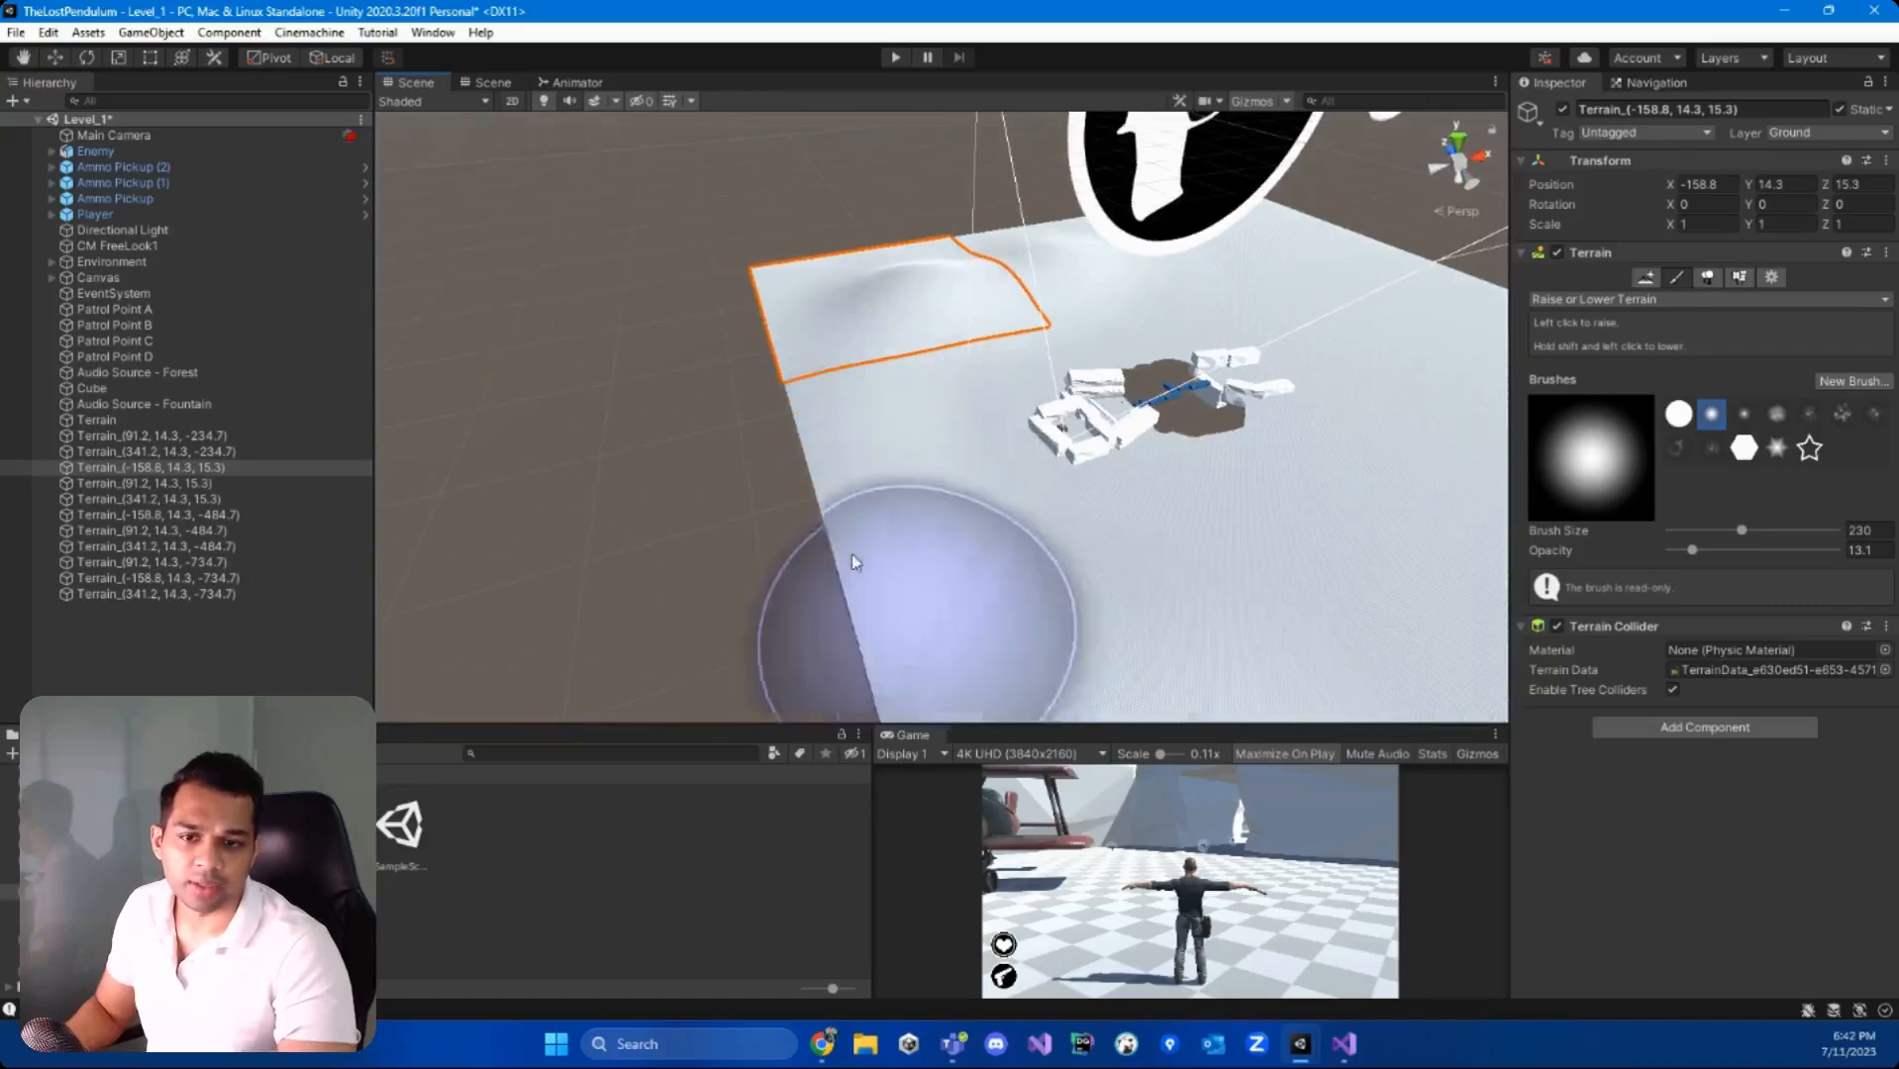
left_click(1206, 645)
mouse_move(1219, 645)
right_mouse_down()
mouse_move(1365, 637)
mouse_move(1399, 658)
mouse_move(760, 337)
right_mouse_up()
left_click(760, 337)
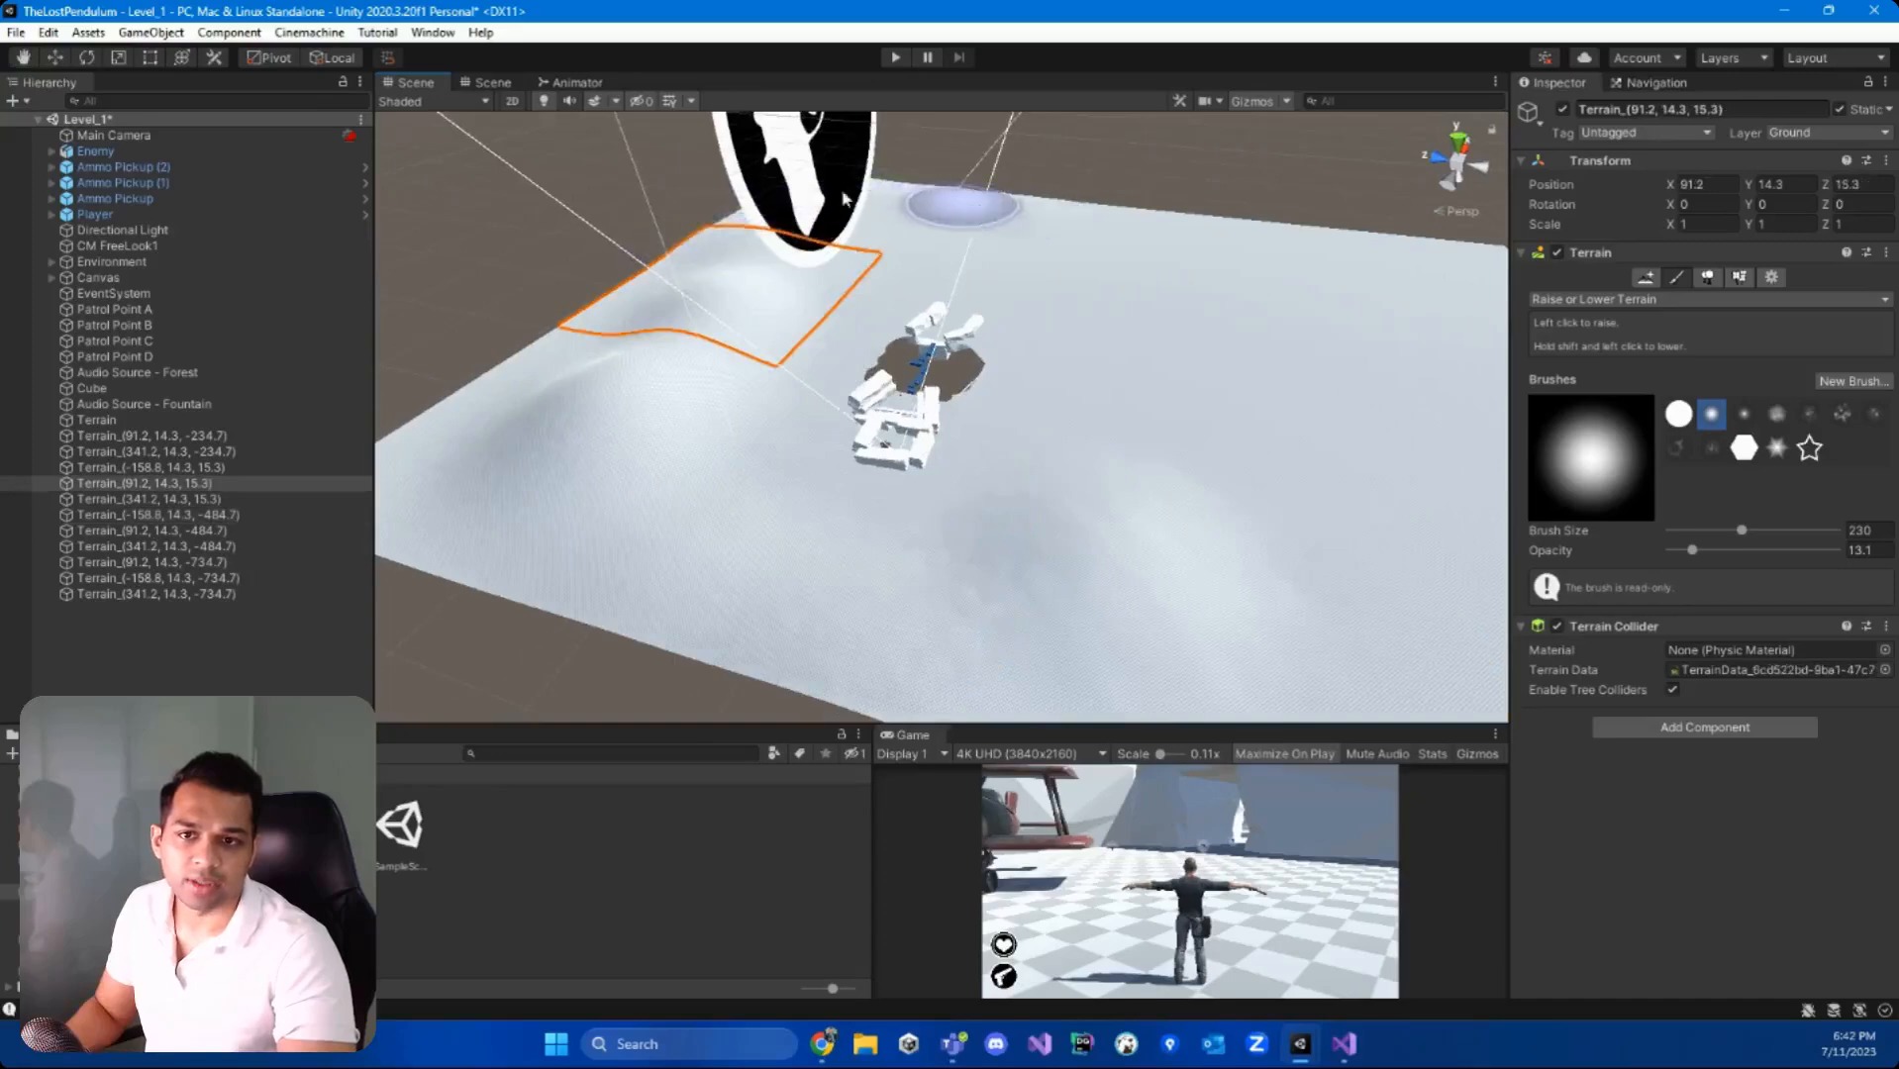
Step: Set the brush opacity to 20.9 and raise hills along the terrain's far edge beyond the blue walkway
left_click(990, 218)
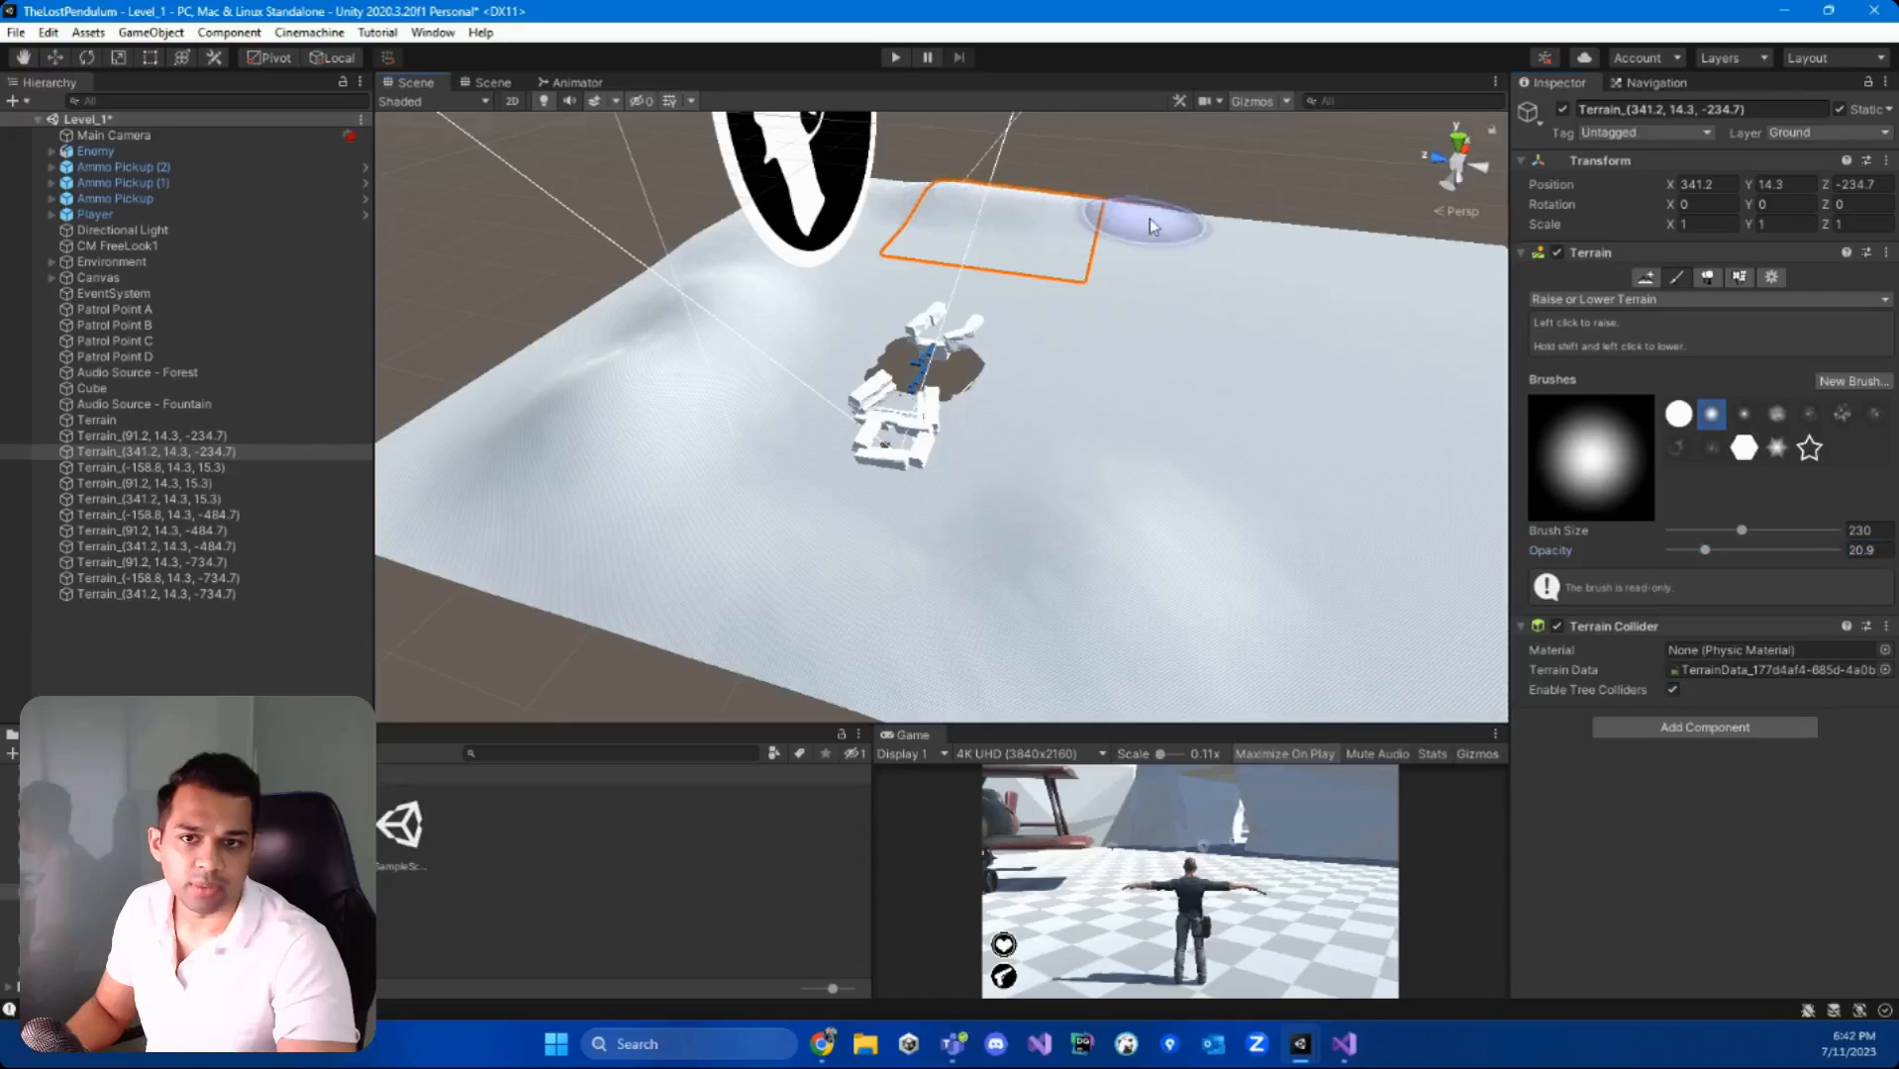
mouse_move(1011, 193)
left_mouse_down()
mouse_move(1295, 260)
mouse_move(1348, 247)
left_mouse_up()
mouse_move(1126, 263)
right_mouse_down()
mouse_move(1276, 280)
mouse_move(1255, 277)
right_mouse_up()
left_click(888, 225)
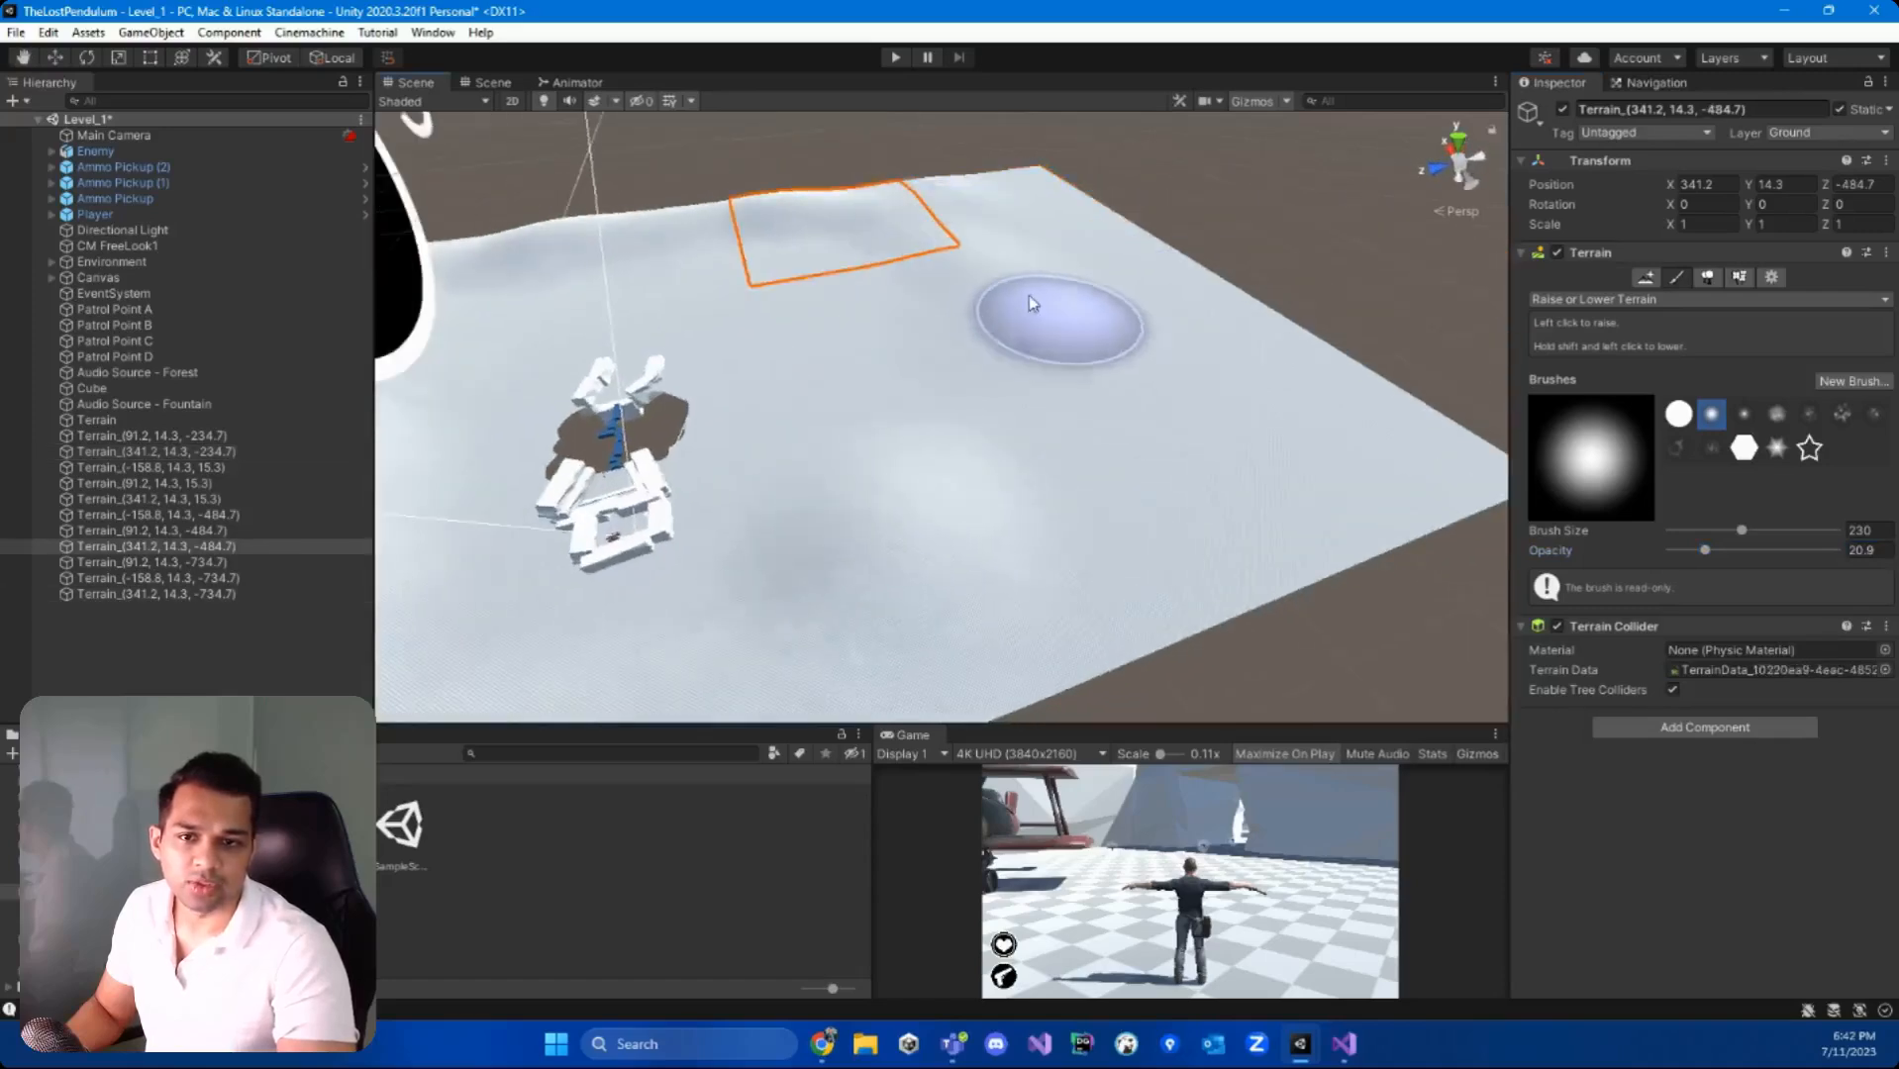
mouse_move(1027, 295)
left_mouse_down()
mouse_move(1113, 324)
mouse_move(1207, 425)
left_mouse_up()
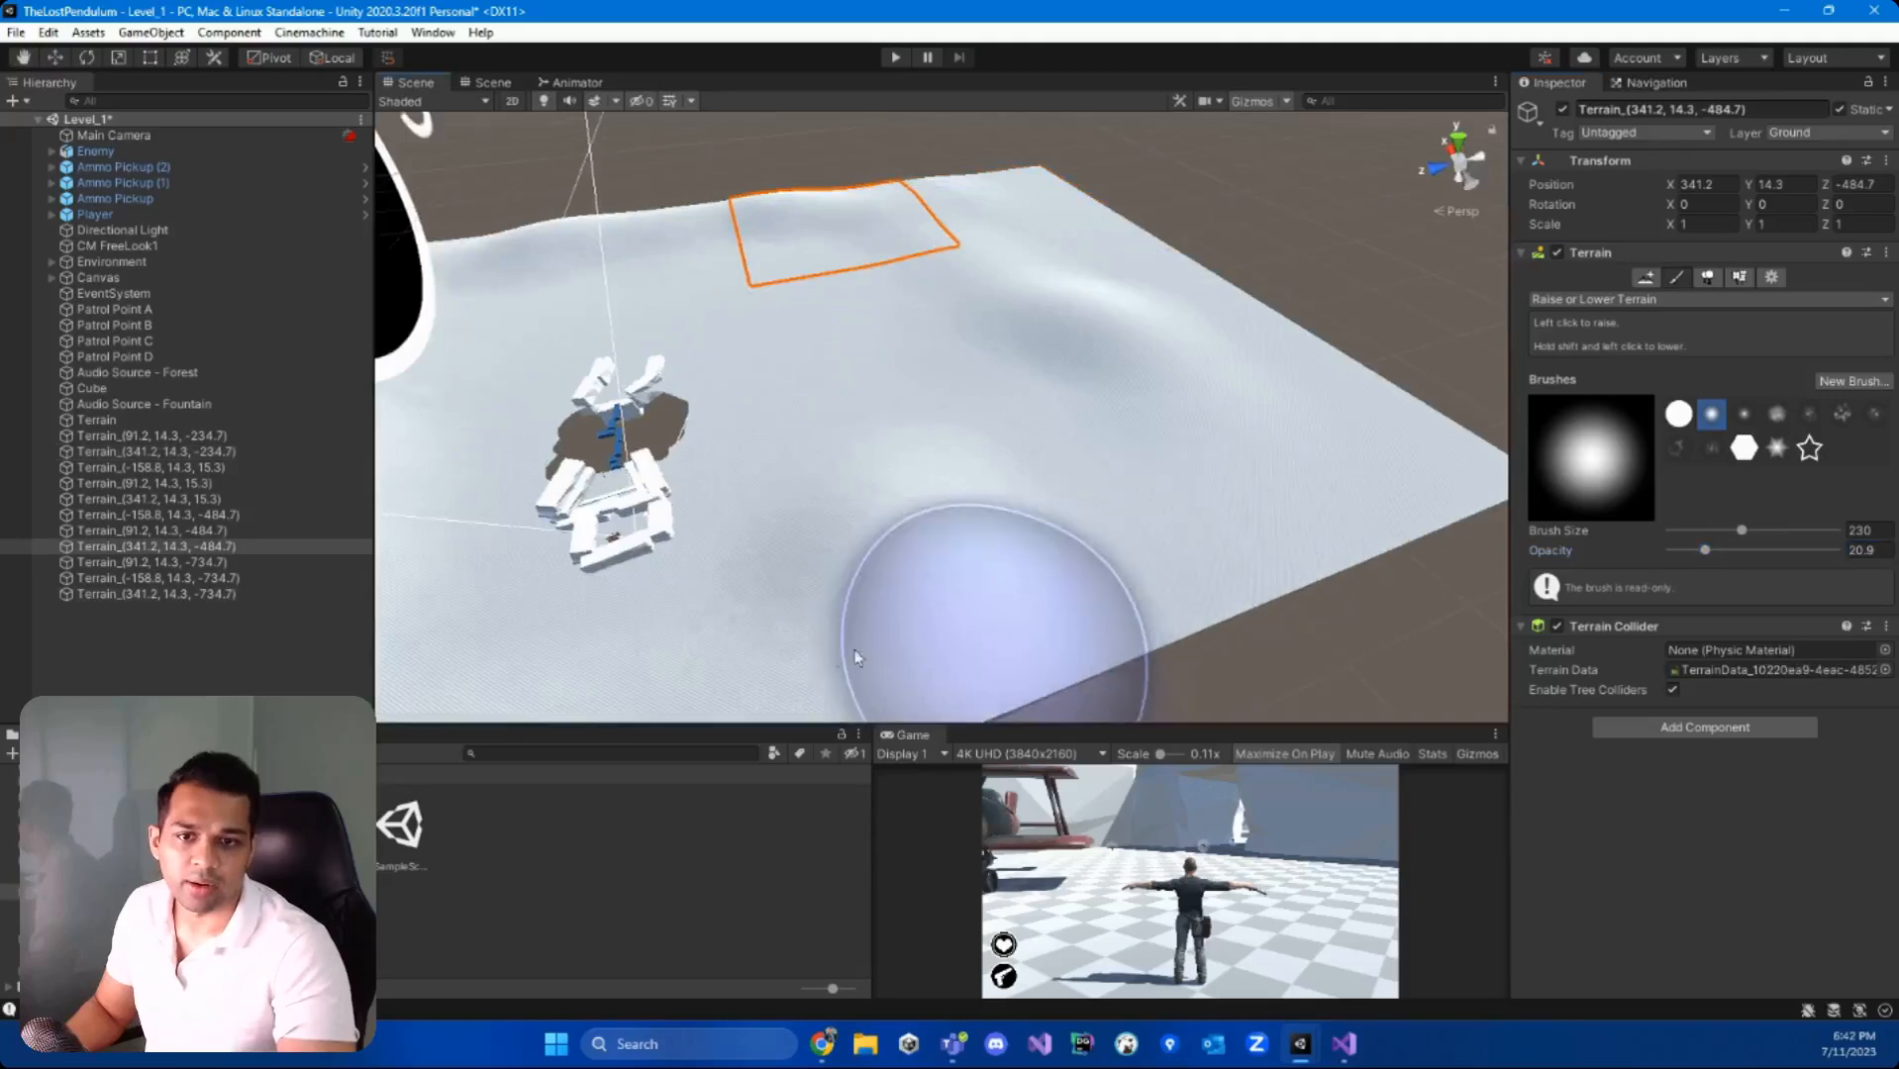
Step: Raise more hills along the terrain's remaining open edges and heighten the ones around its outer corner
mouse_move(858, 657)
left_mouse_down()
mouse_move(1101, 527)
mouse_move(849, 612)
mouse_move(1093, 481)
left_mouse_up()
right_click_drag(1093, 481, 833, 534)
left_click(830, 540)
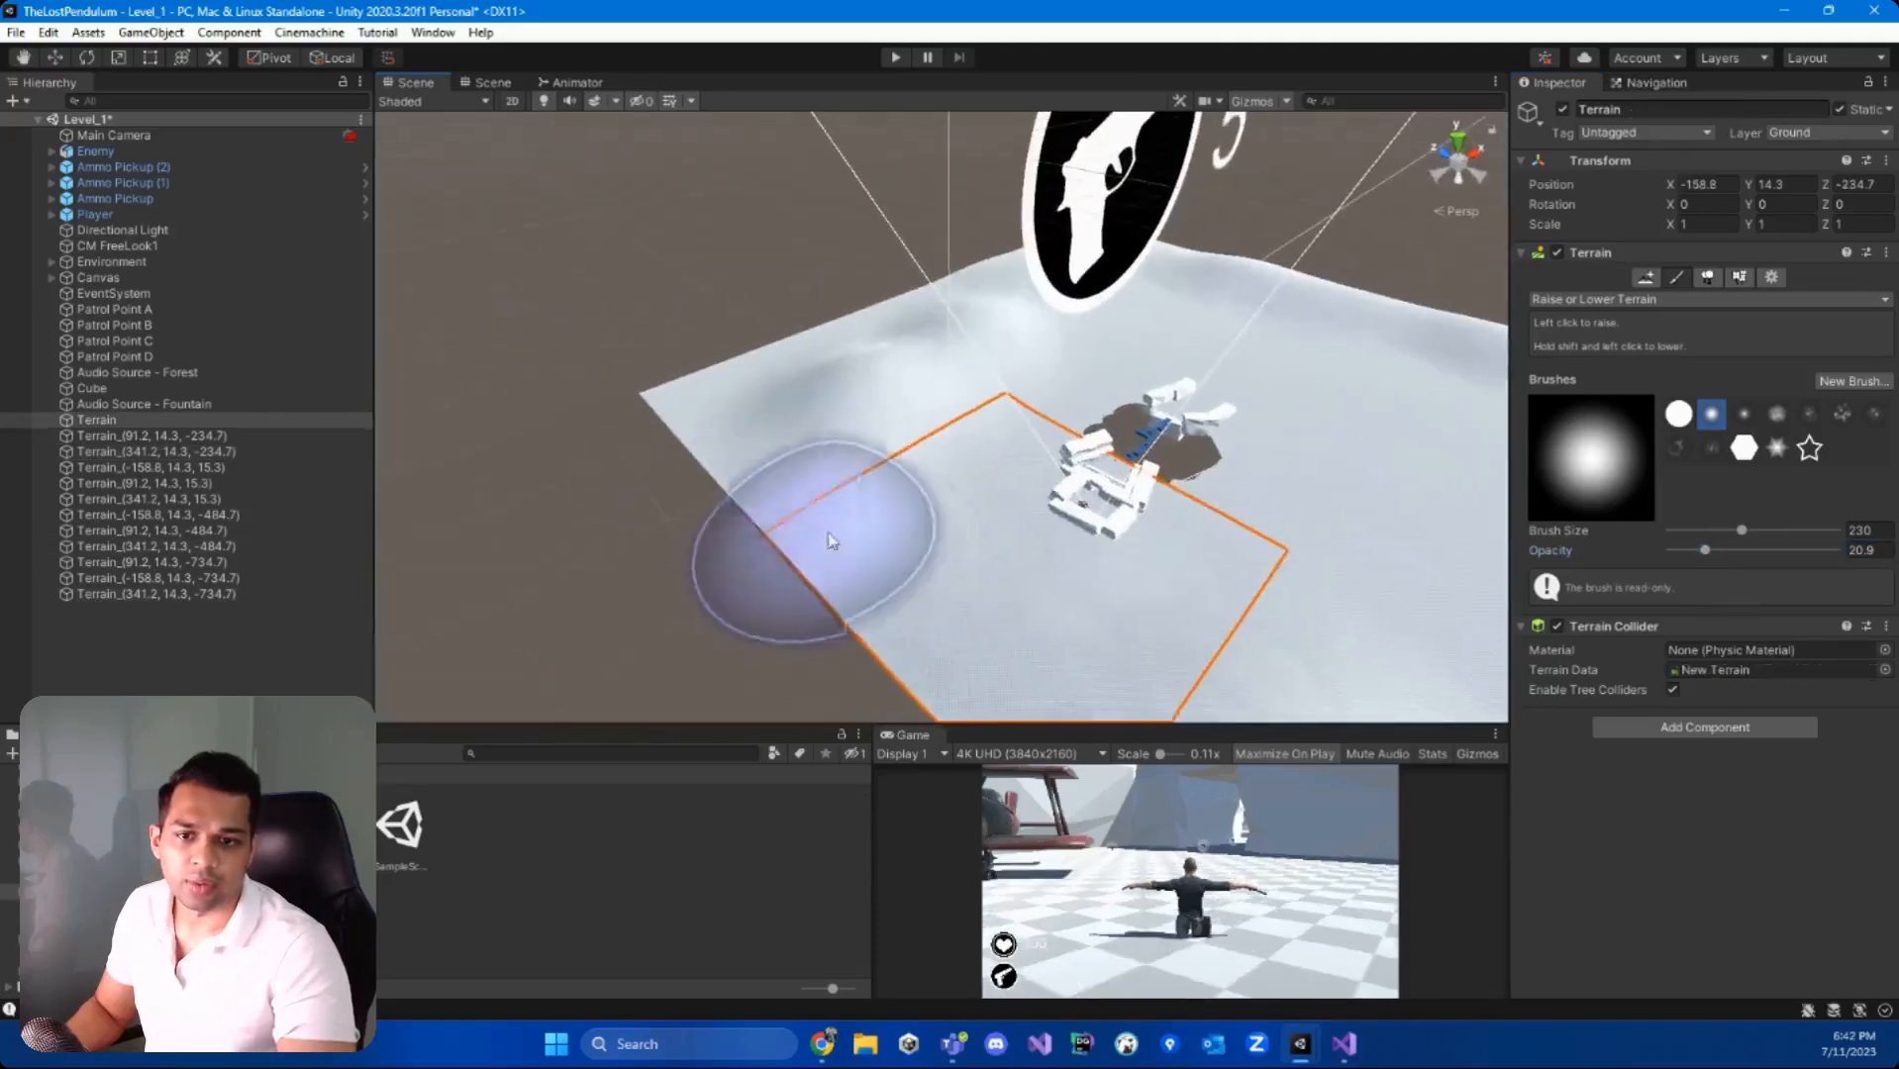
mouse_move(830, 540)
left_mouse_down()
mouse_move(891, 594)
mouse_move(714, 401)
left_mouse_up()
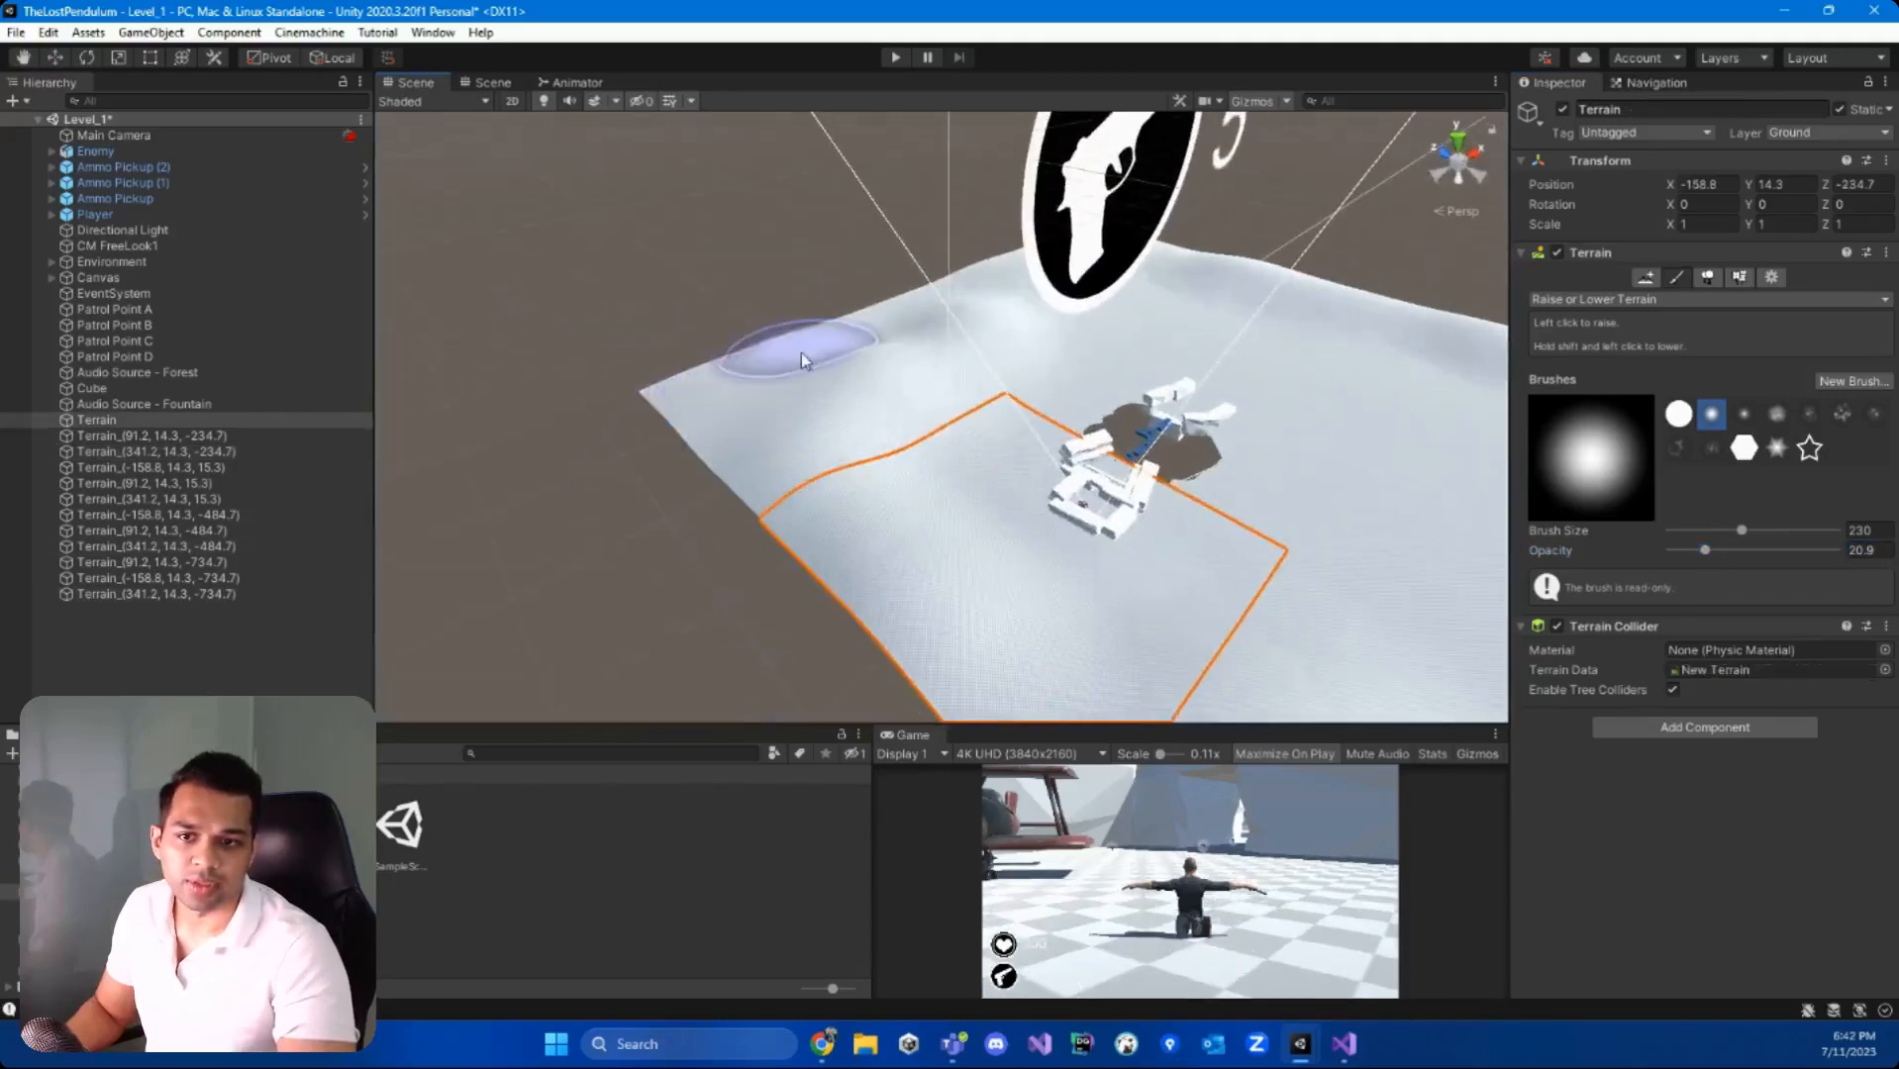
left_click_drag(802, 360, 860, 347)
mouse_move(946, 300)
left_mouse_down()
mouse_move(988, 286)
mouse_move(976, 297)
left_mouse_up()
mouse_move(976, 297)
right_mouse_down()
mouse_move(1111, 411)
mouse_move(1268, 409)
mouse_move(1208, 427)
mouse_move(975, 322)
mouse_move(530, 255)
mouse_move(1190, 307)
right_mouse_up()
key("s")
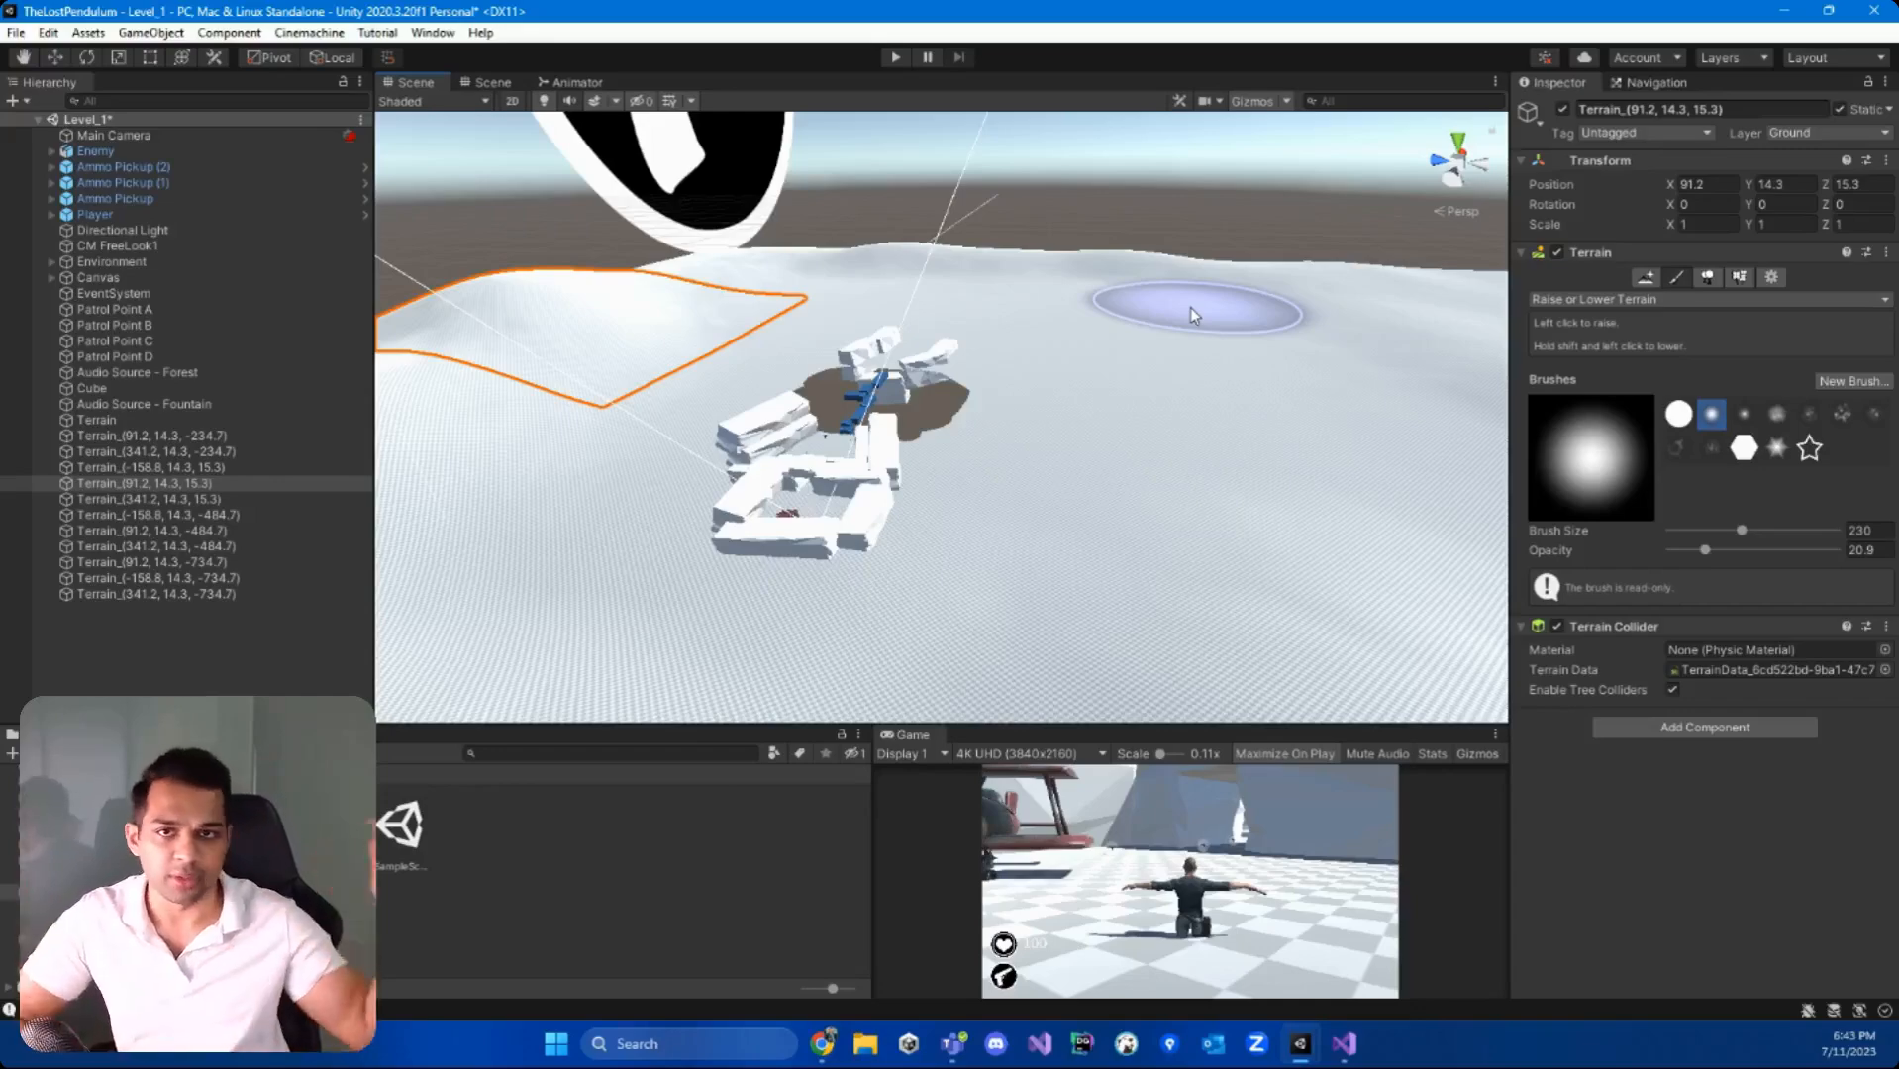
Step: Try raising the floor inside the first rock enclosure with brush size 5, and undo the stroke
left_click_drag(1190, 306, 851, 412, "alt")
key("w")
right_click_drag(851, 412, 867, 410)
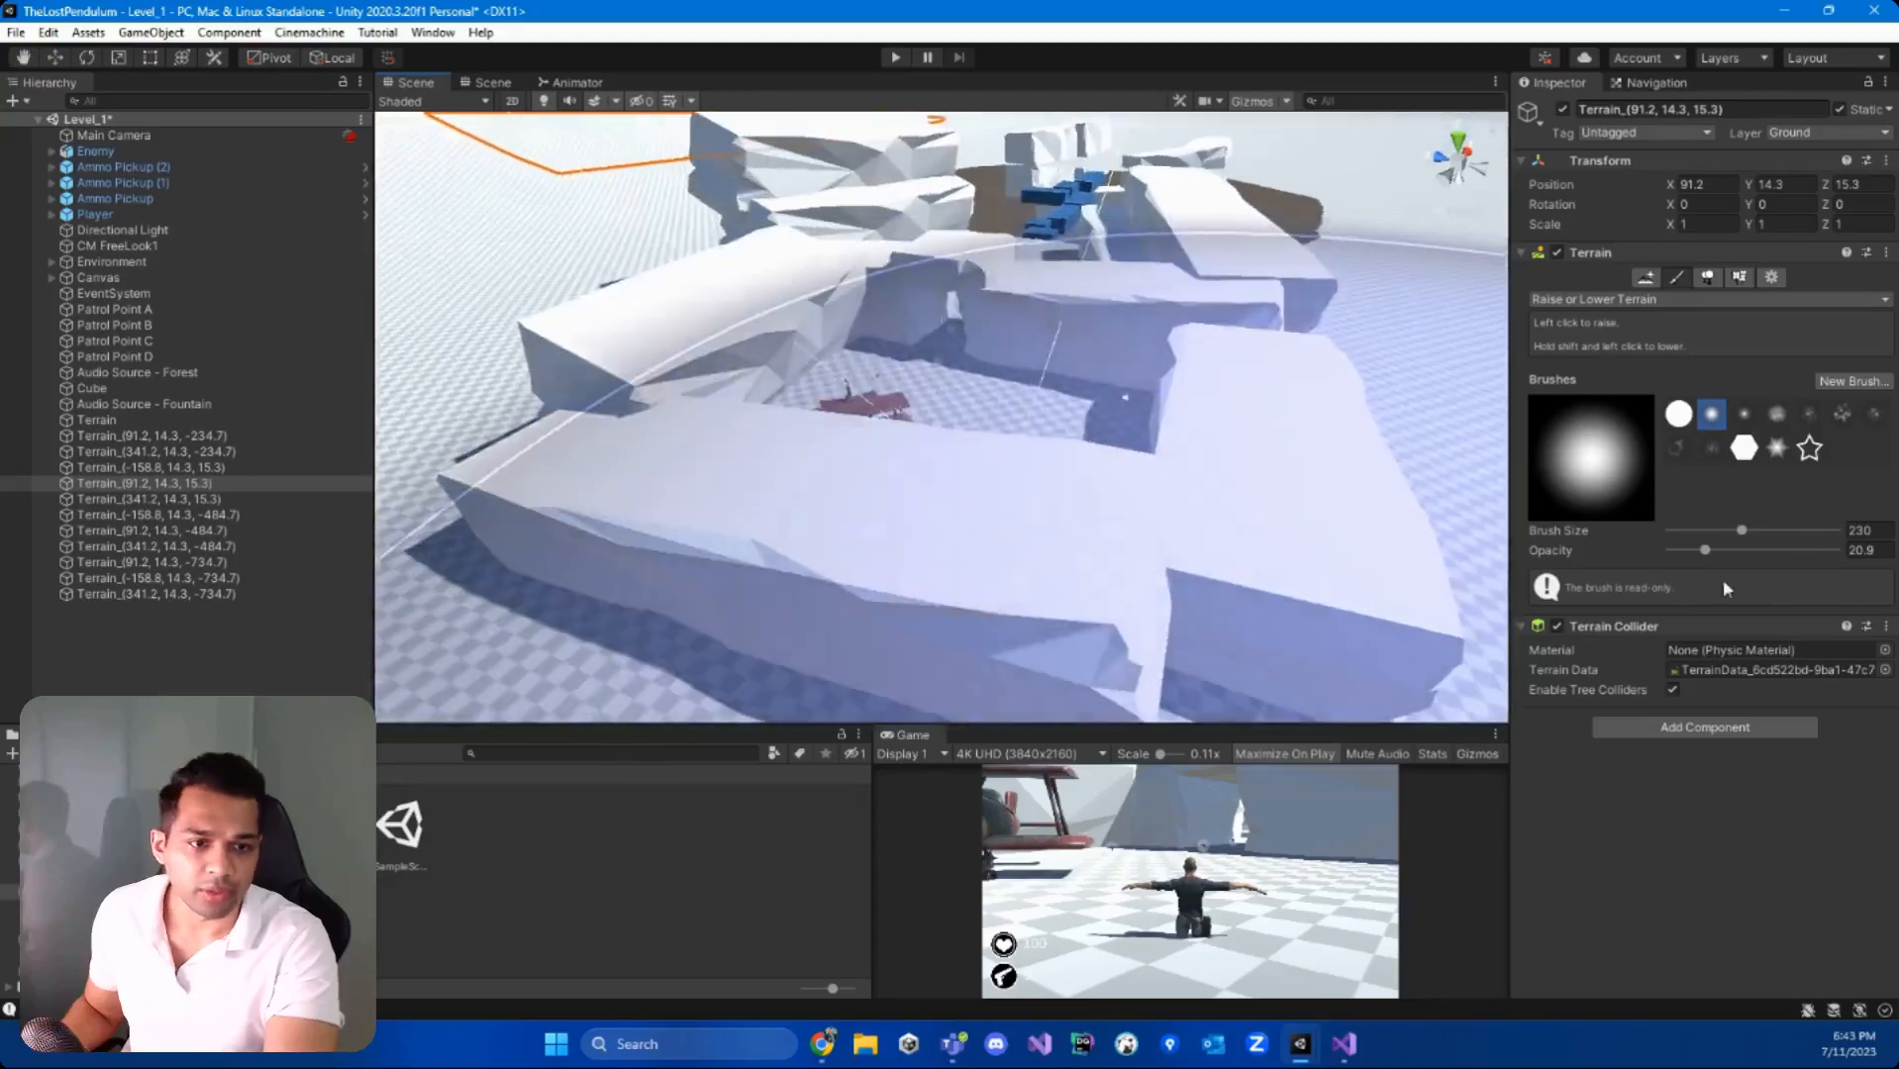
mouse_move(1735, 536)
left_mouse_down()
mouse_move(1684, 533)
mouse_move(1681, 551)
left_mouse_up()
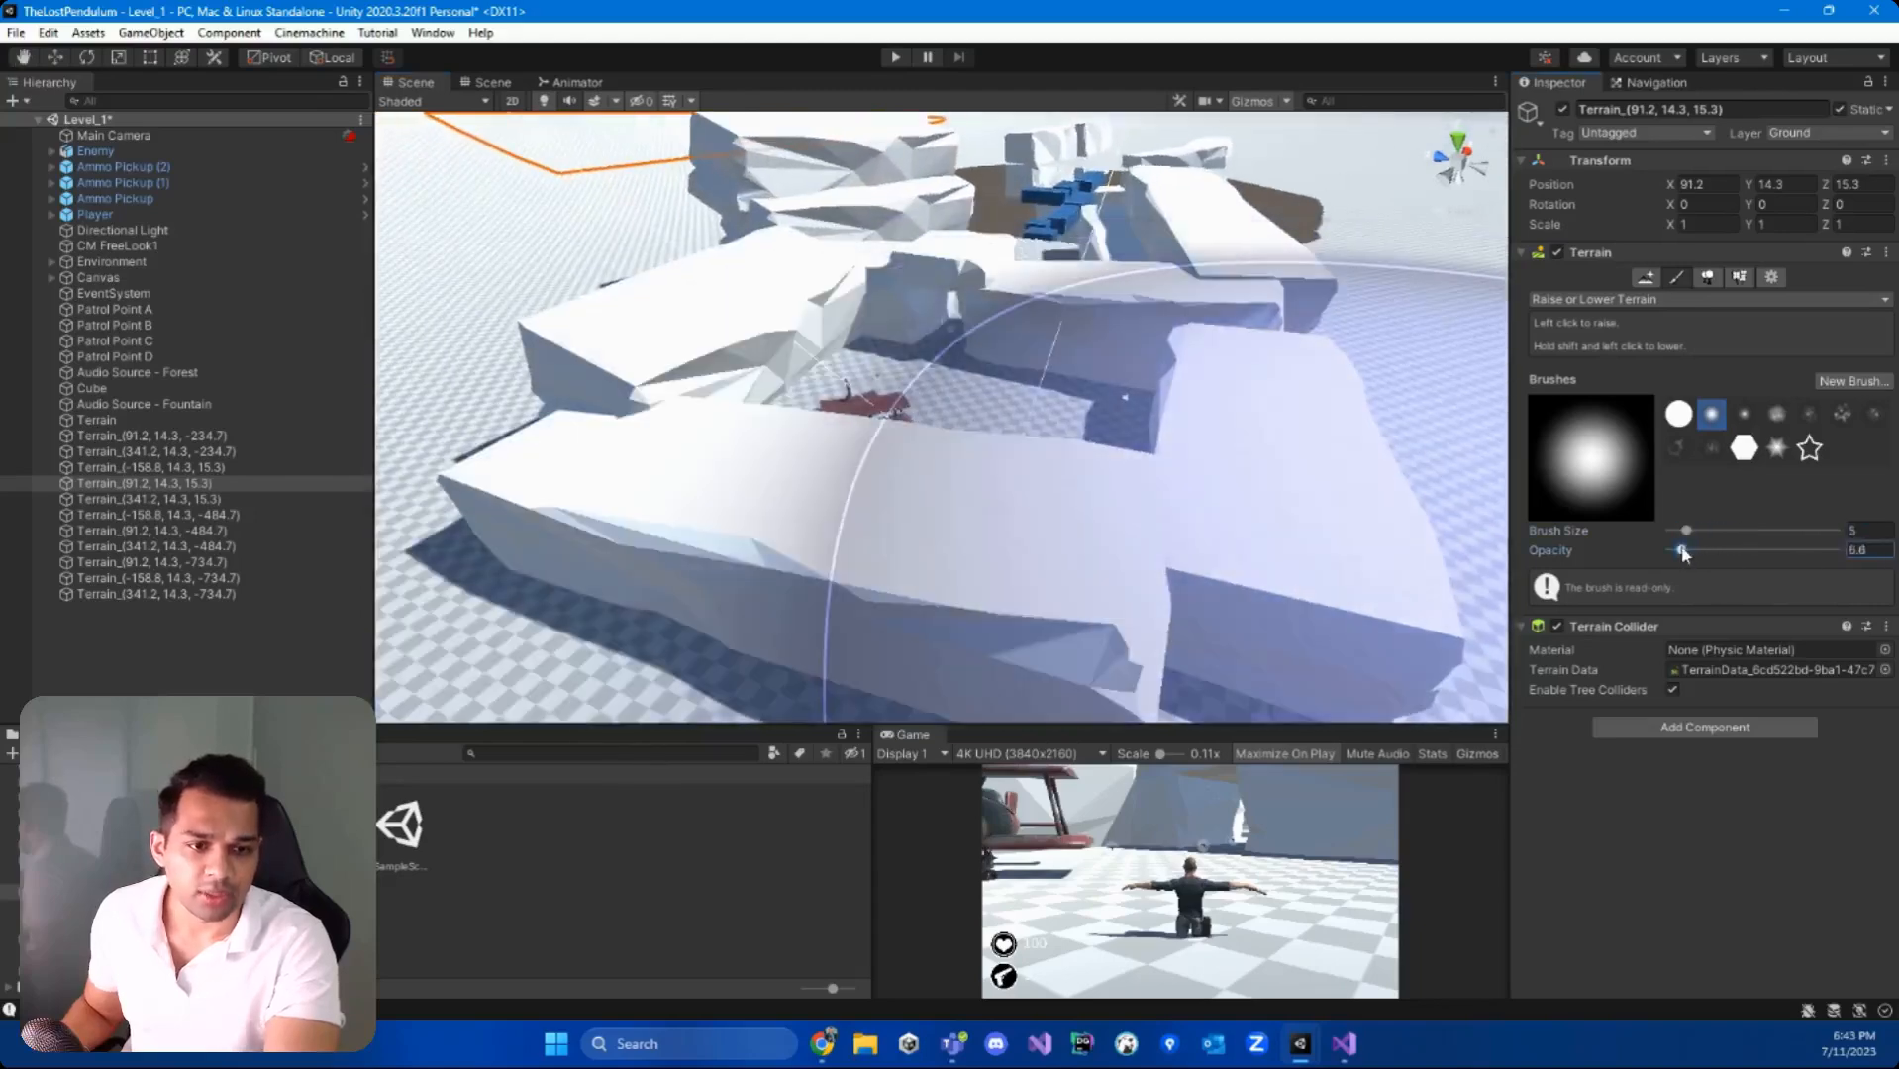
scroll(852, 387, "up", 8)
left_click_drag(832, 376, 656, 368, "alt")
scroll(693, 381, "down", 6)
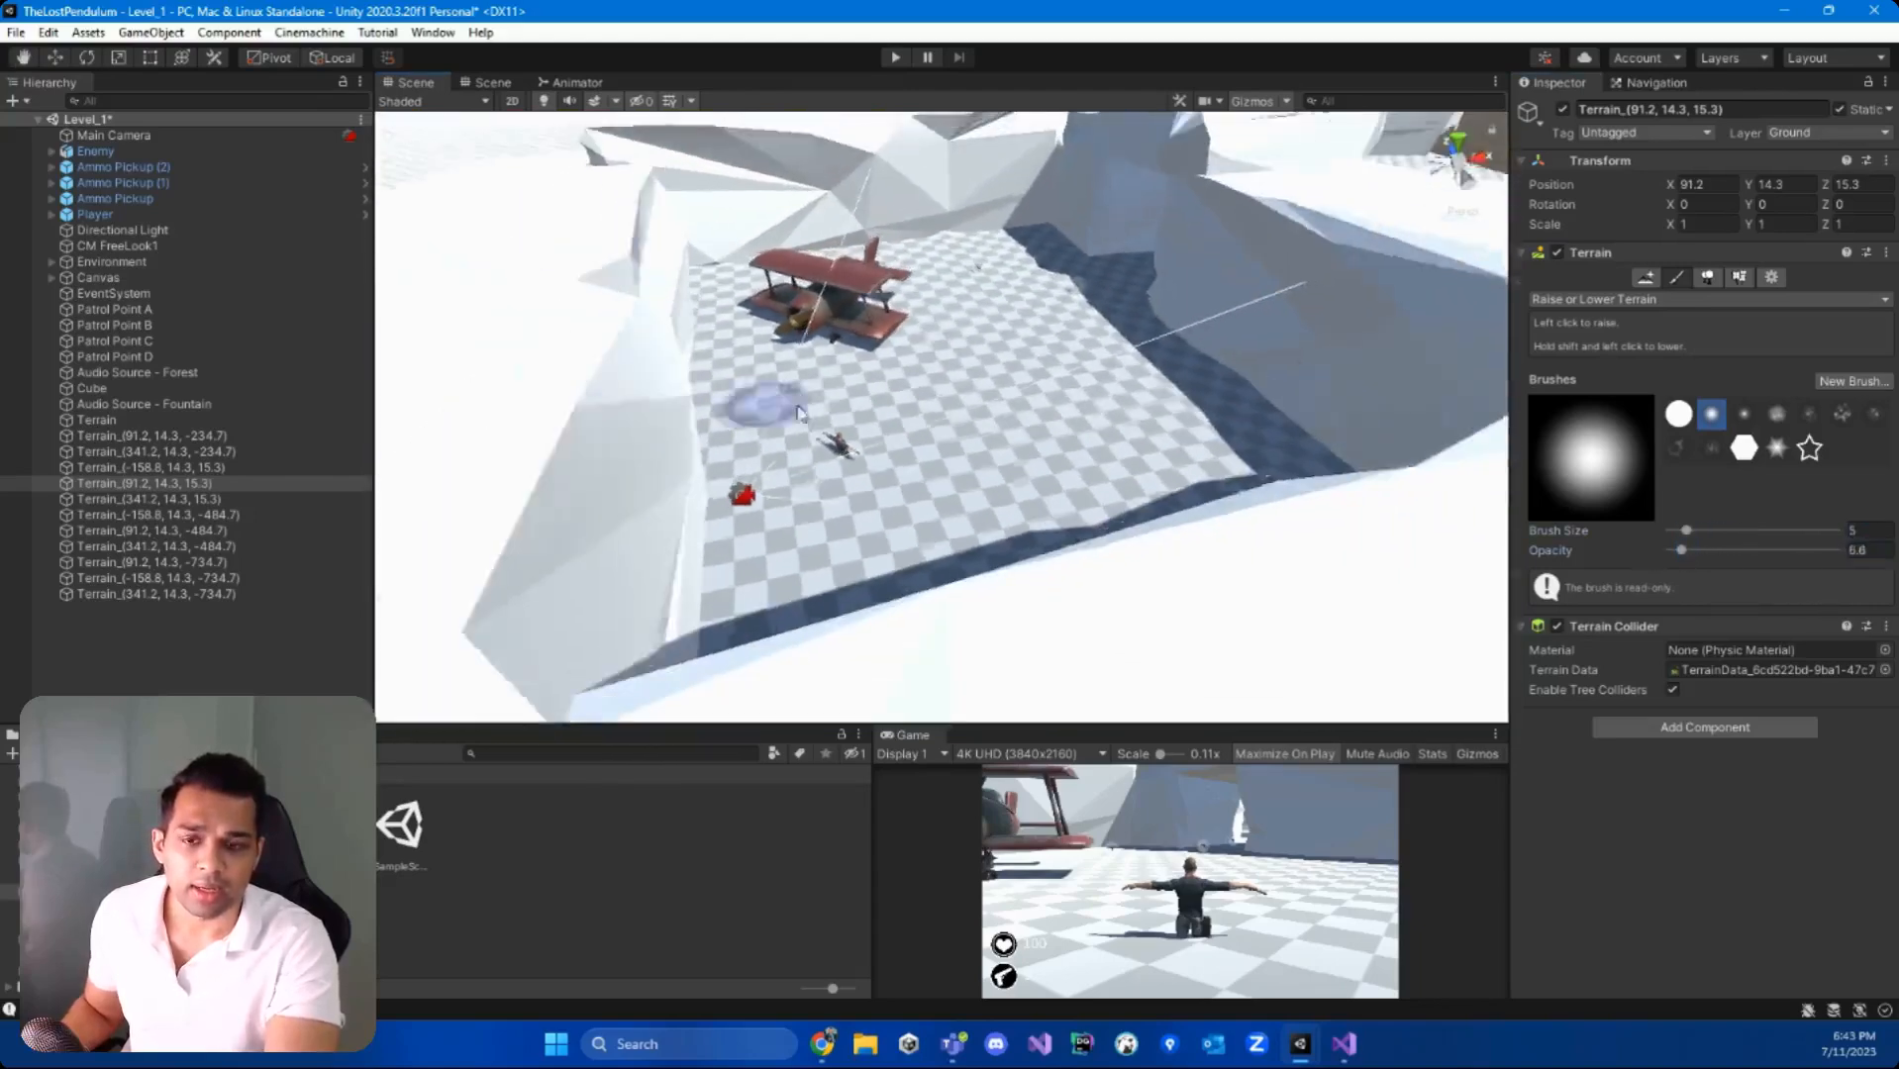
left_click_drag(1083, 423, 1138, 470)
key("ctrl+z")
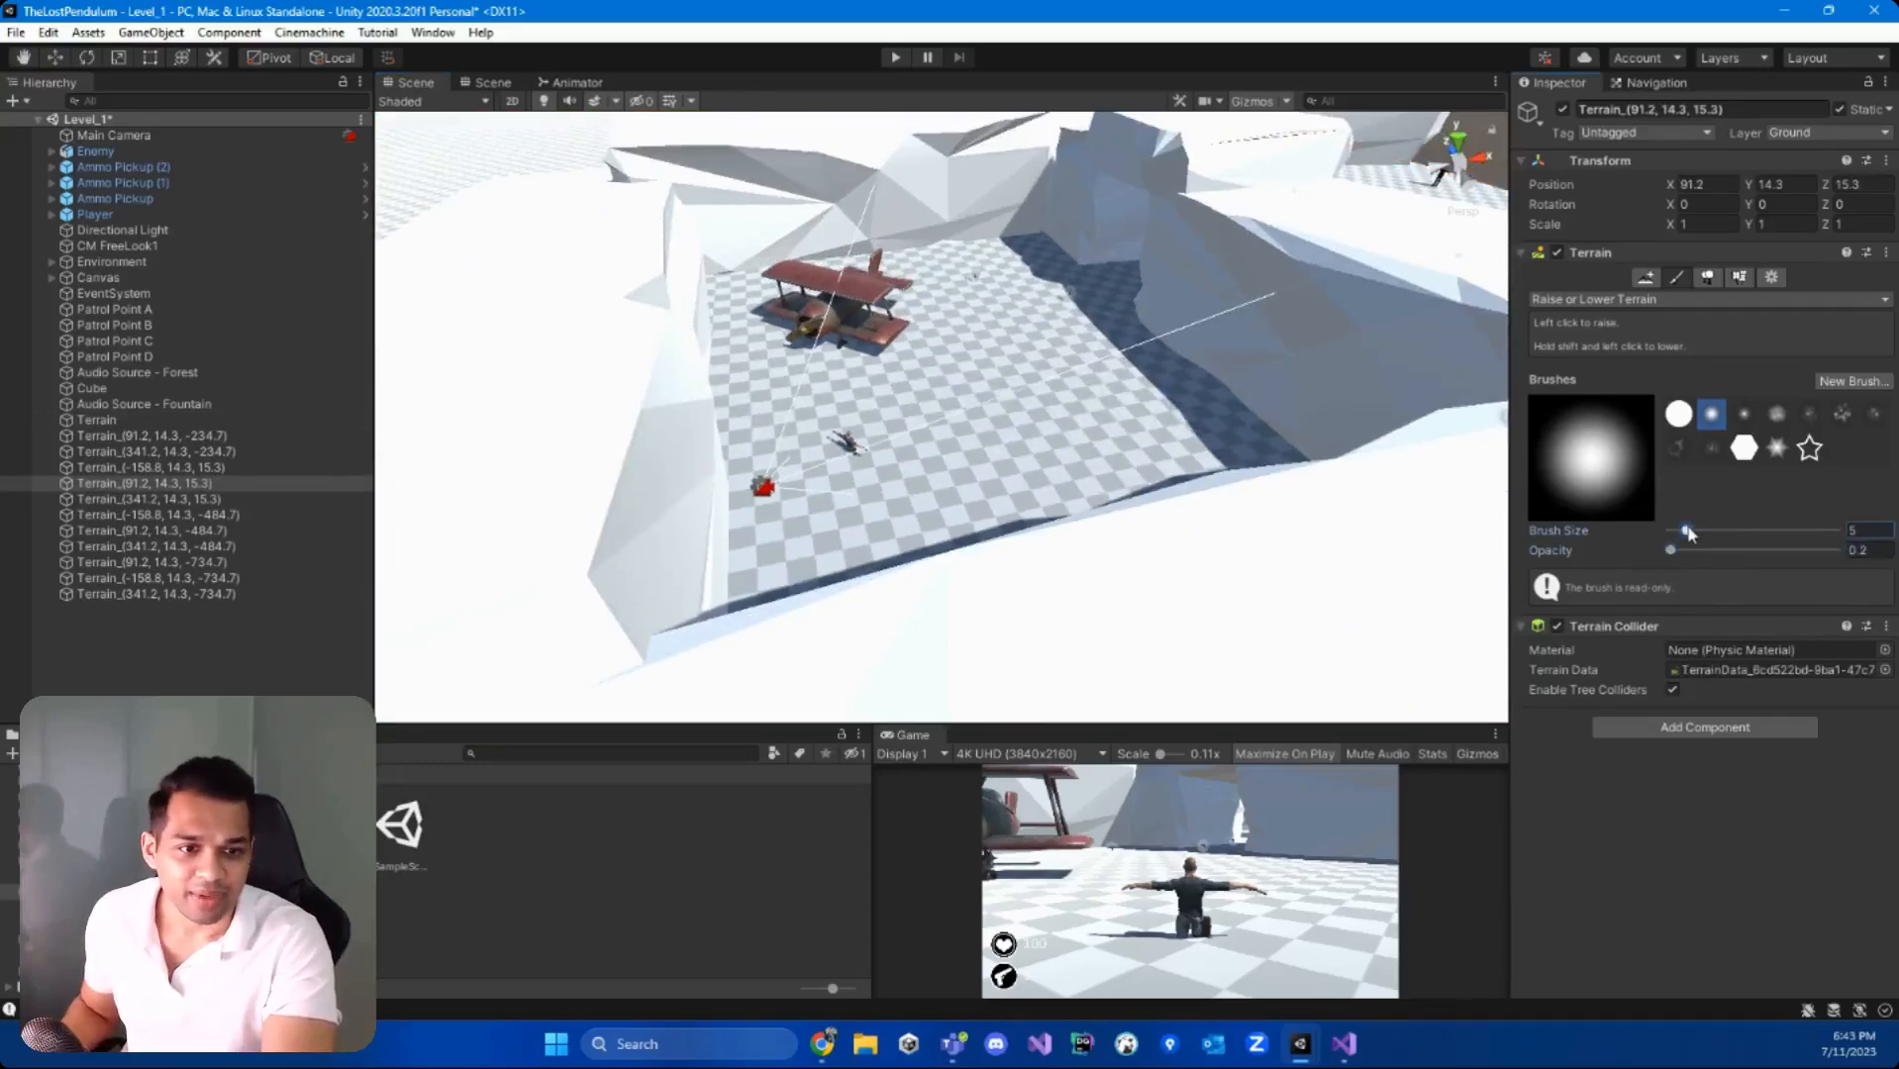
Step: Use brush size 8 and opacity 0.2 to add subtle unevenness to the enclosure floor toward its exit
left_click(1017, 381)
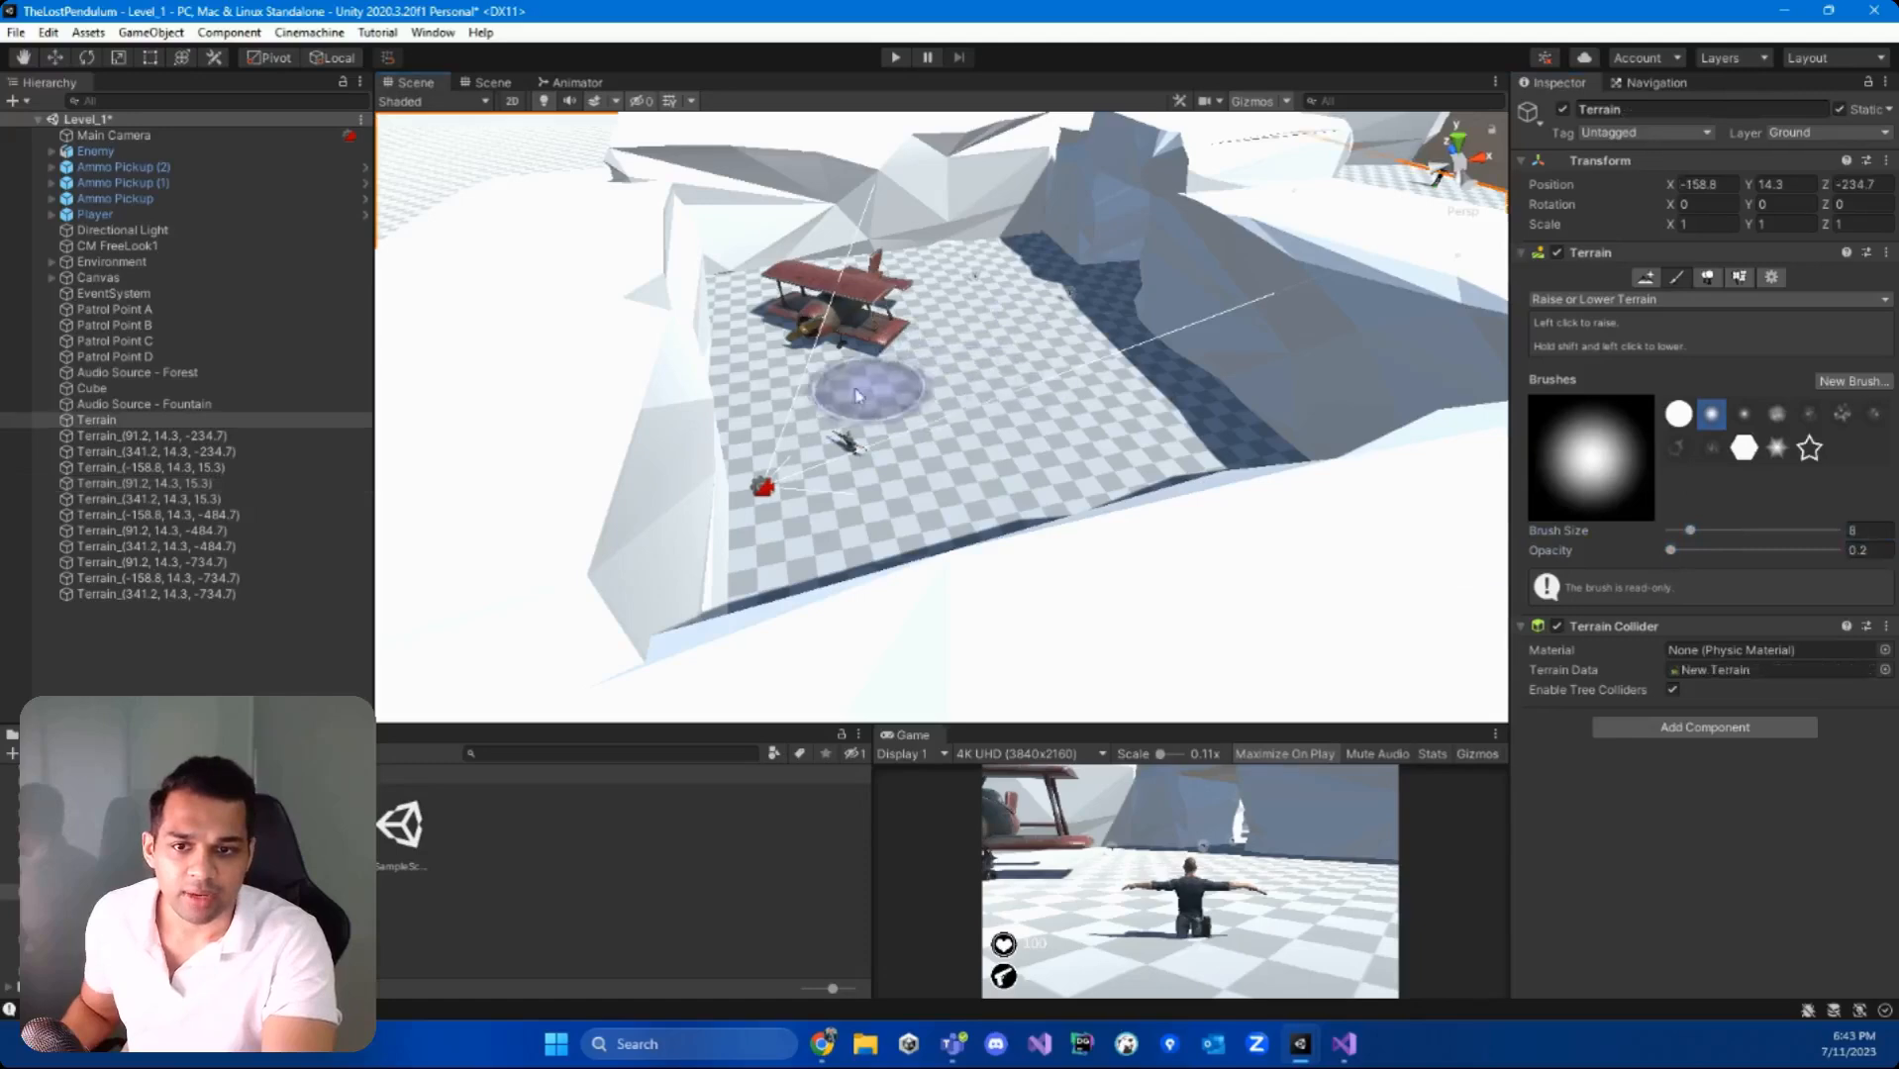
mouse_move(935, 458)
right_mouse_down()
mouse_move(890, 500)
mouse_move(818, 416)
mouse_move(1336, 368)
right_mouse_up()
key("w")
right_click_drag(1223, 436, 1198, 396)
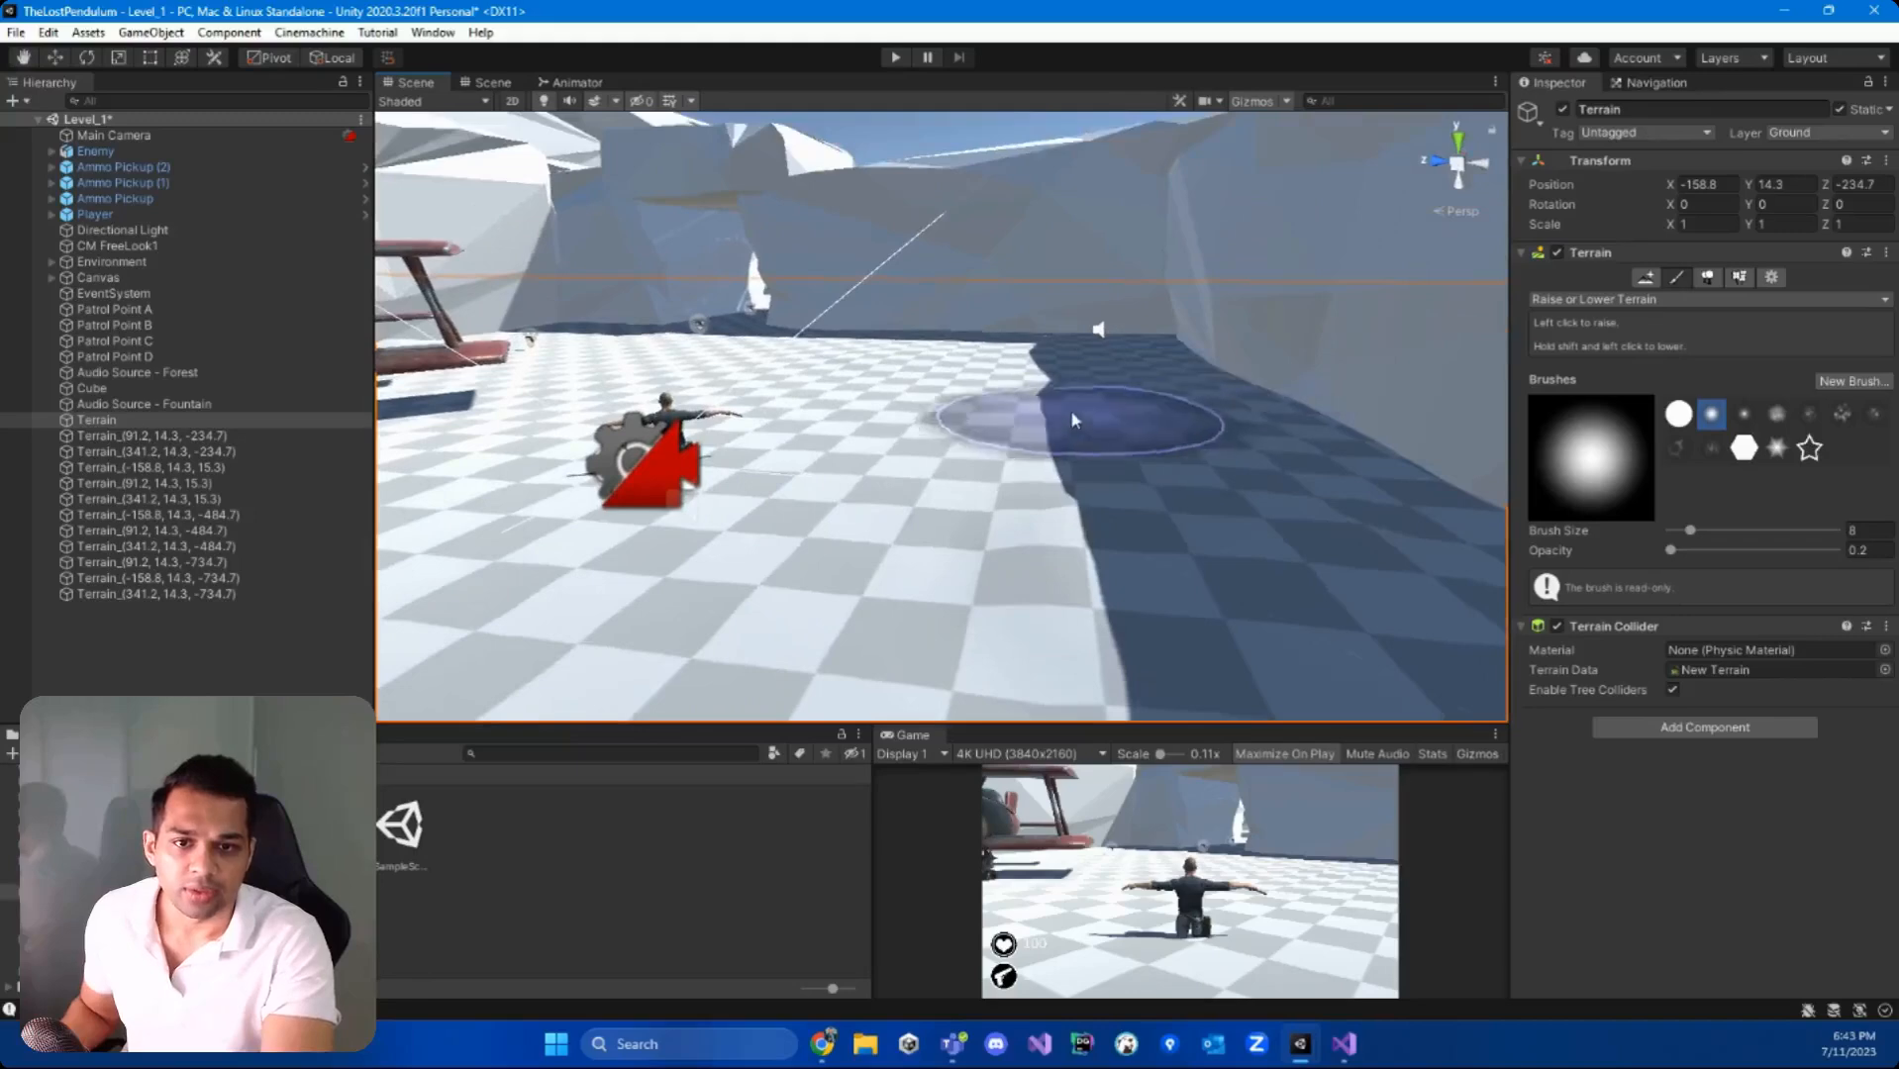
right_click_drag(1074, 421, 632, 428)
key("d")
right_click_drag(922, 434, 1264, 441)
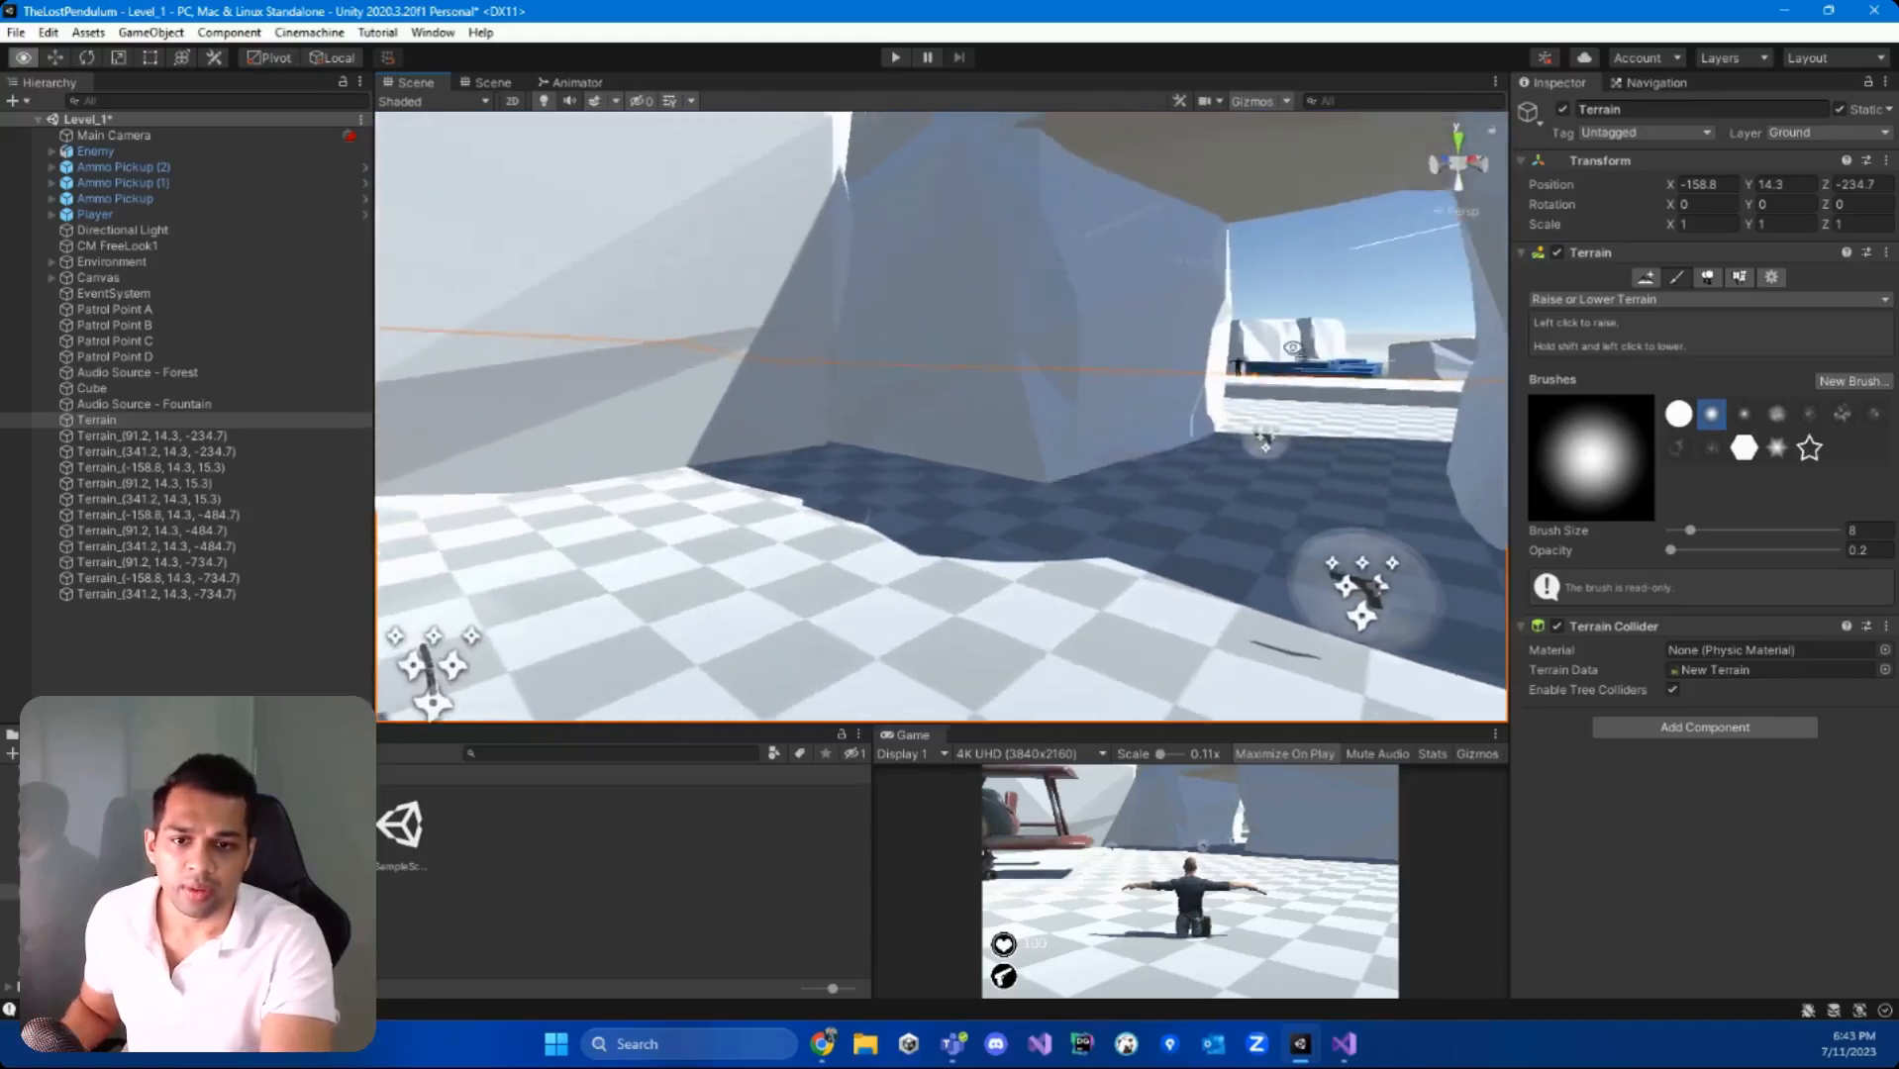
right_click_drag(1293, 349, 1295, 353)
right_click_drag(889, 493, 976, 492)
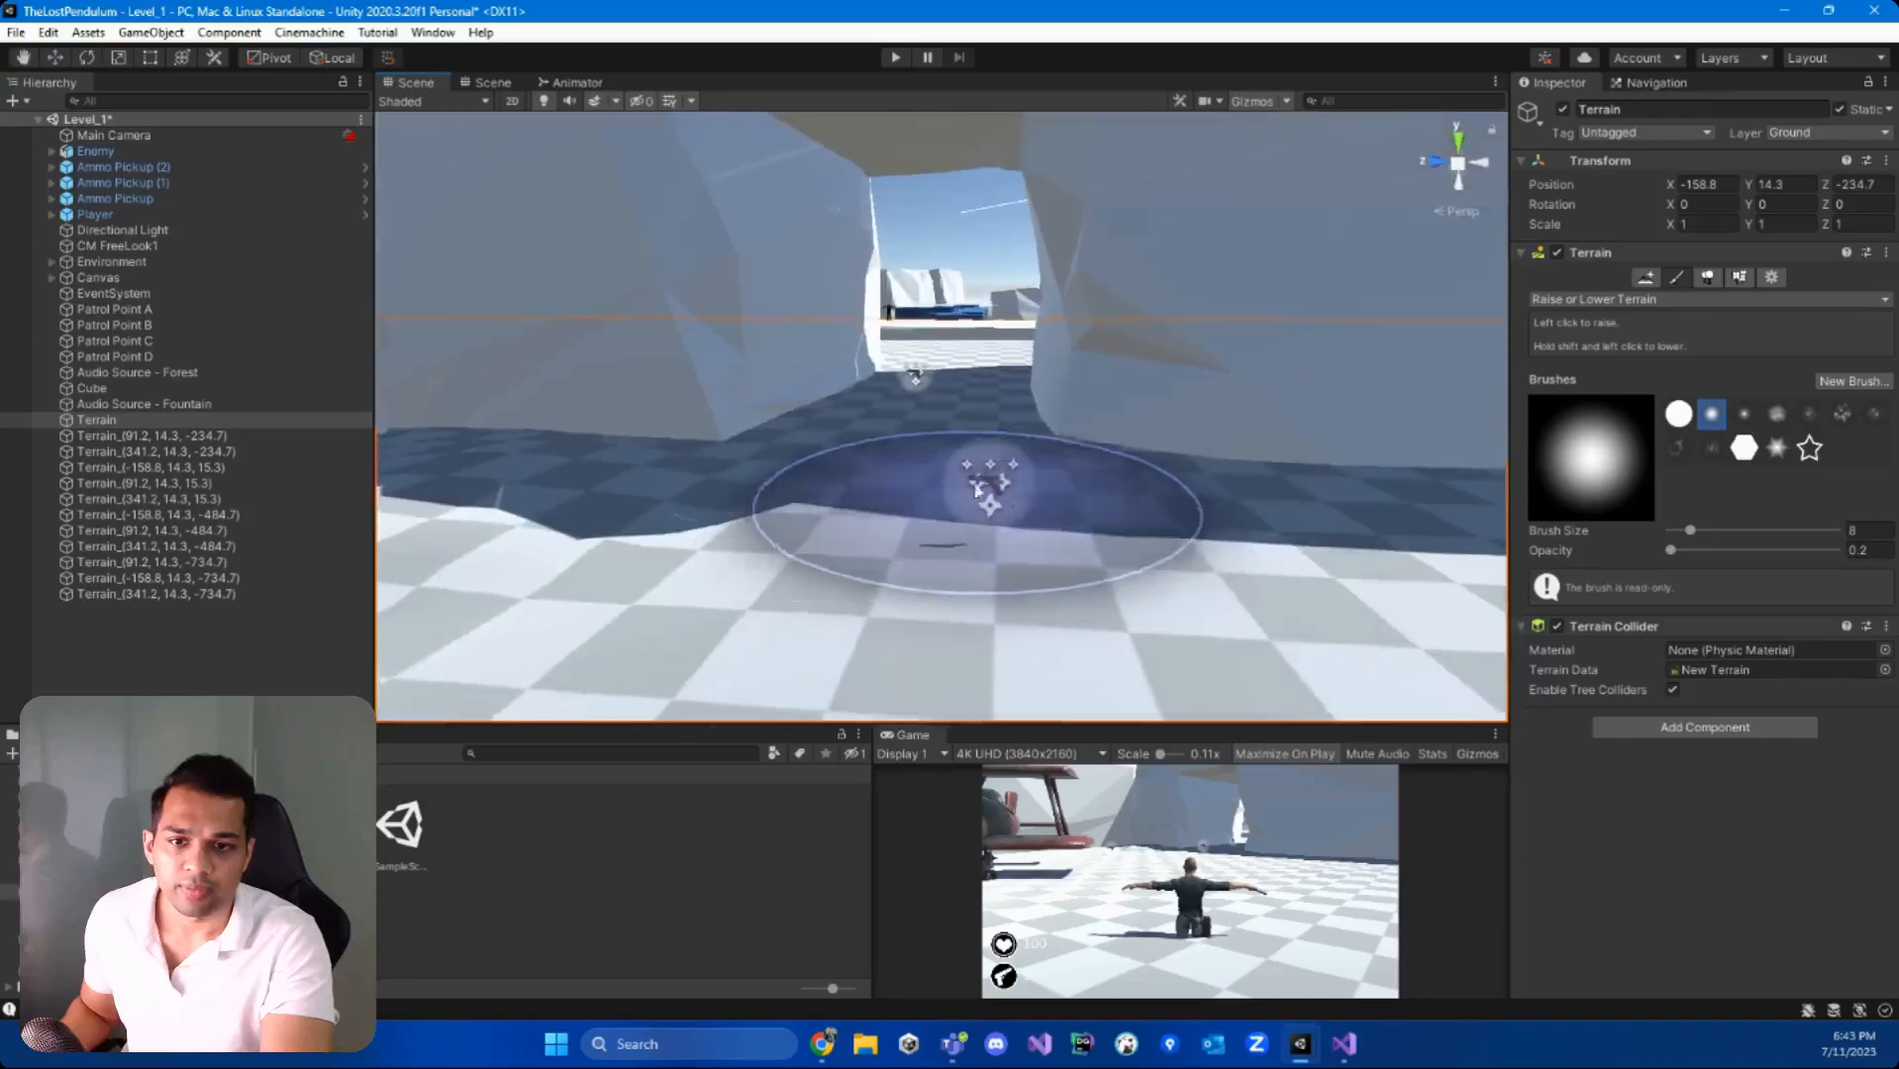
key("w")
mouse_move(1139, 490)
right_mouse_down()
mouse_move(1064, 408)
mouse_move(1082, 386)
mouse_move(804, 461)
mouse_move(782, 442)
mouse_move(1170, 526)
mouse_move(1124, 436)
mouse_move(860, 292)
mouse_move(835, 437)
mouse_move(931, 403)
mouse_move(630, 371)
right_mouse_up()
key("w")
key("s")
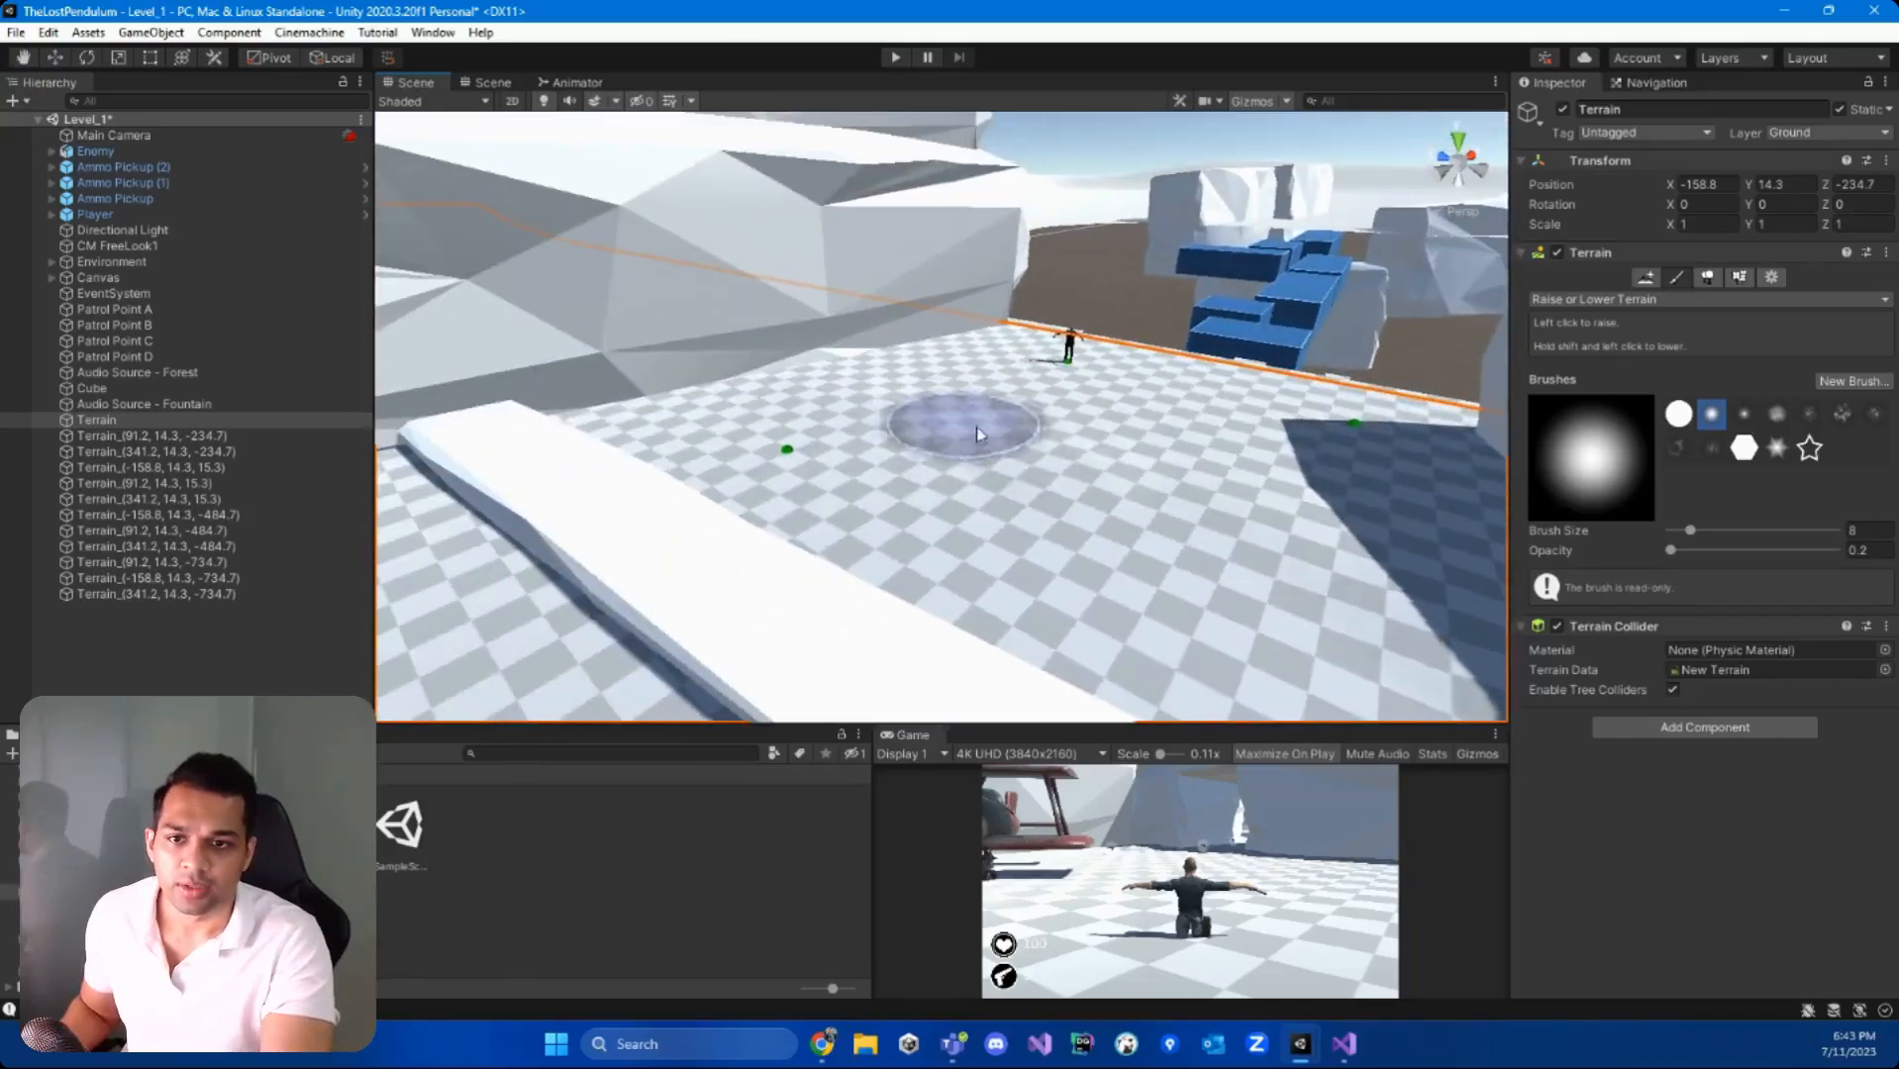
Step: Move the Player beside the plane up to Y 15.072 so the feet stand on the terrain surface
mouse_move(1297, 406)
right_mouse_down()
mouse_move(176, 410)
mouse_move(263, 346)
mouse_move(589, 243)
right_mouse_up()
right_click_drag(710, 319, 834, 420)
key("w")
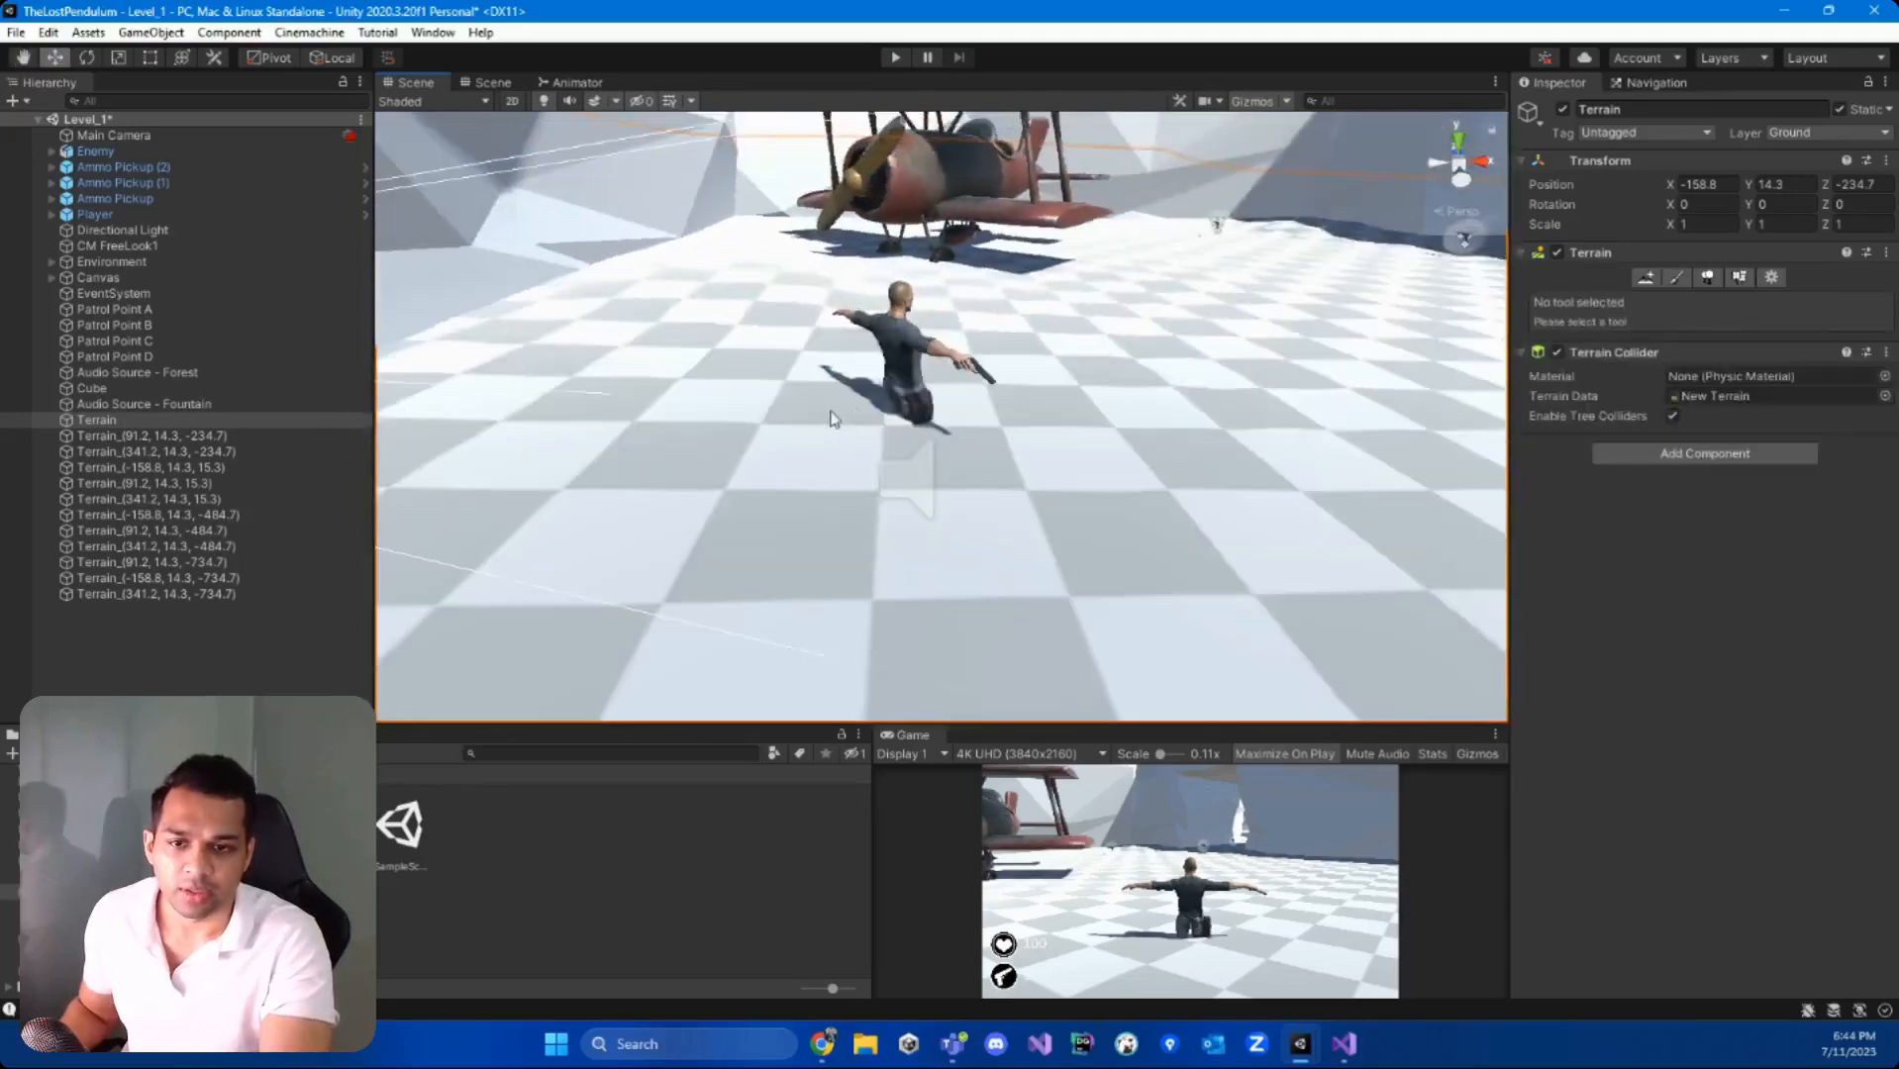
left_click(903, 368)
left_click_drag(917, 419, 928, 285)
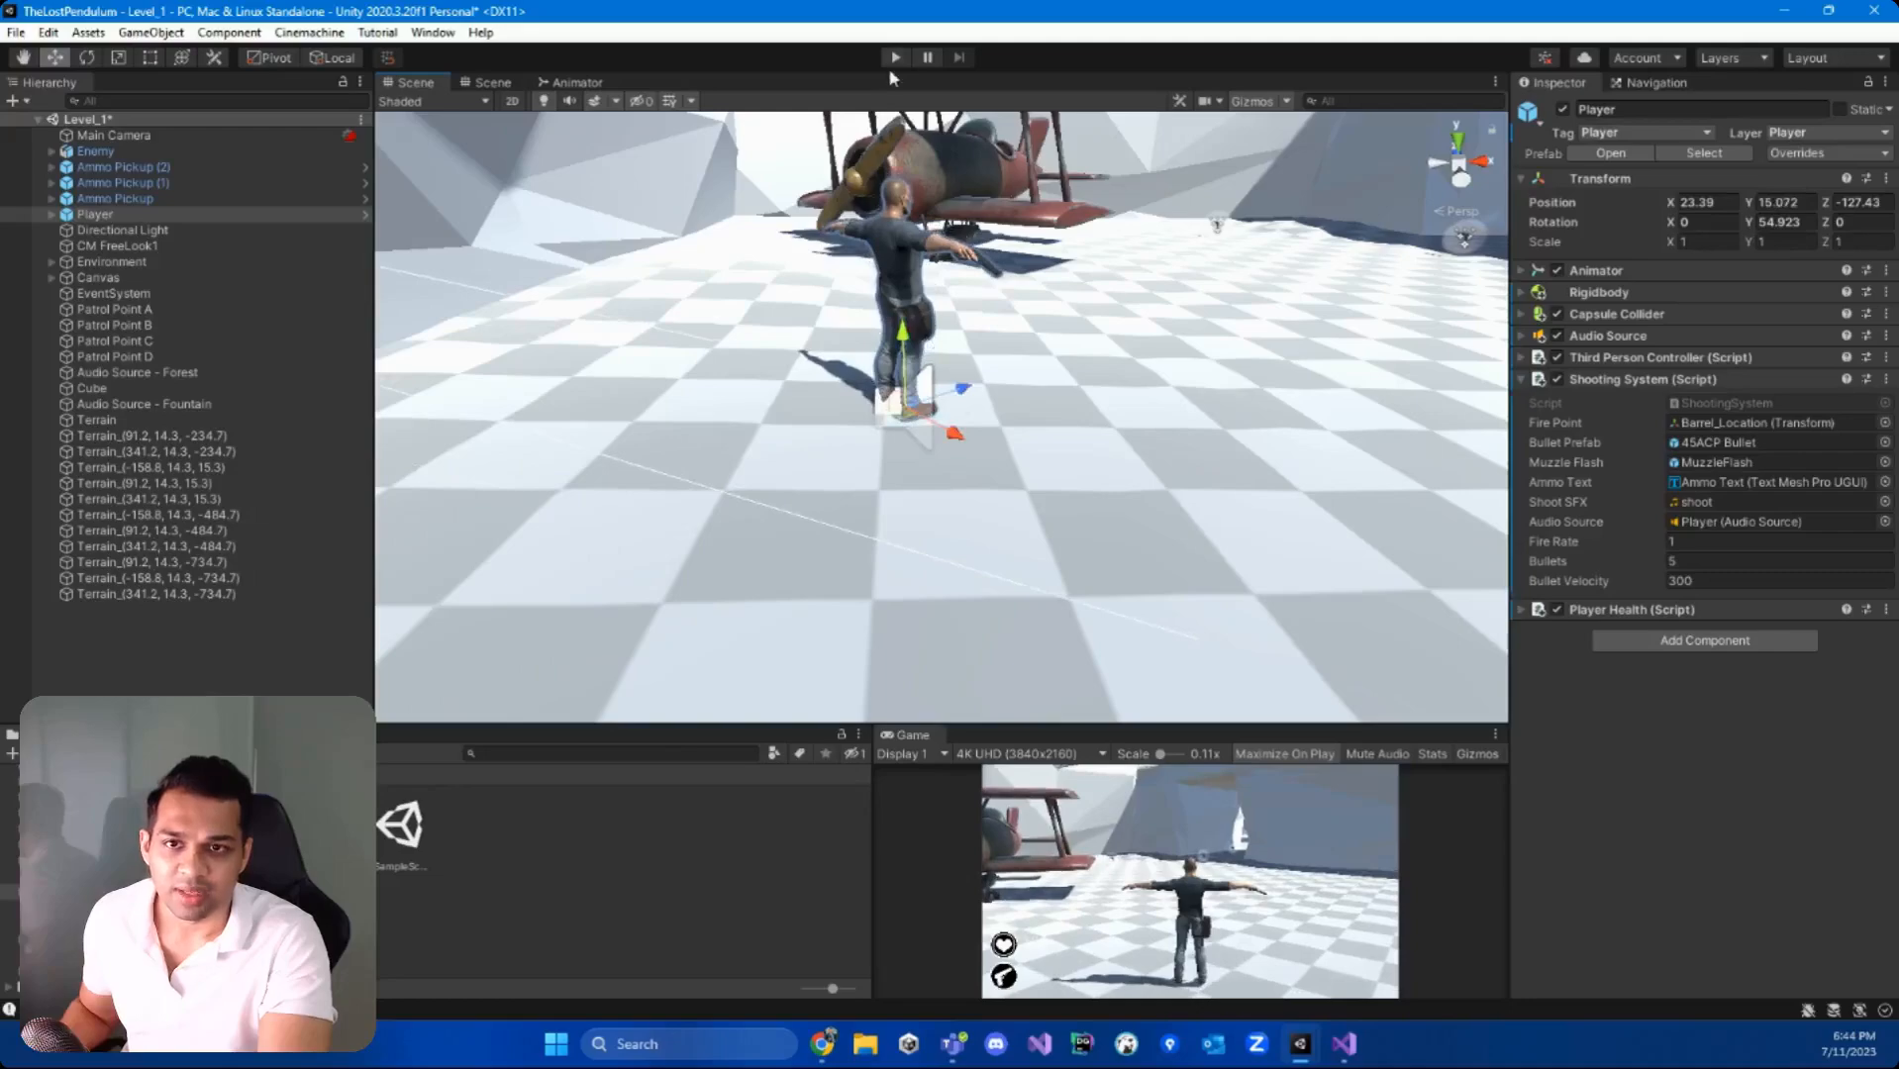
Step: Play-test the uneven terrain by walking the character across the enclosure and out through its exit, and stop the game
left_click(895, 56)
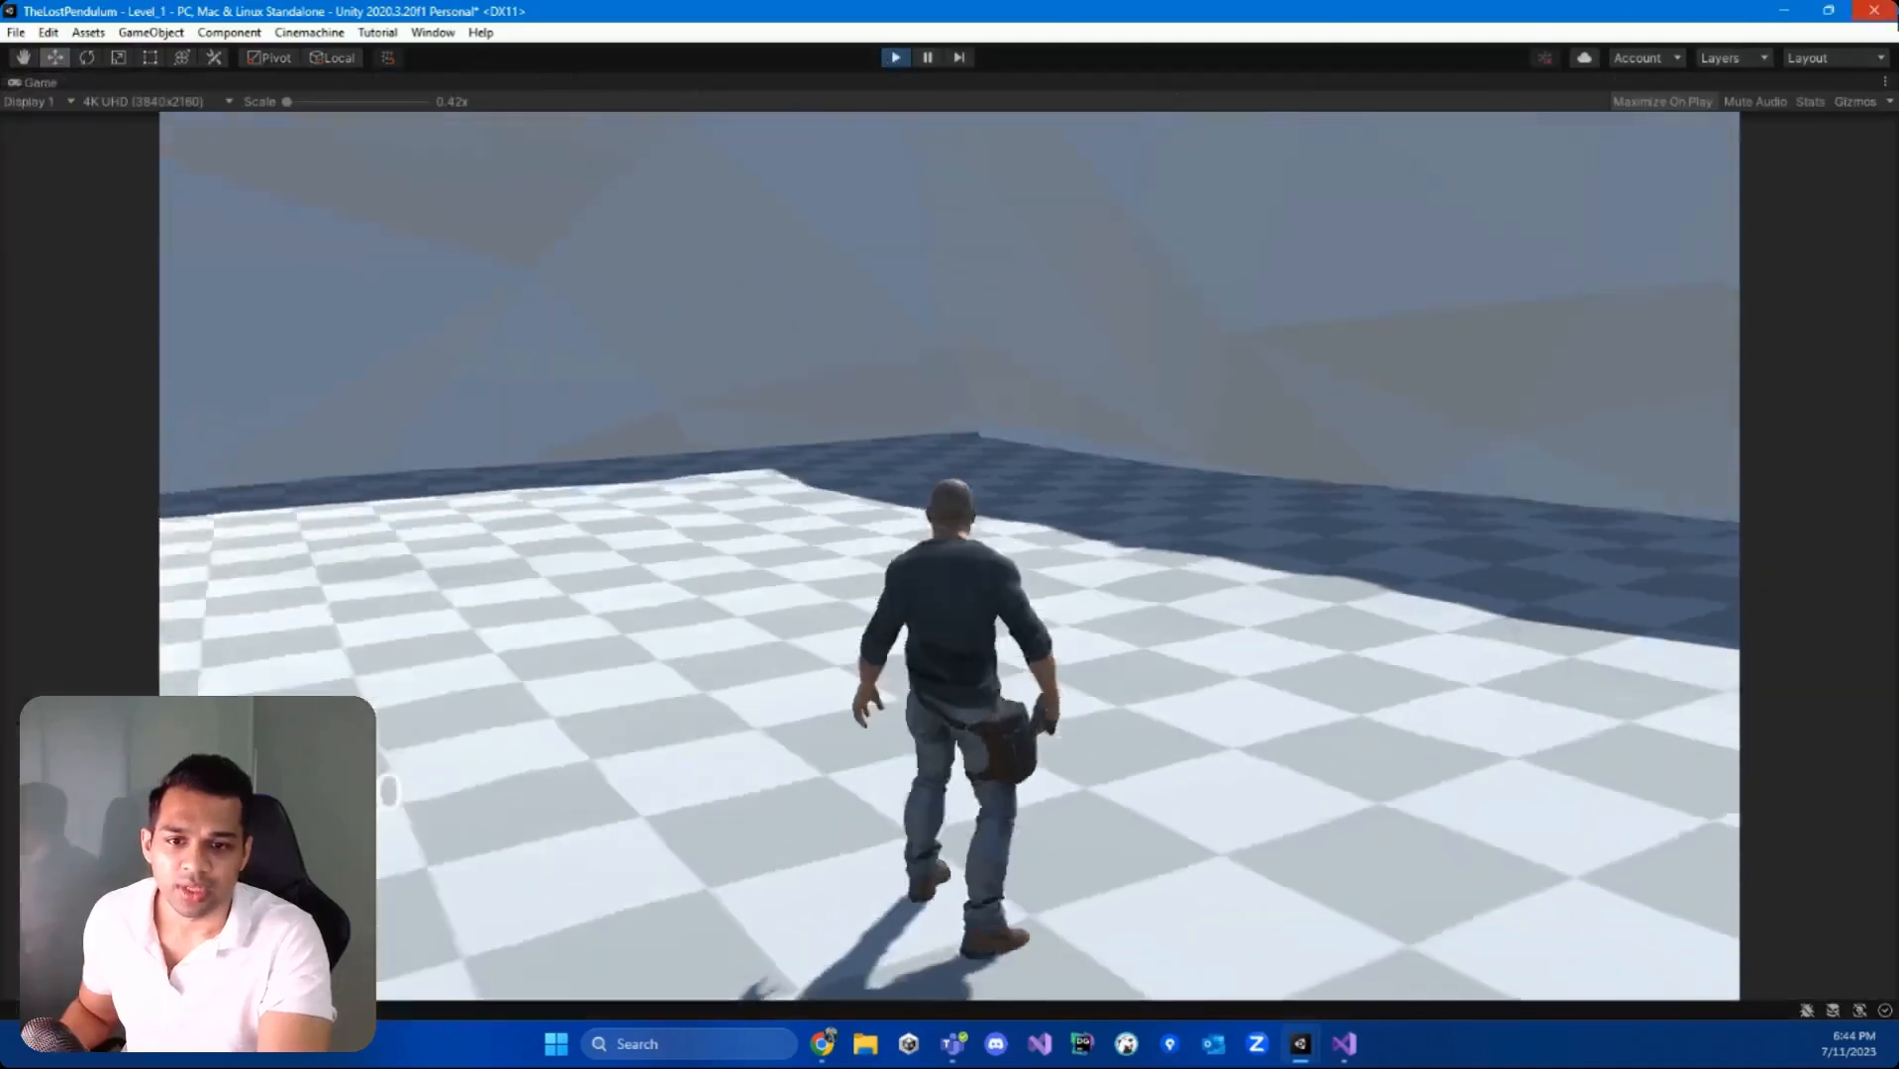
key("w")
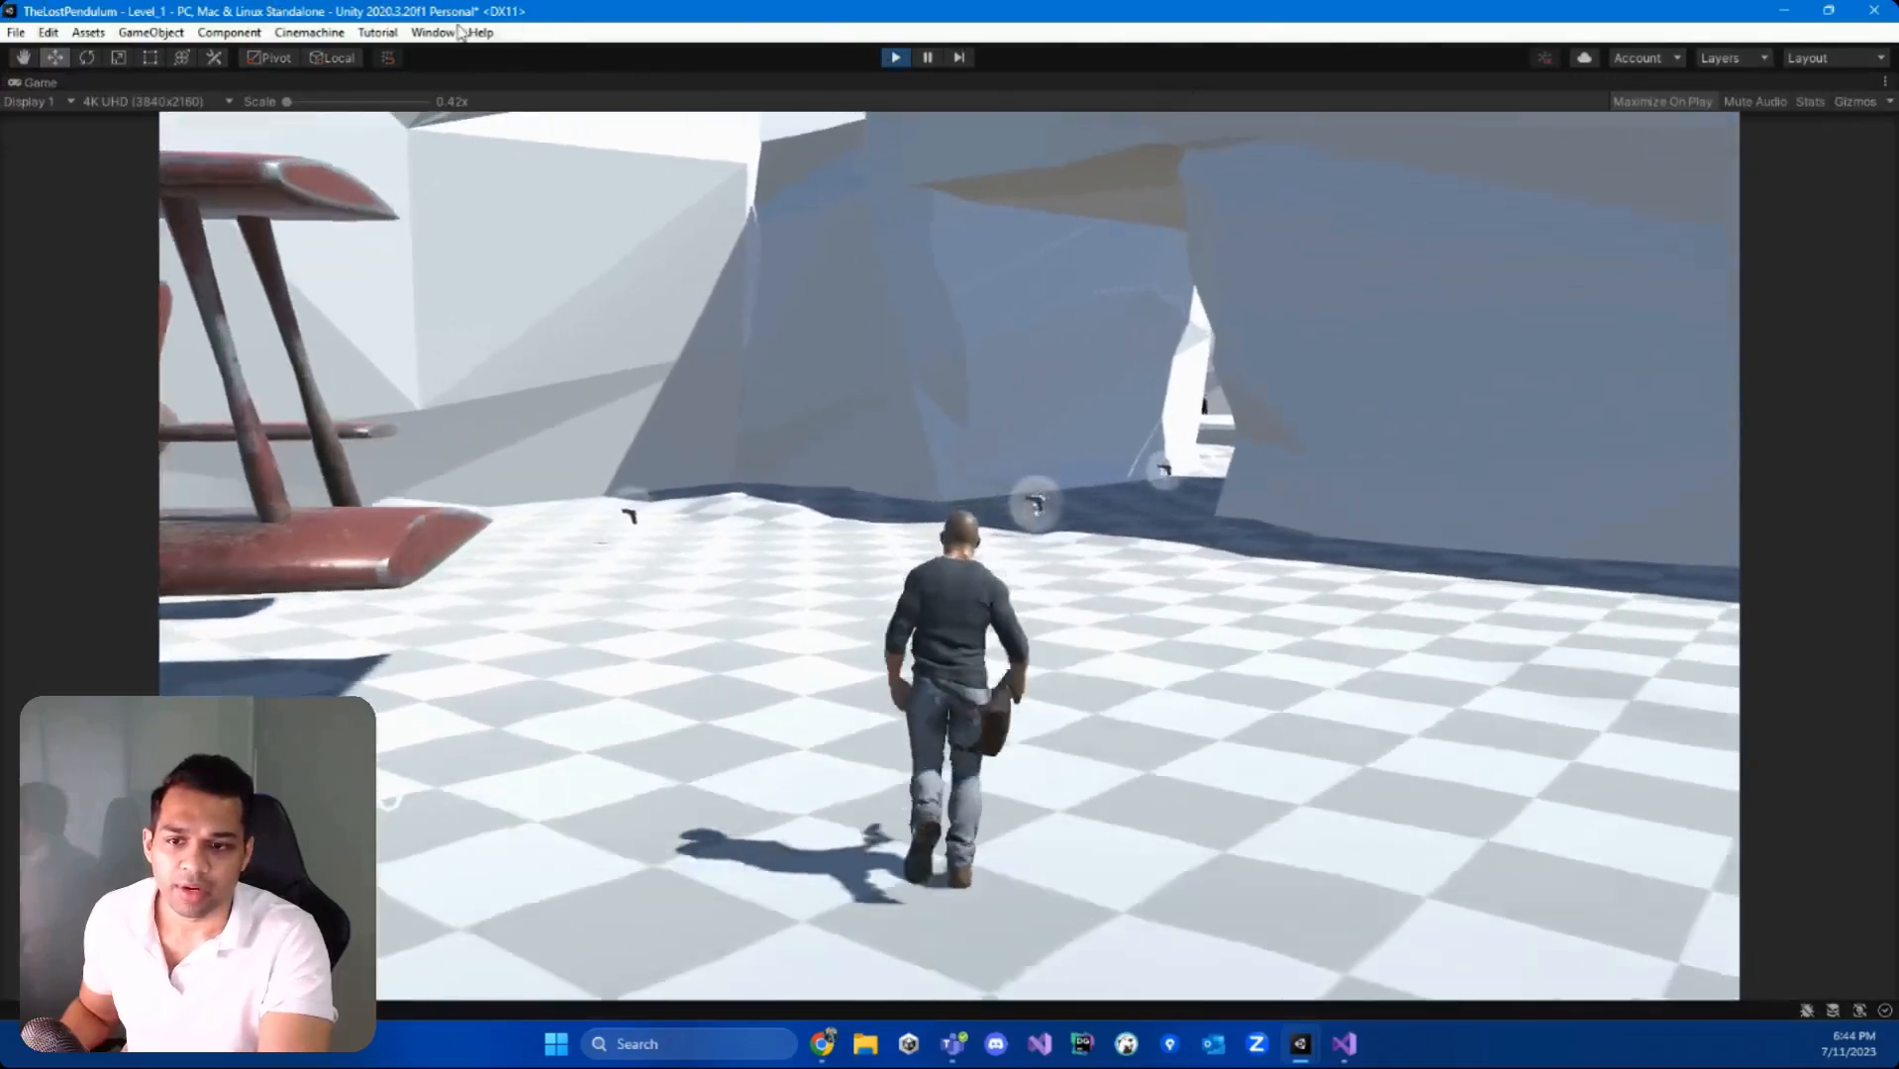
key("w")
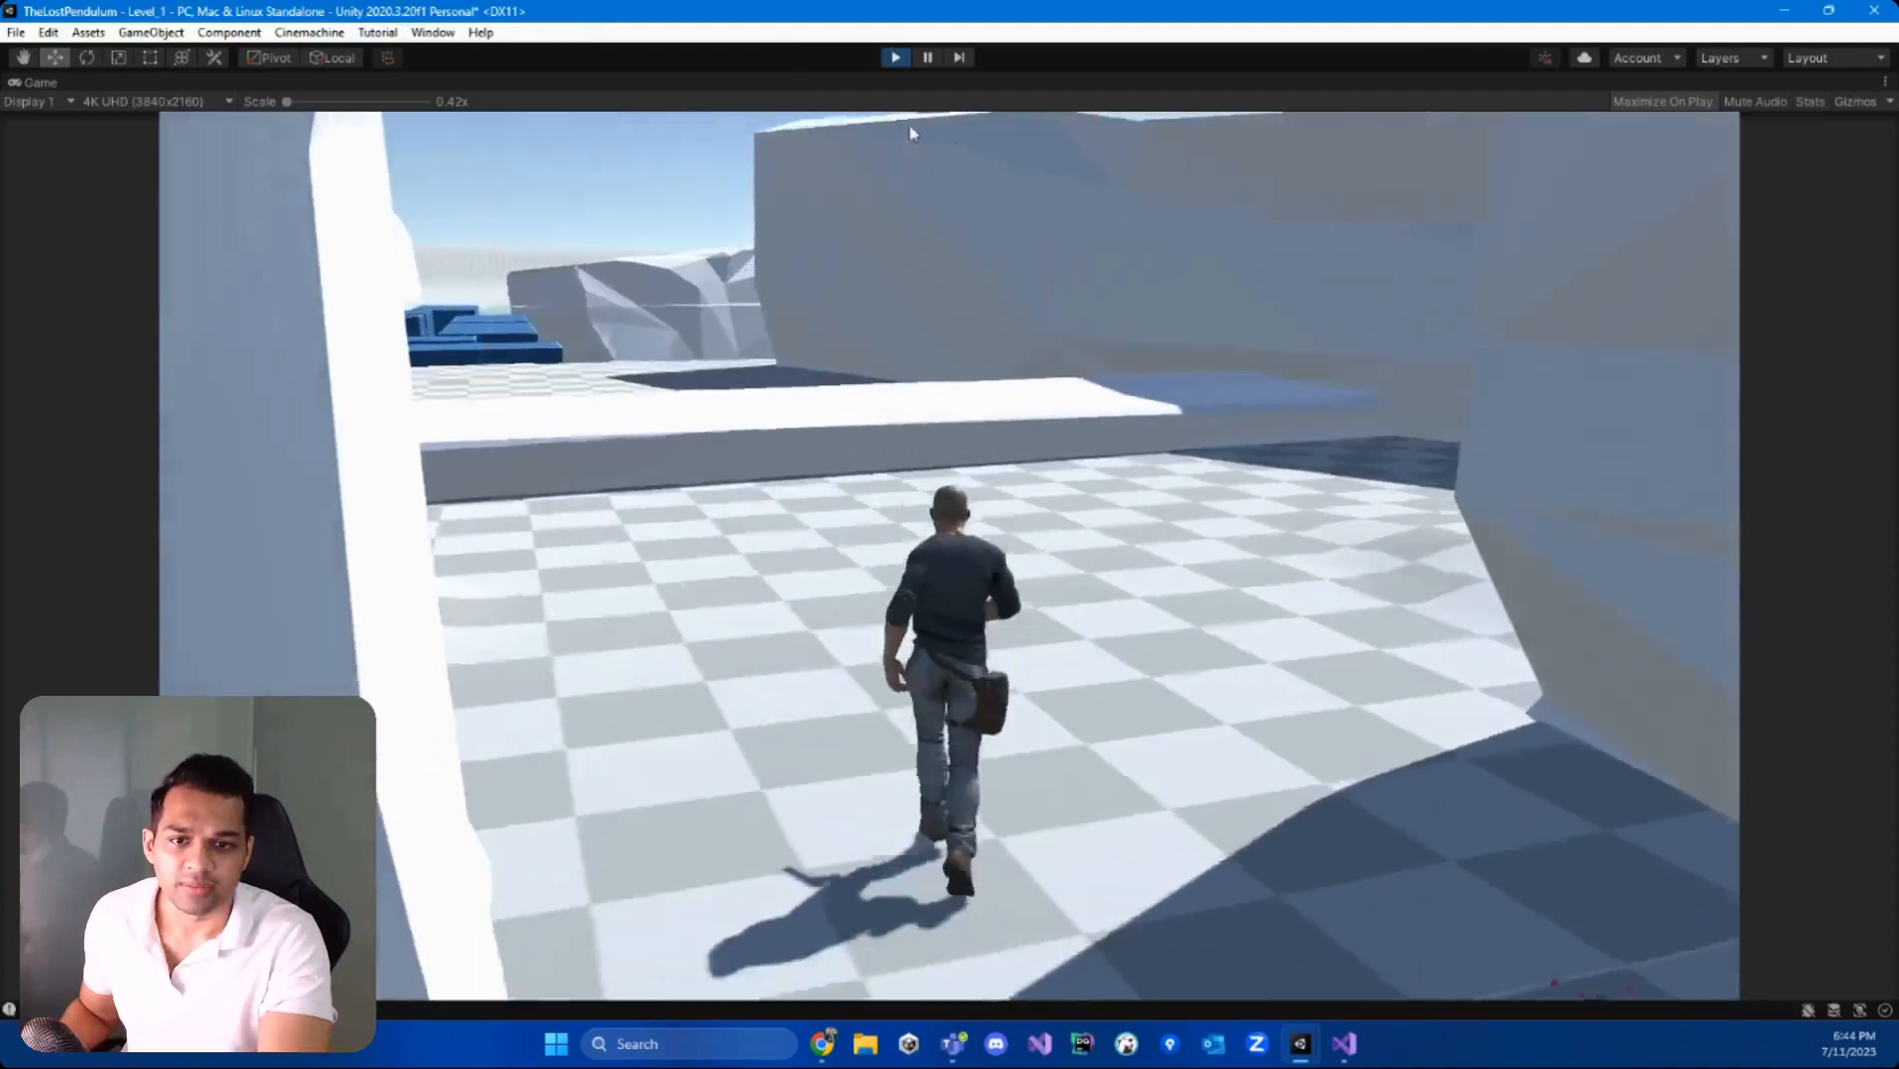
key("d")
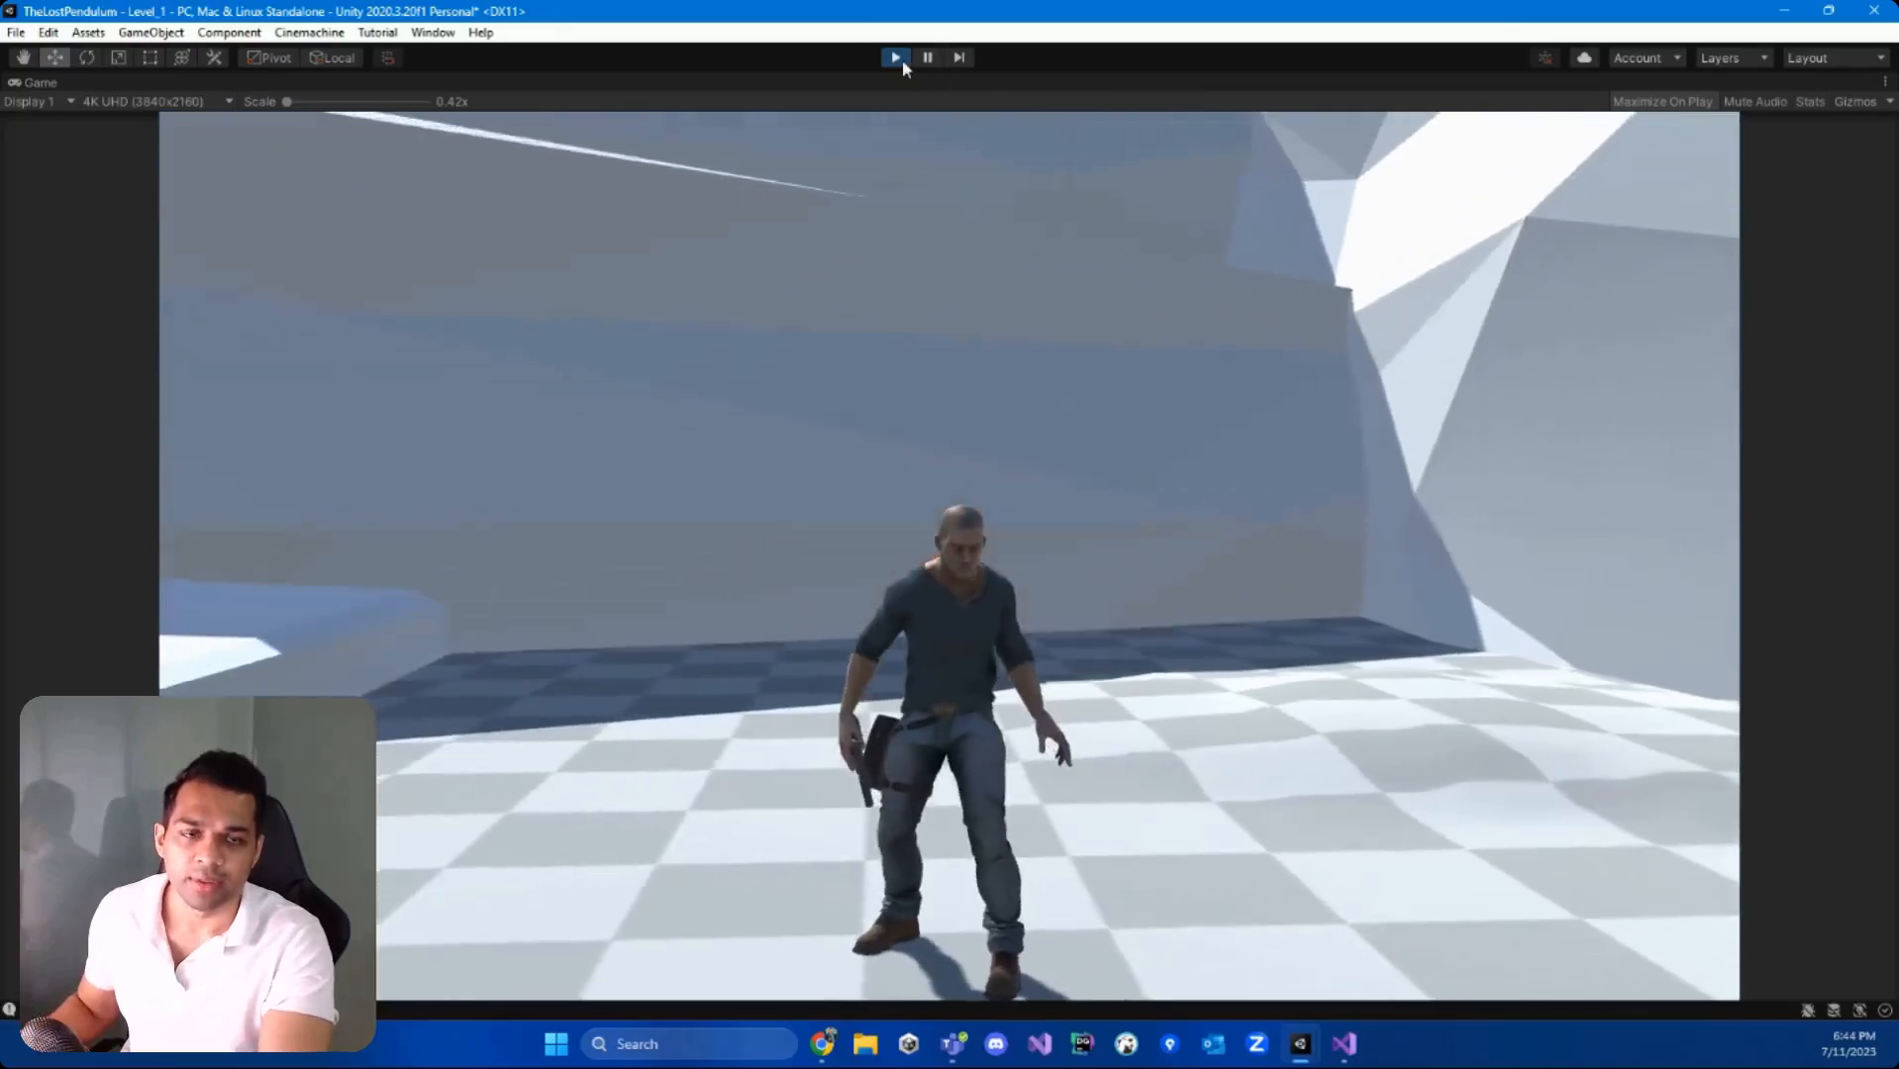
left_click(899, 59)
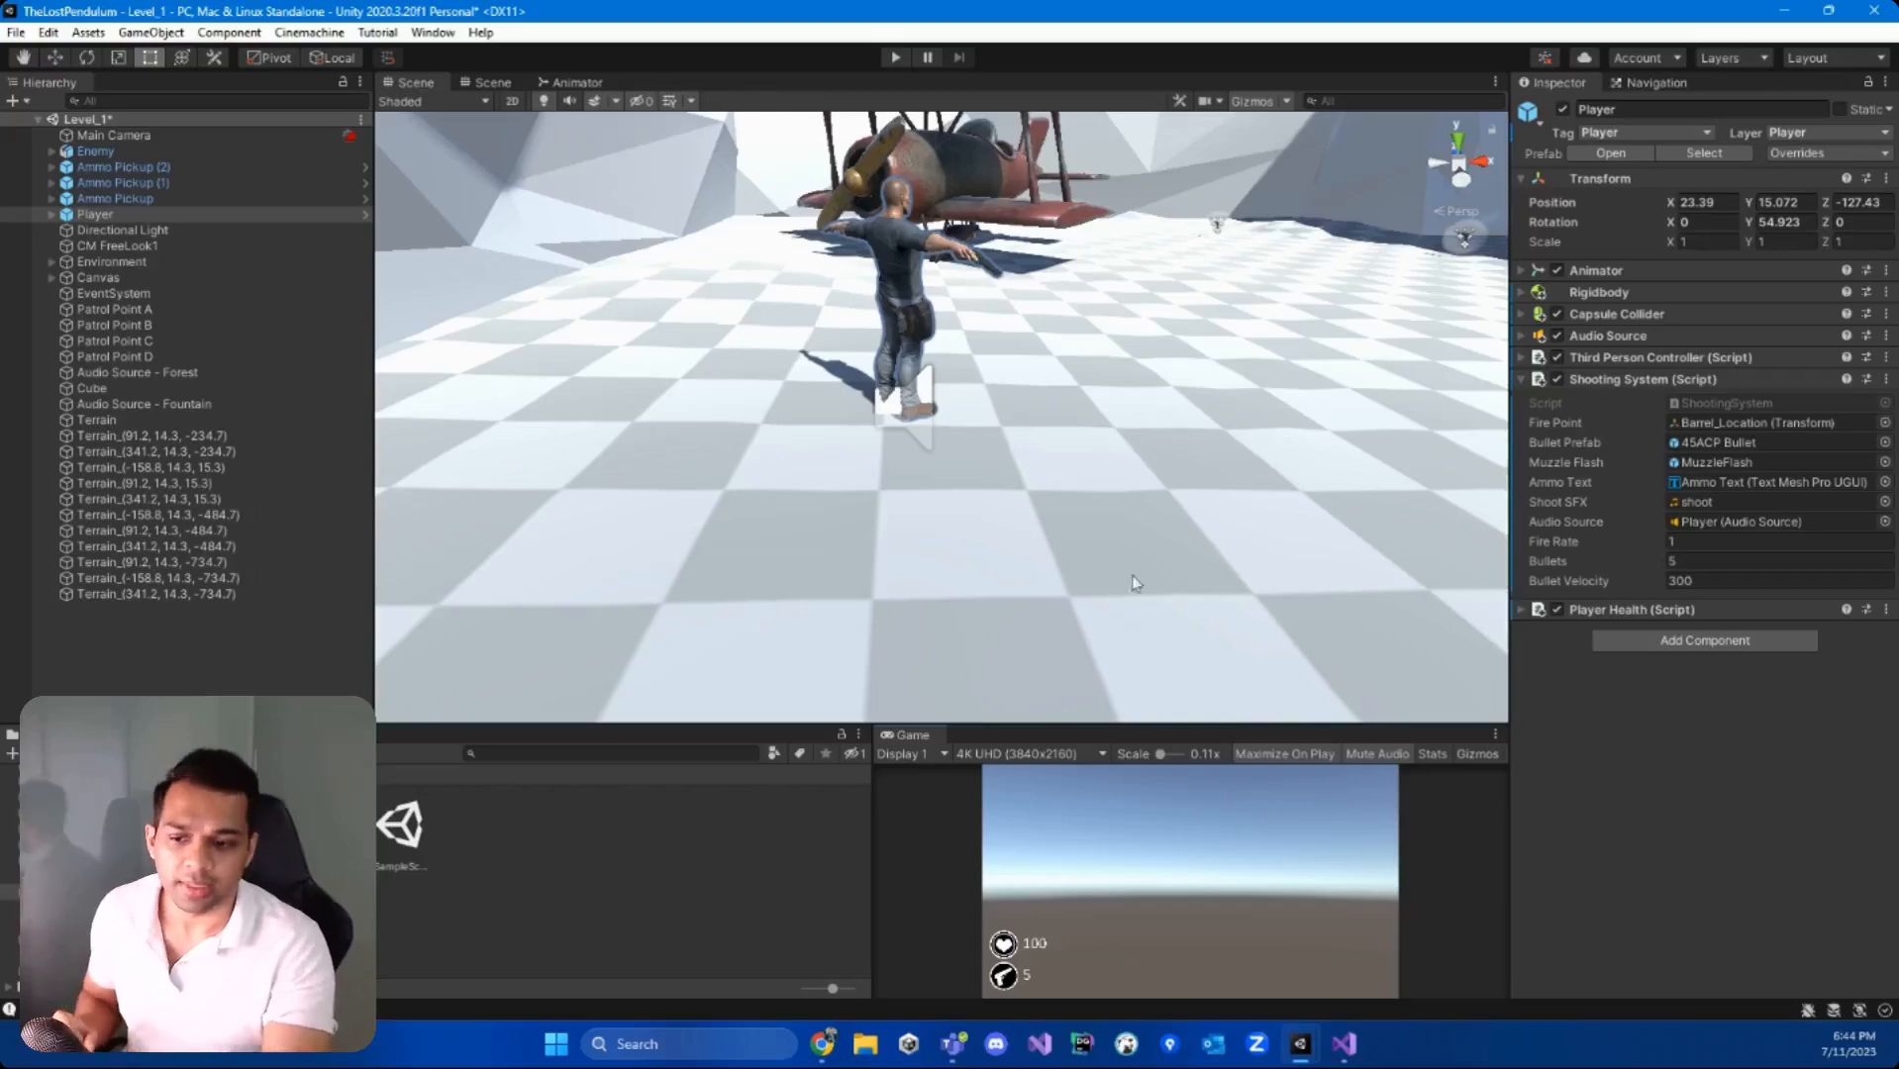
Step: Switch to the browser, examine the Dream Forest Tree page and its preview images on the Unity Asset Store, and return to Unity
mouse_move(827, 1054)
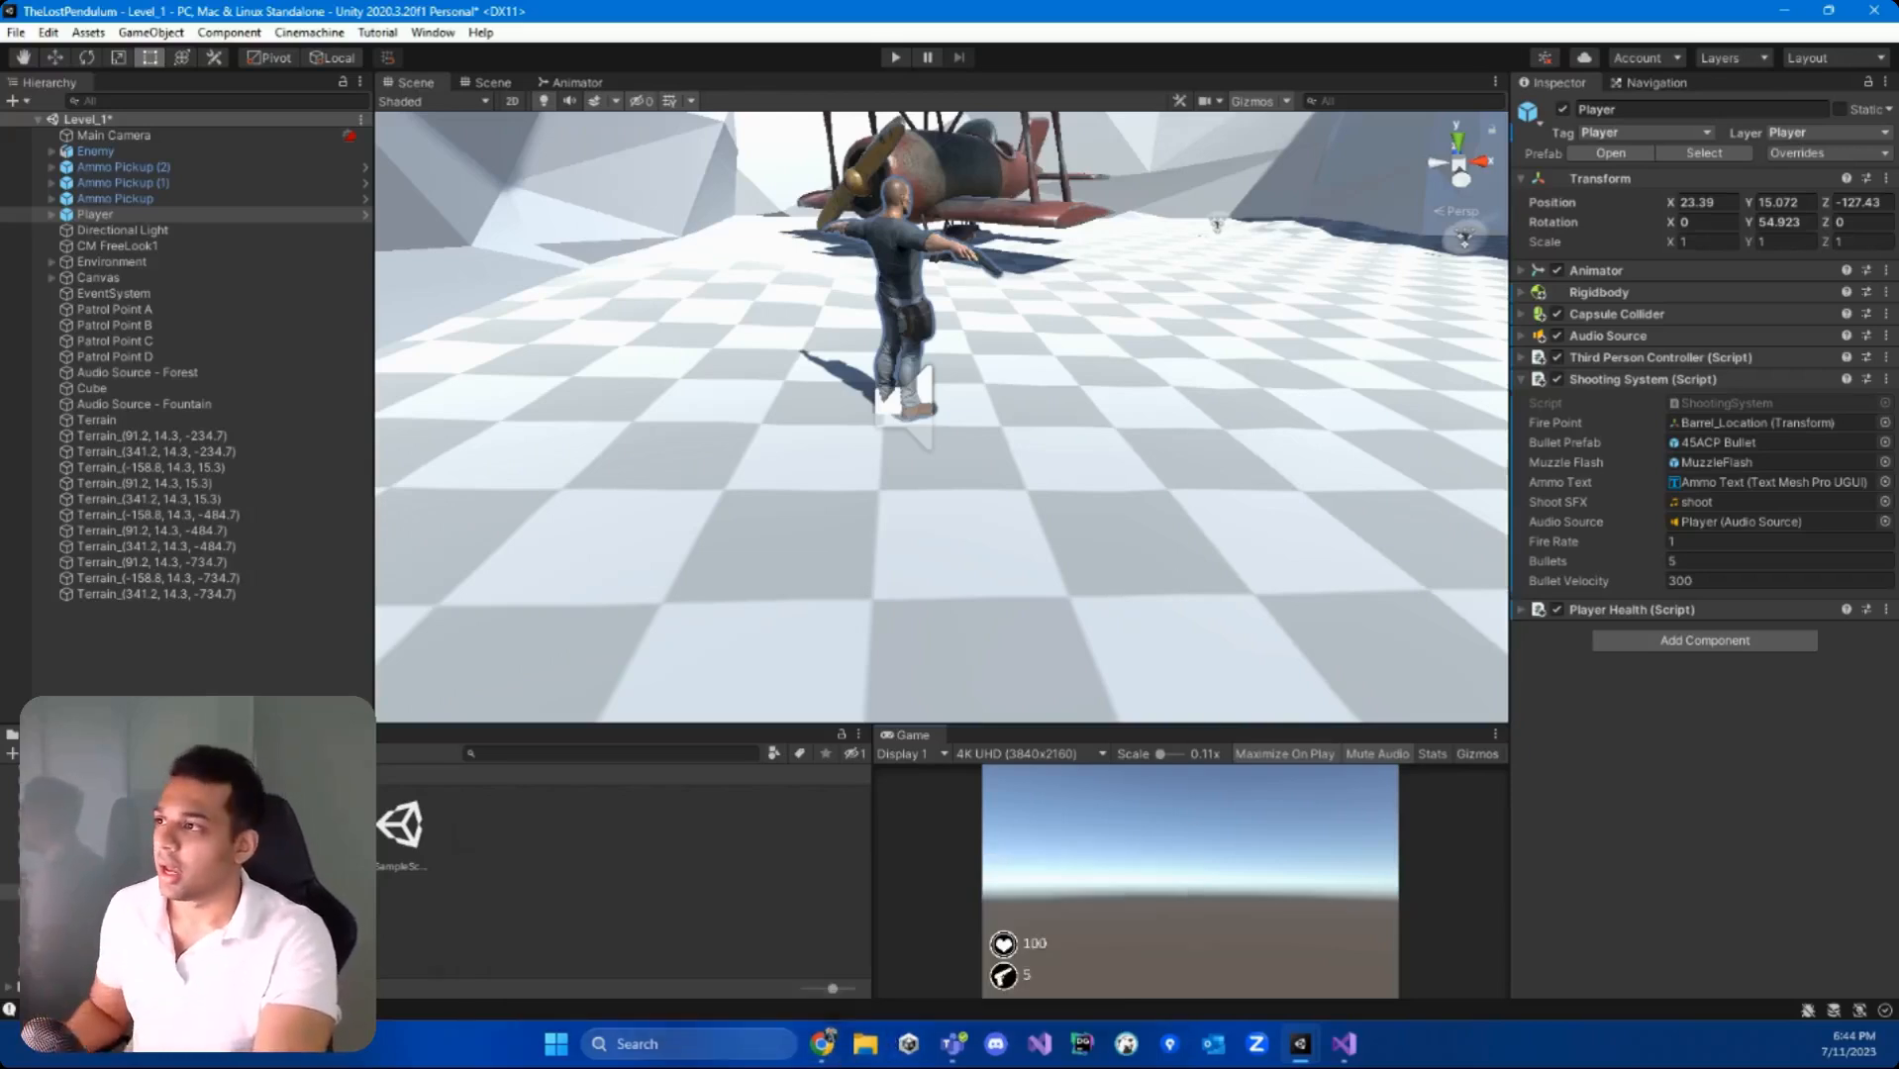
left_click_drag(0, 327, 1504, 75)
scroll(1228, 289, "up", 4)
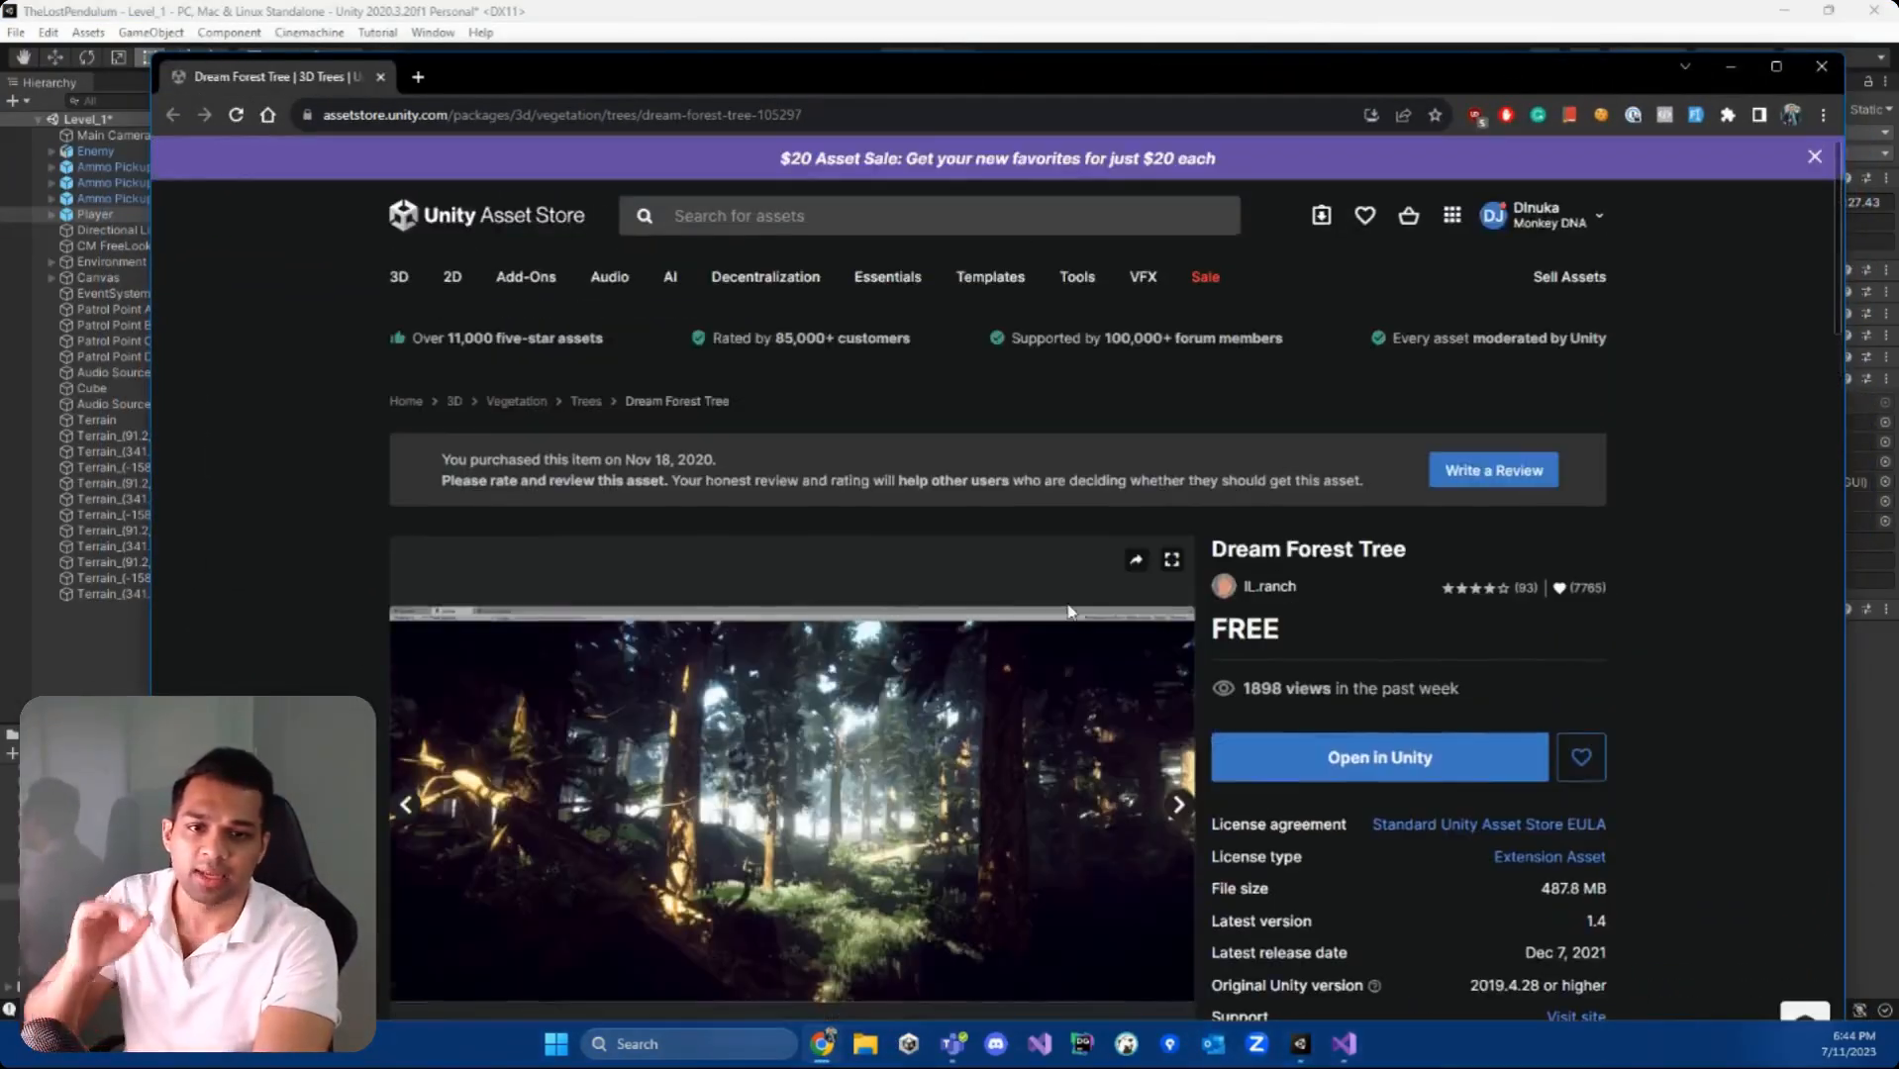
scroll(1394, 509, "down", 3)
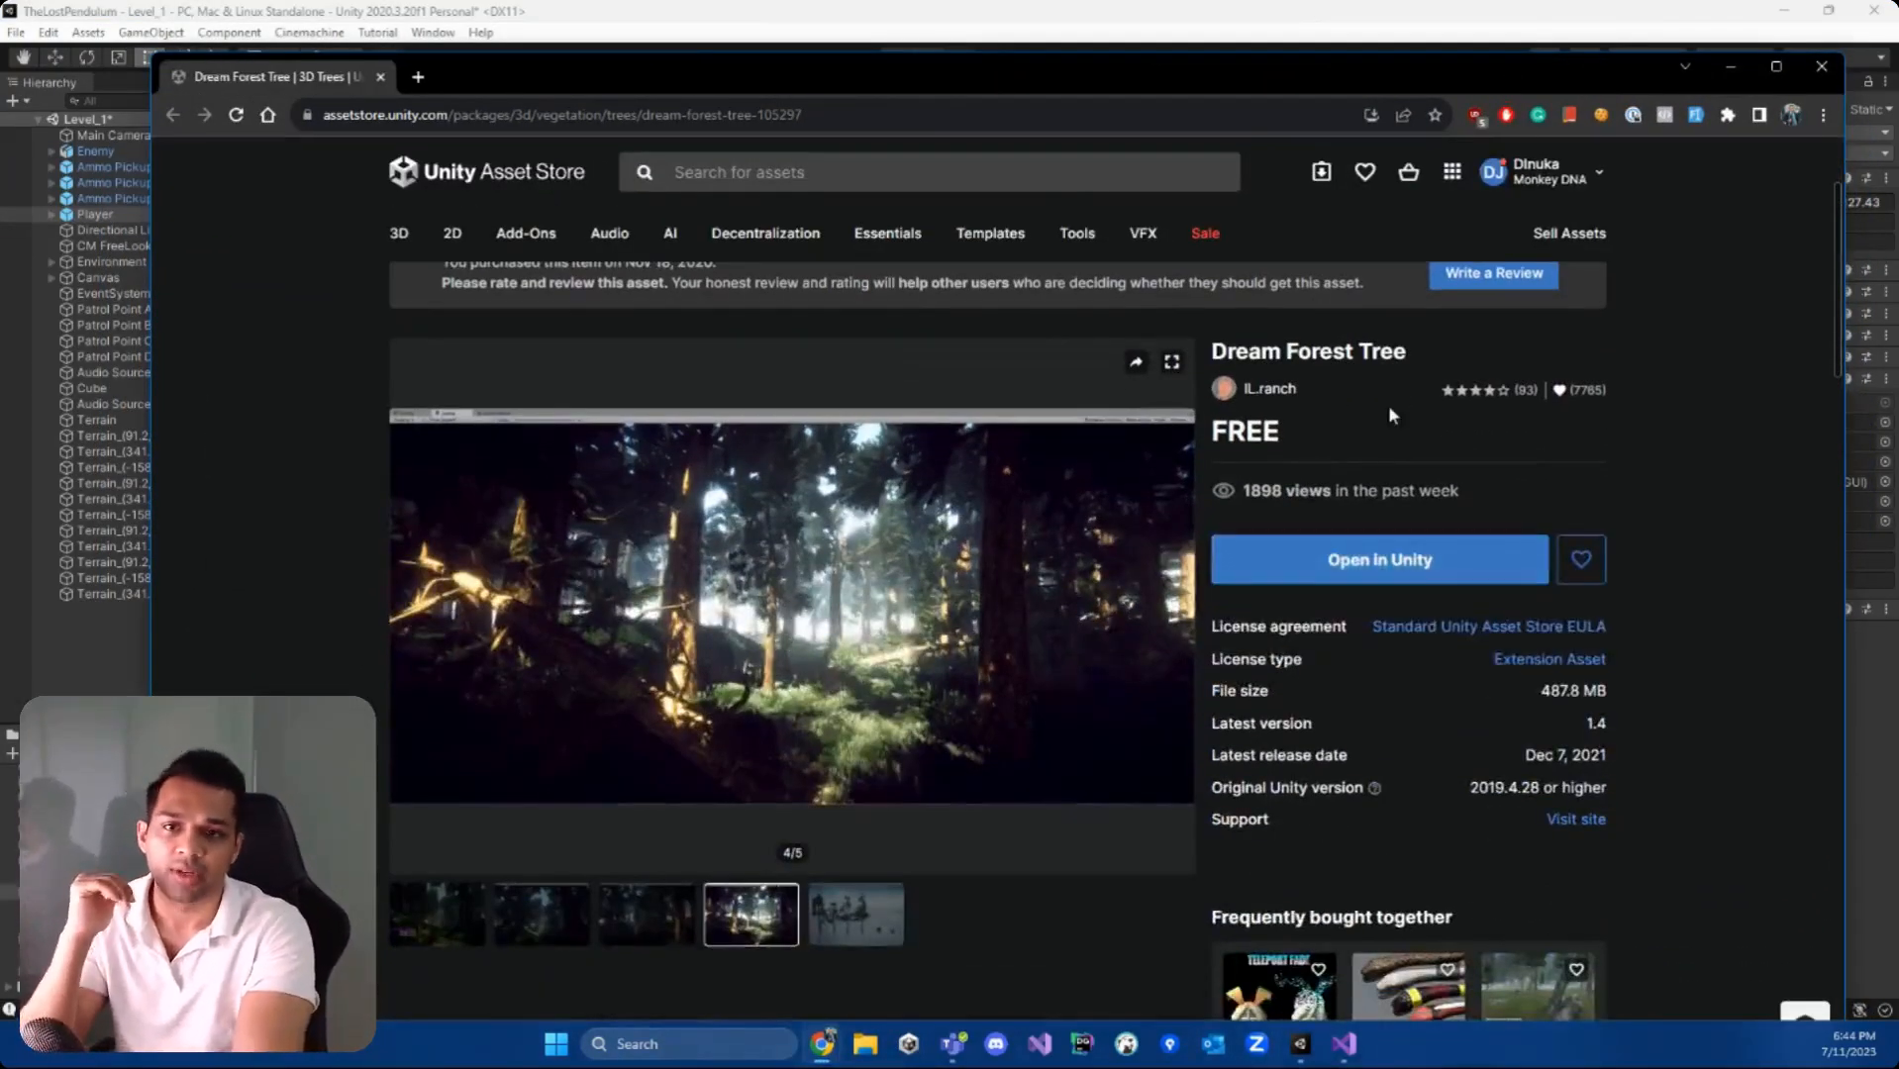
left_click(850, 911)
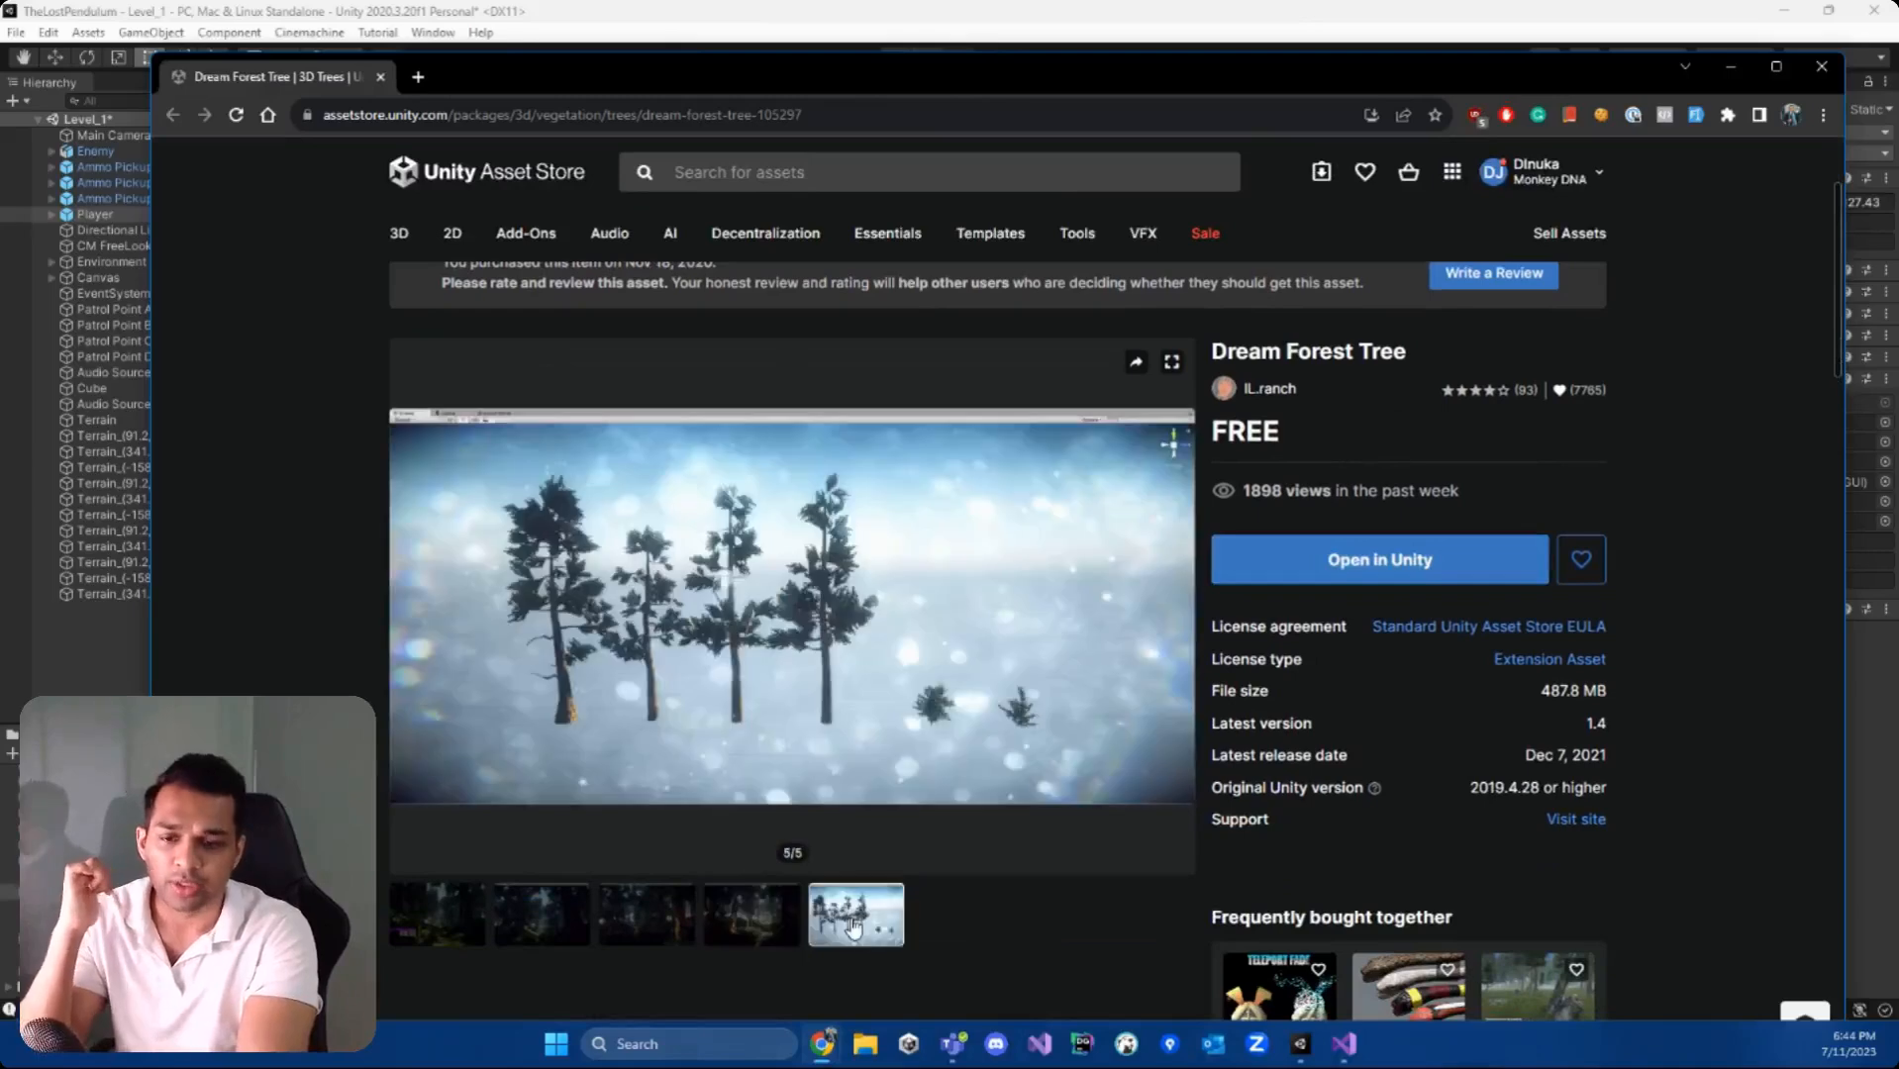
left_click(737, 935)
left_click(630, 913)
left_click(550, 925)
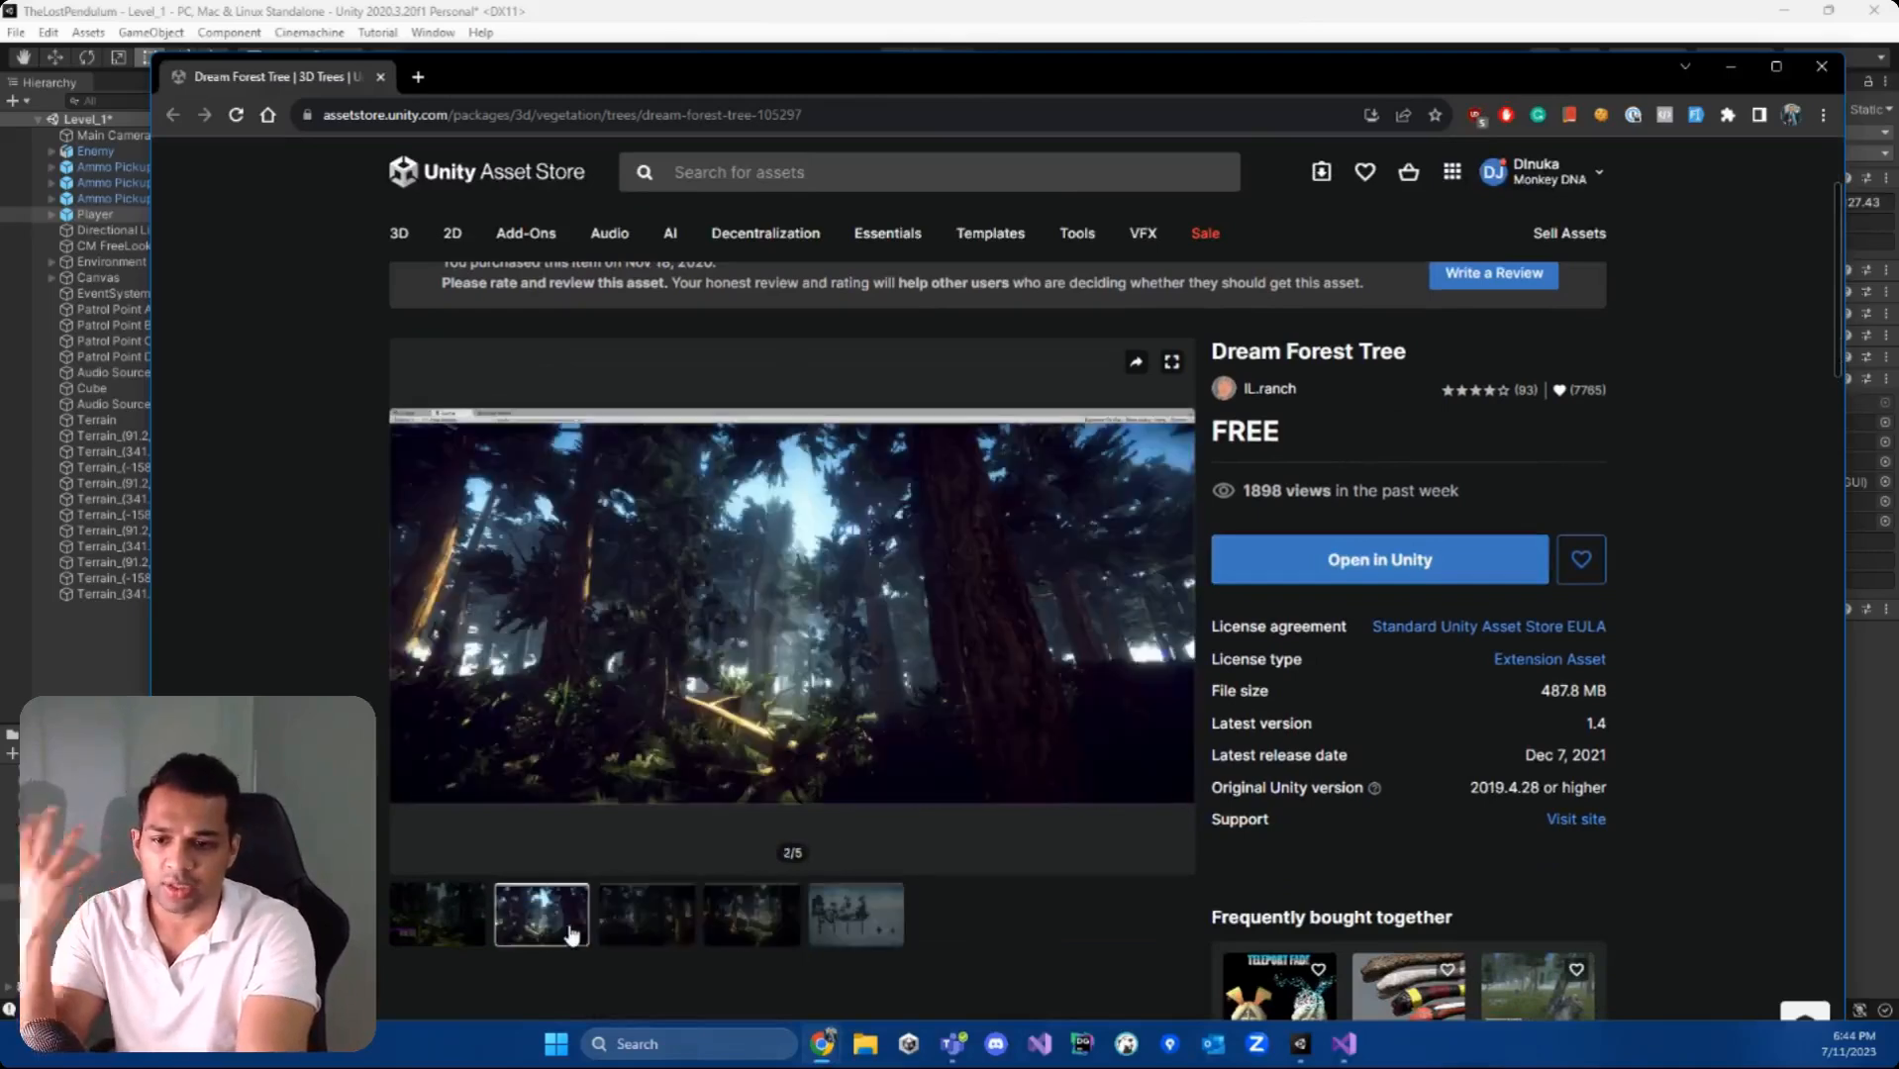
left_click(897, 936)
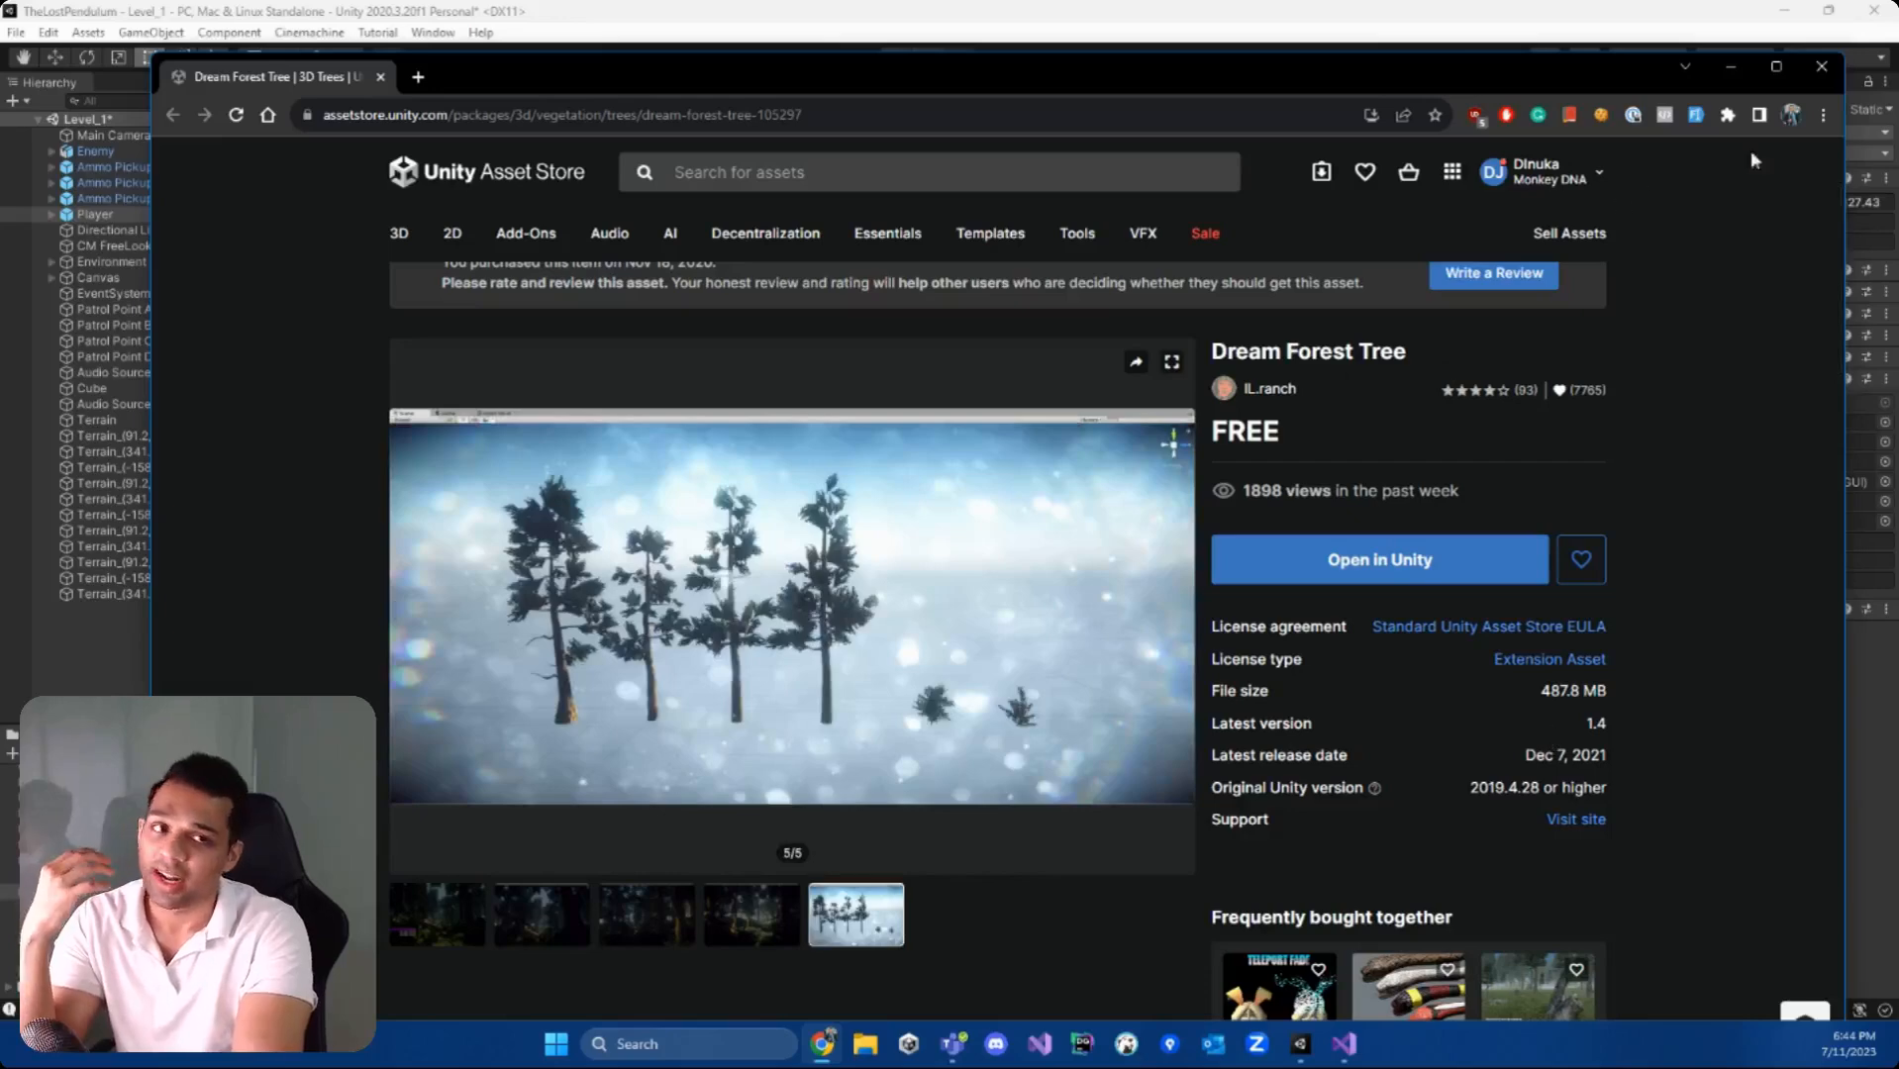
left_click(1740, 74)
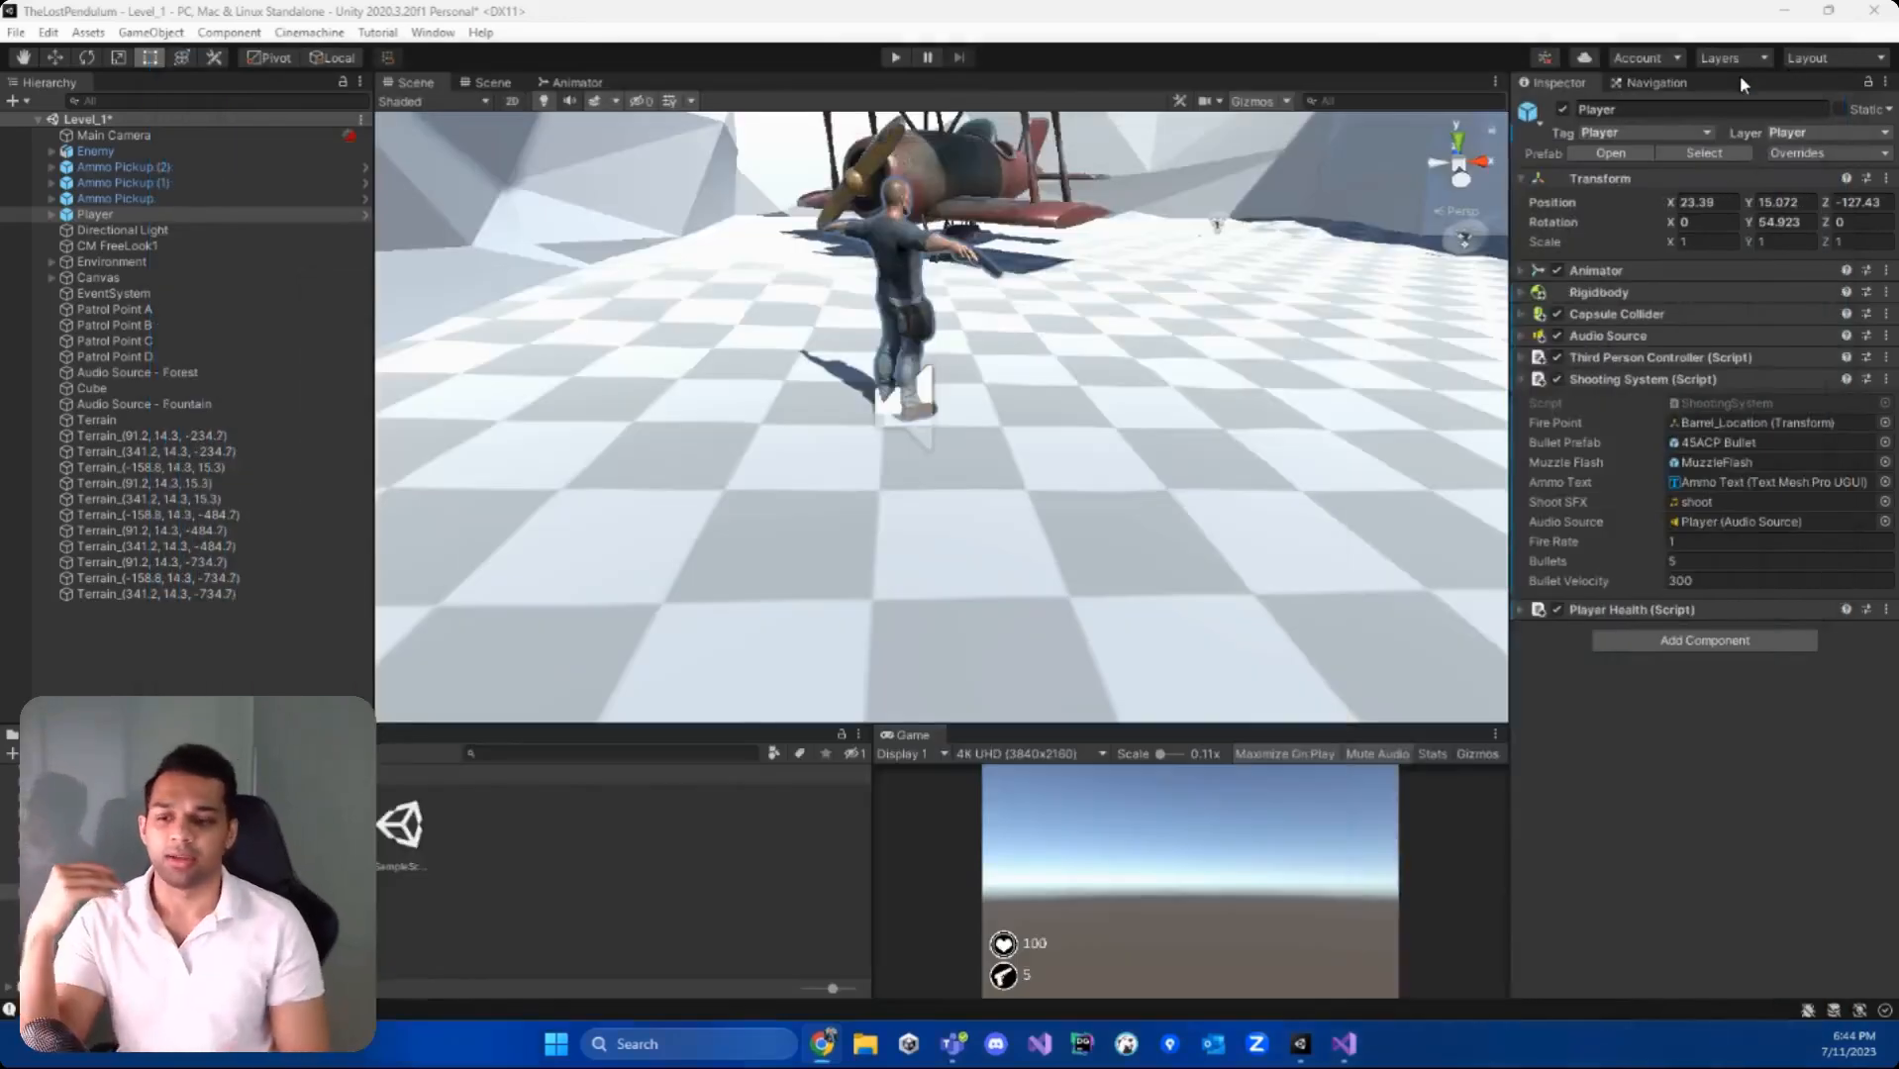